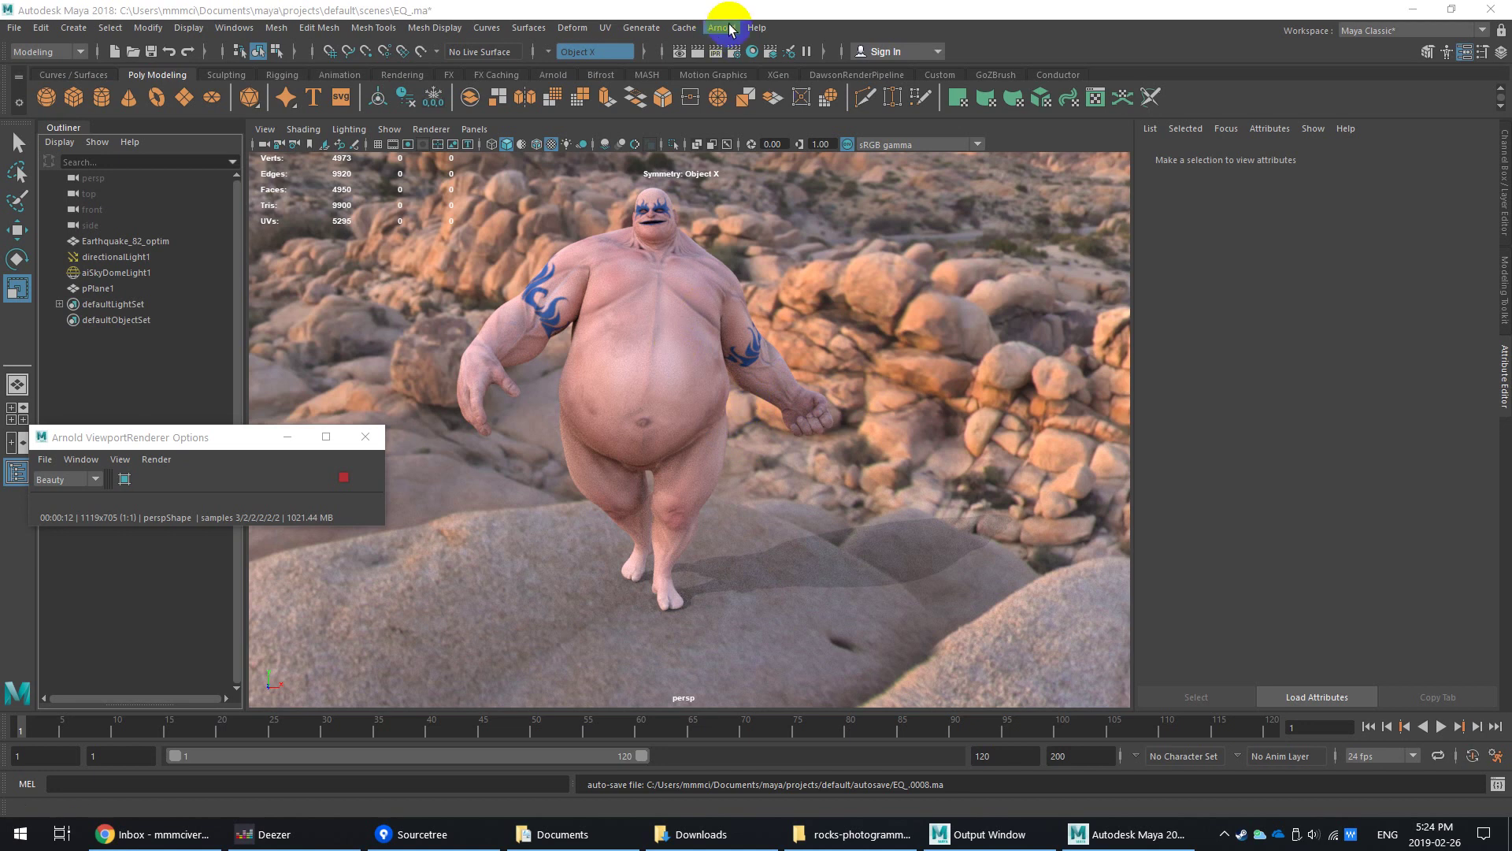
Step: Stop the Arnold viewport render and return the perspective view to the regular shaded display
{"action": "left_click", "coordinate": [729, 29]}
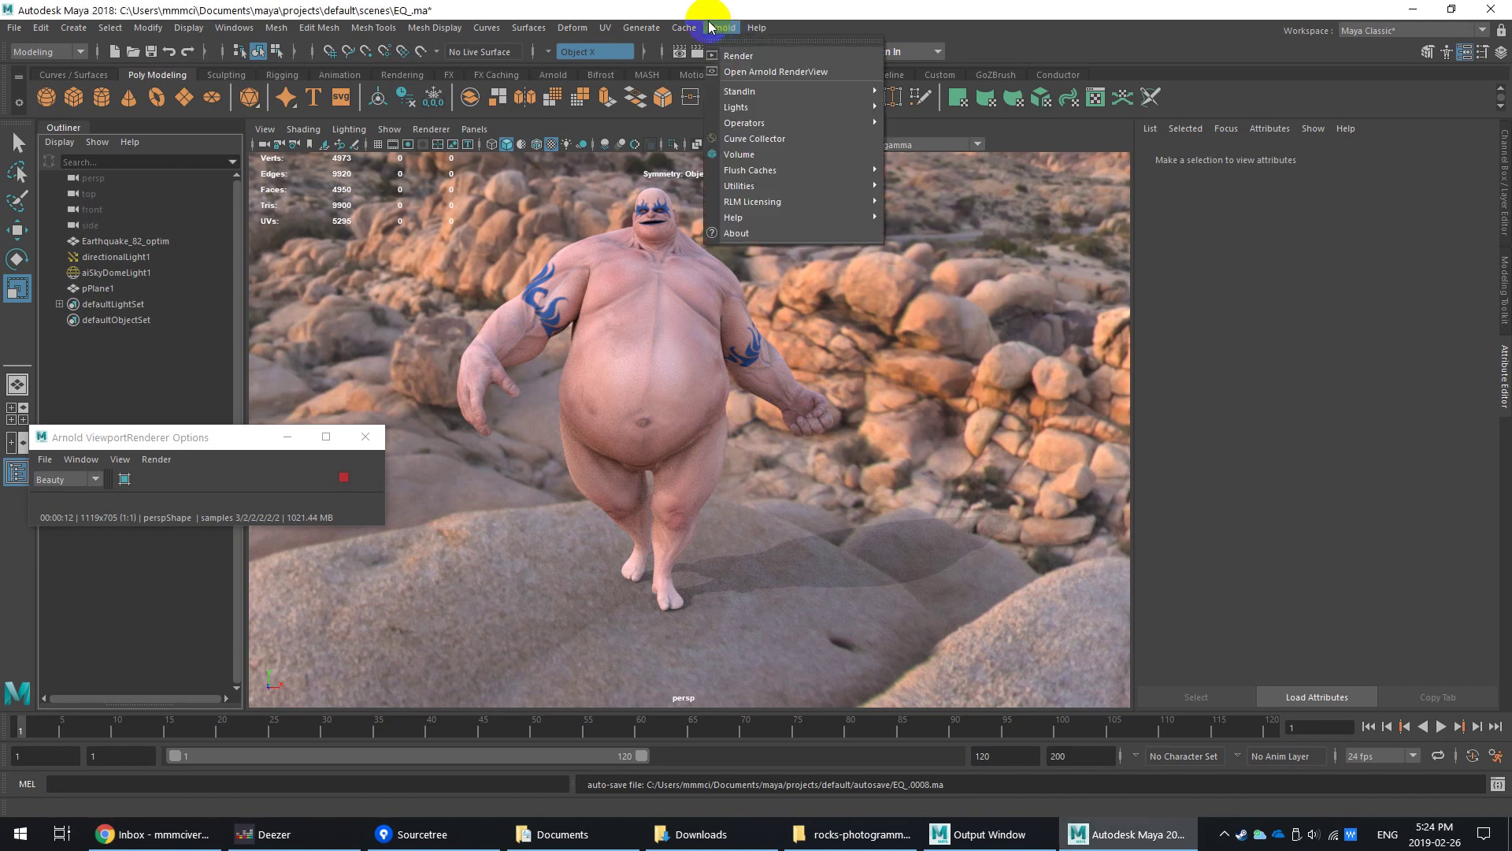
{"action": "mouse_move", "coordinate": [684, 28]}
{"action": "left_click", "coordinate": [252, 439]}
{"action": "left_click_drag", "start_coordinate": [641, 361], "coordinate": [551, 366], "text": "alt"}
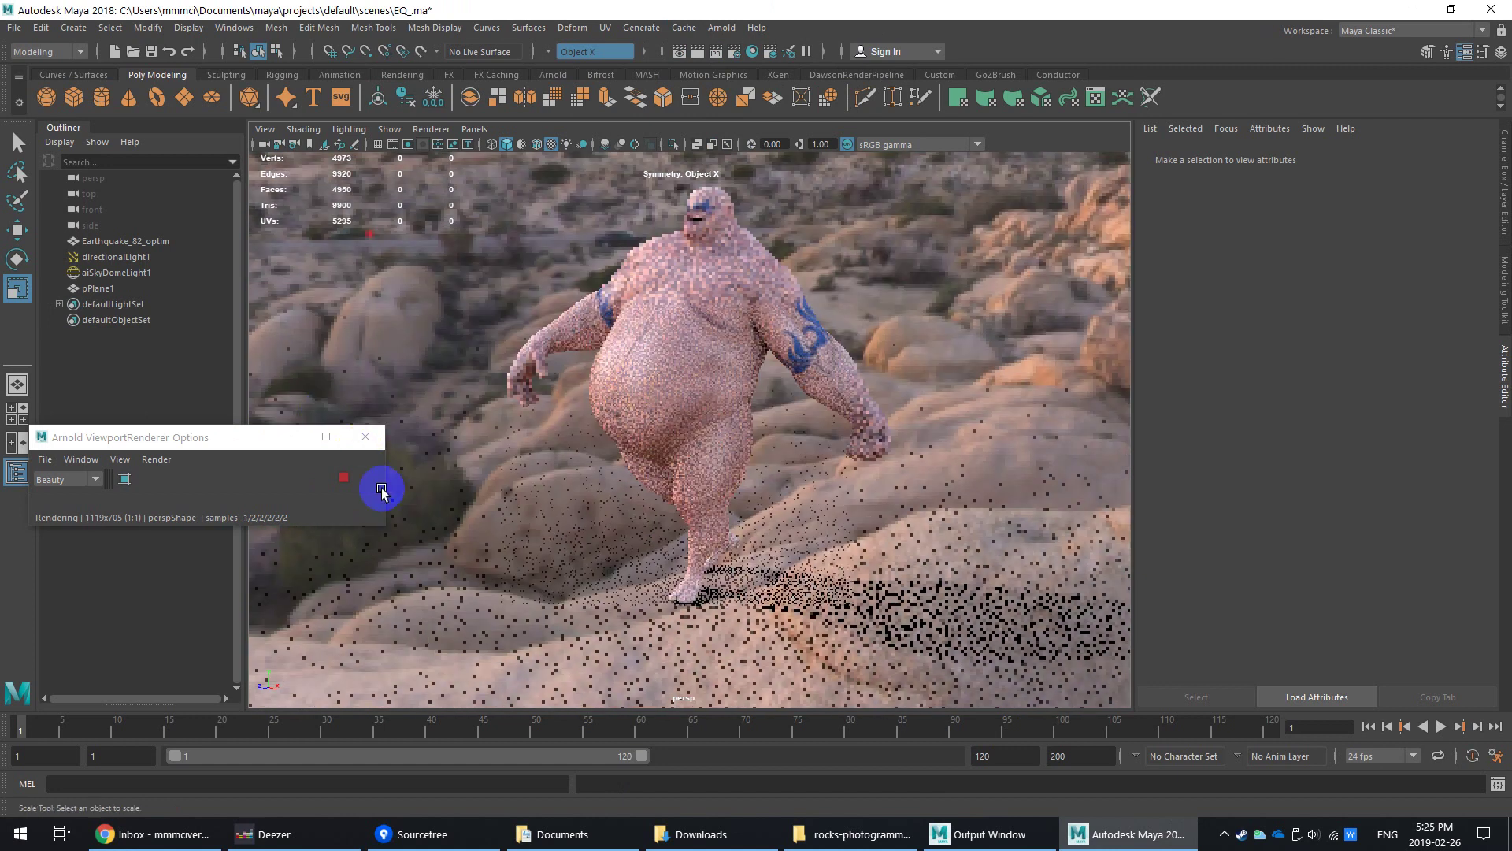
{"action": "left_click", "coordinate": [347, 478]}
{"action": "left_click", "coordinate": [517, 412]}
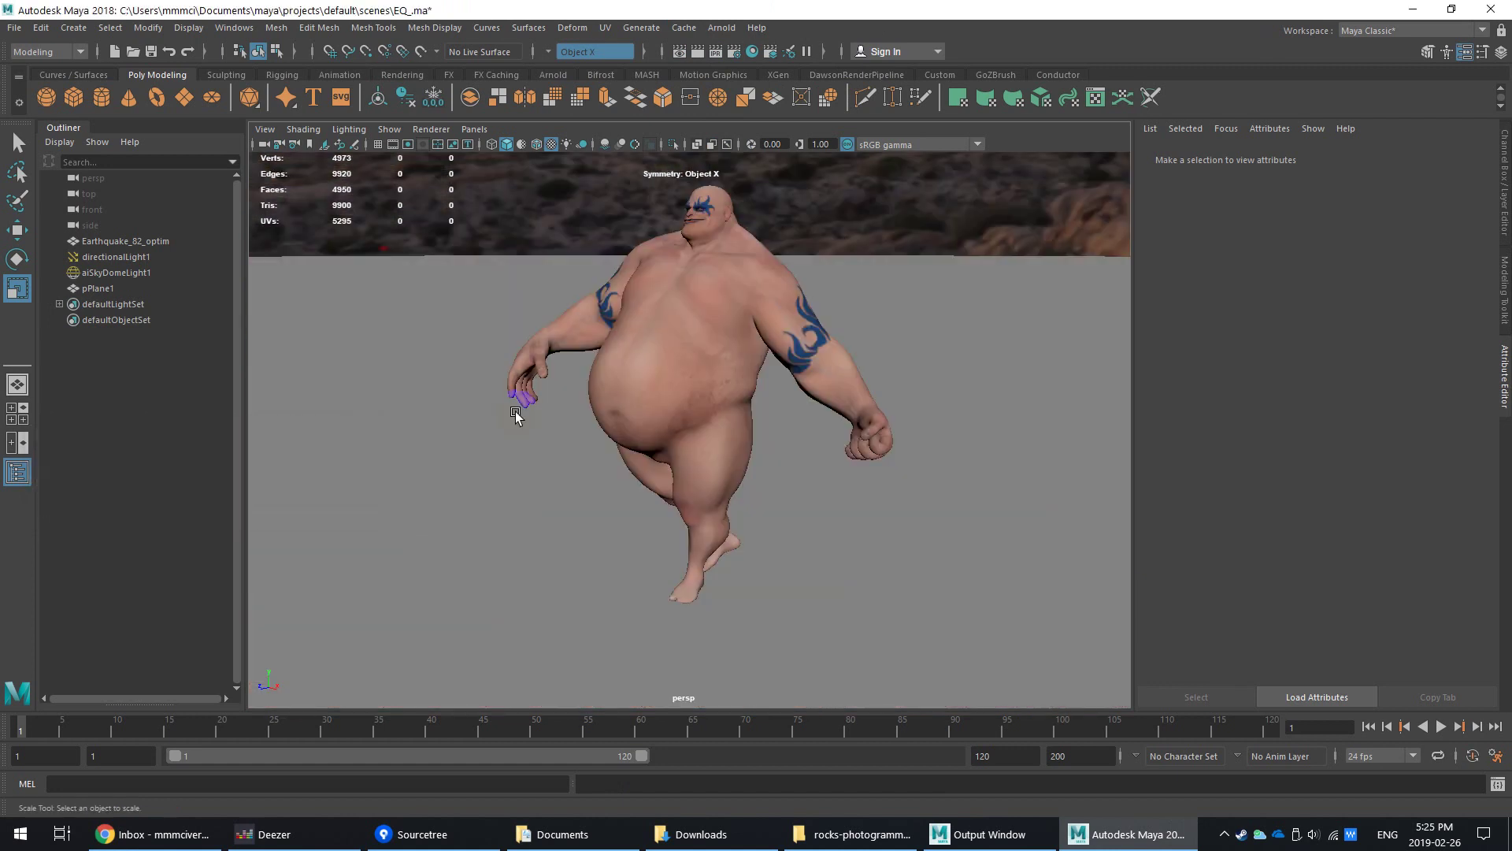
Step: Toggle the layer1 display layer between reference and template, ending with the ground plane set to template
{"action": "mouse_move", "coordinate": [517, 412]}
{"action": "left_mouse_down", "text": "alt"}
{"action": "mouse_move", "coordinate": [631, 365]}
{"action": "mouse_move", "coordinate": [664, 411]}
{"action": "mouse_move", "coordinate": [699, 407]}
{"action": "mouse_move", "coordinate": [795, 447]}
{"action": "left_mouse_up", "text": "alt"}
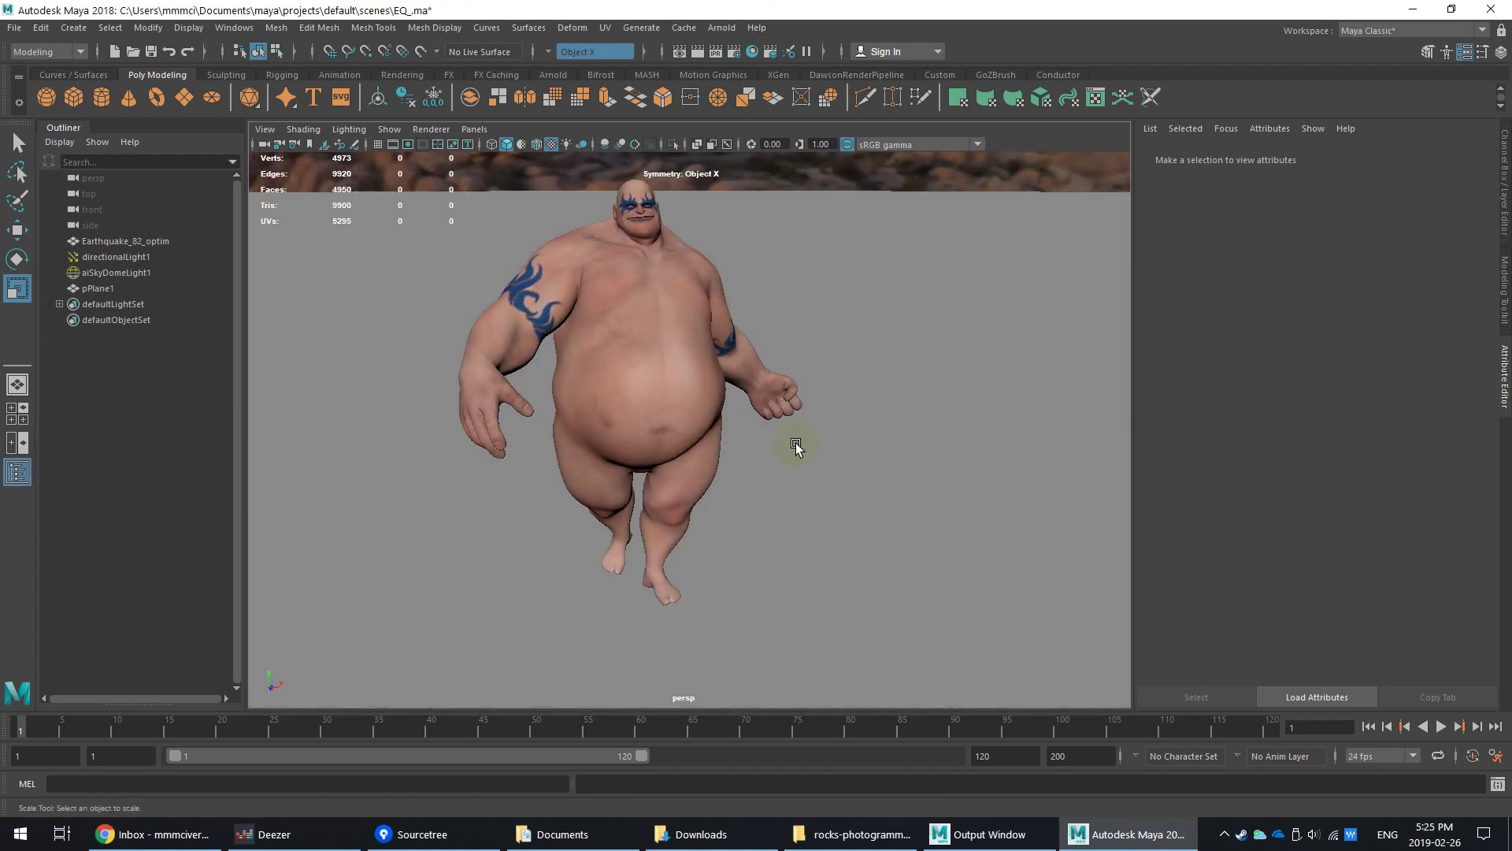
{"action": "scroll", "coordinate": [801, 439], "scroll_direction": "down", "scroll_amount": 10}
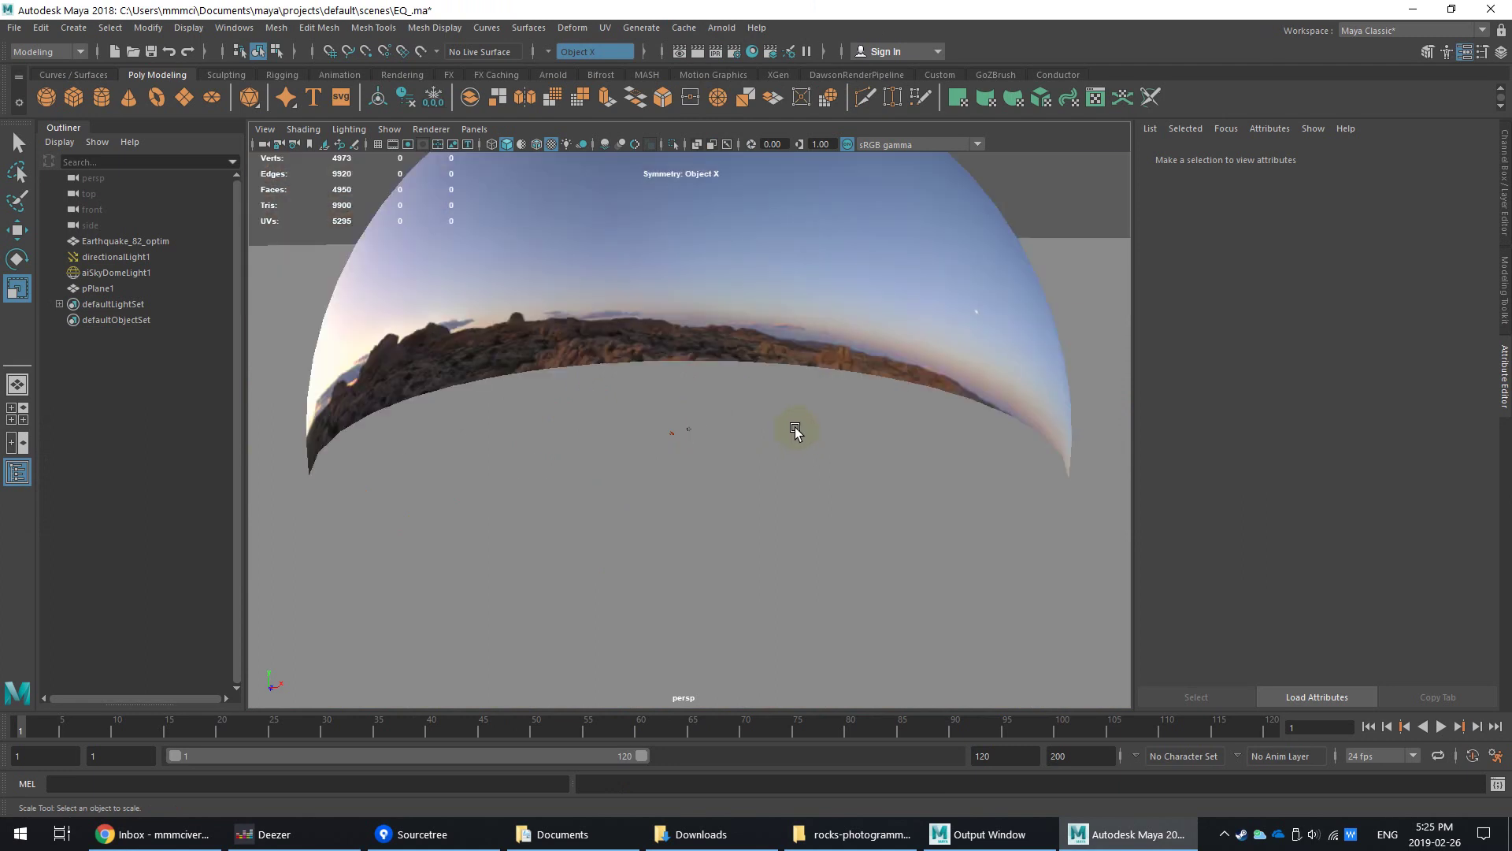
{"action": "scroll", "coordinate": [742, 426], "scroll_direction": "up", "scroll_amount": 3}
{"action": "scroll", "coordinate": [733, 428], "scroll_direction": "up", "scroll_amount": 2}
{"action": "scroll", "coordinate": [749, 427], "scroll_direction": "down", "scroll_amount": 6}
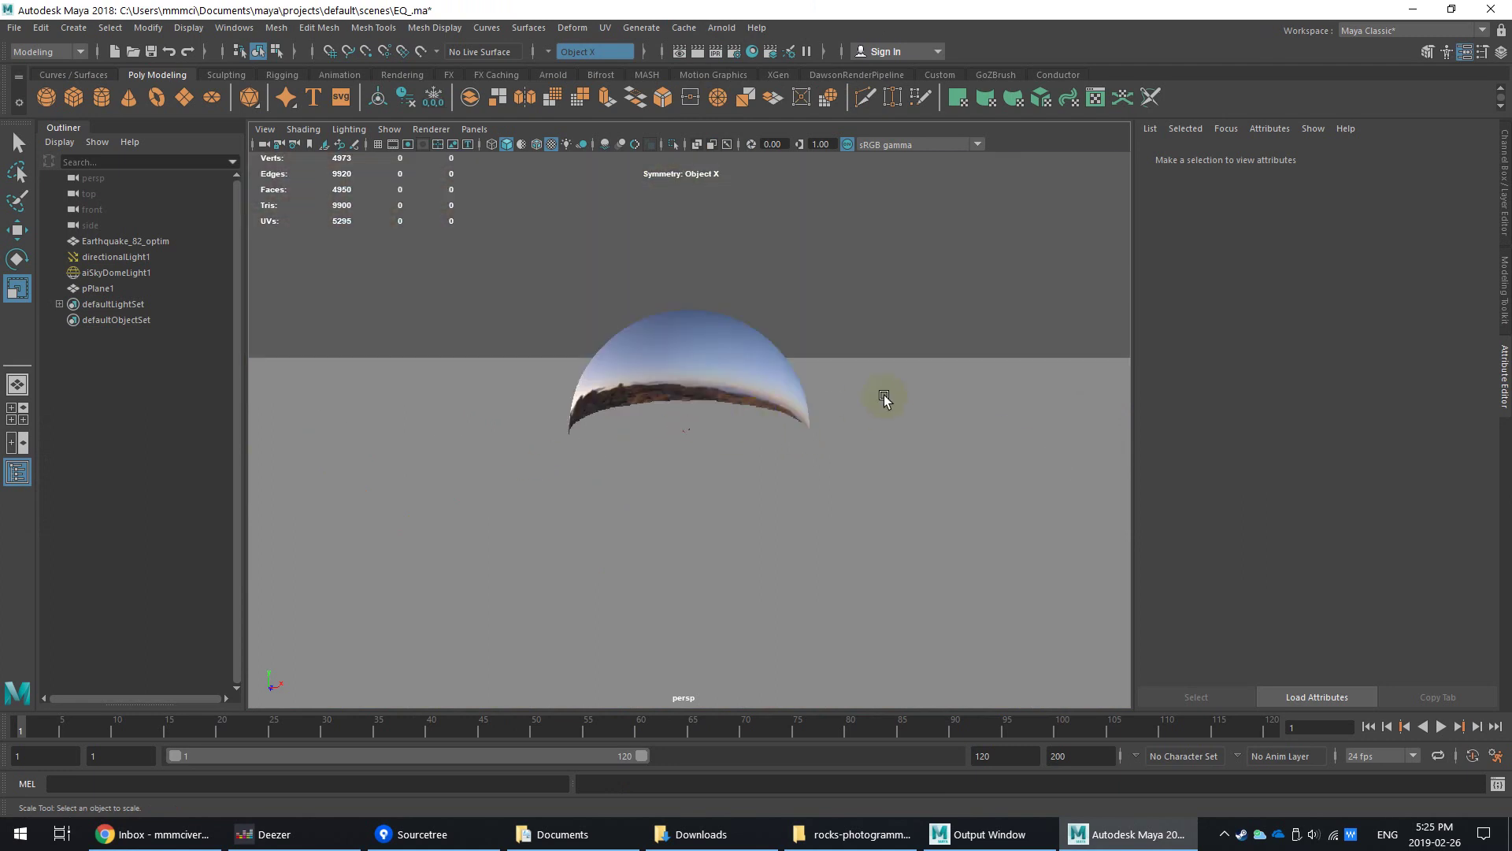
{"action": "scroll", "coordinate": [712, 408], "scroll_direction": "up", "scroll_amount": 4}
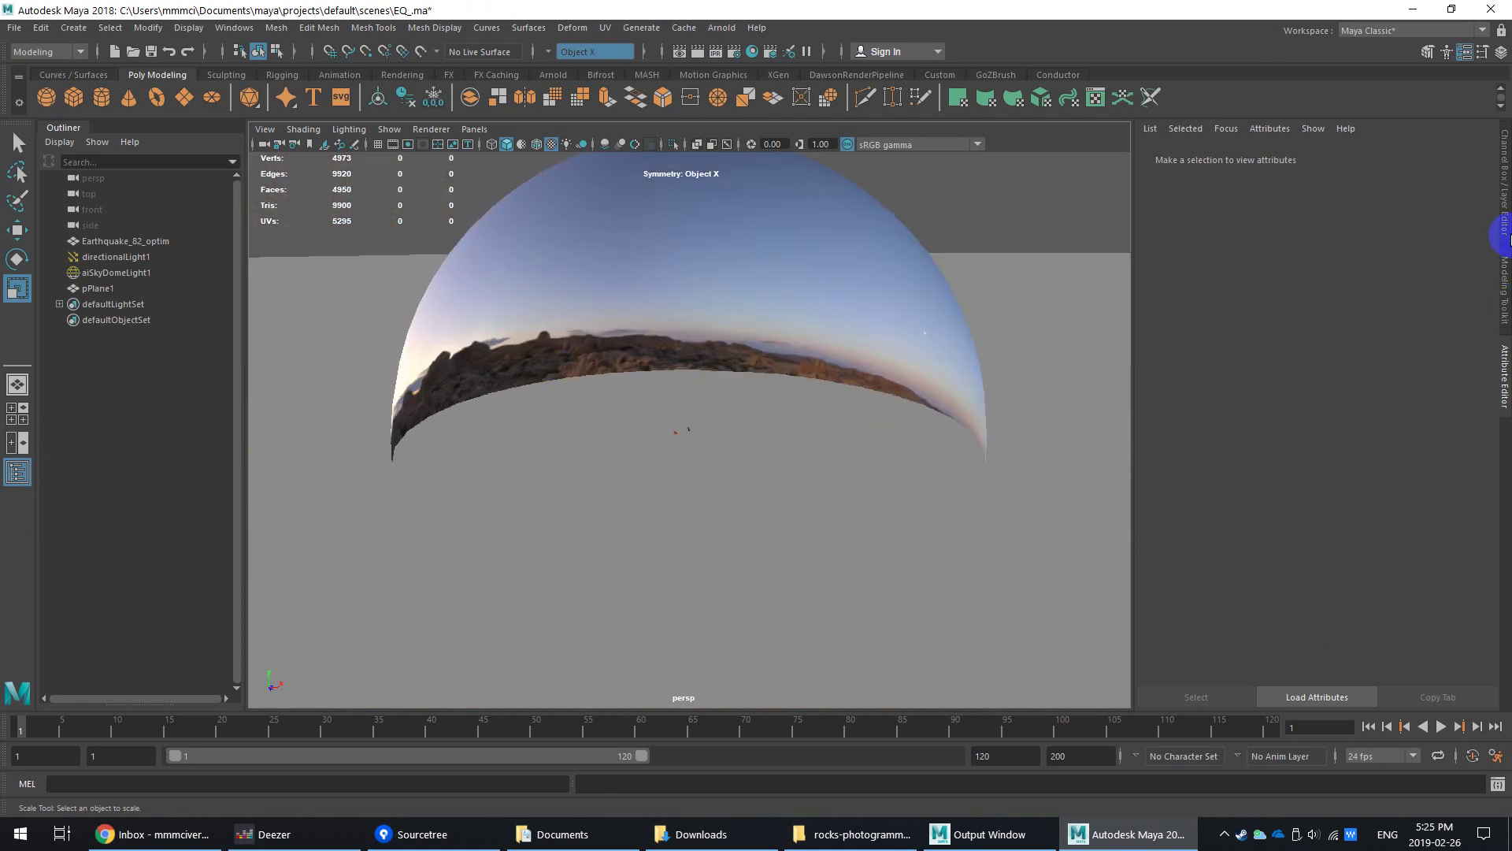
{"action": "left_click", "coordinate": [1504, 224]}
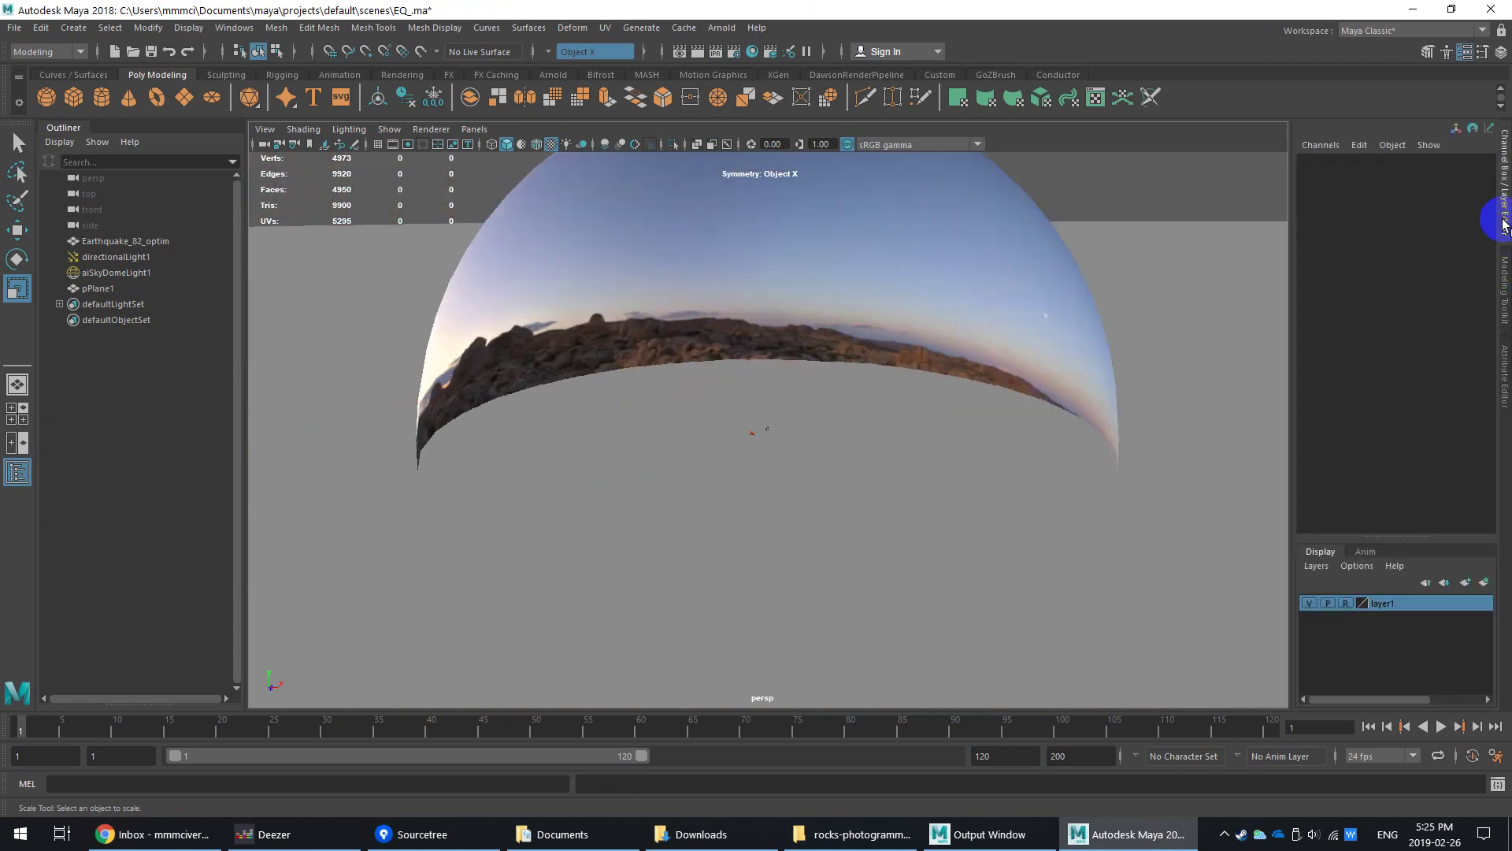
{"action": "left_click", "coordinate": [1347, 603]}
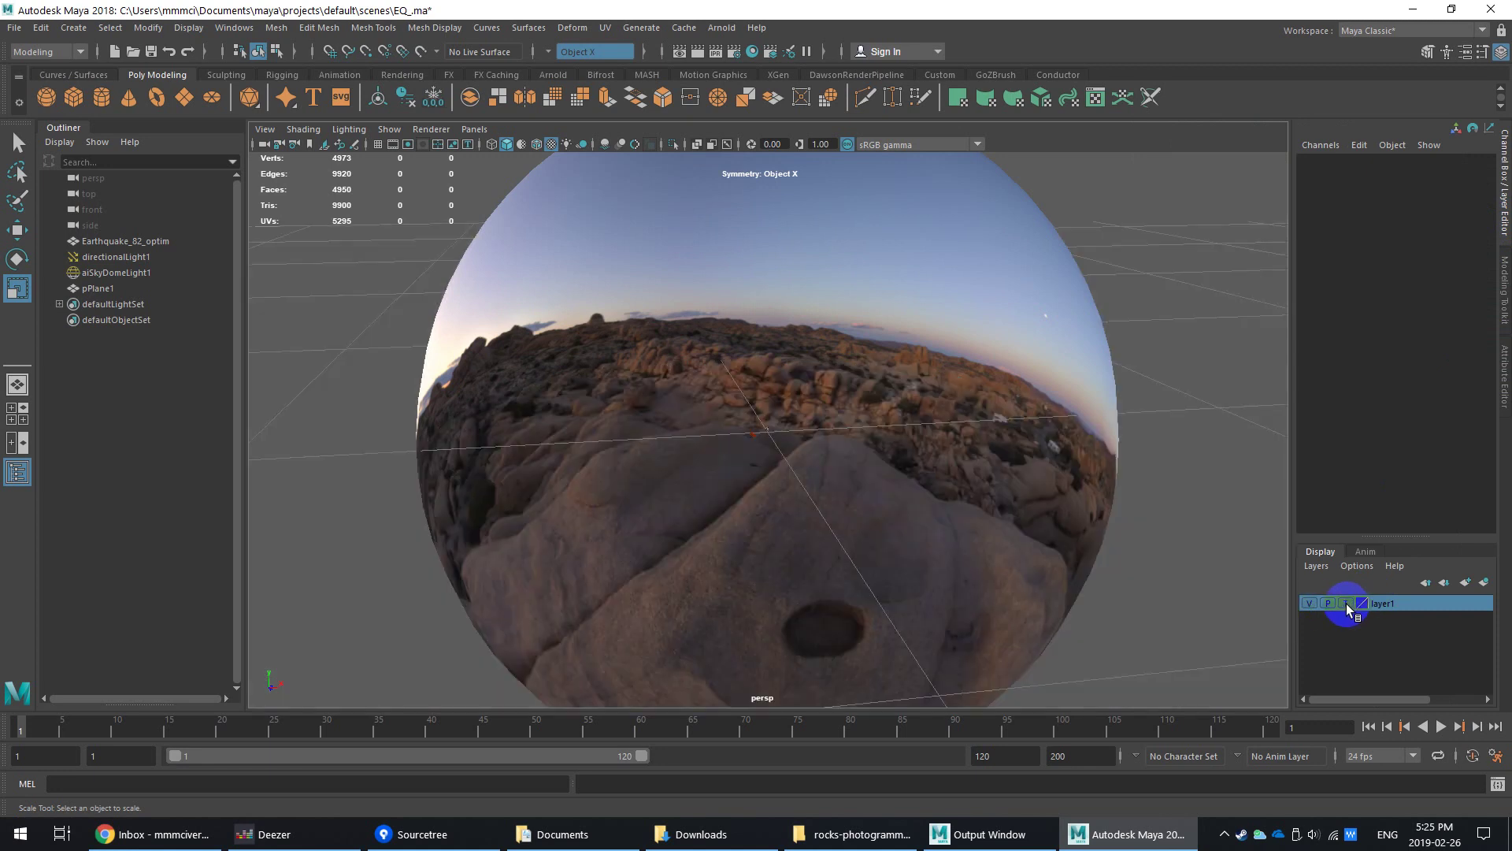
{"action": "left_click", "coordinate": [1347, 603]}
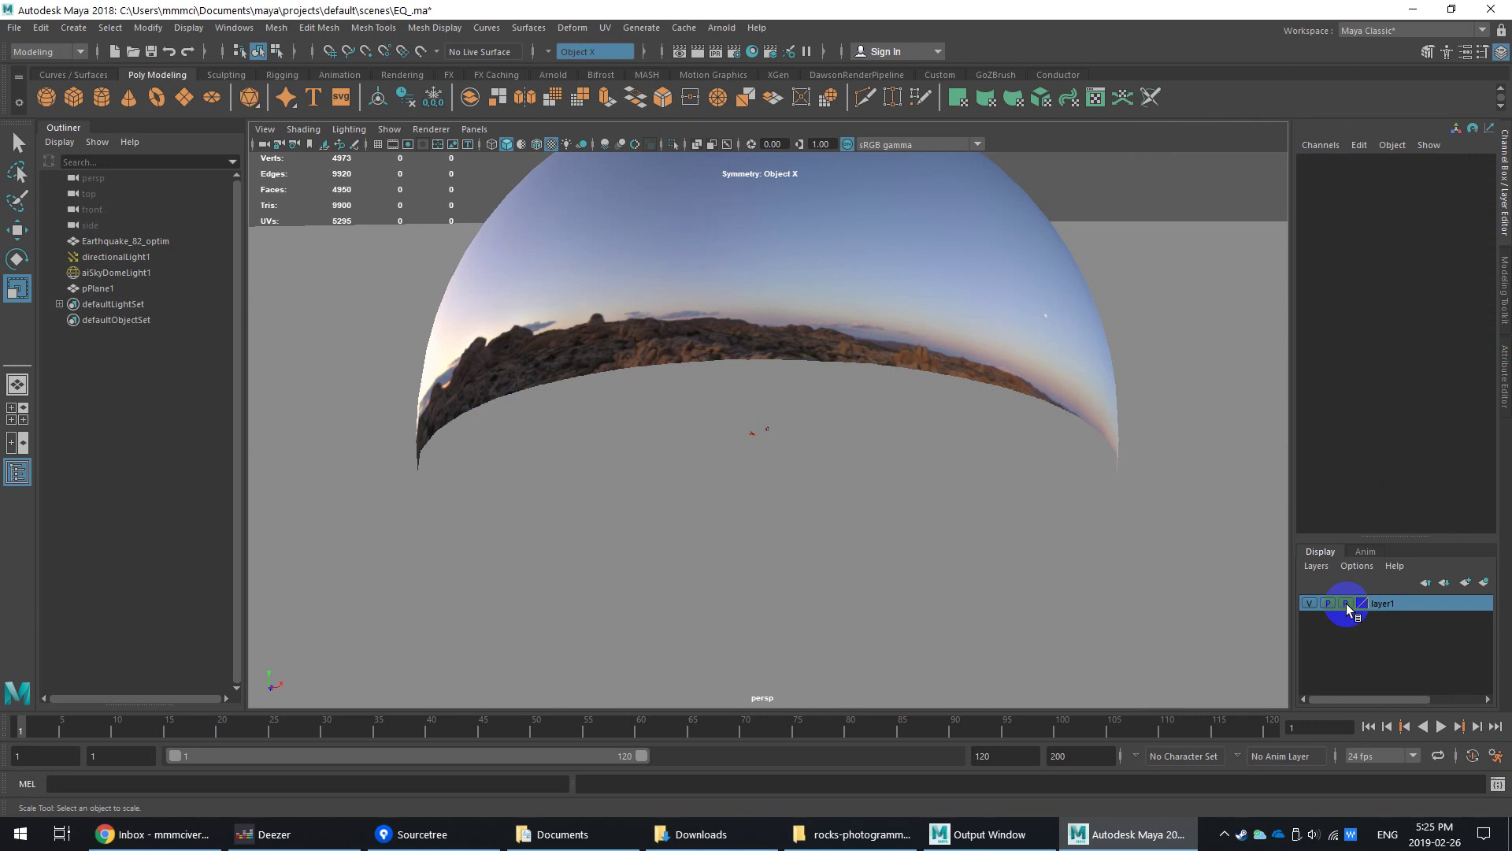
{"action": "left_click", "coordinate": [1347, 603]}
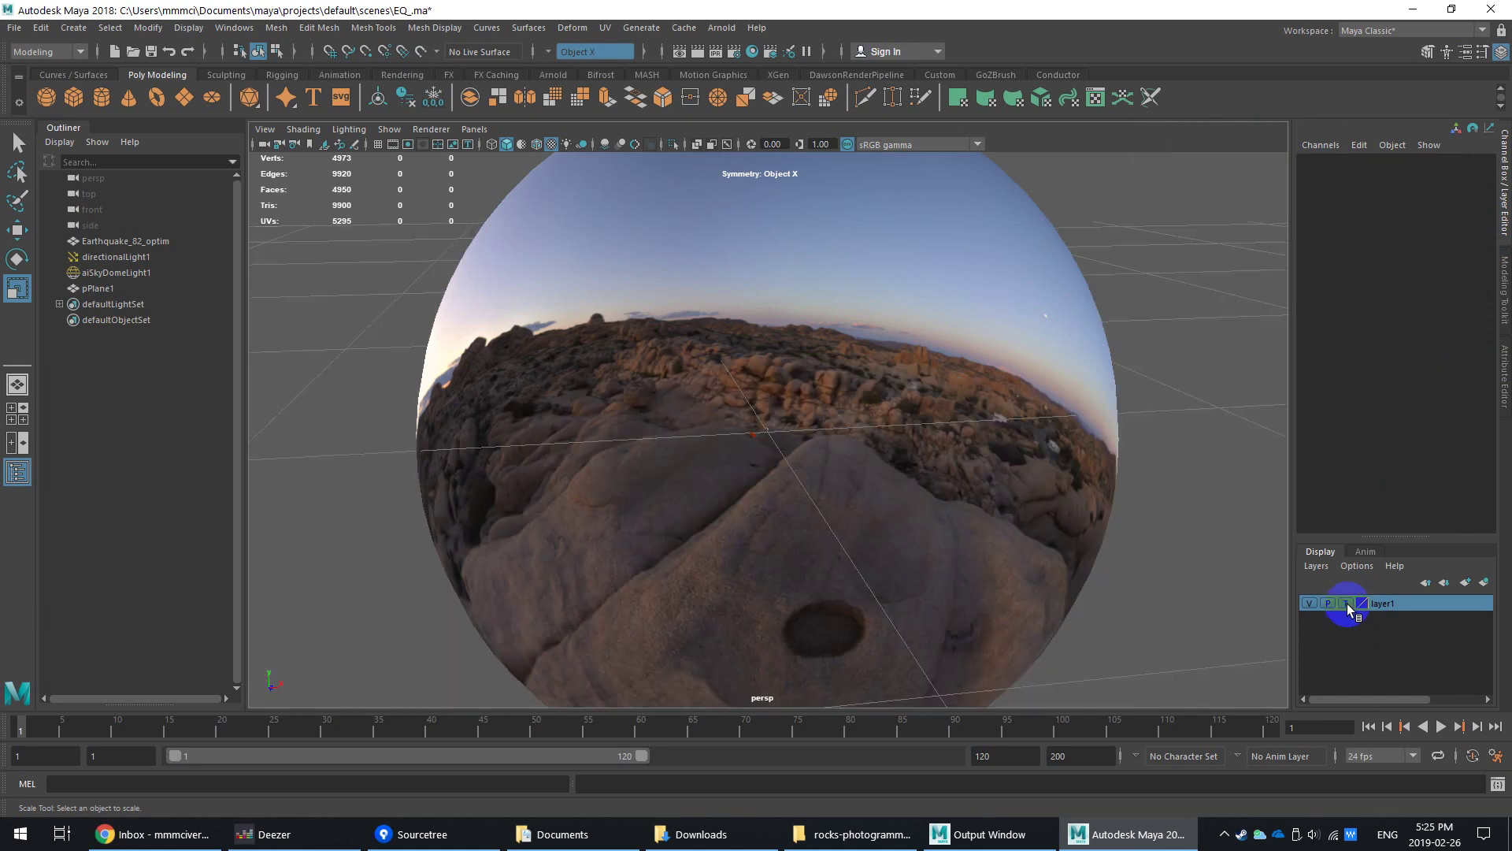
Step: Select the character mesh and directional light together and examine their placement against the sky dome backdrop
{"action": "scroll", "coordinate": [961, 466], "scroll_direction": "up", "scroll_amount": 5}
{"action": "left_click_drag", "start_coordinate": [895, 415], "coordinate": [473, 630]}
{"action": "scroll", "coordinate": [769, 507], "scroll_direction": "up", "scroll_amount": 4}
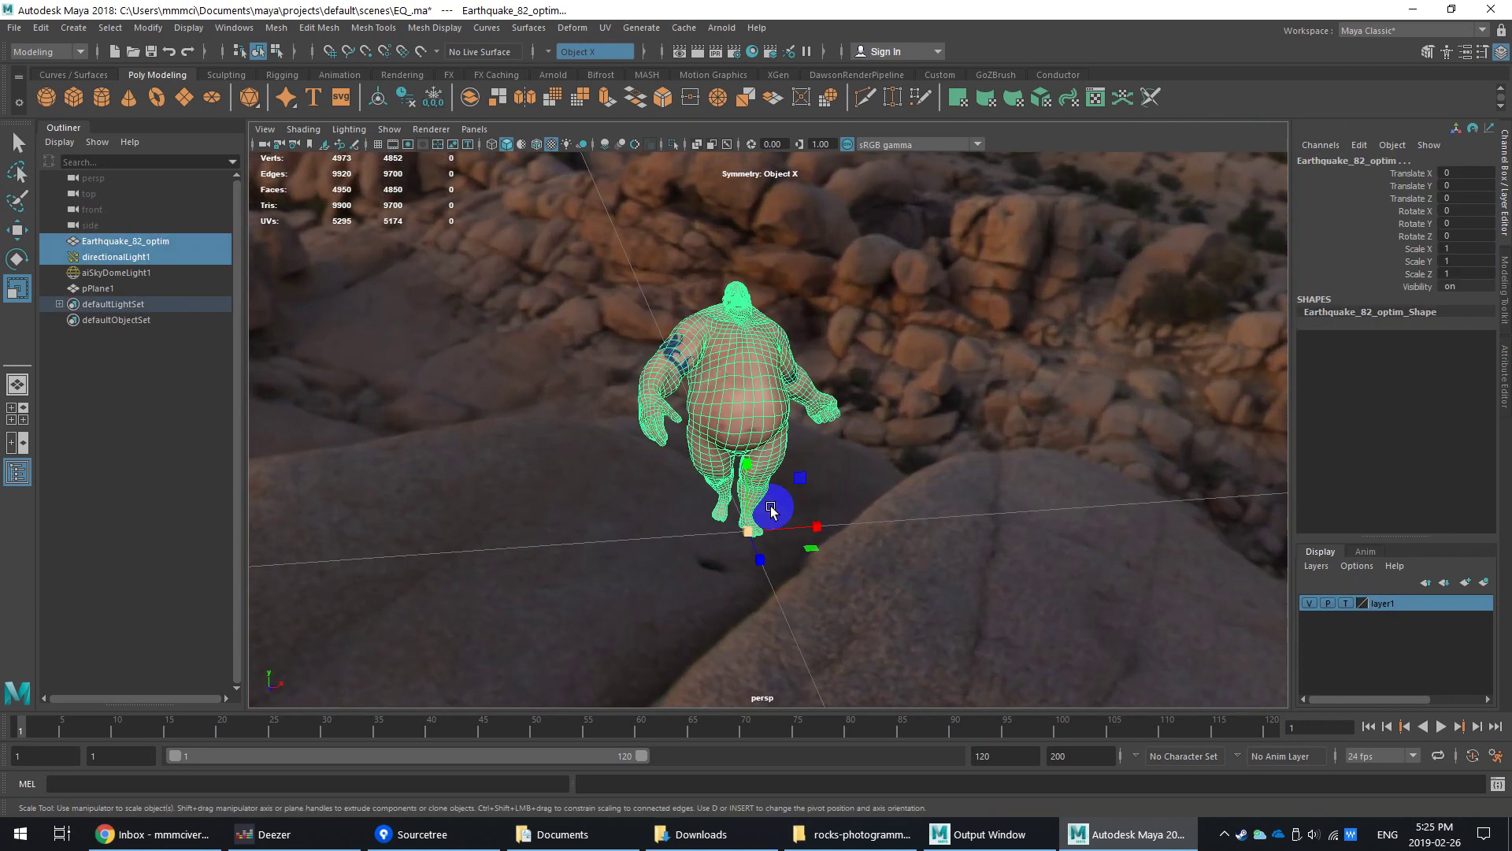
{"action": "scroll", "coordinate": [771, 510], "scroll_direction": "down", "scroll_amount": 5}
{"action": "scroll", "coordinate": [770, 506], "scroll_direction": "up", "scroll_amount": 5}
{"action": "scroll", "coordinate": [909, 458], "scroll_direction": "down", "scroll_amount": 5}
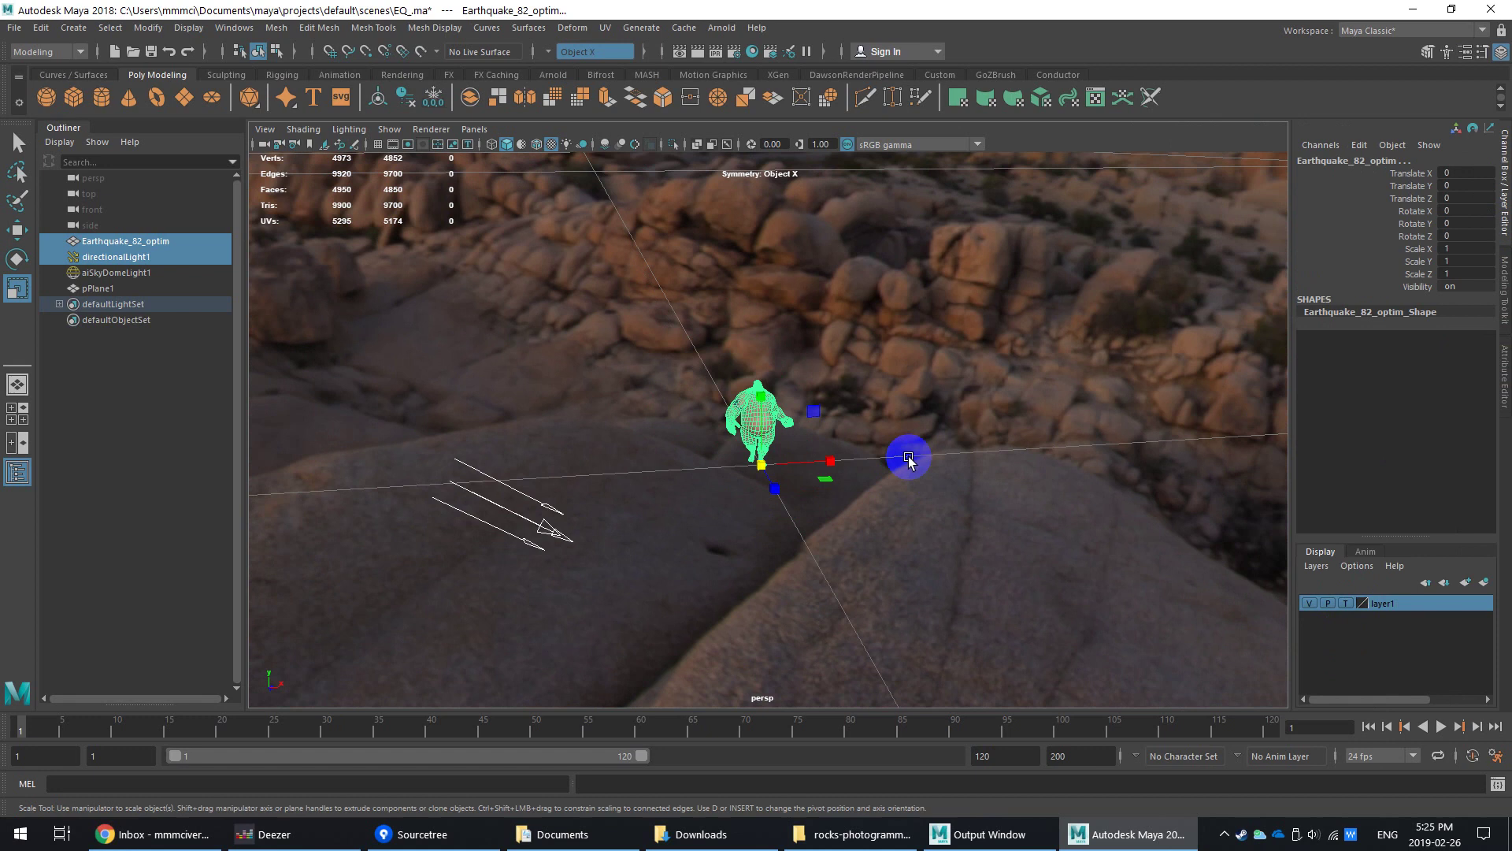
{"action": "left_click_drag", "start_coordinate": [909, 458], "coordinate": [945, 409], "text": "alt"}
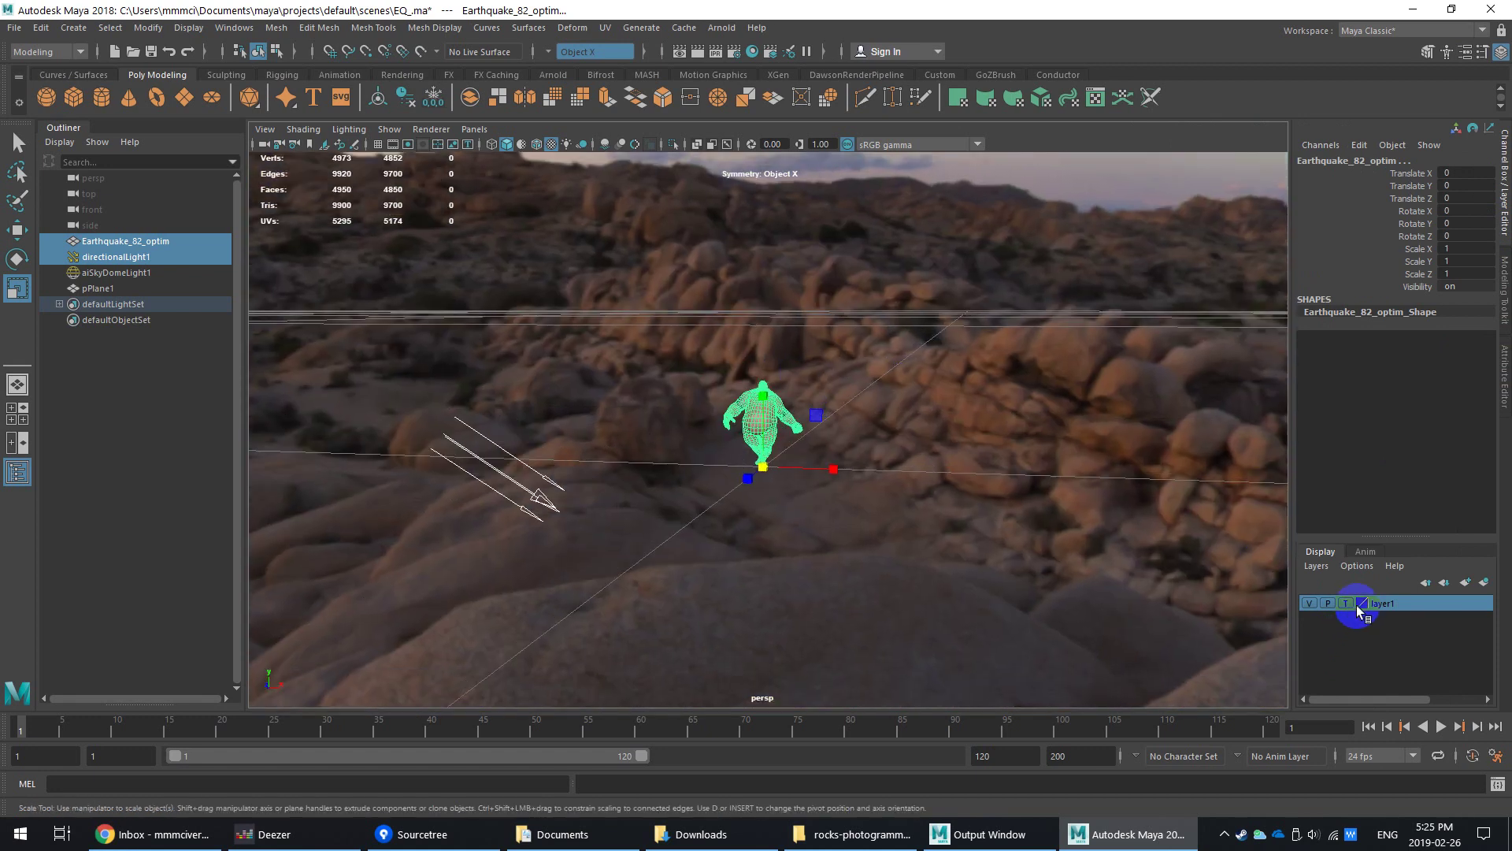
Step: Set layer1 back to reference display and frame the character up close
{"action": "left_click", "coordinate": [1354, 605]}
{"action": "scroll", "coordinate": [689, 410], "scroll_direction": "up", "scroll_amount": 5}
{"action": "scroll", "coordinate": [691, 403], "scroll_direction": "up", "scroll_amount": 3}
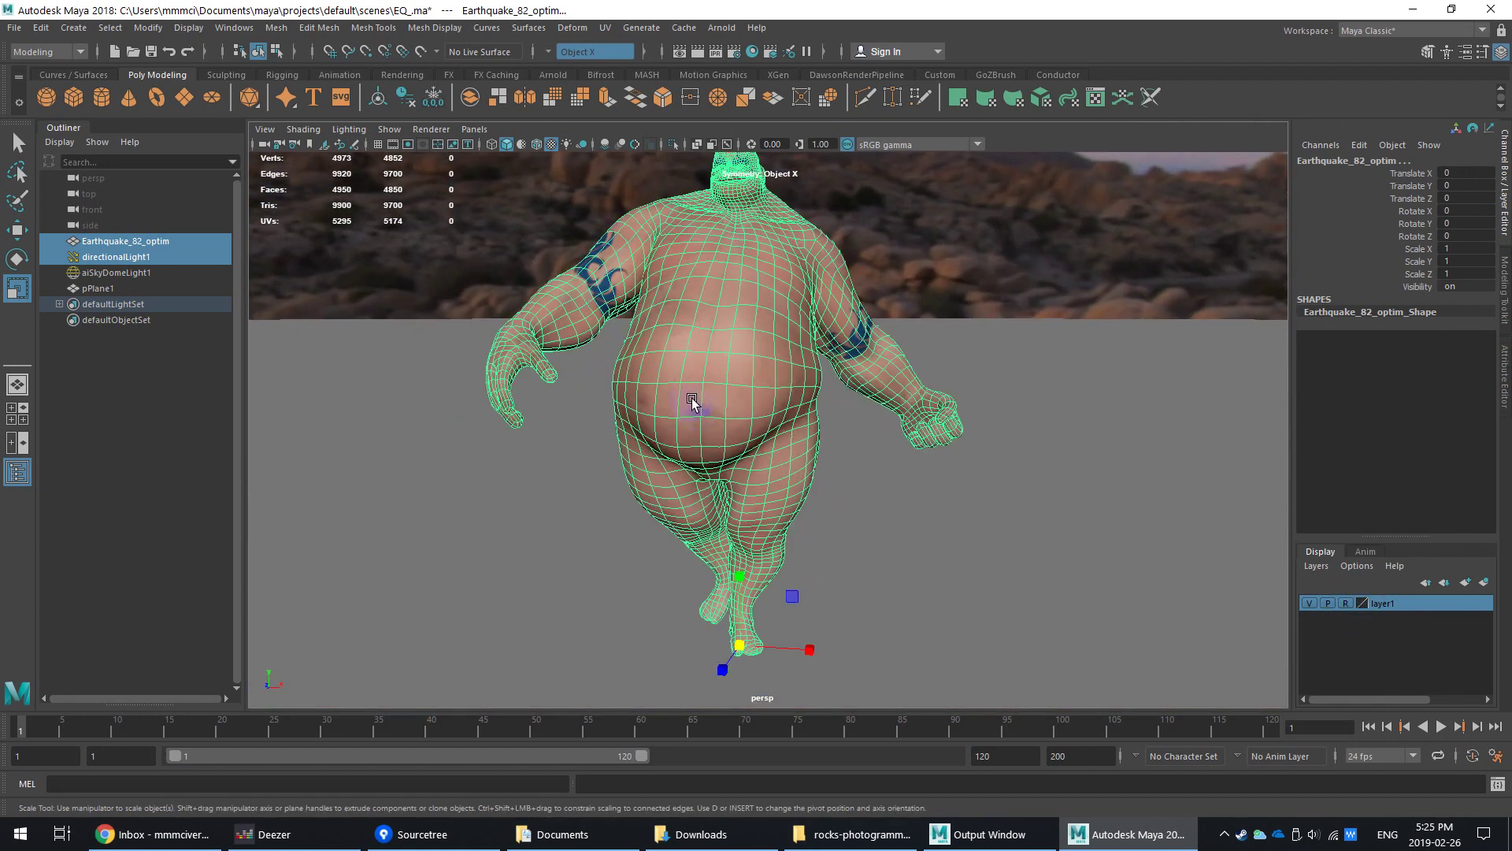
{"action": "left_click_drag", "start_coordinate": [659, 357], "coordinate": [711, 382], "text": "alt"}
Step: Switch the perspective viewport's renderer to Arnold and start the live viewport render
{"action": "left_click", "coordinate": [431, 129]}
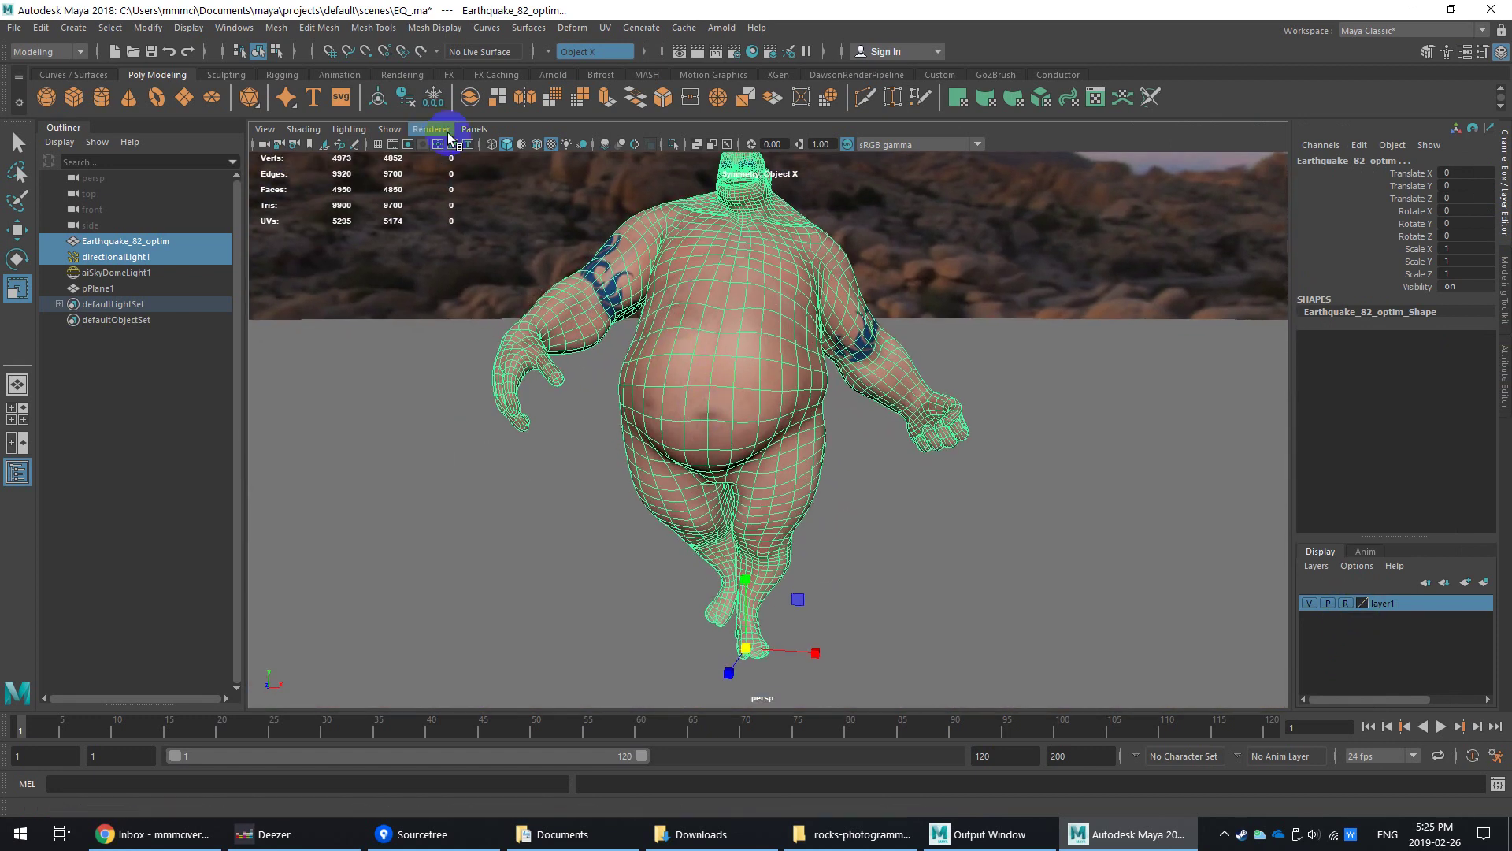
{"action": "left_click", "coordinate": [434, 155]}
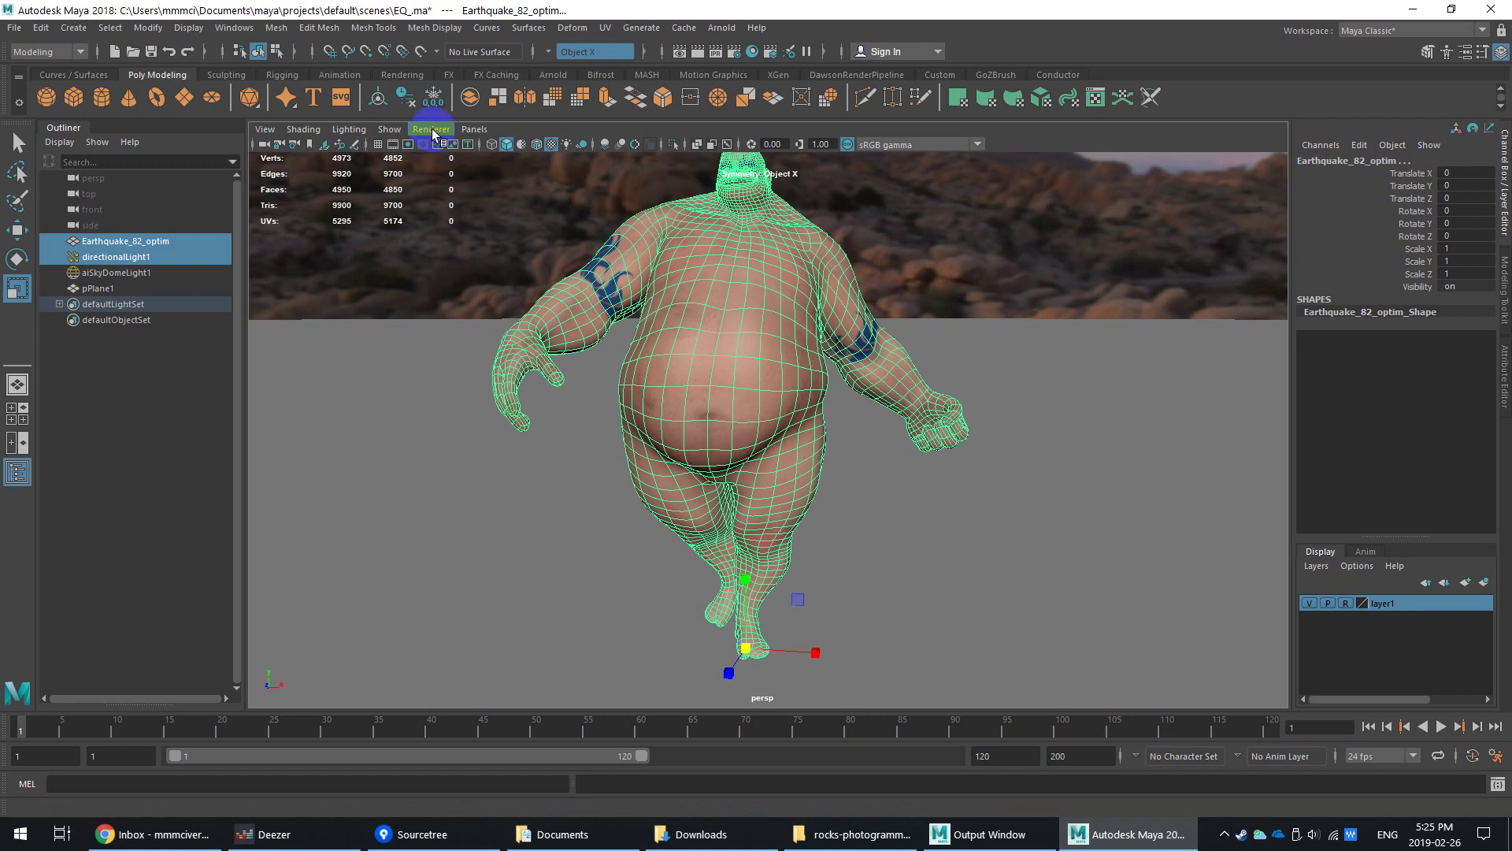
{"action": "left_click", "coordinate": [431, 129]}
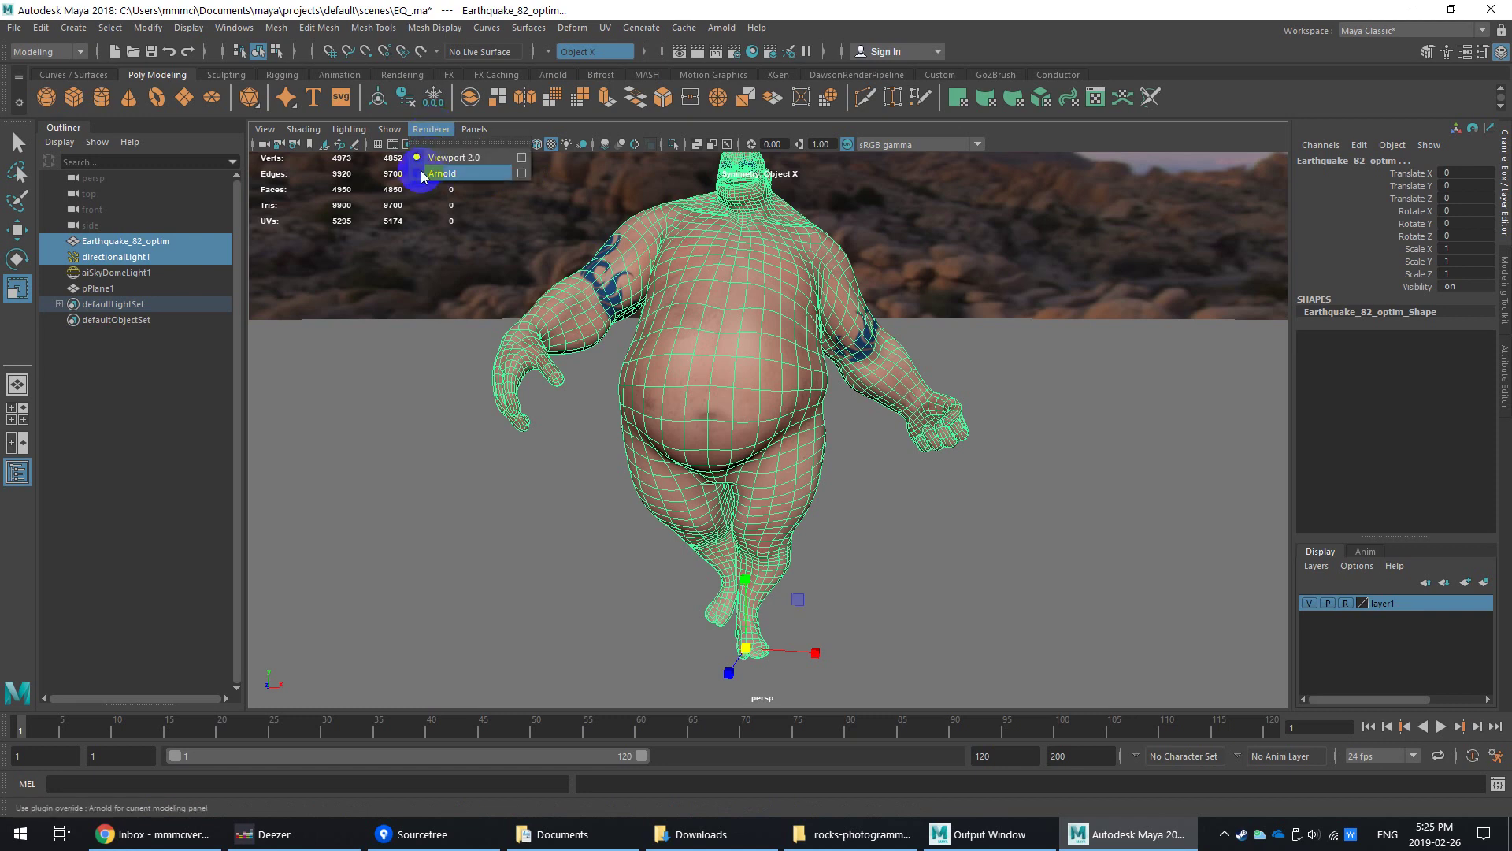
{"action": "left_click", "coordinate": [422, 173]}
{"action": "left_click_drag", "start_coordinate": [236, 422], "coordinate": [277, 317]}
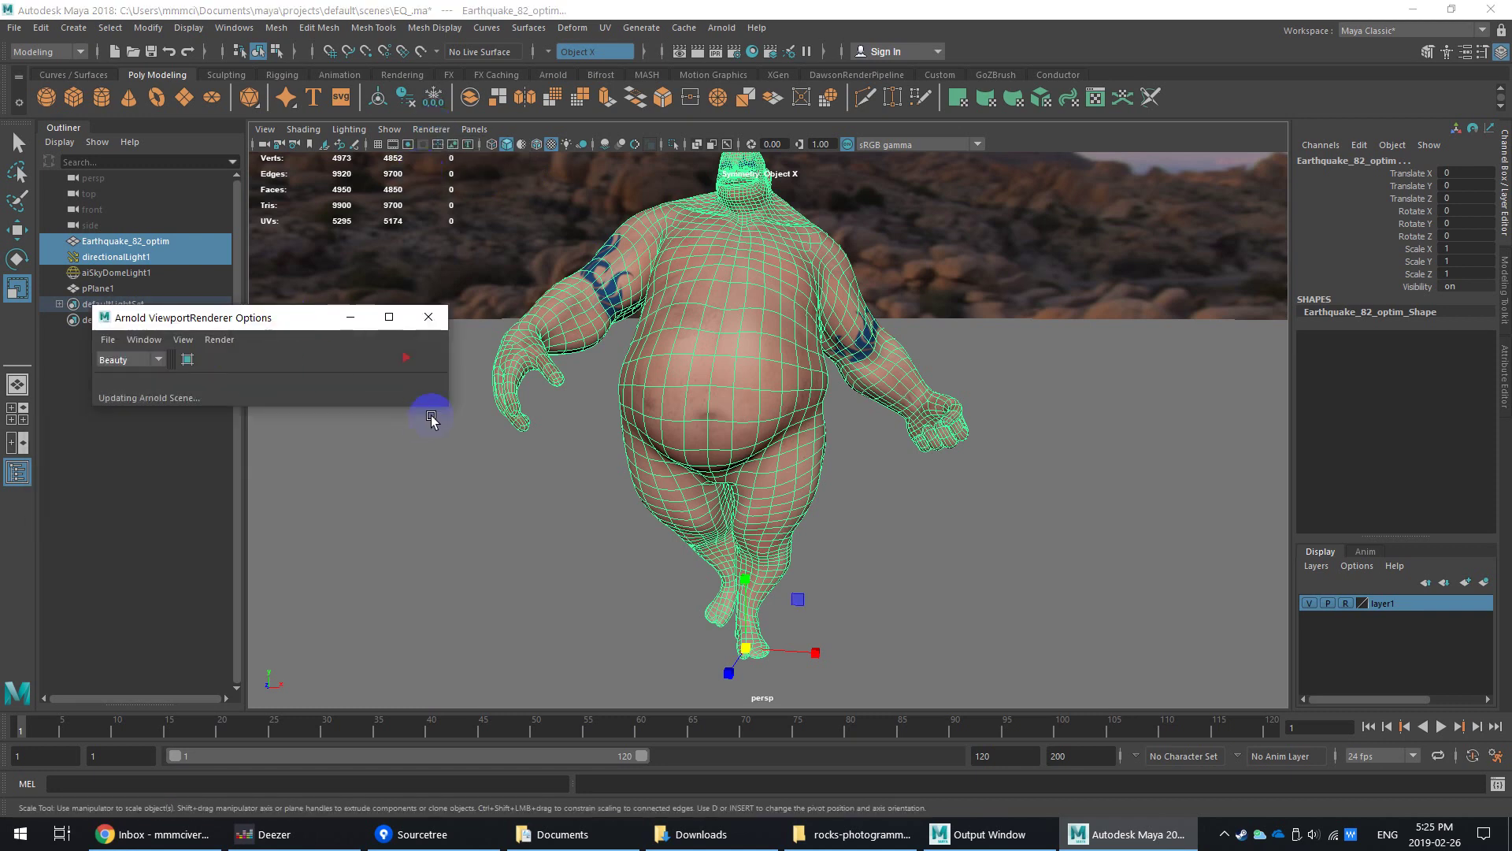
{"action": "mouse_move", "coordinate": [449, 406]}
{"action": "left_mouse_down"}
{"action": "mouse_move", "coordinate": [318, 380]}
{"action": "mouse_move", "coordinate": [458, 404]}
{"action": "left_mouse_up"}
{"action": "left_click", "coordinate": [415, 357]}
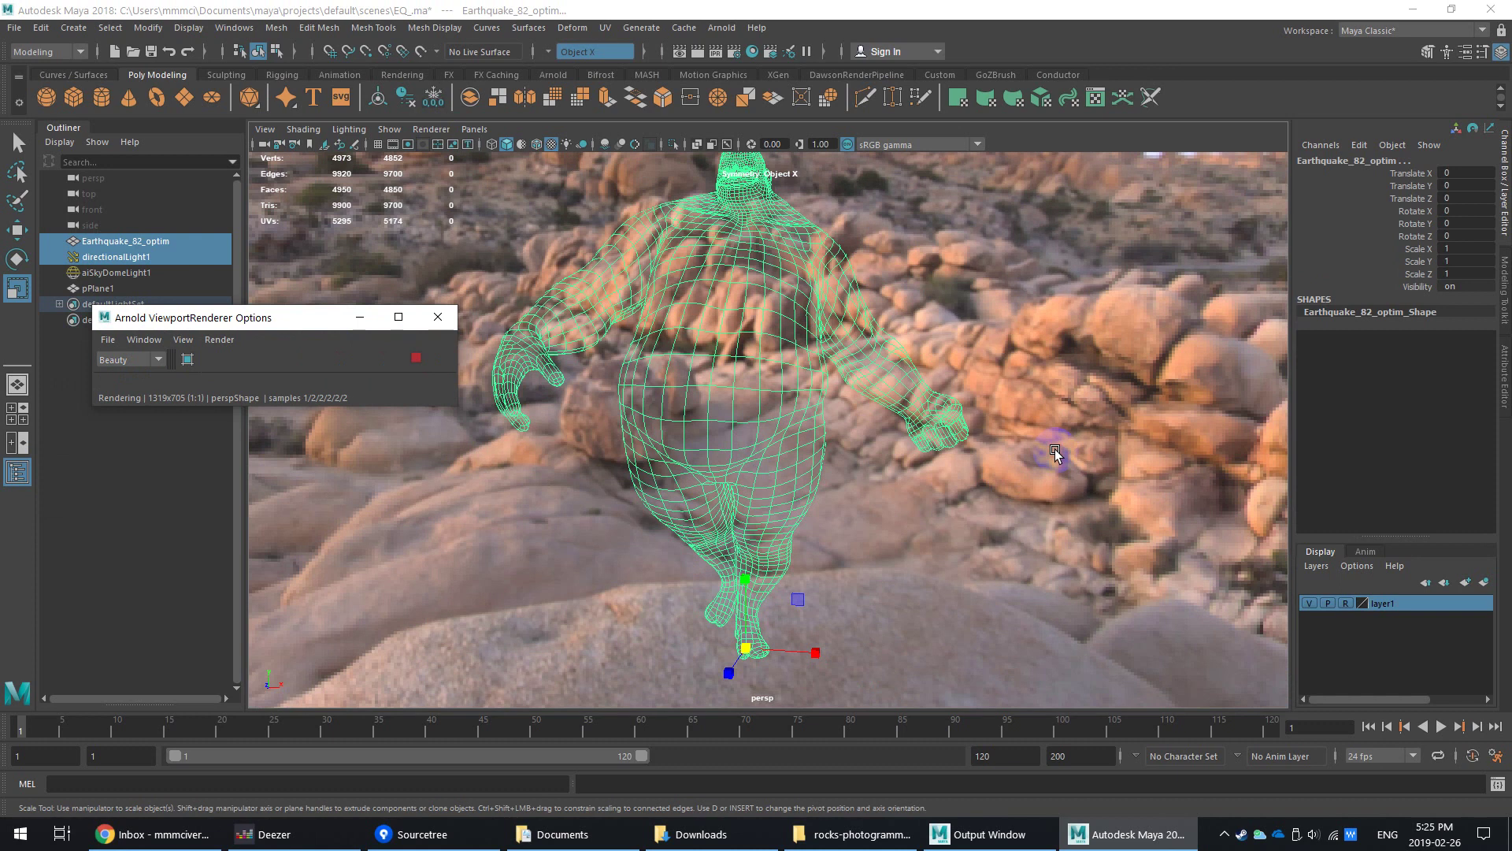
Step: Inspect the aiShadowMatte1 material attributes of the ground plane pPlane1
{"action": "left_click", "coordinate": [1055, 454]}
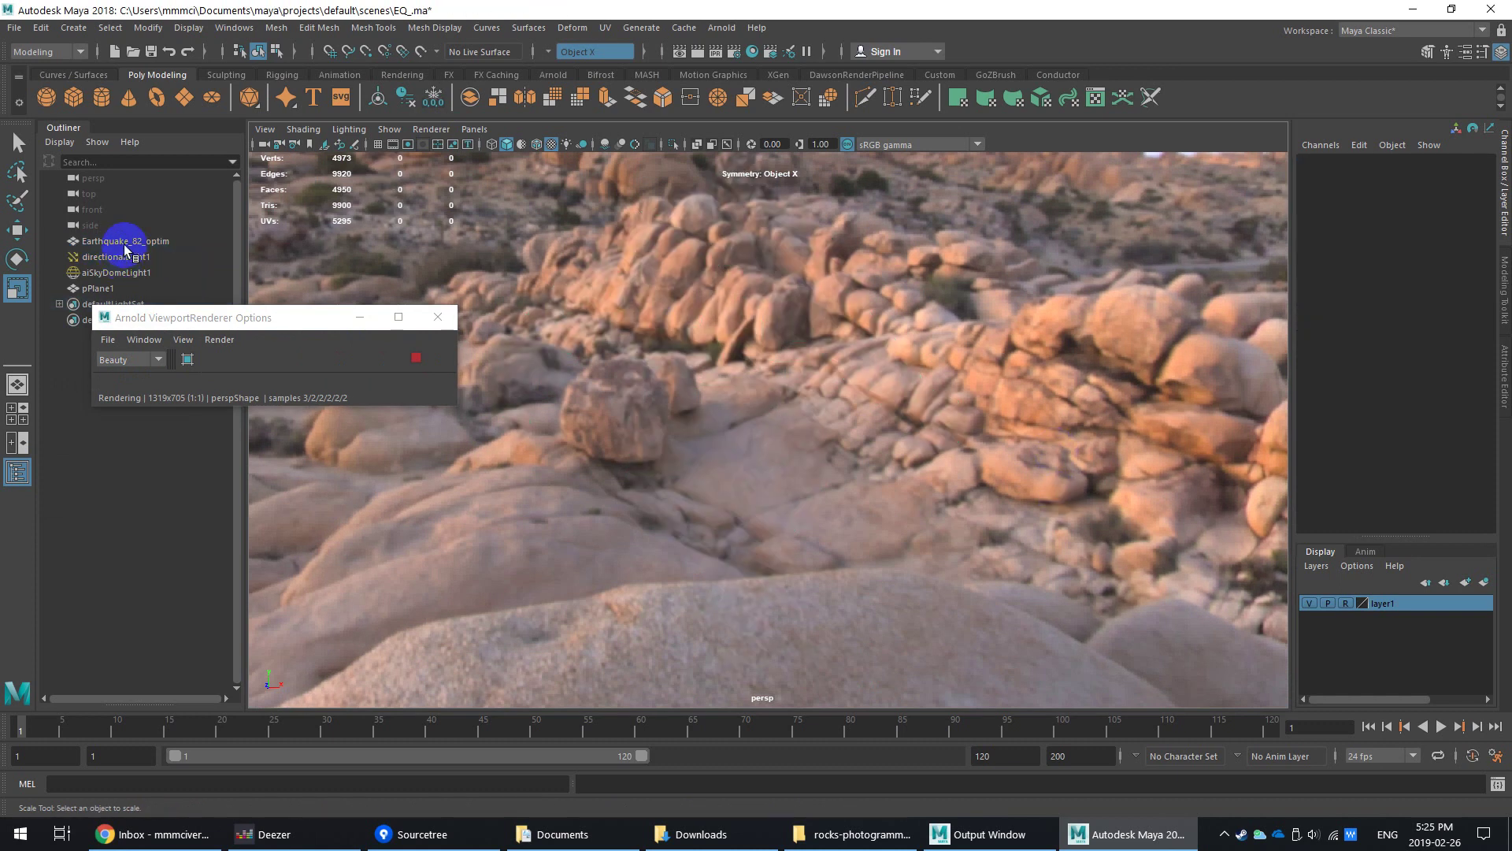
{"action": "left_click", "coordinate": [105, 288]}
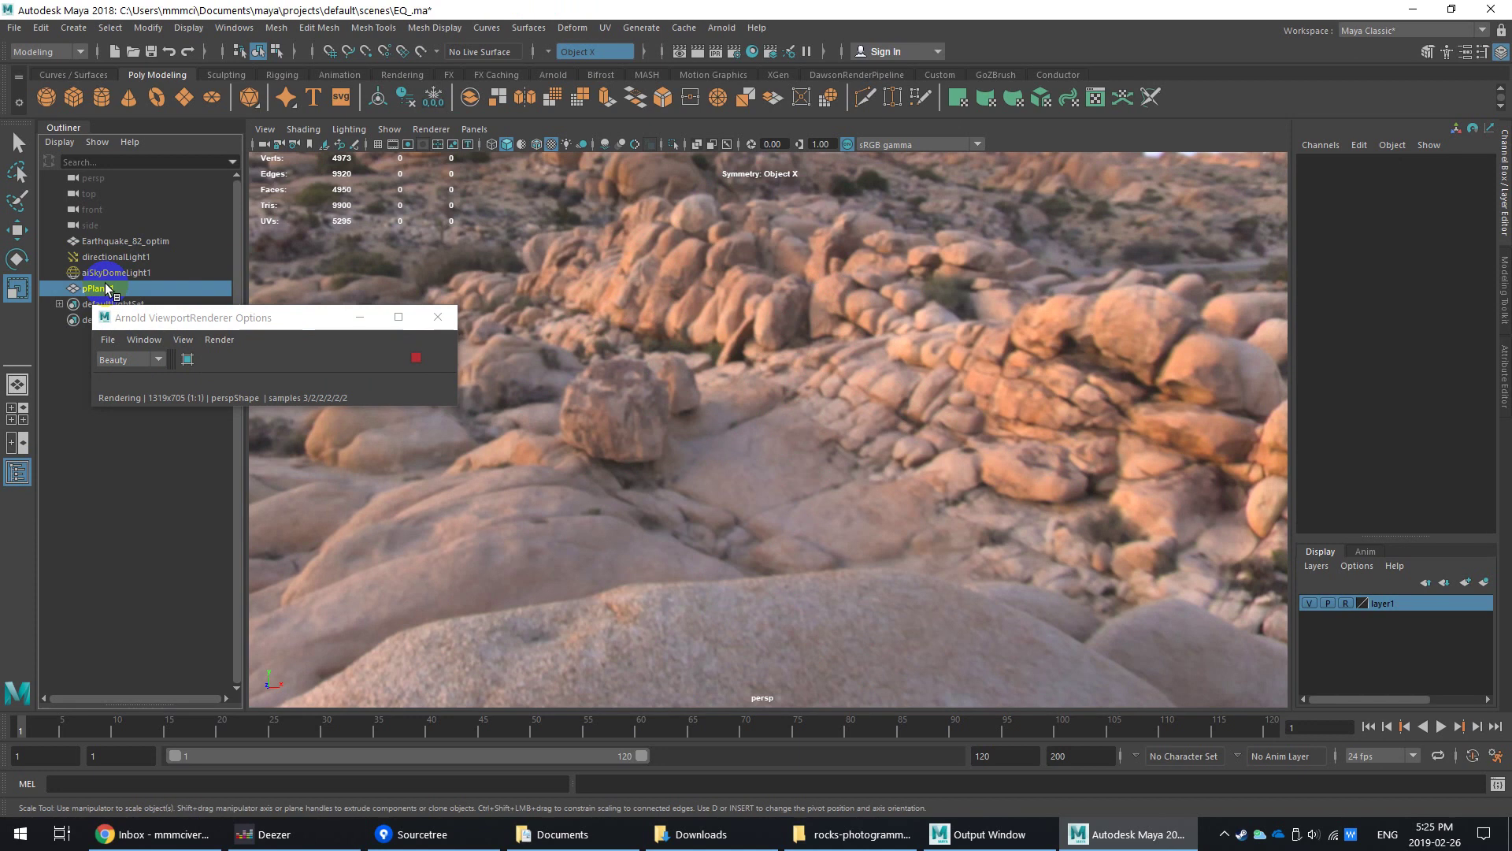
{"action": "left_click", "coordinate": [1504, 356]}
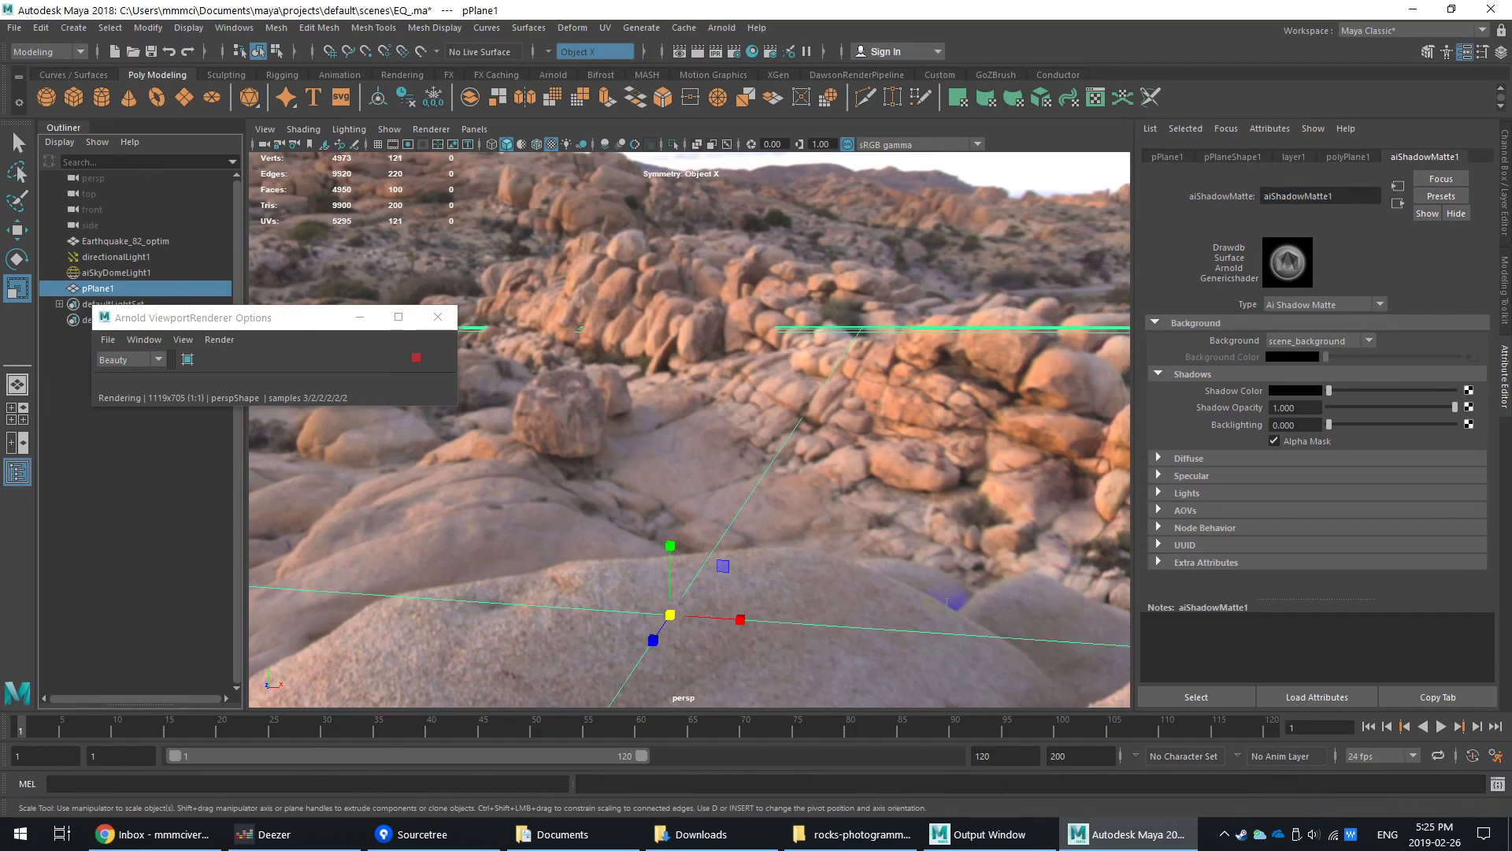
{"action": "left_click", "coordinate": [849, 475]}
Step: Close the Arnold viewport render options and render the reframed character in Arnold RenderView, closing that window after review
{"action": "left_click", "coordinate": [438, 316]}
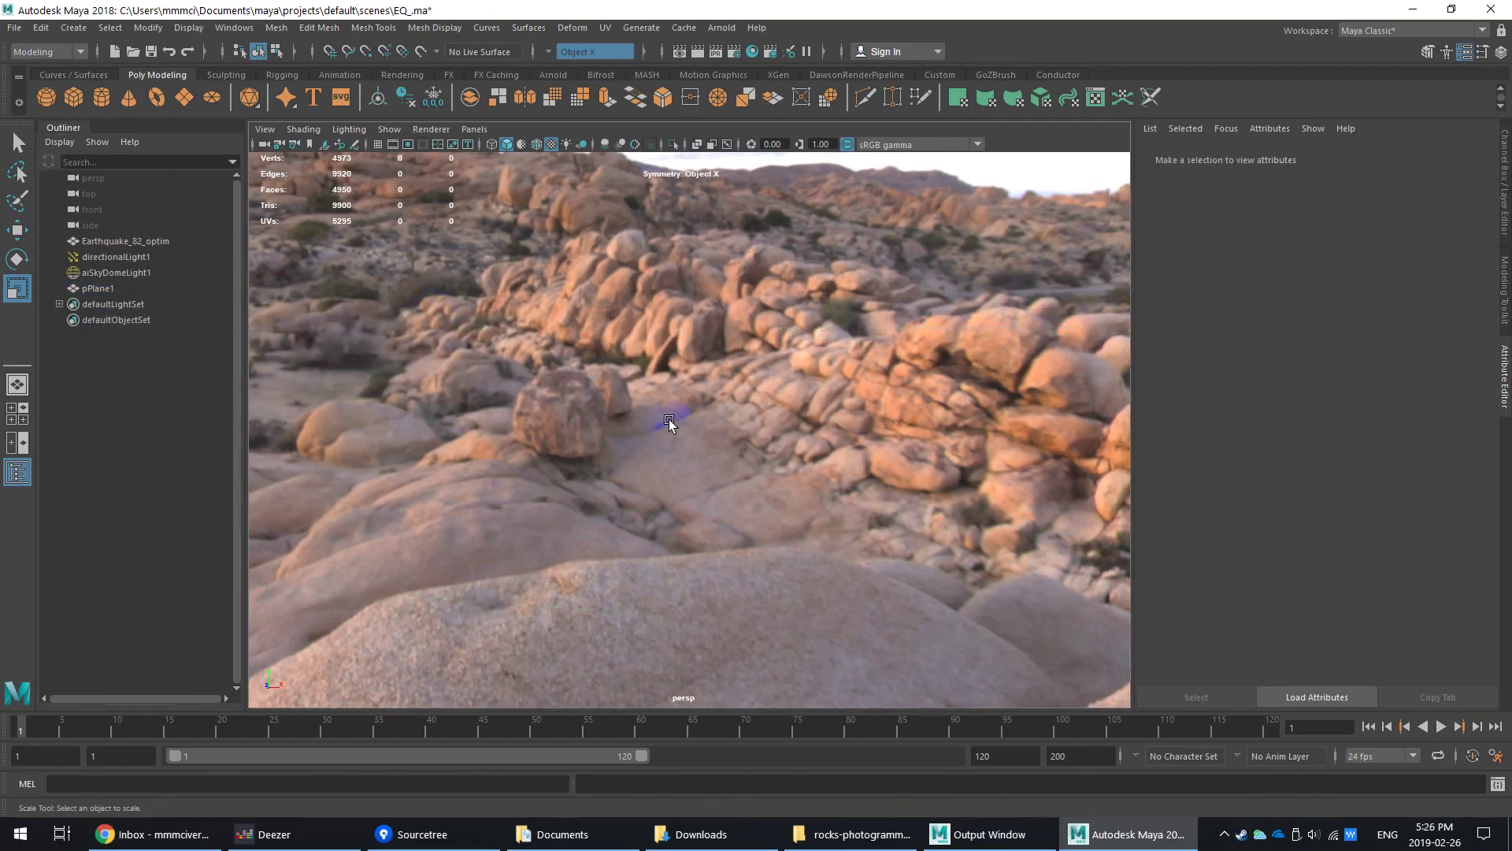
{"action": "left_click", "coordinate": [664, 422]}
{"action": "left_click_drag", "start_coordinate": [752, 504], "coordinate": [825, 397], "text": "alt"}
{"action": "left_click", "coordinate": [722, 28]}
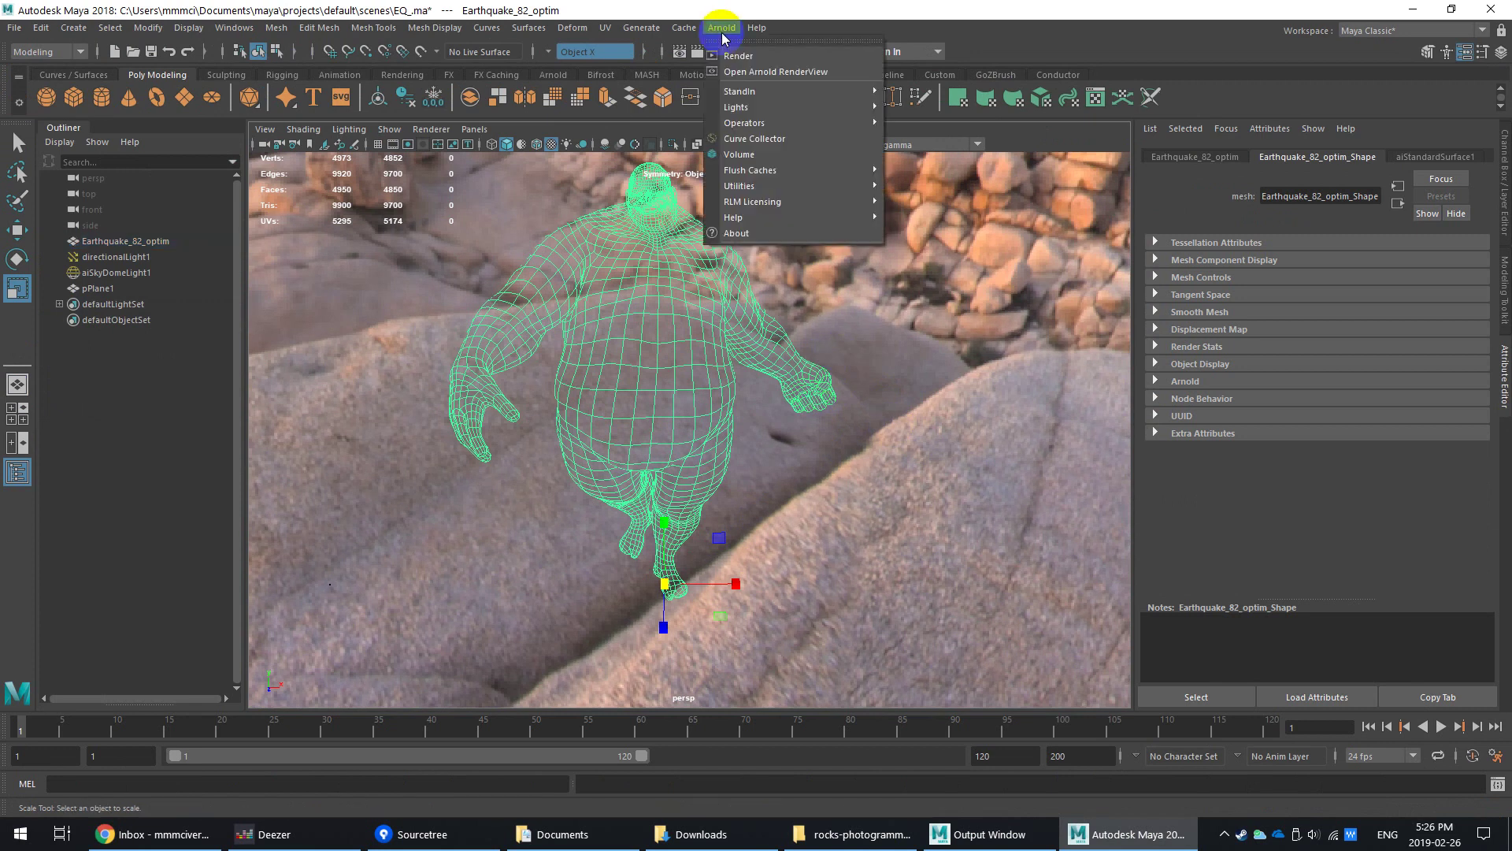
{"action": "left_click", "coordinate": [744, 57]}
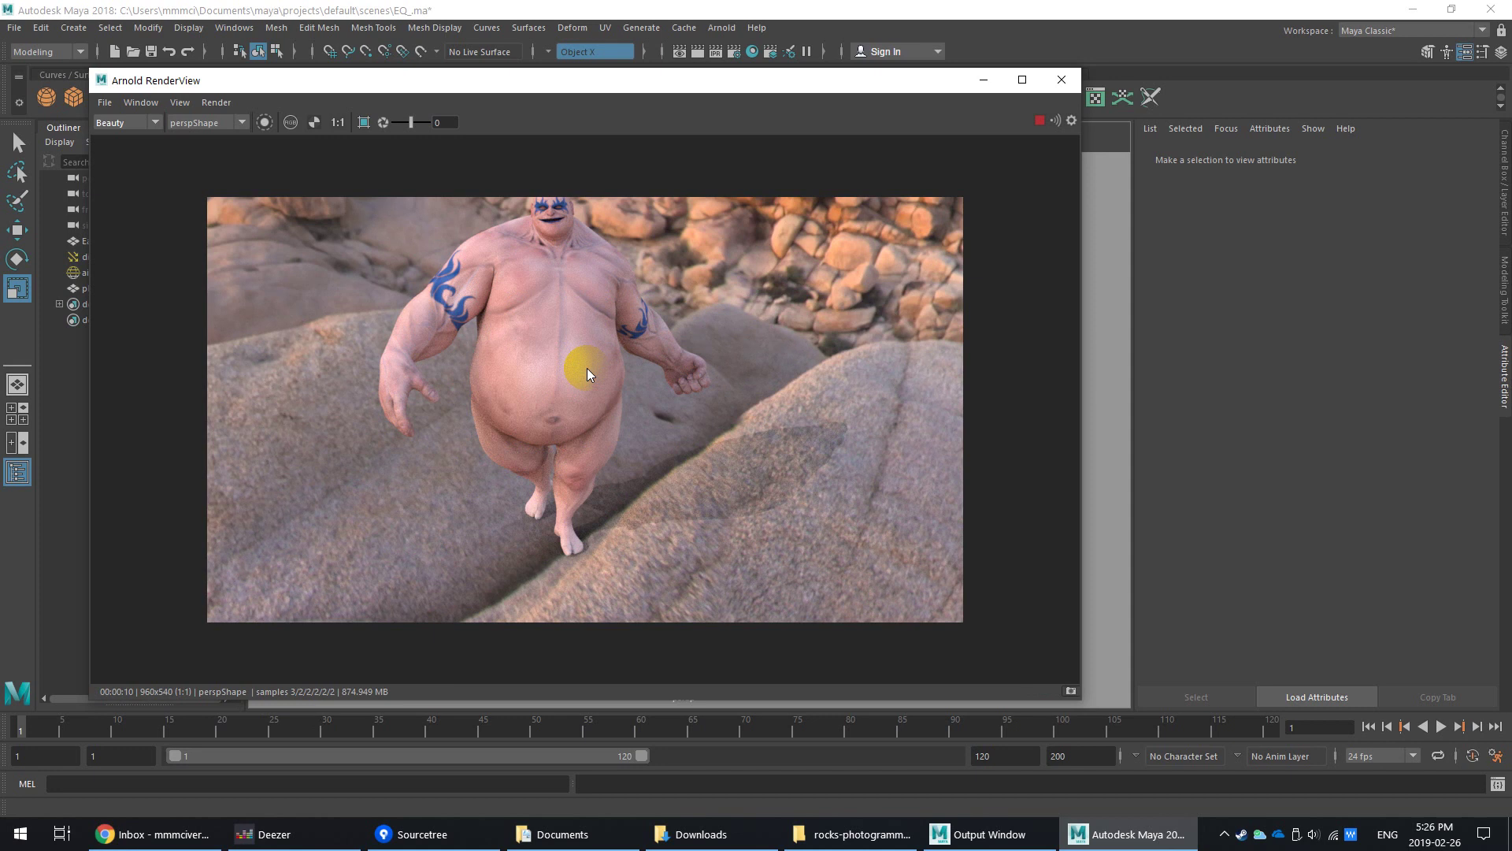
{"action": "left_click", "coordinate": [1062, 79]}
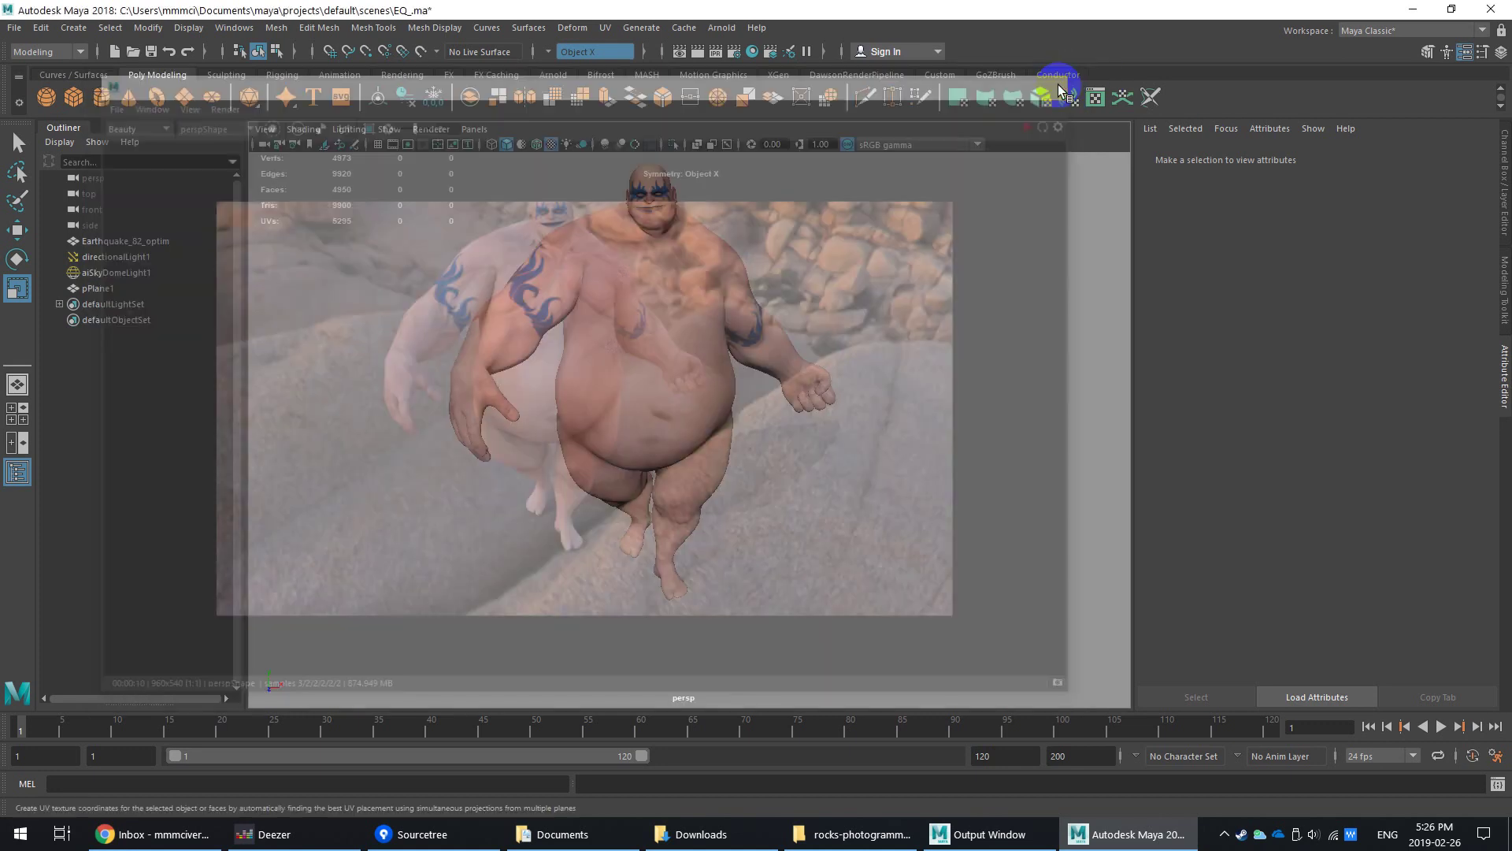
Step: Turn on the resolution gate in the perspective view and run the Arnold viewport render again
{"action": "left_click", "coordinate": [423, 143]}
{"action": "left_click", "coordinate": [429, 129]}
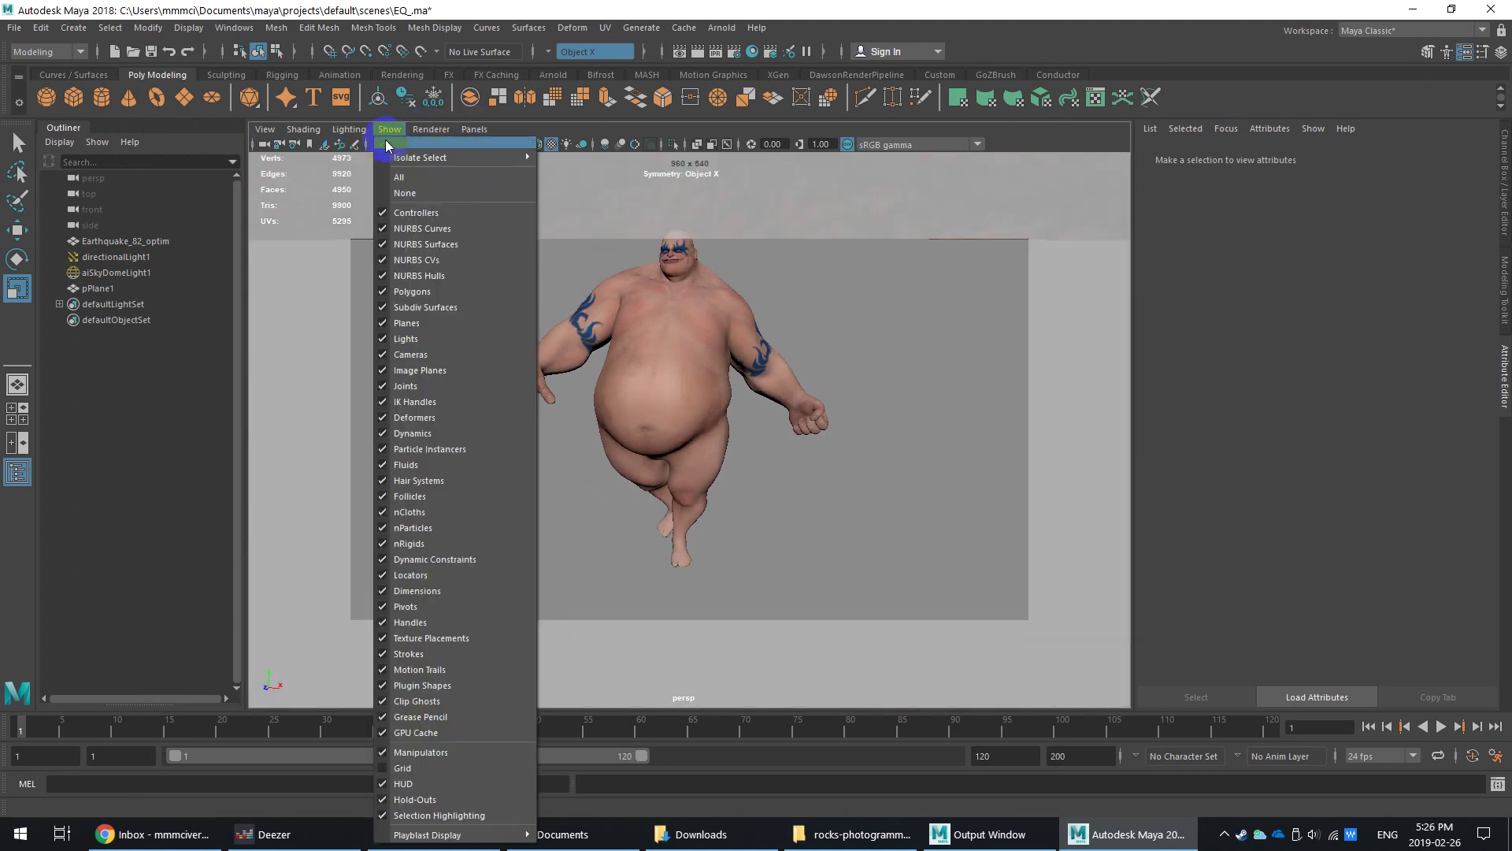
{"action": "left_click", "coordinate": [440, 172]}
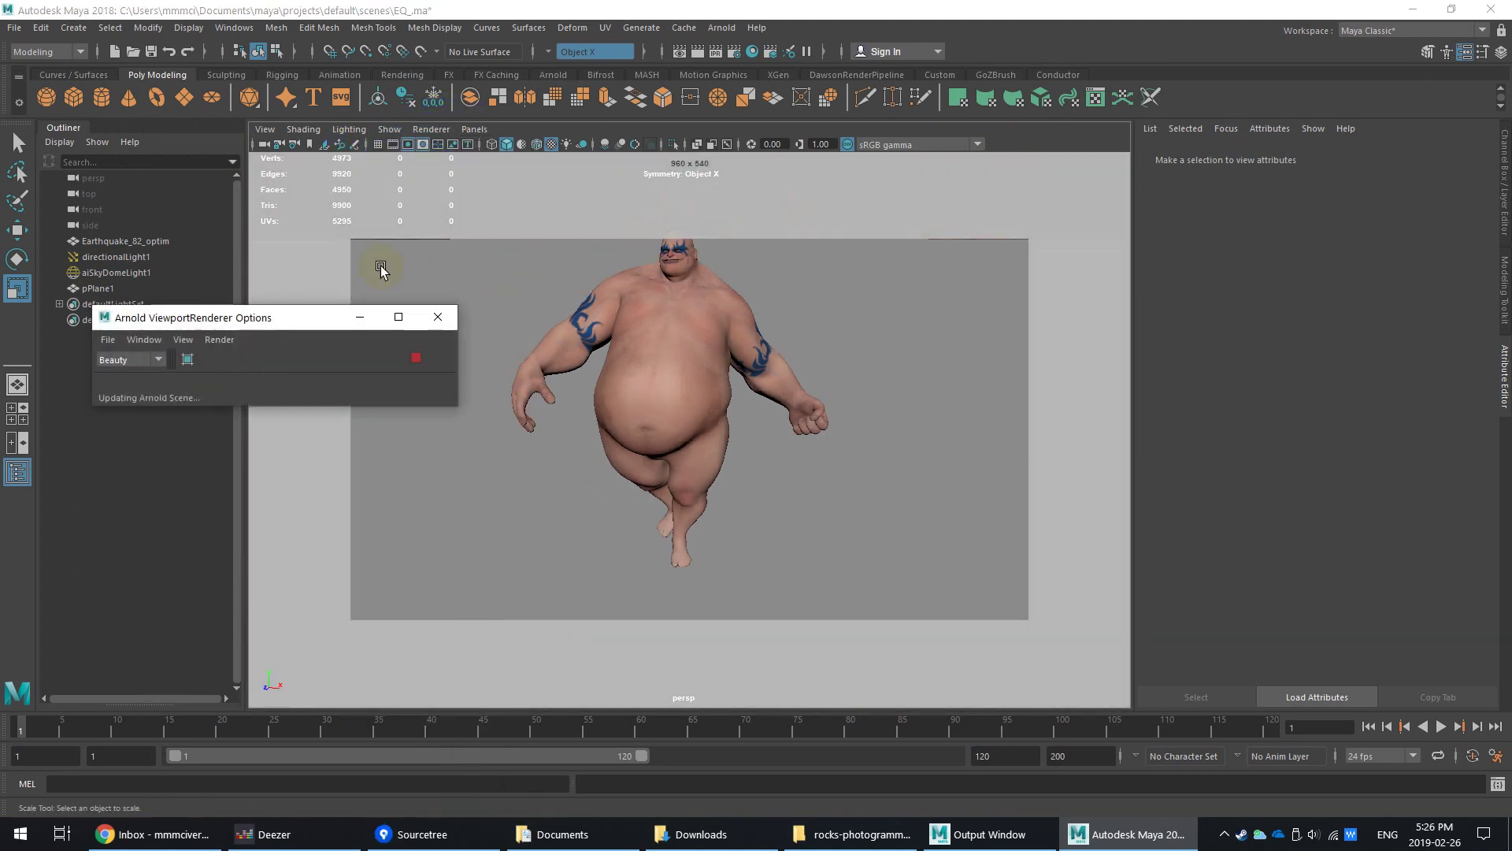
{"action": "left_click", "coordinate": [417, 355]}
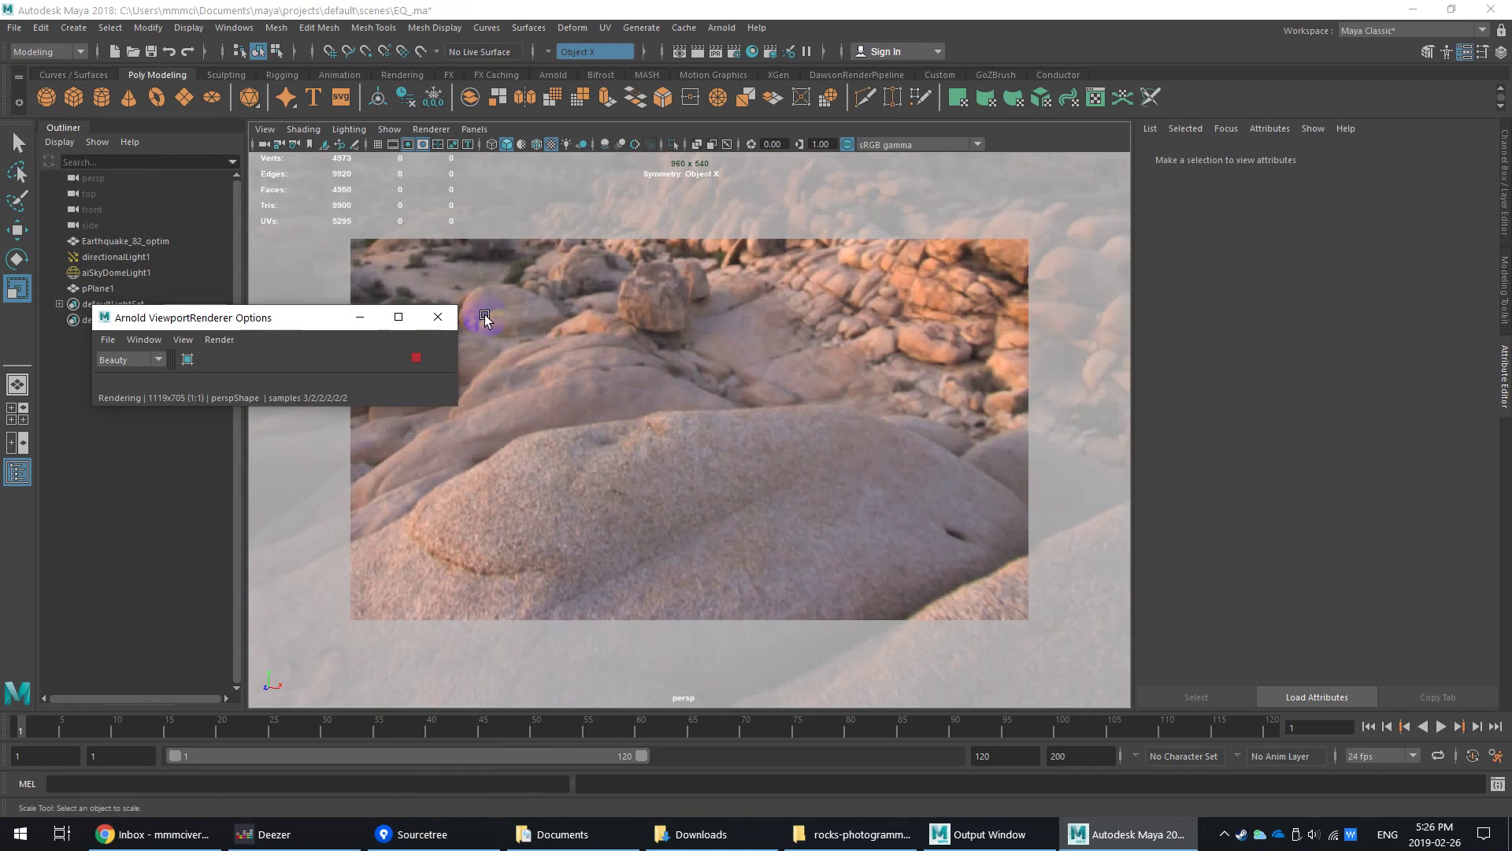
Step: Select the Earthquake_82_optim mesh, end the Arnold viewport render, and reframe the character in the shaded view
{"action": "left_click", "coordinate": [129, 262]}
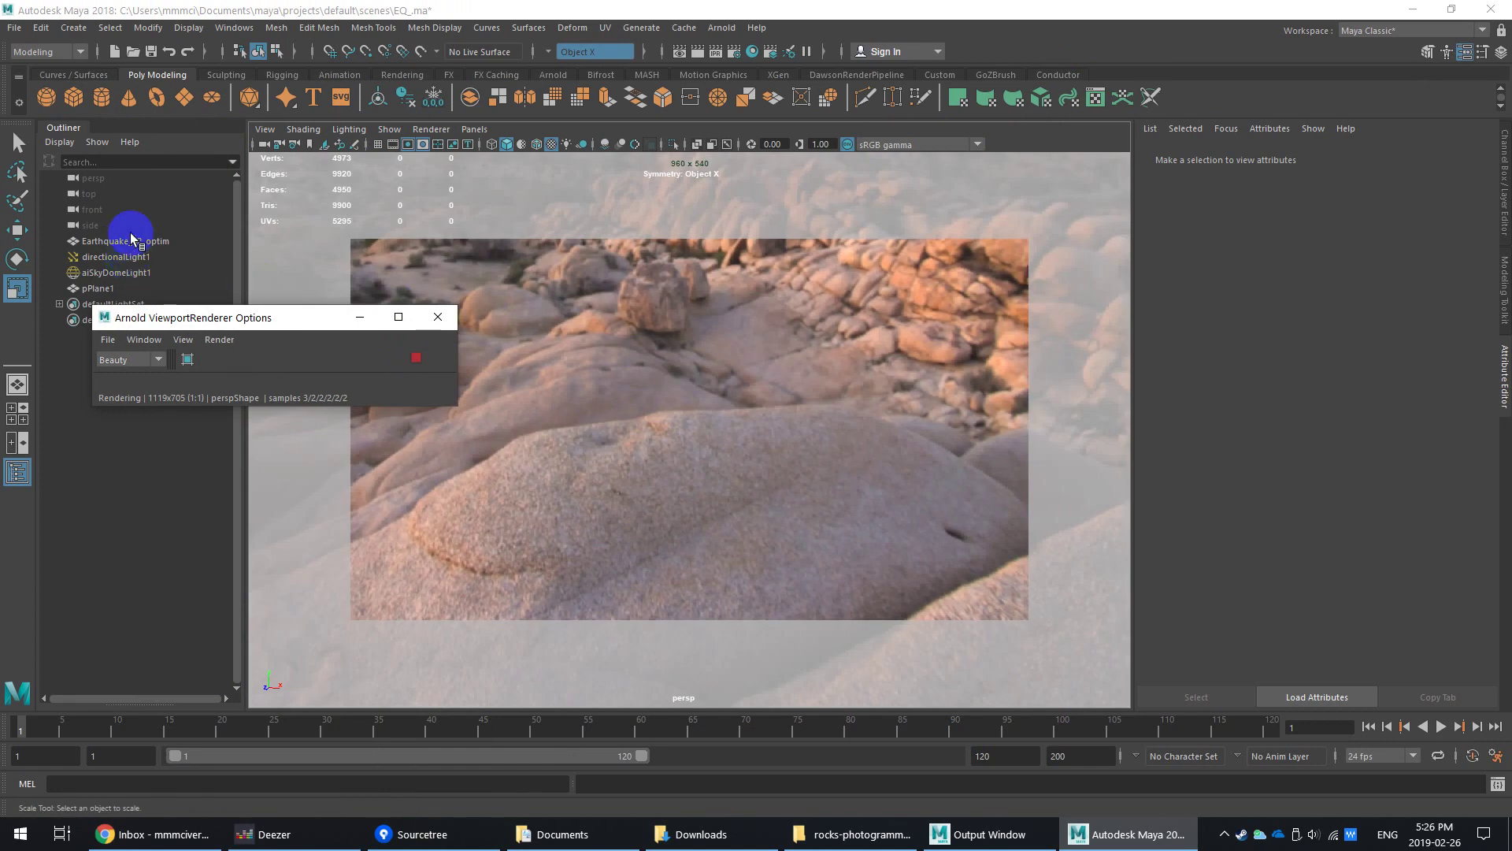
{"action": "left_click", "coordinate": [142, 243]}
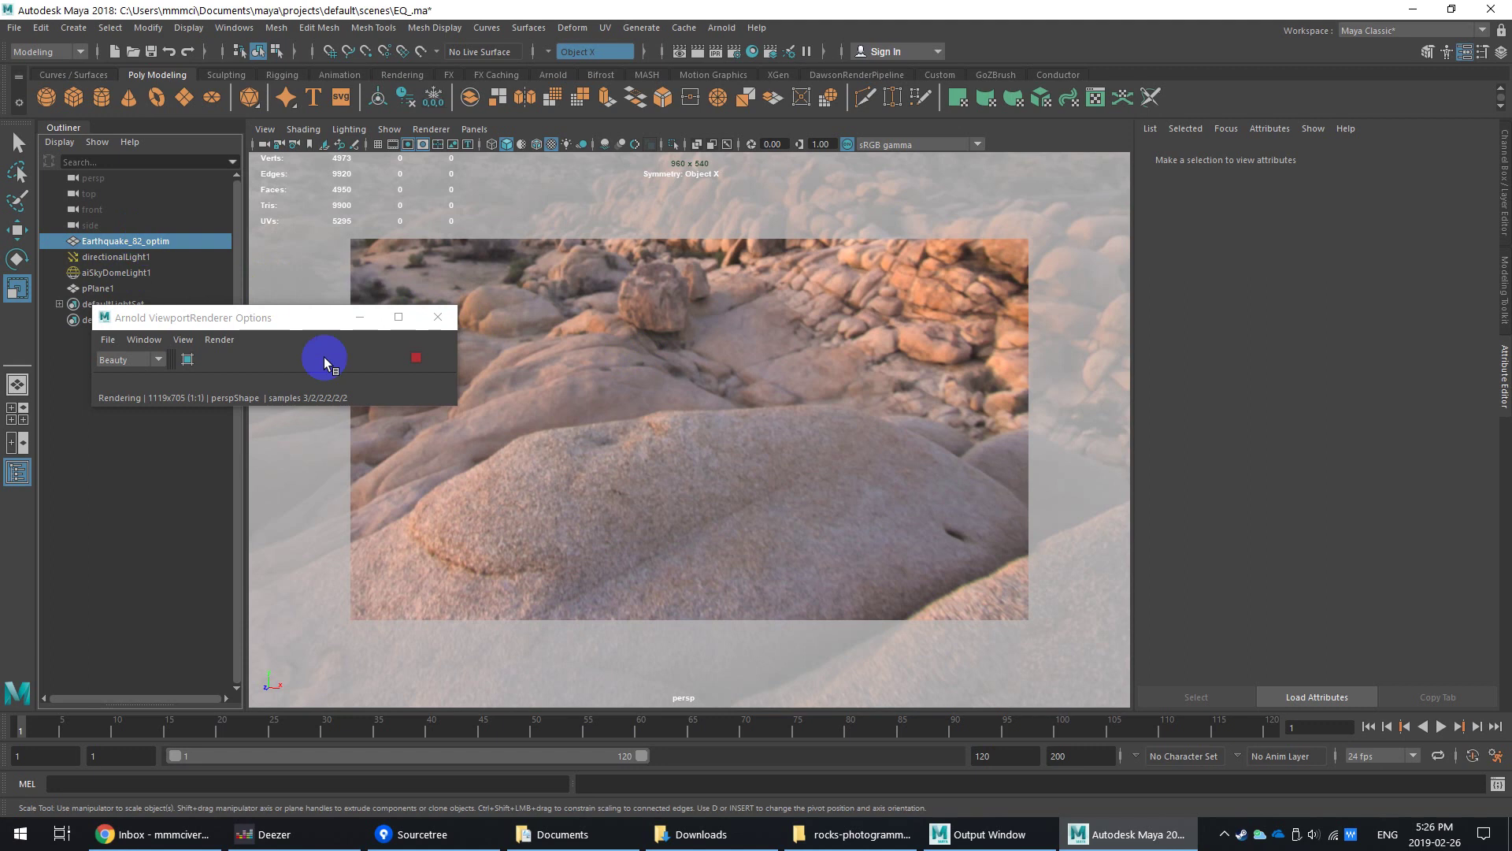
{"action": "left_click", "coordinate": [416, 360]}
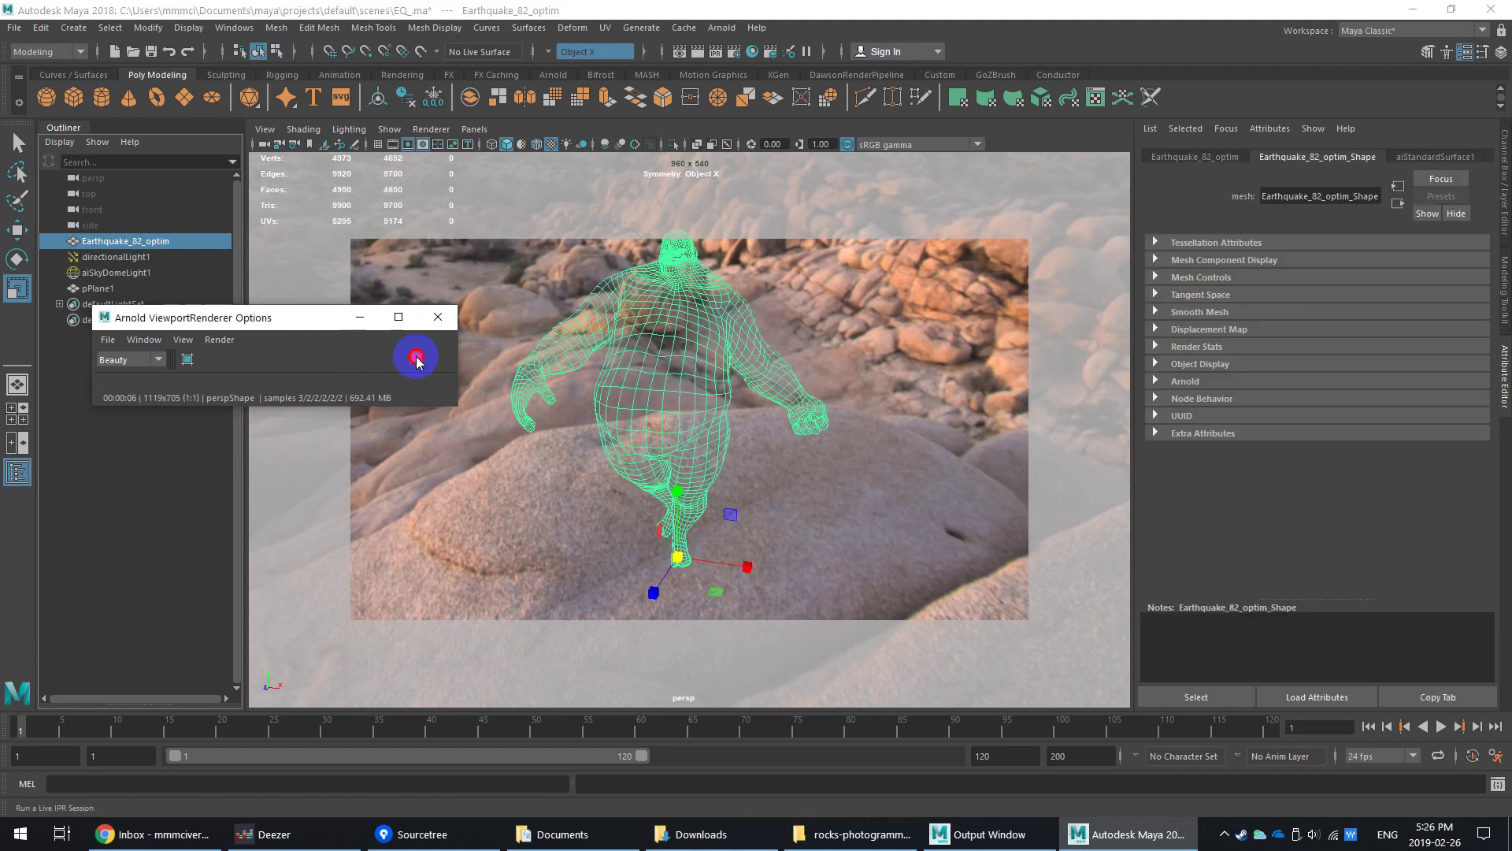
{"action": "left_click", "coordinate": [438, 318]}
{"action": "scroll", "coordinate": [676, 391], "scroll_direction": "down", "scroll_amount": 2}
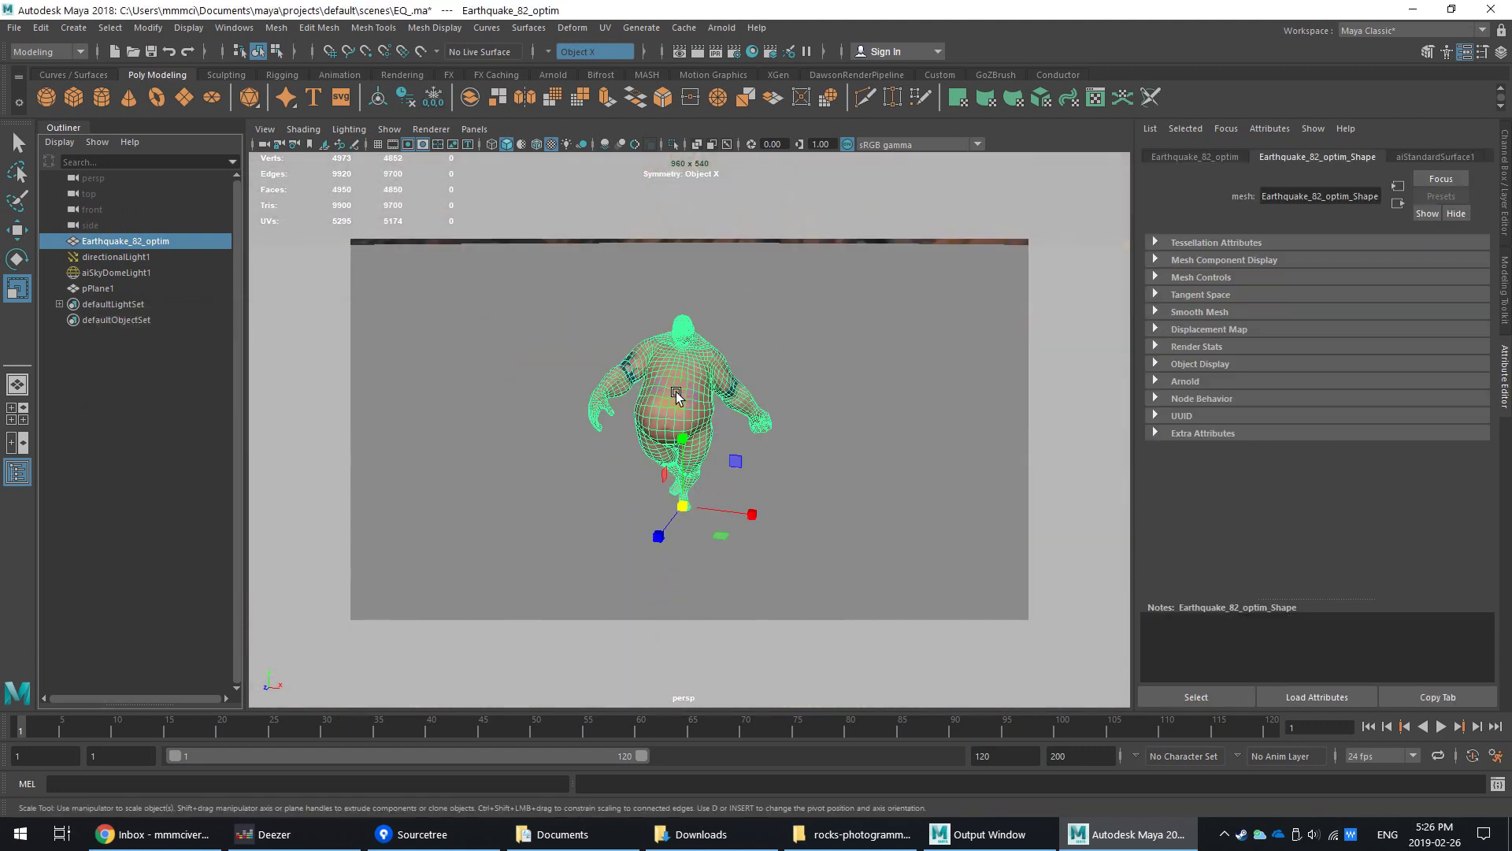
{"action": "scroll", "coordinate": [738, 340], "scroll_direction": "up", "scroll_amount": 5}
{"action": "scroll", "coordinate": [769, 402], "scroll_direction": "down", "scroll_amount": 4}
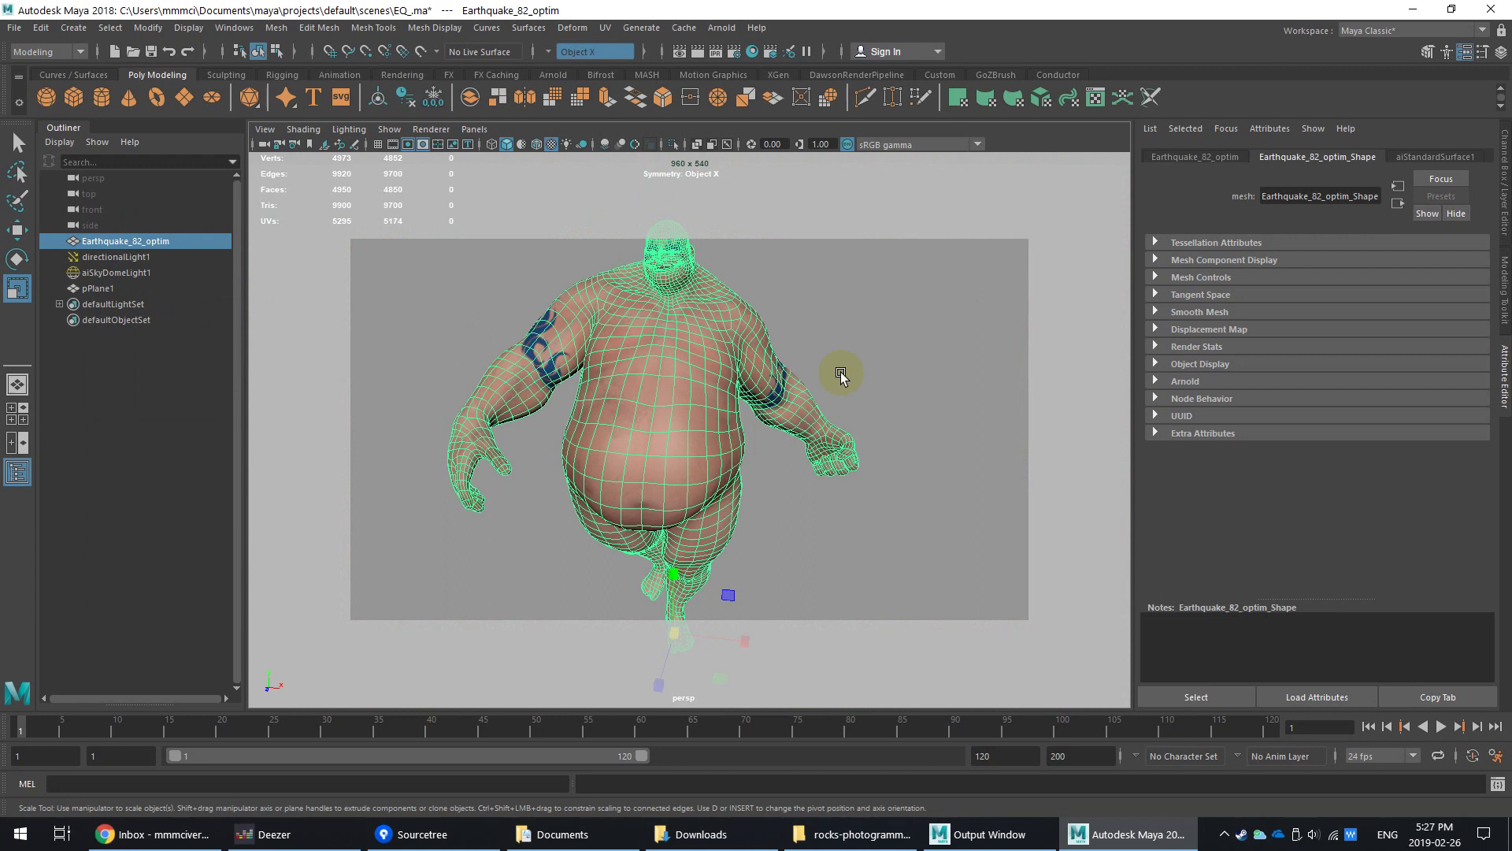
Step: Open the export options for saving the selected character mesh as an Arnold stand-in, keeping ASS Export as the file type
{"action": "left_click", "coordinate": [722, 27]}
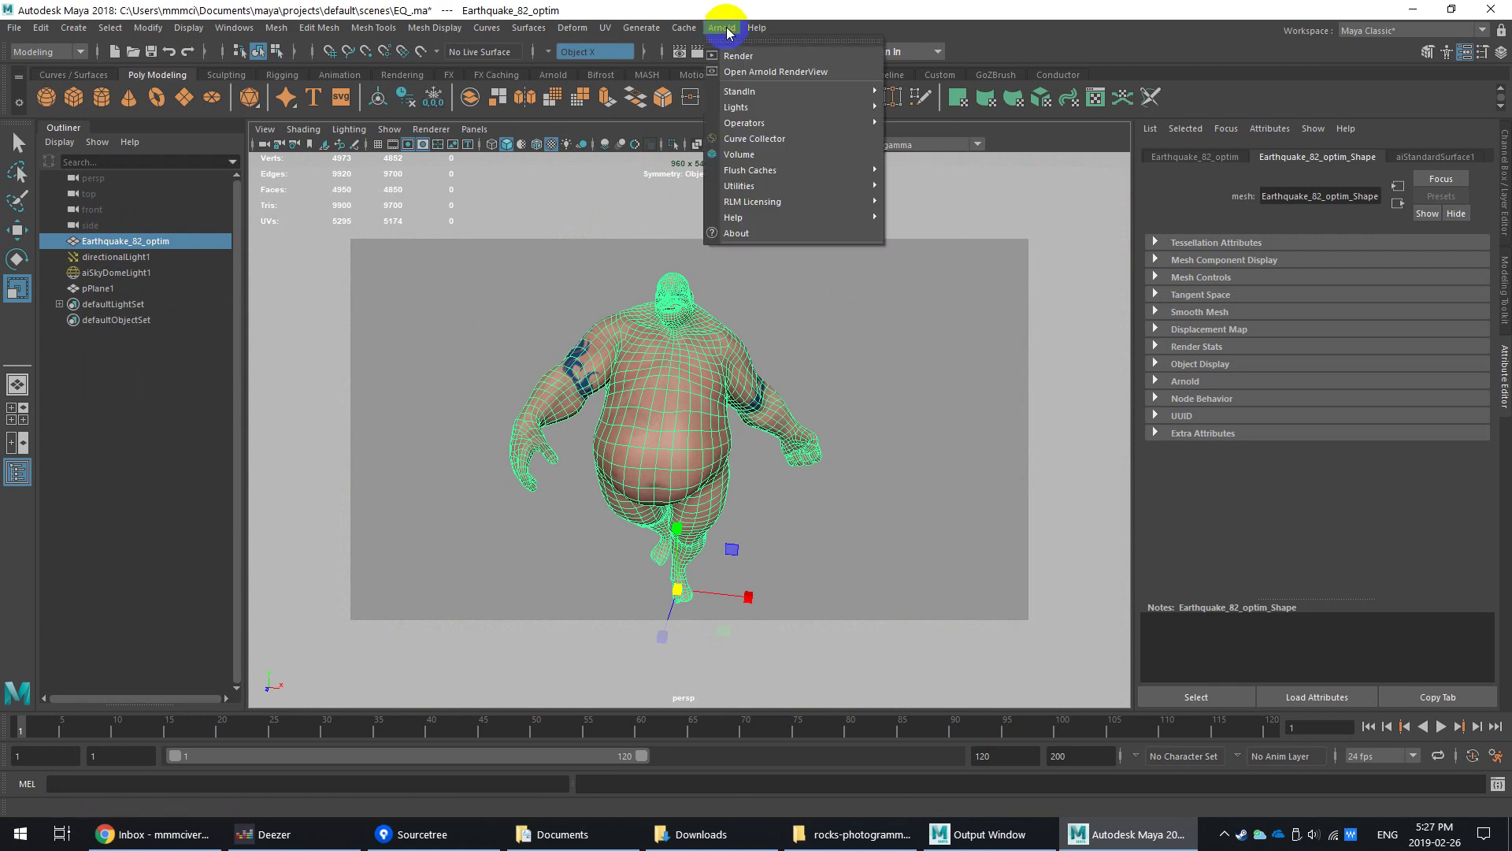
{"action": "mouse_move", "coordinate": [782, 105]}
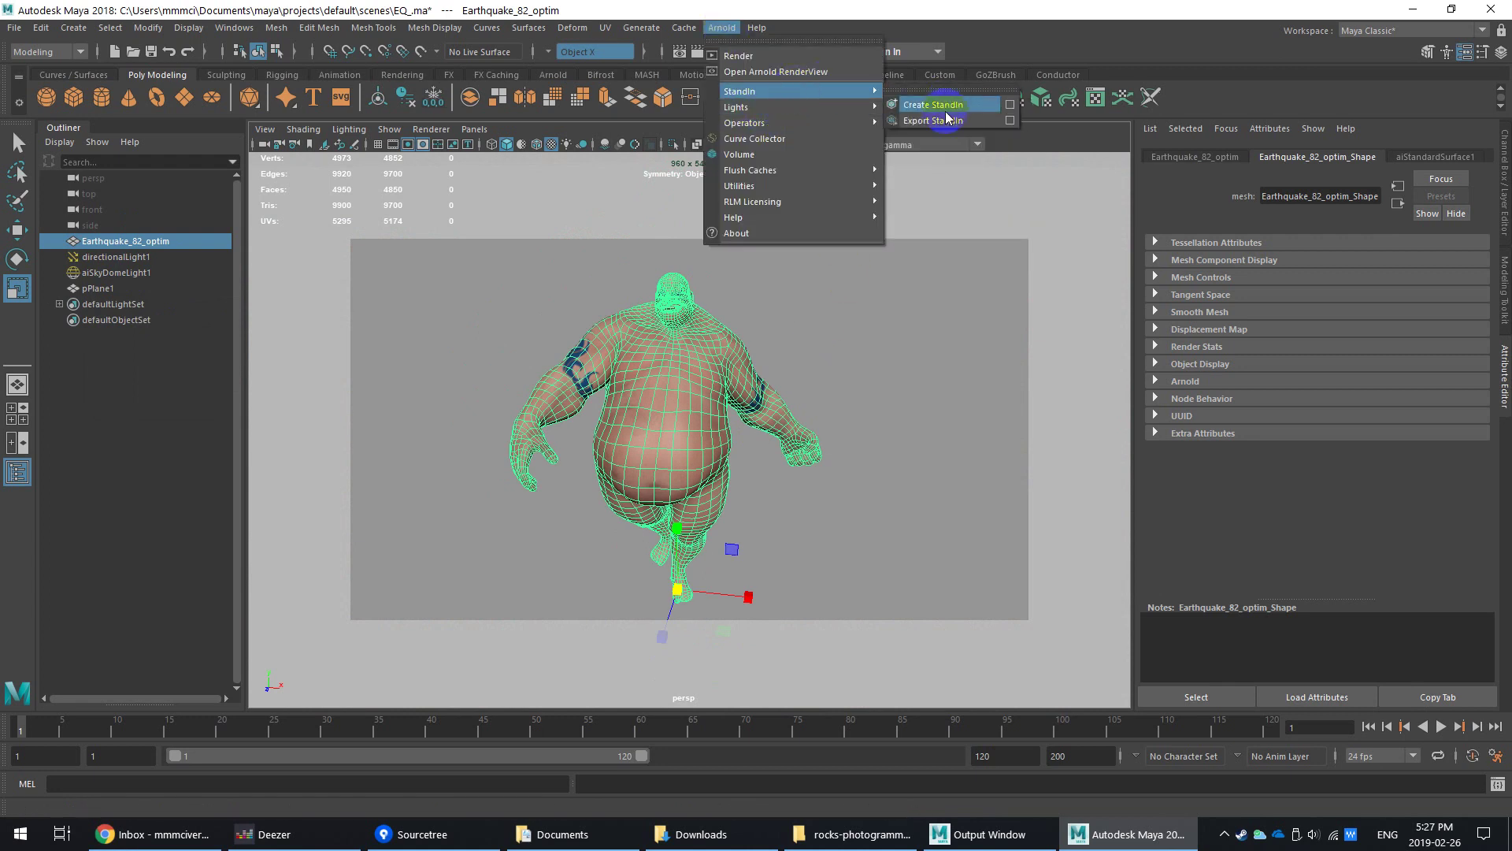
{"action": "left_click", "coordinate": [1010, 120]}
{"action": "left_click", "coordinate": [693, 247]}
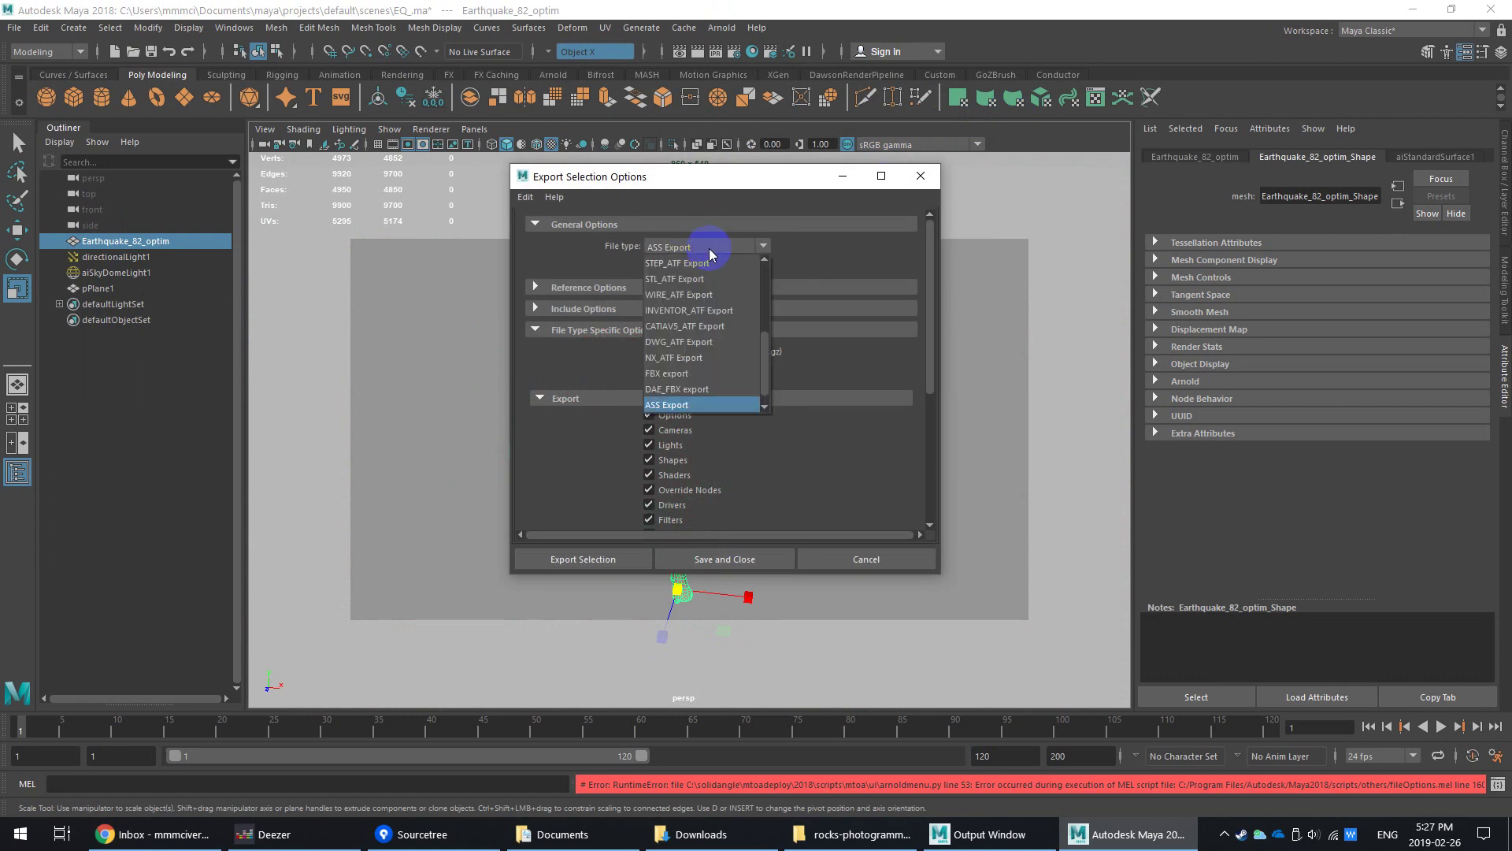
{"action": "left_click", "coordinate": [709, 248]}
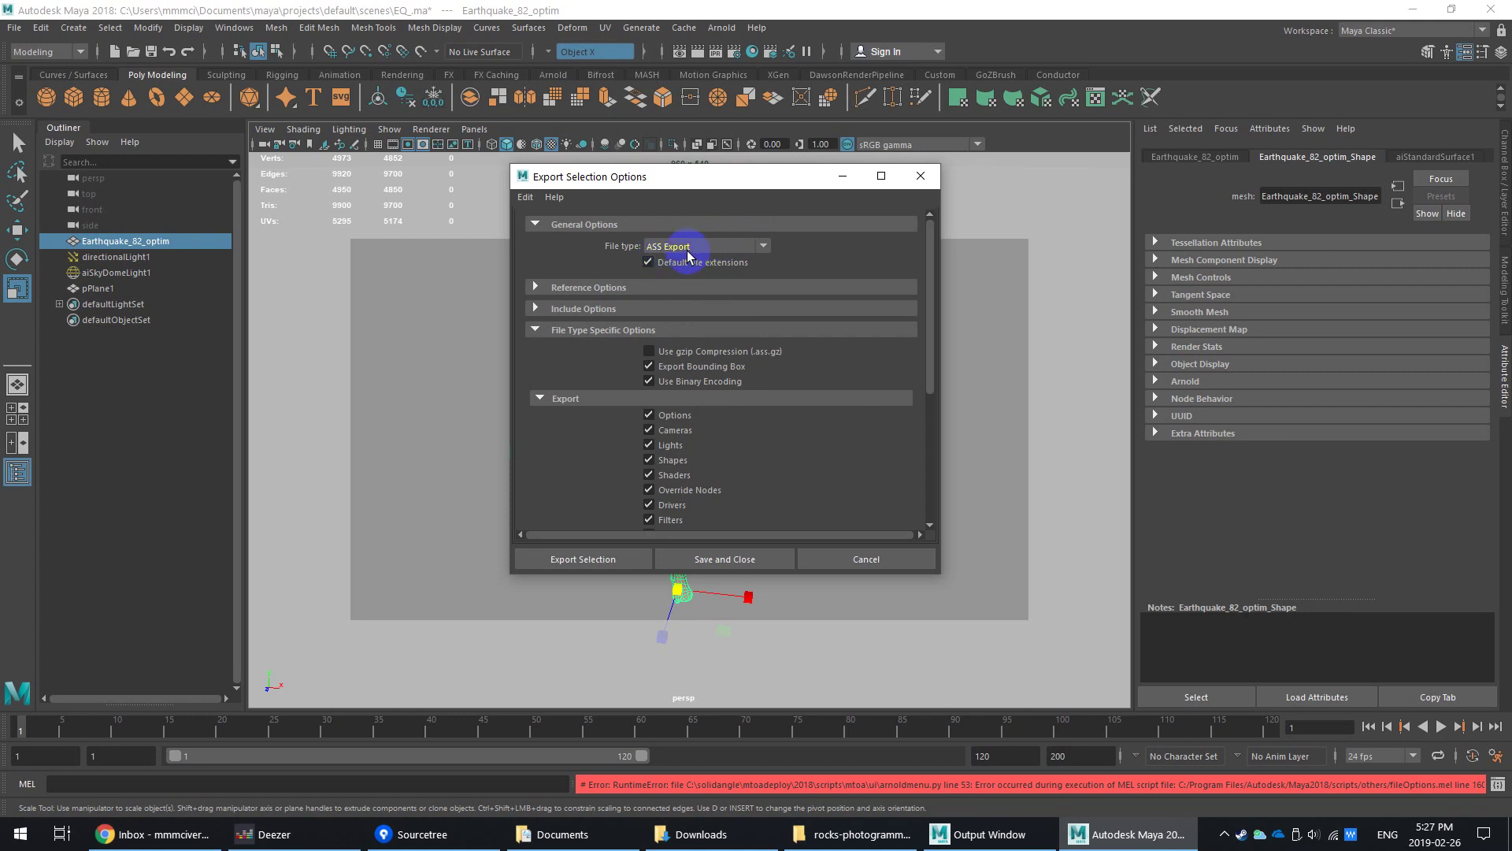
Step: Examine the reference, include and file-type-specific options for the stand-in export
{"action": "left_click", "coordinate": [630, 288]}
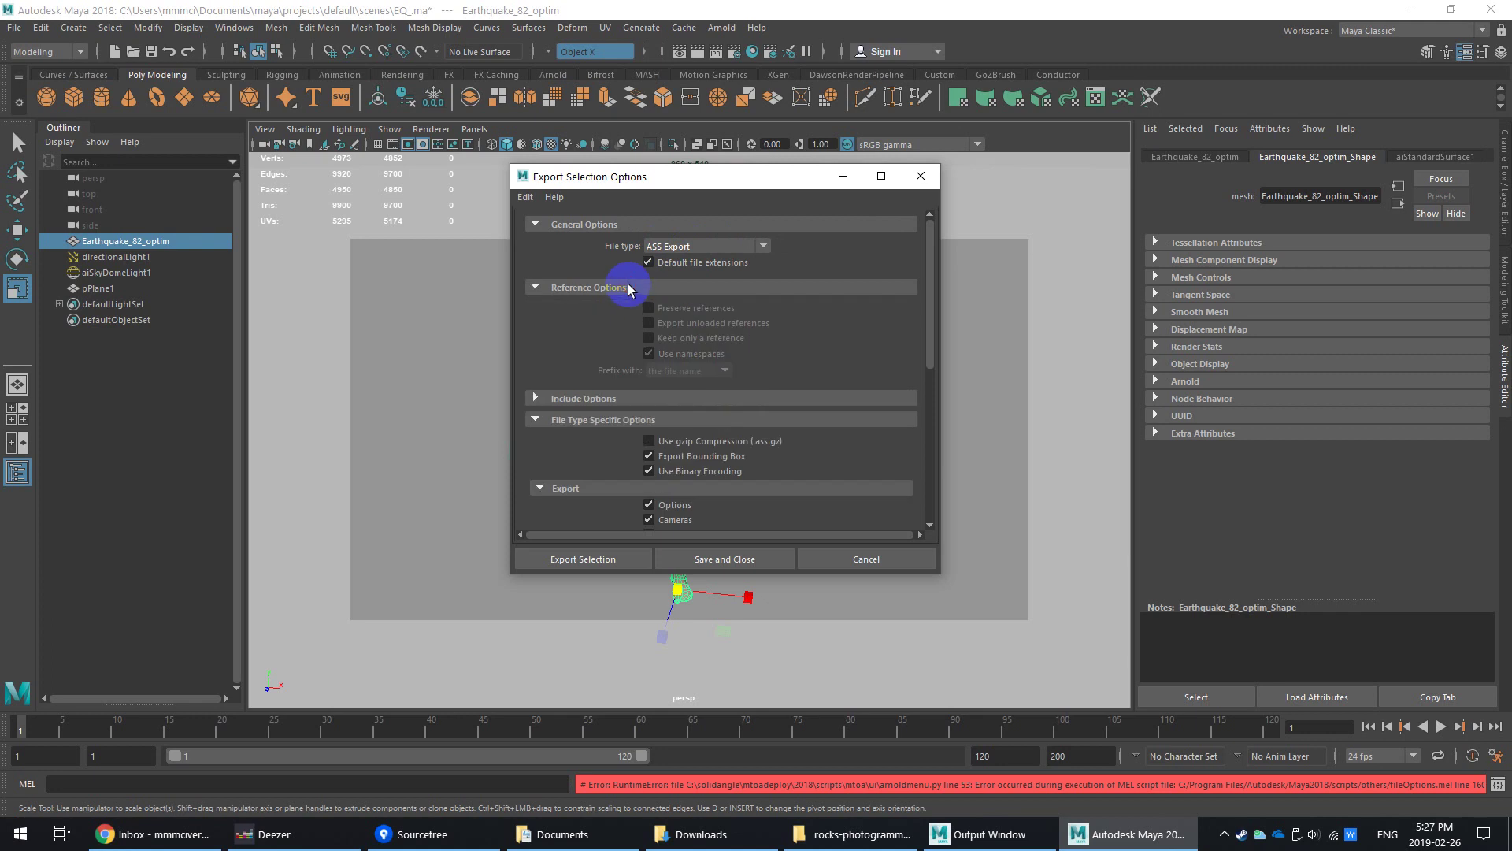
{"action": "left_click", "coordinate": [640, 289]}
{"action": "left_click", "coordinate": [631, 311]}
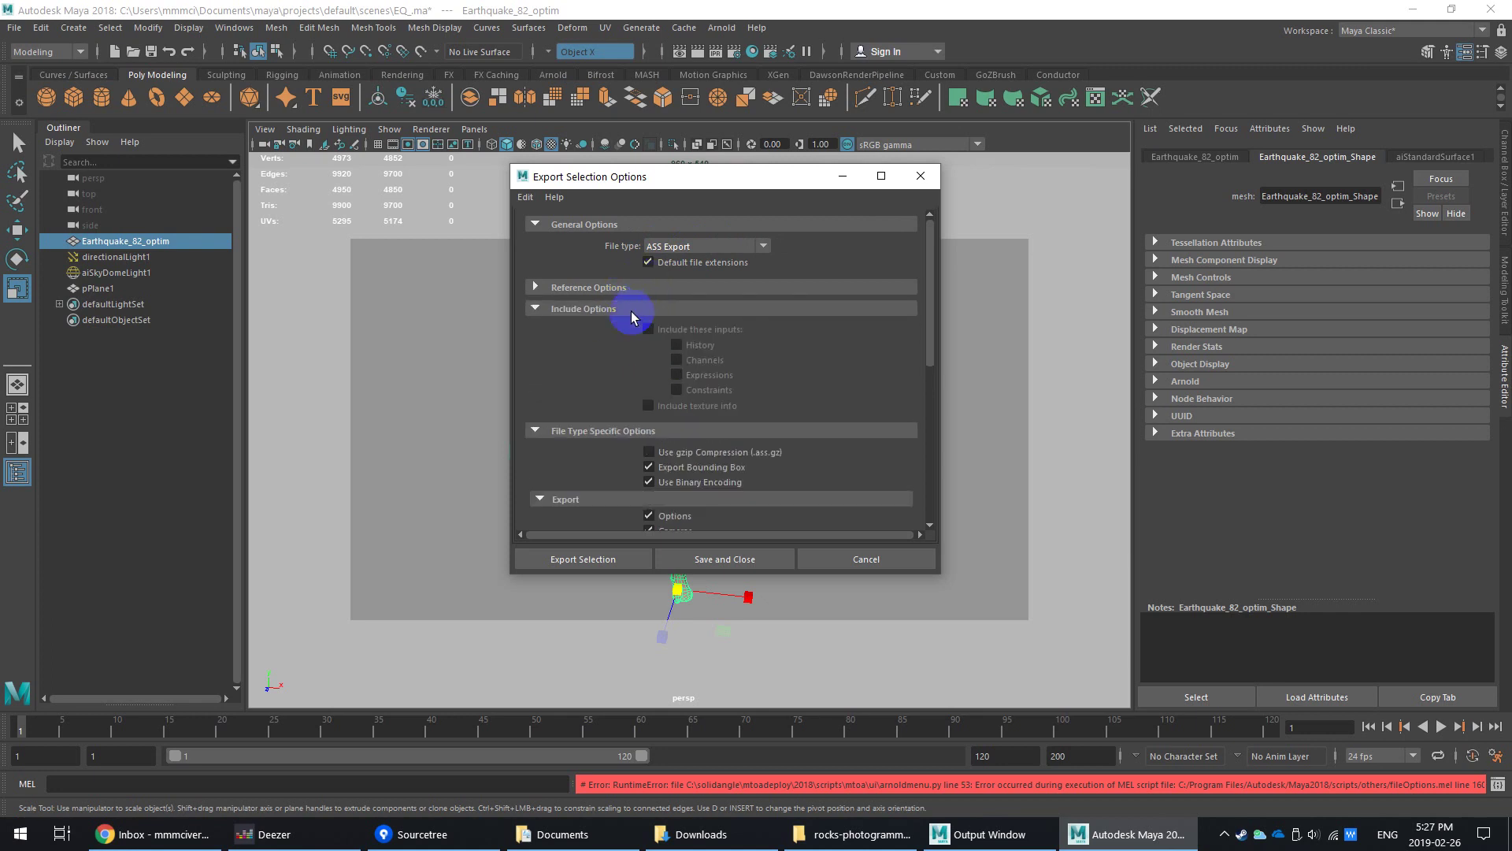
{"action": "left_click", "coordinate": [666, 310]}
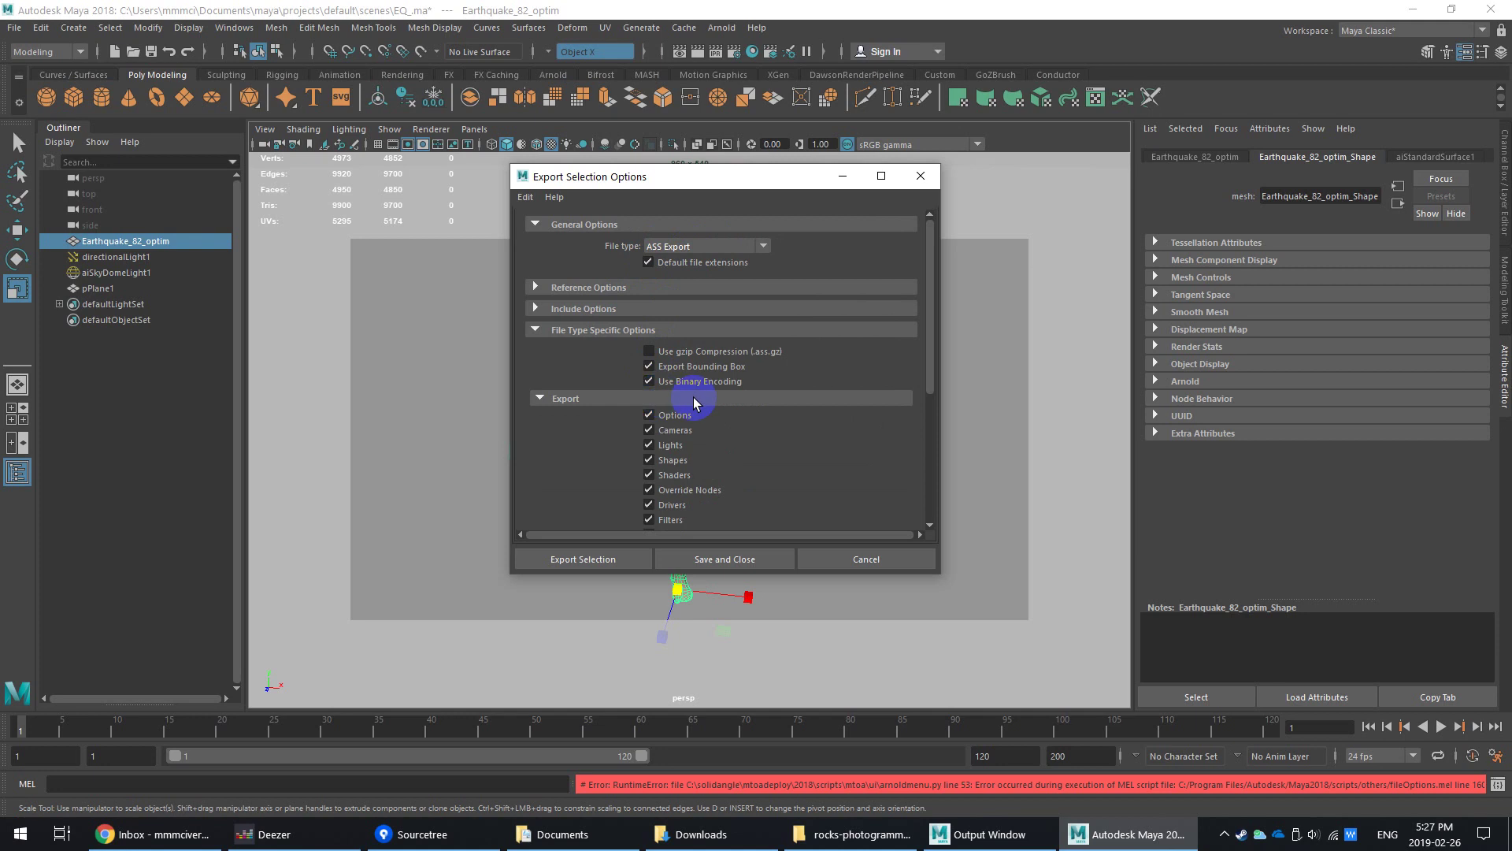
{"action": "scroll", "coordinate": [693, 397], "scroll_direction": "down", "scroll_amount": 2}
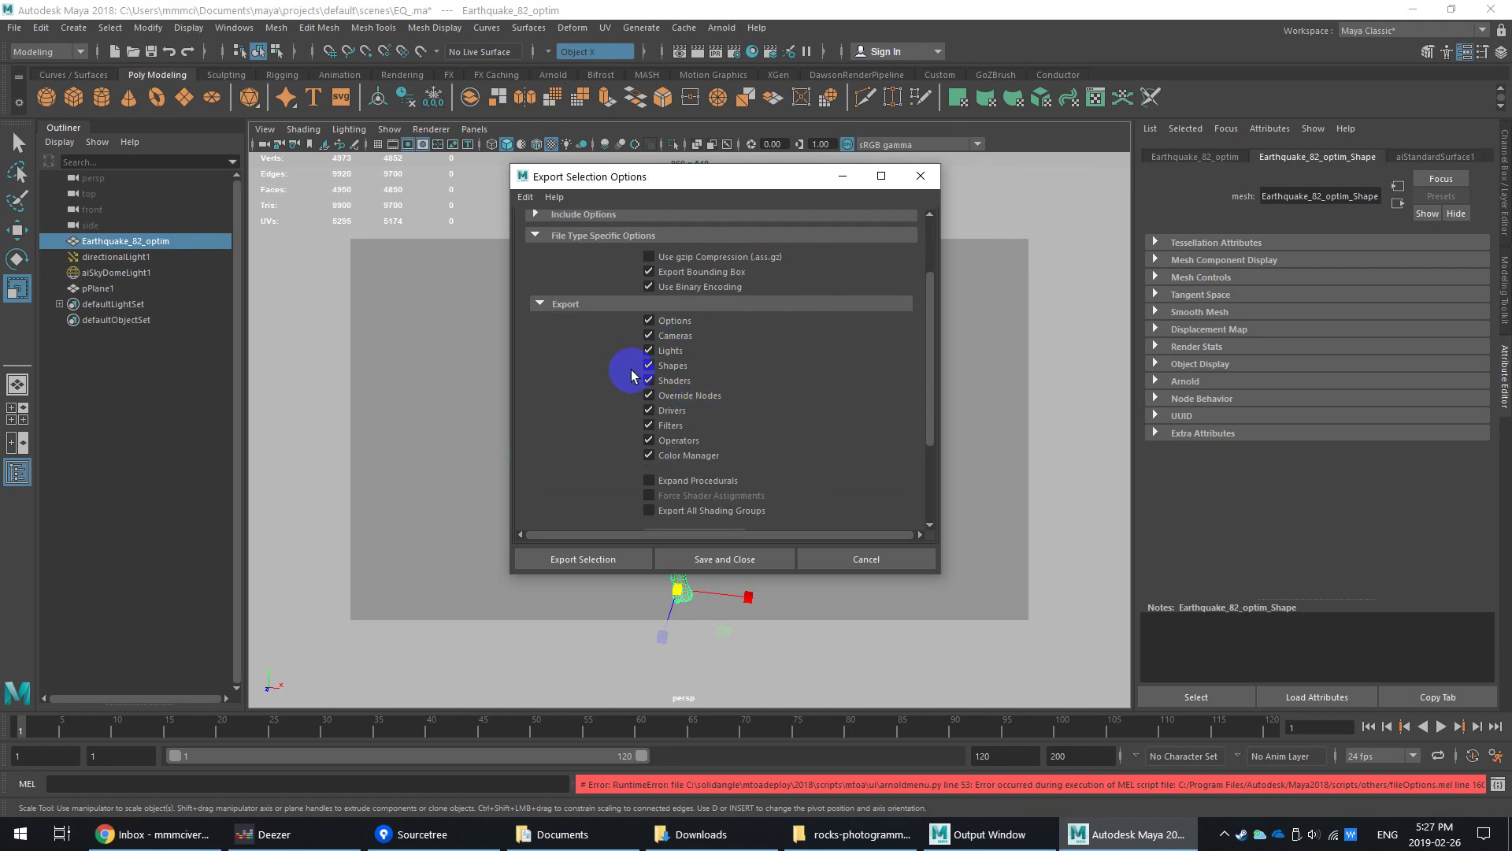
{"action": "scroll", "coordinate": [631, 376], "scroll_direction": "down", "scroll_amount": 3}
Step: Turn on sequence export, inspect its start, end and step frames, and turn it off again
{"action": "left_click", "coordinate": [659, 487]}
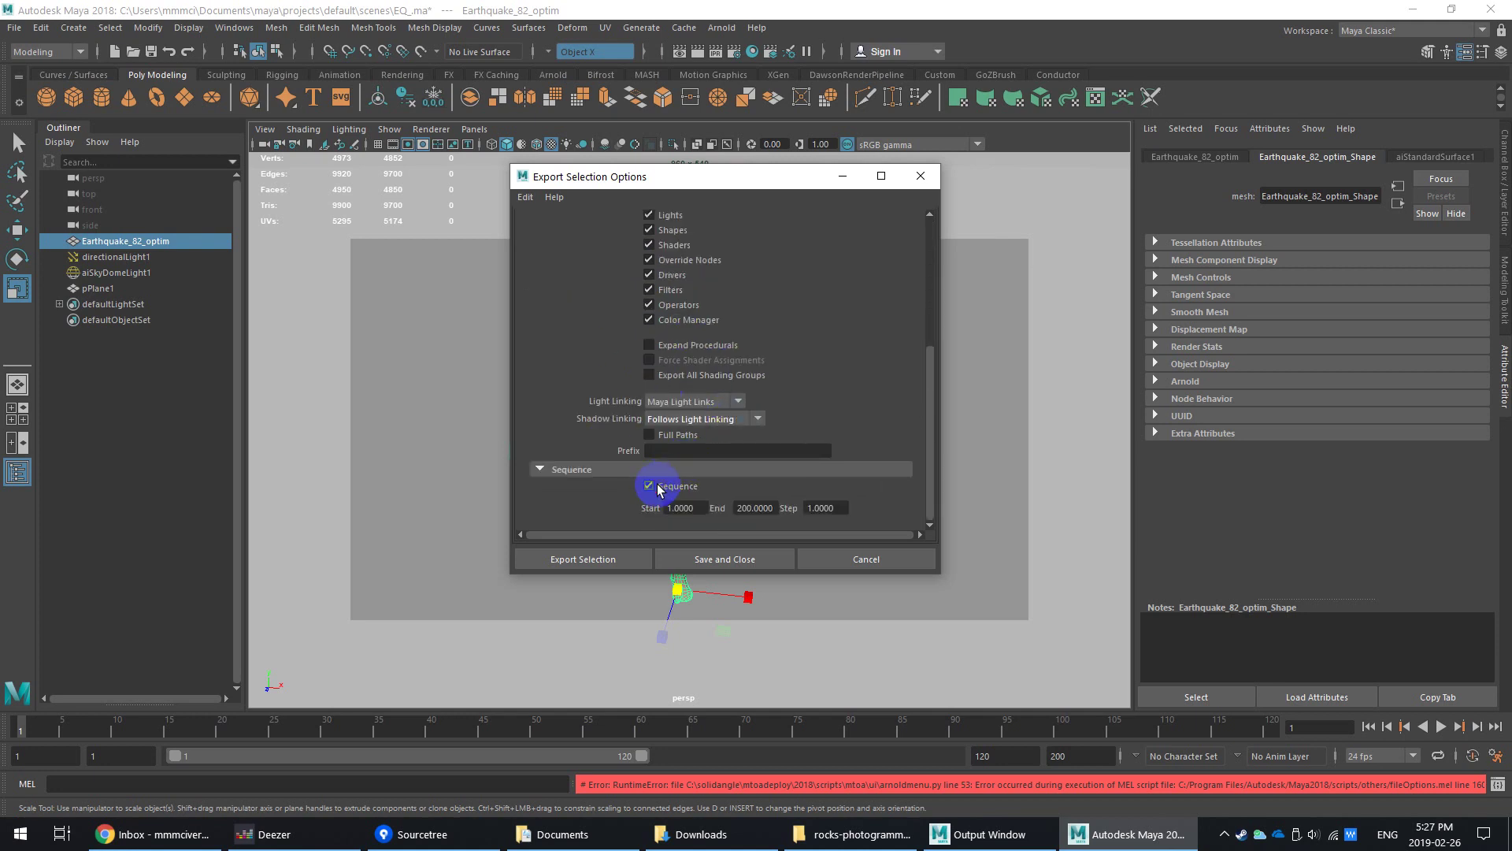
{"action": "double_click", "coordinate": [837, 508]}
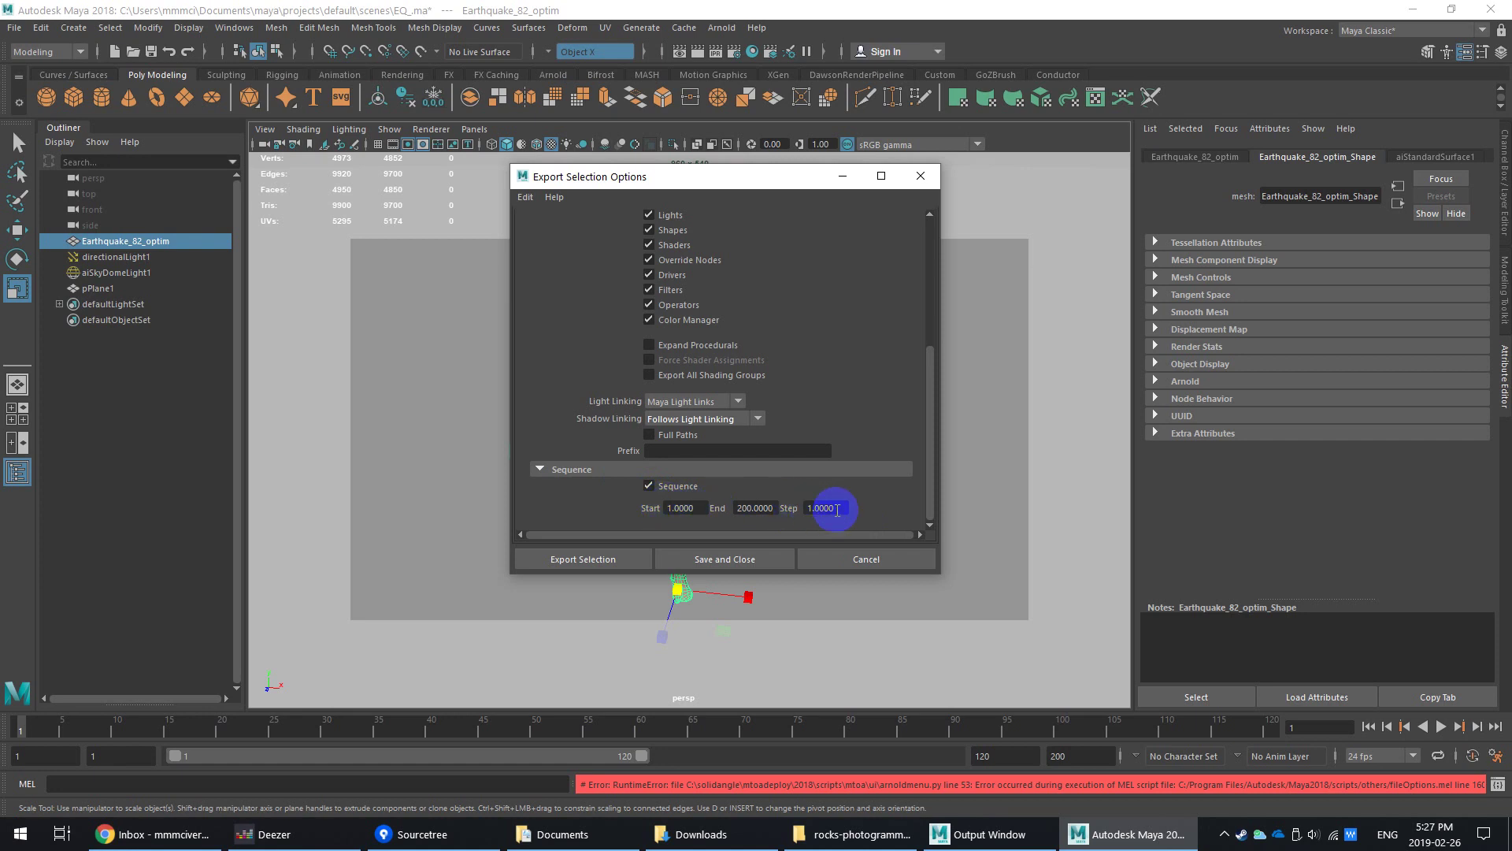
{"action": "double_click", "coordinate": [837, 507]}
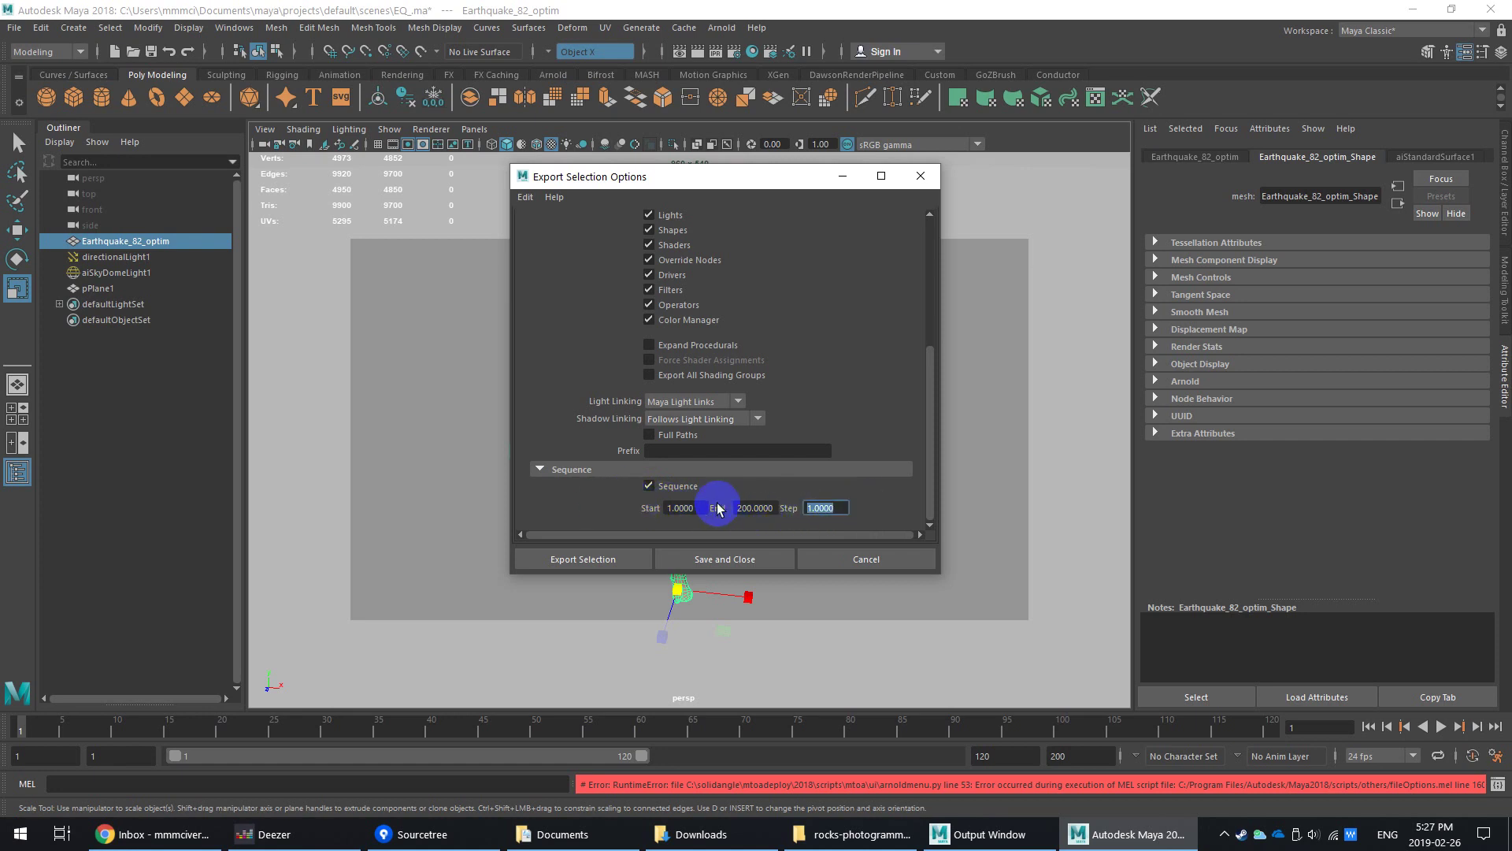
{"action": "left_click", "coordinate": [674, 488]}
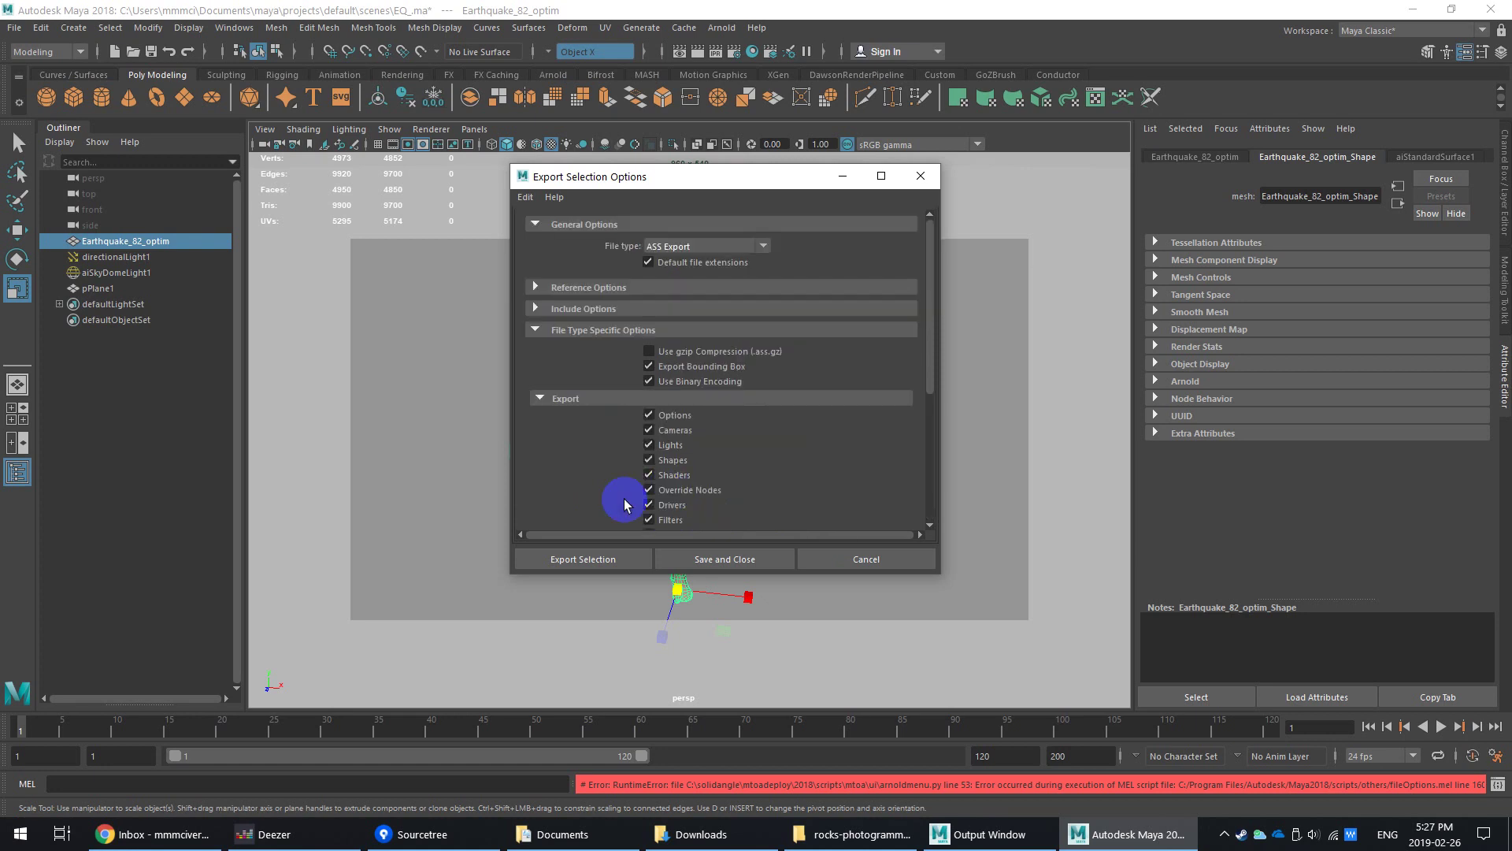
Step: Export the selected character mesh to EQ.ass in the project's scenes folder, replacing the existing file
{"action": "left_click", "coordinate": [618, 474]}
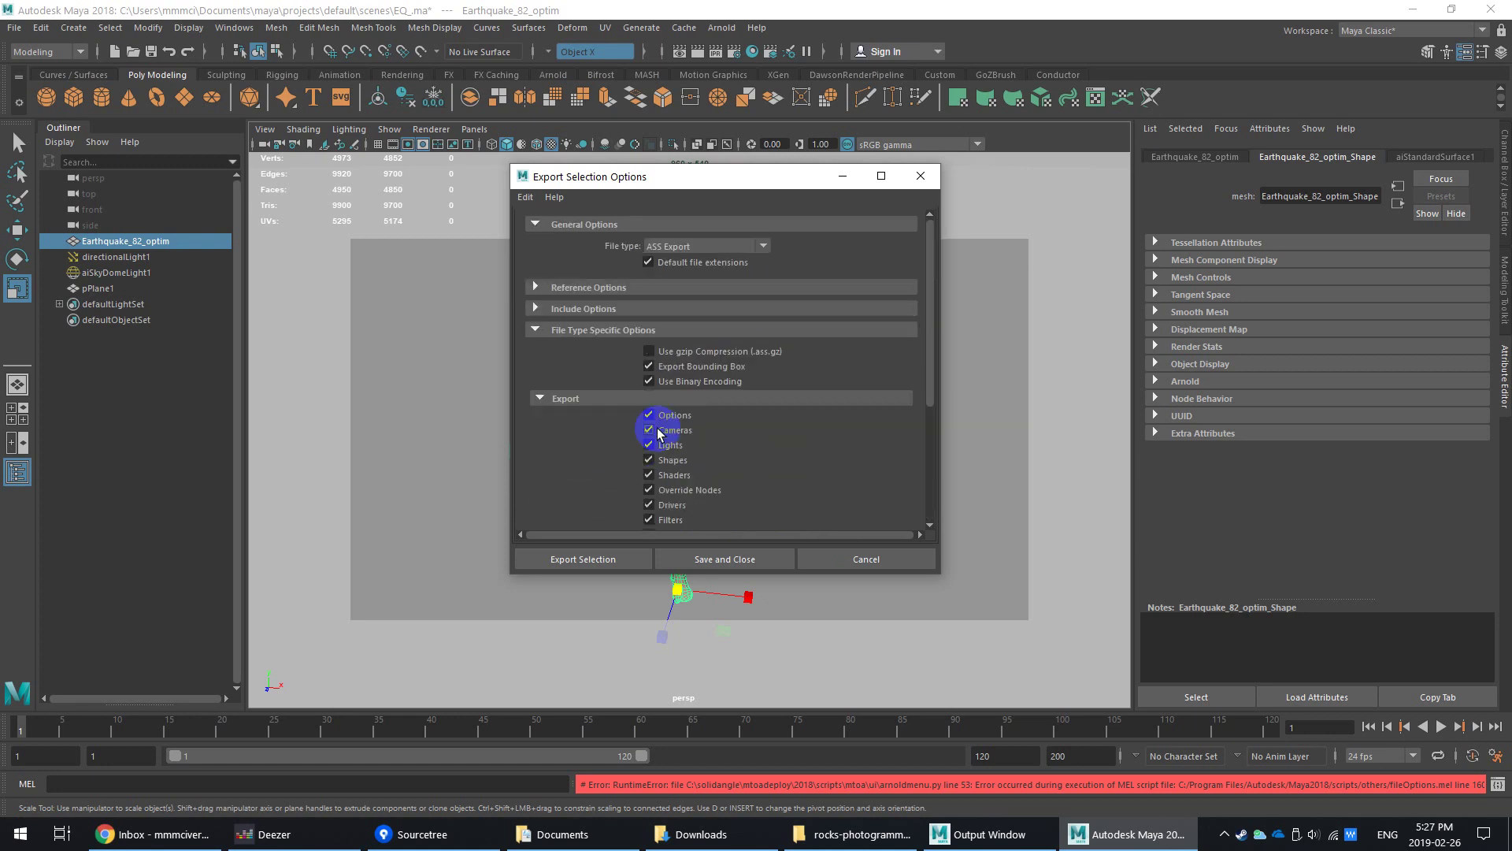
{"action": "left_click", "coordinate": [551, 402]}
{"action": "left_click", "coordinate": [535, 332]}
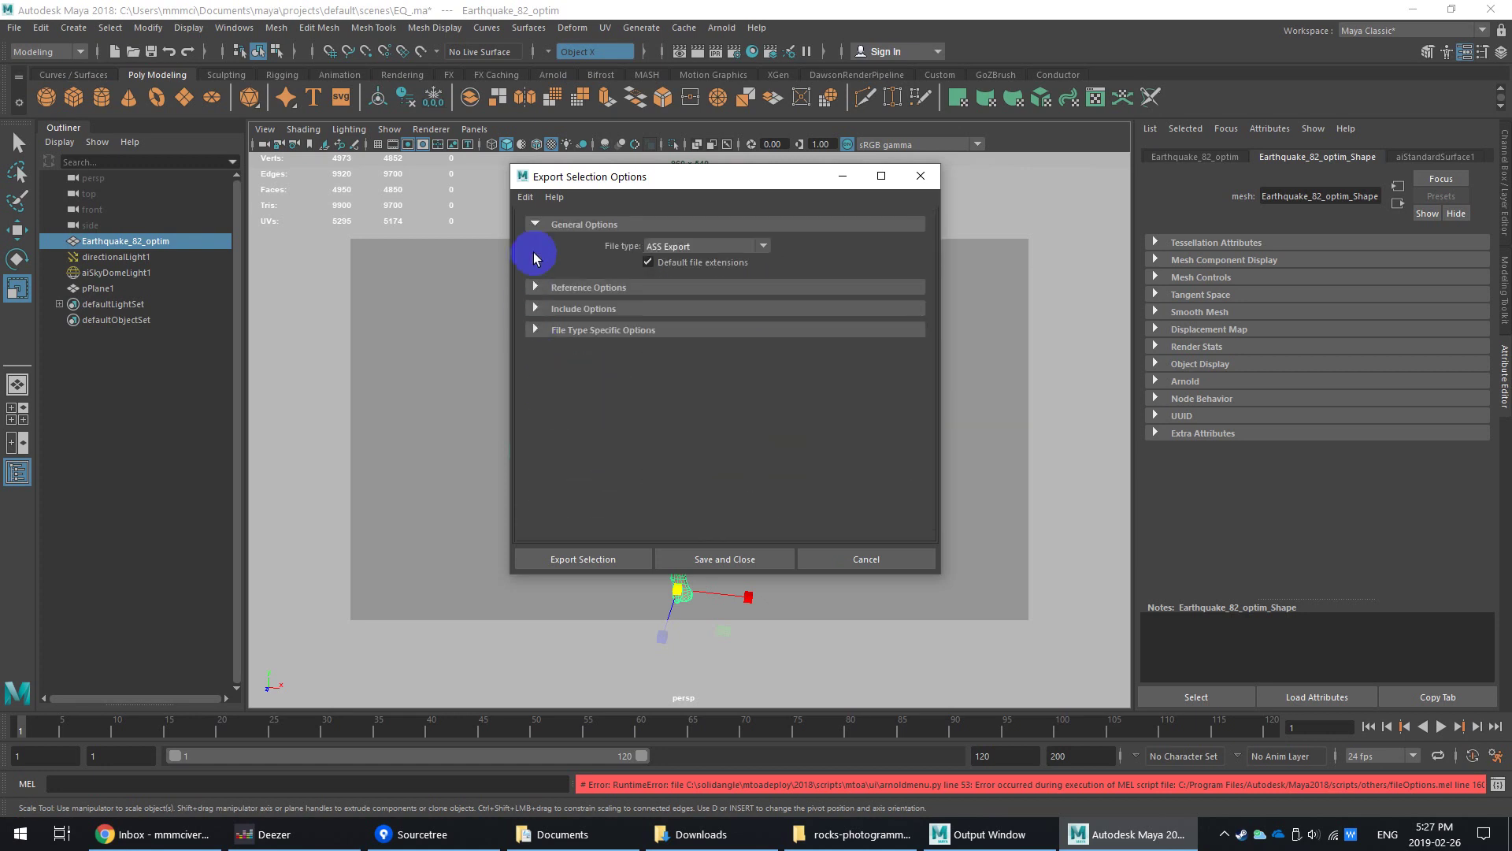
{"action": "left_click", "coordinate": [592, 559]}
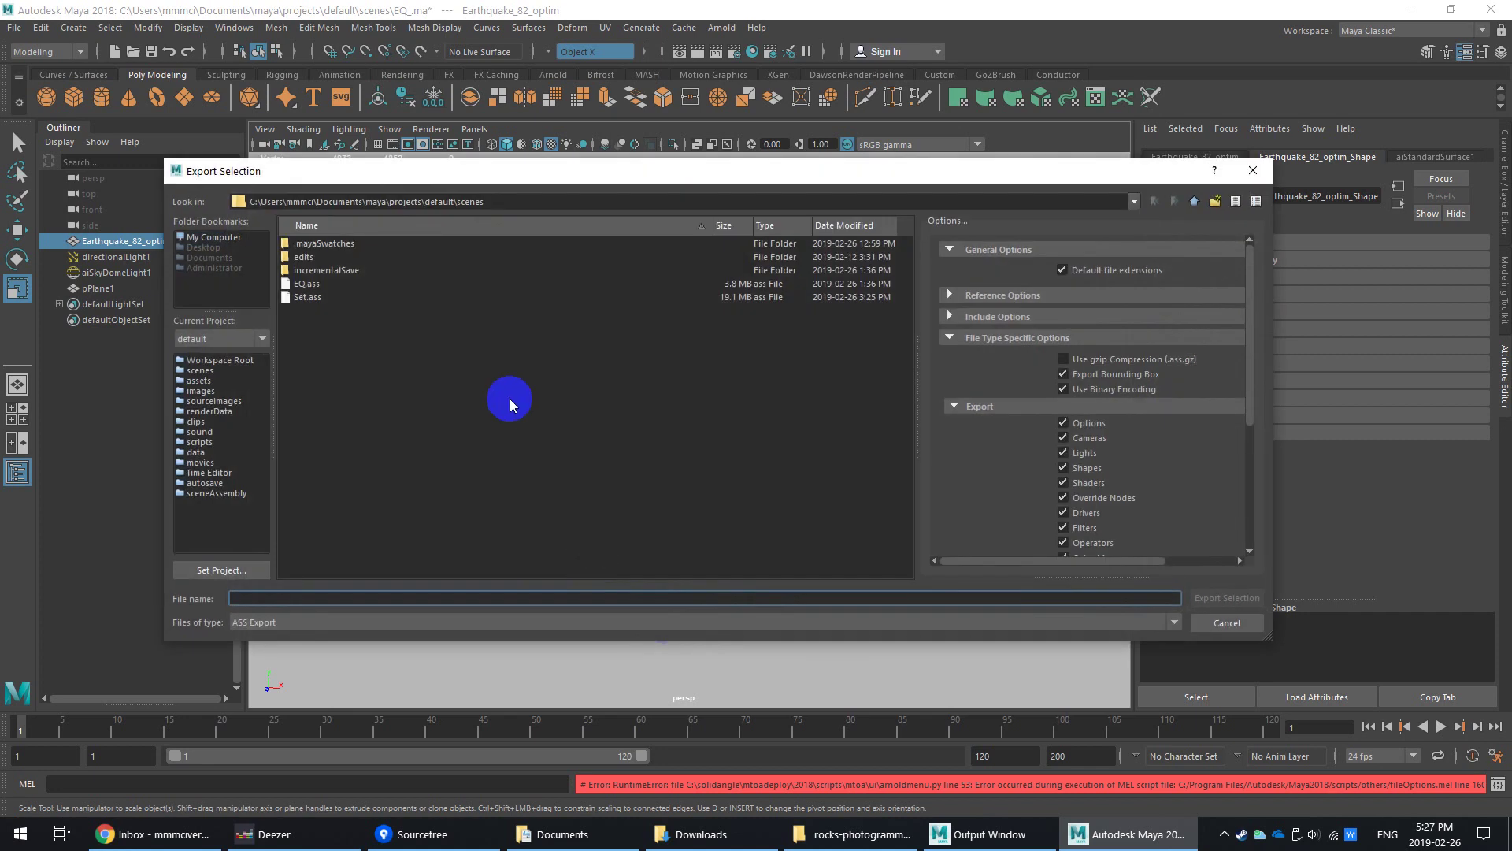
{"action": "left_click", "coordinate": [307, 284]}
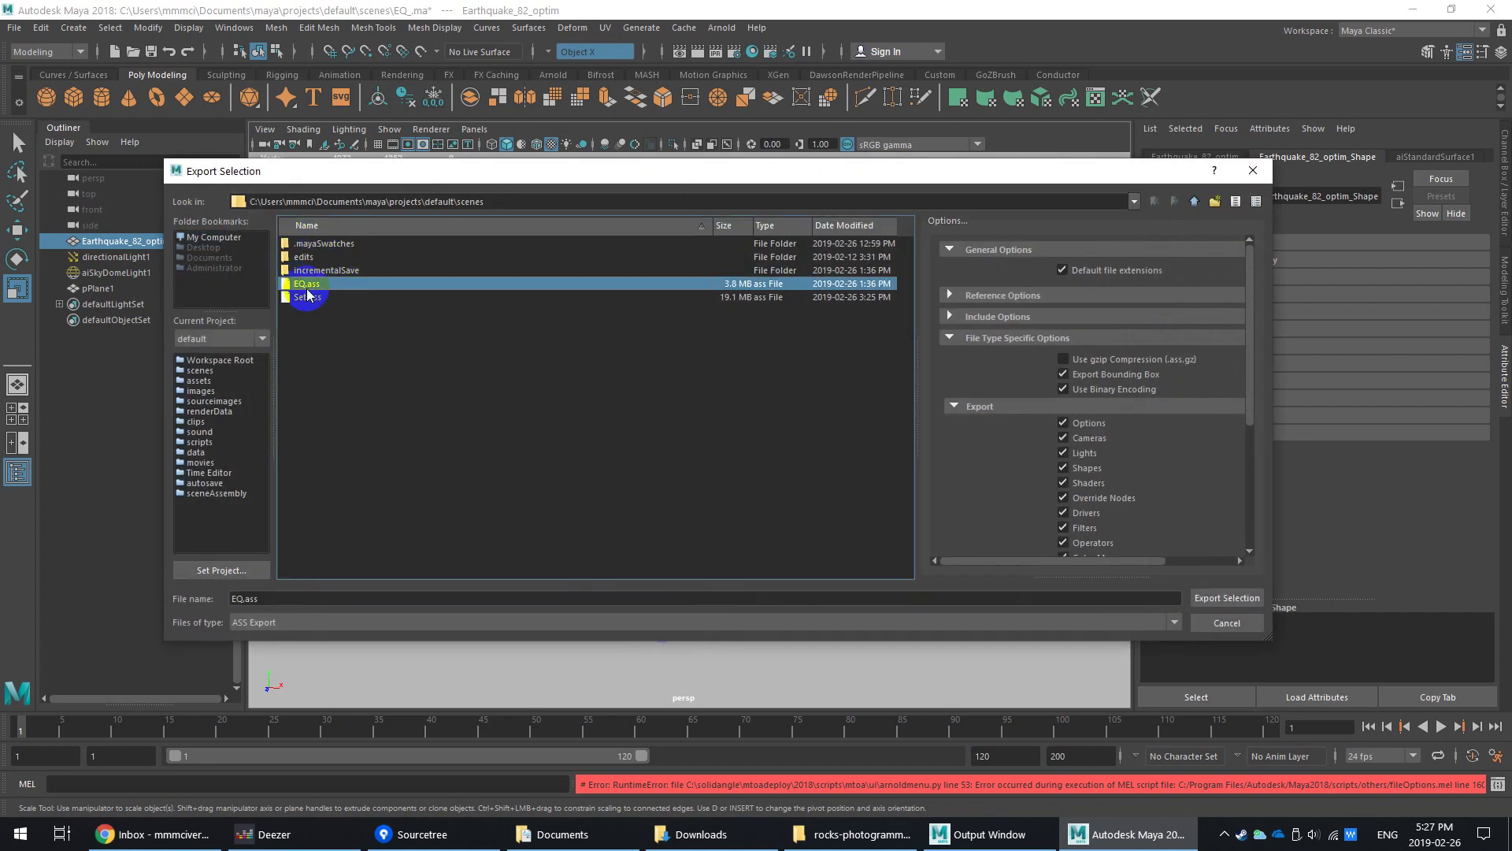
{"action": "double_click", "coordinate": [307, 285]}
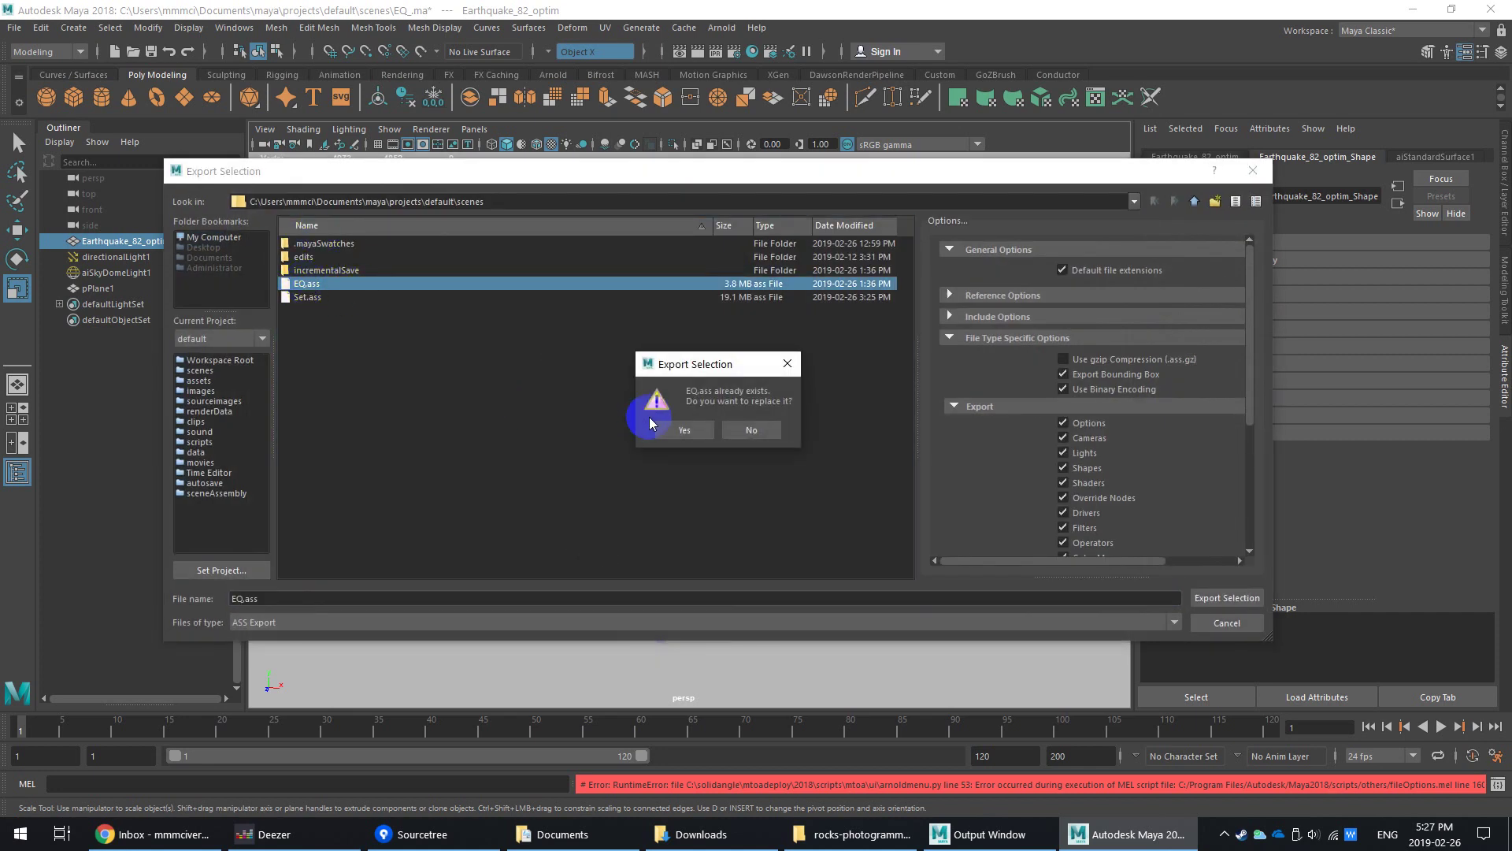
{"action": "left_click", "coordinate": [683, 430]}
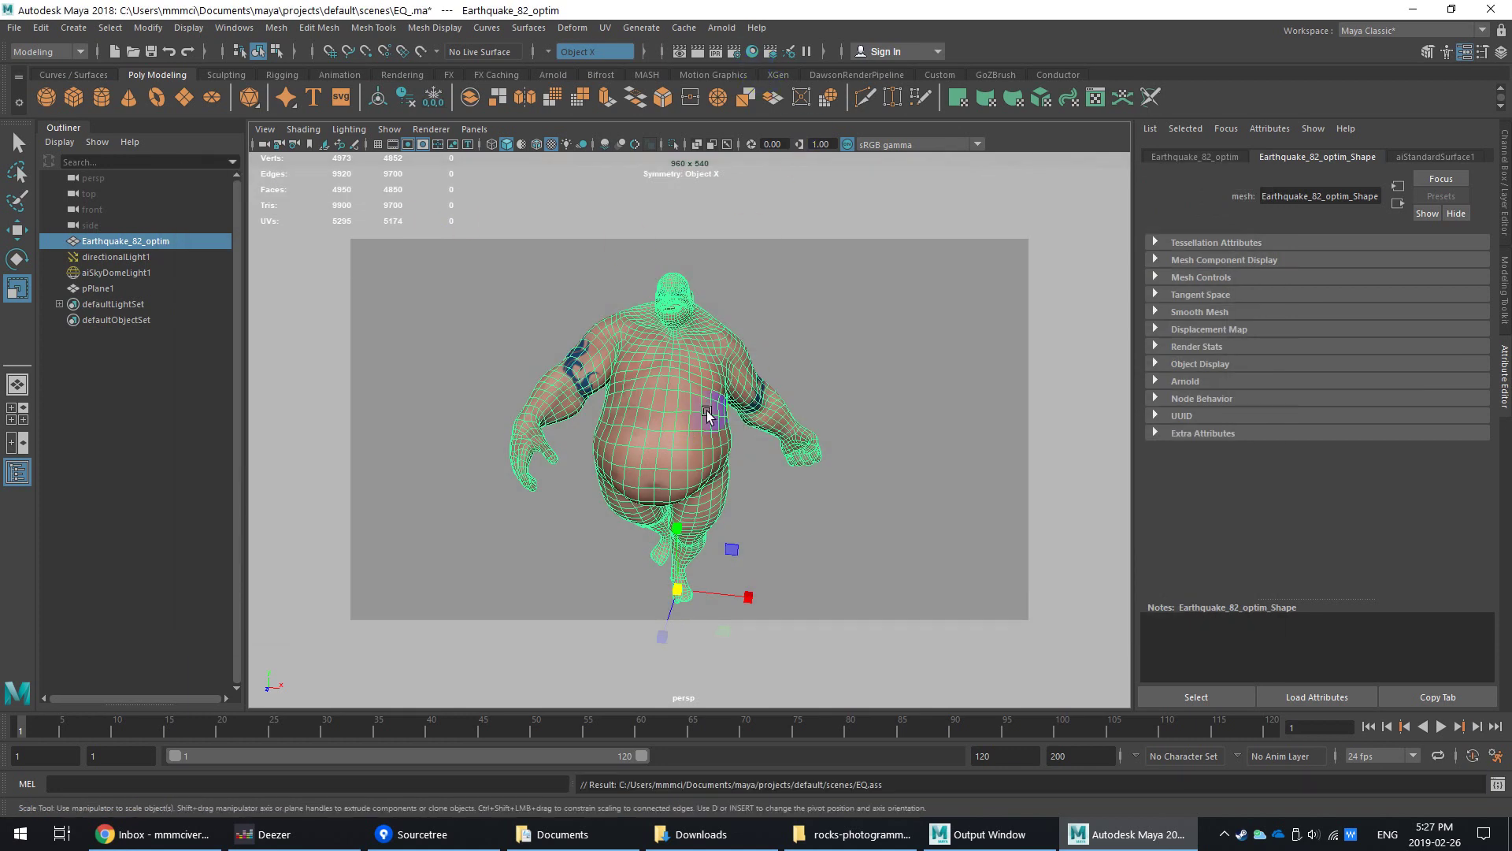
Step: Create a new Arnold stand-in in the scene
{"action": "left_click", "coordinate": [722, 29]}
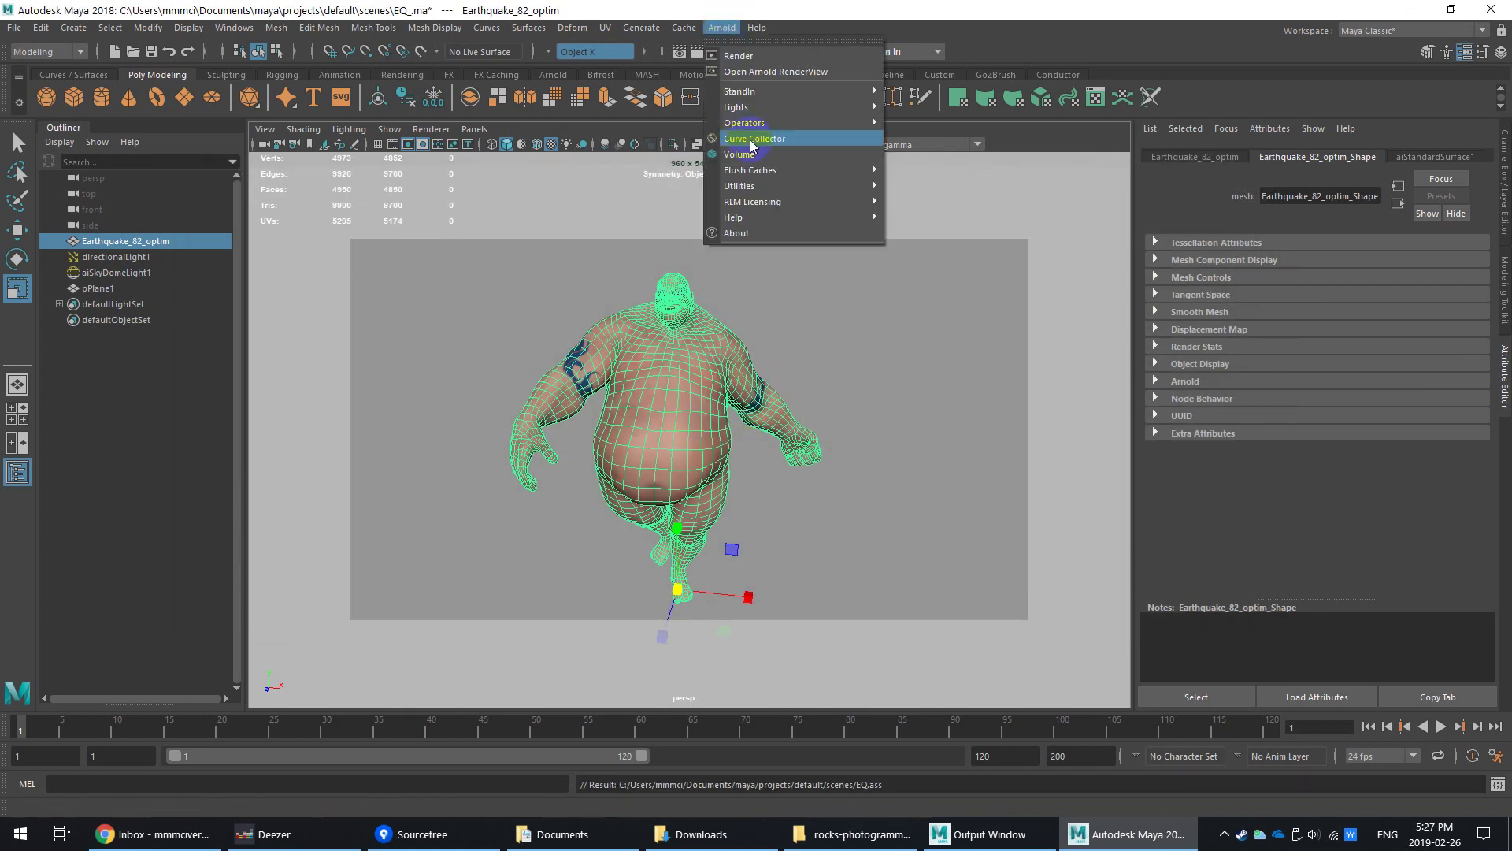
{"action": "mouse_move", "coordinate": [764, 92]}
{"action": "left_click", "coordinate": [942, 107]}
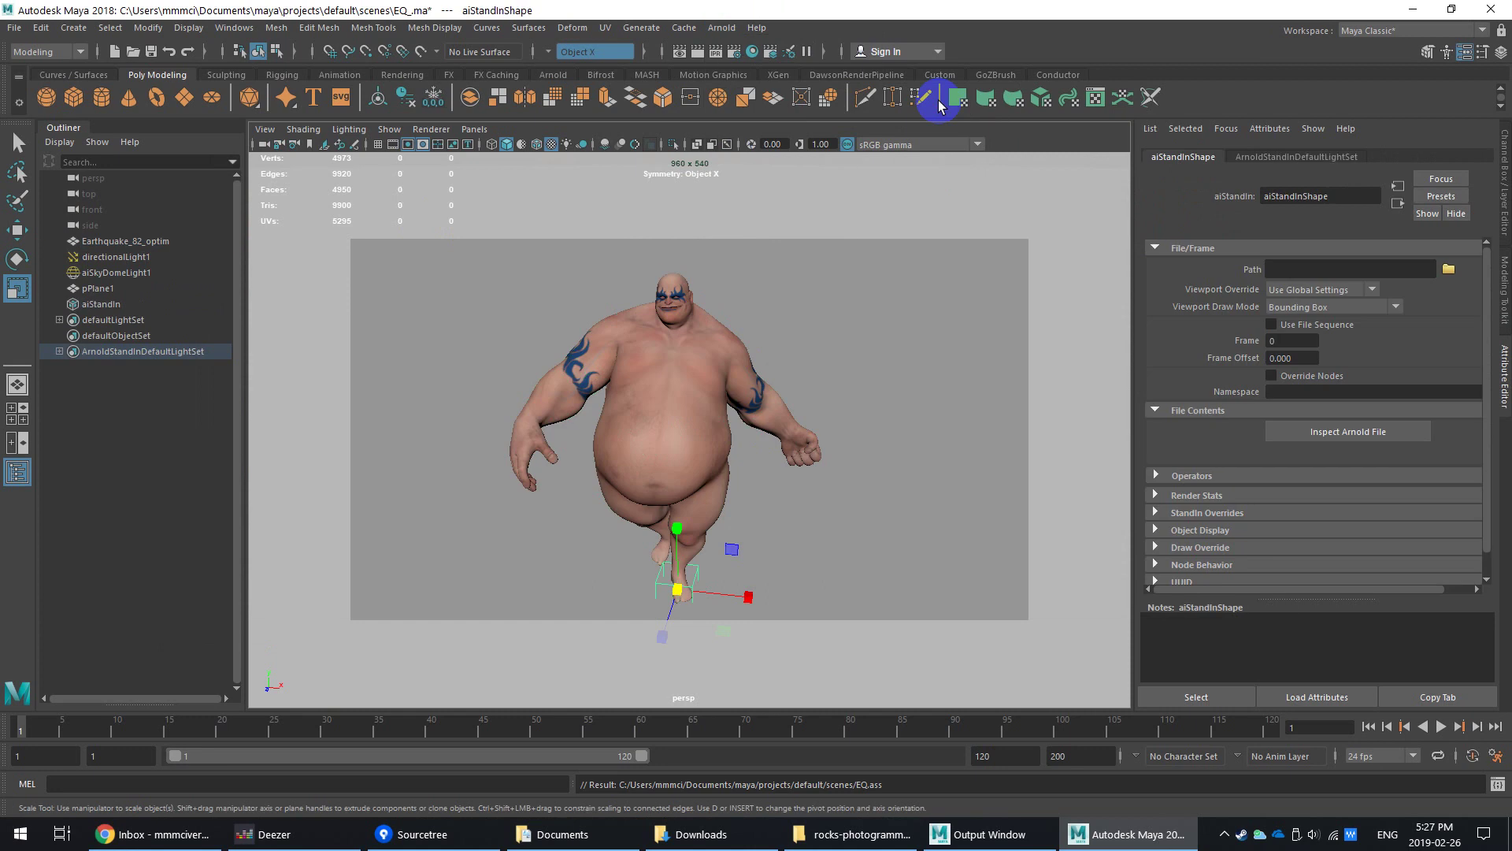
{"action": "scroll", "coordinate": [787, 485], "scroll_direction": "down", "scroll_amount": 2}
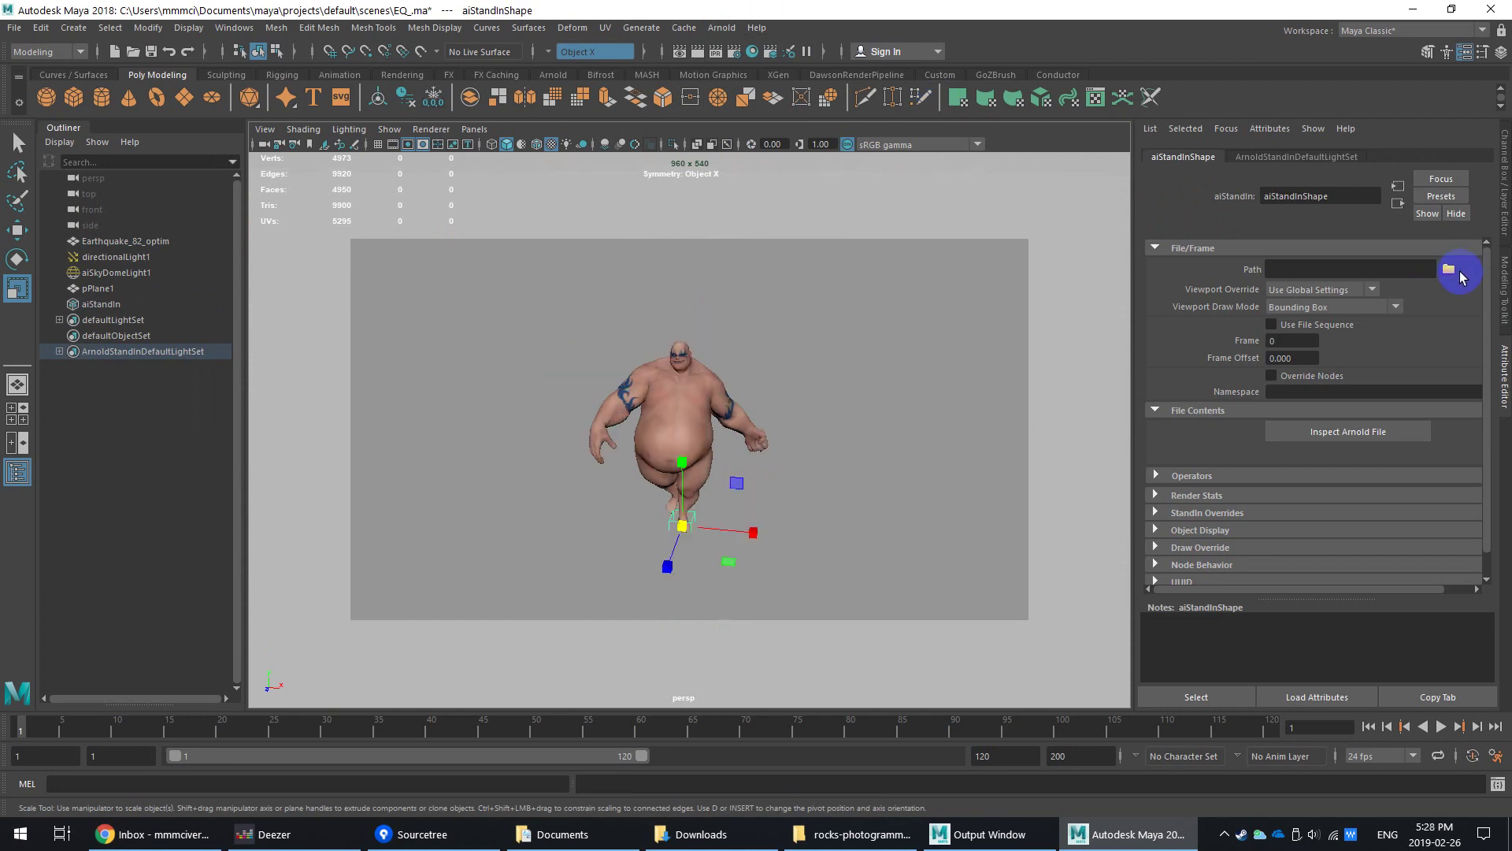
Step: Load EQ.ass into the stand-in and move the stand-in beside the original character along X
{"action": "left_click", "coordinate": [1448, 270]}
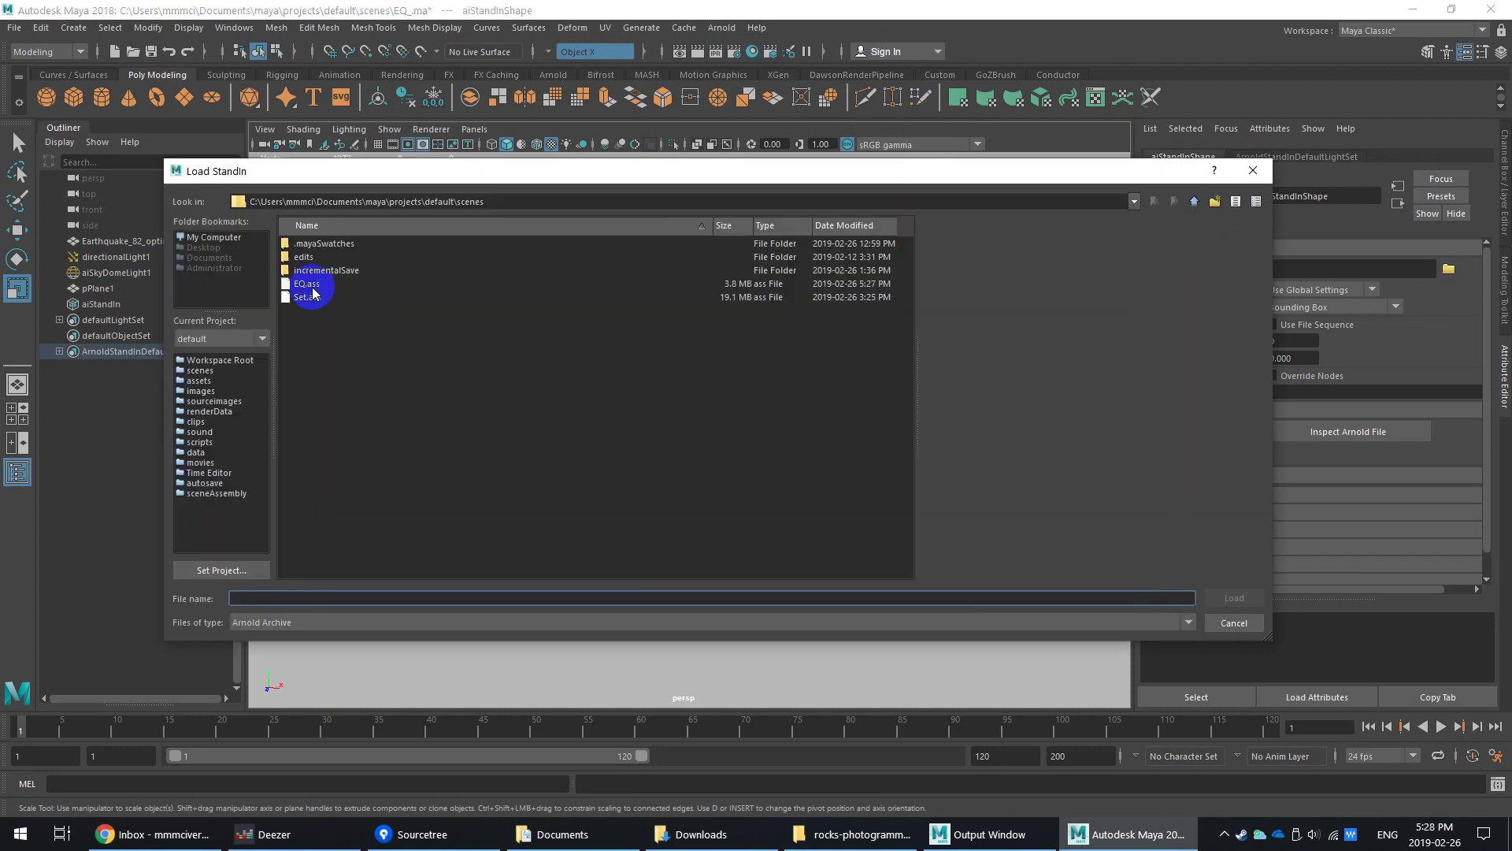
{"action": "left_click", "coordinate": [313, 287]}
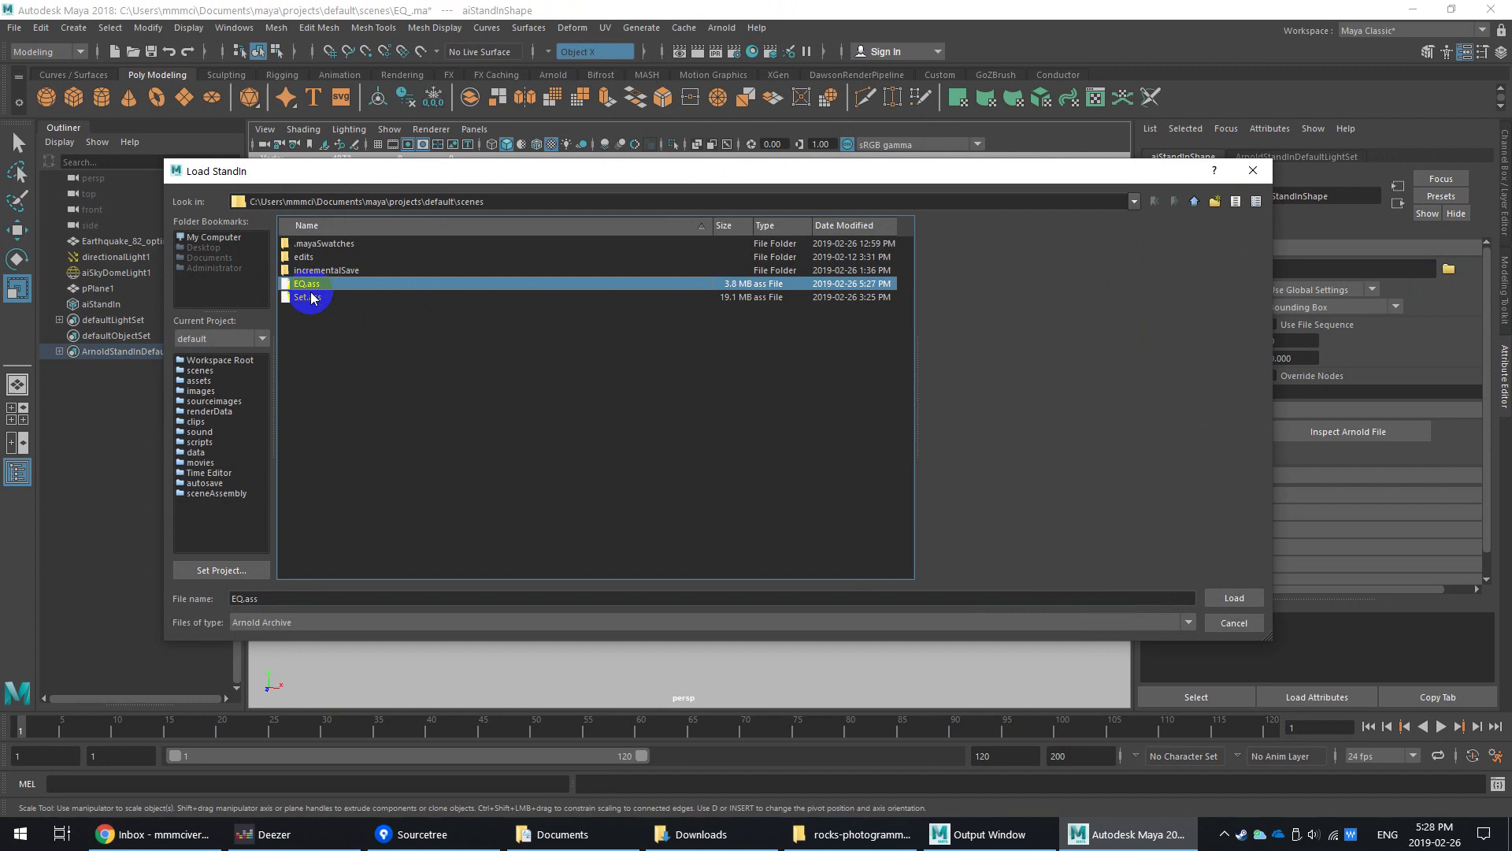
{"action": "double_click", "coordinate": [309, 289]}
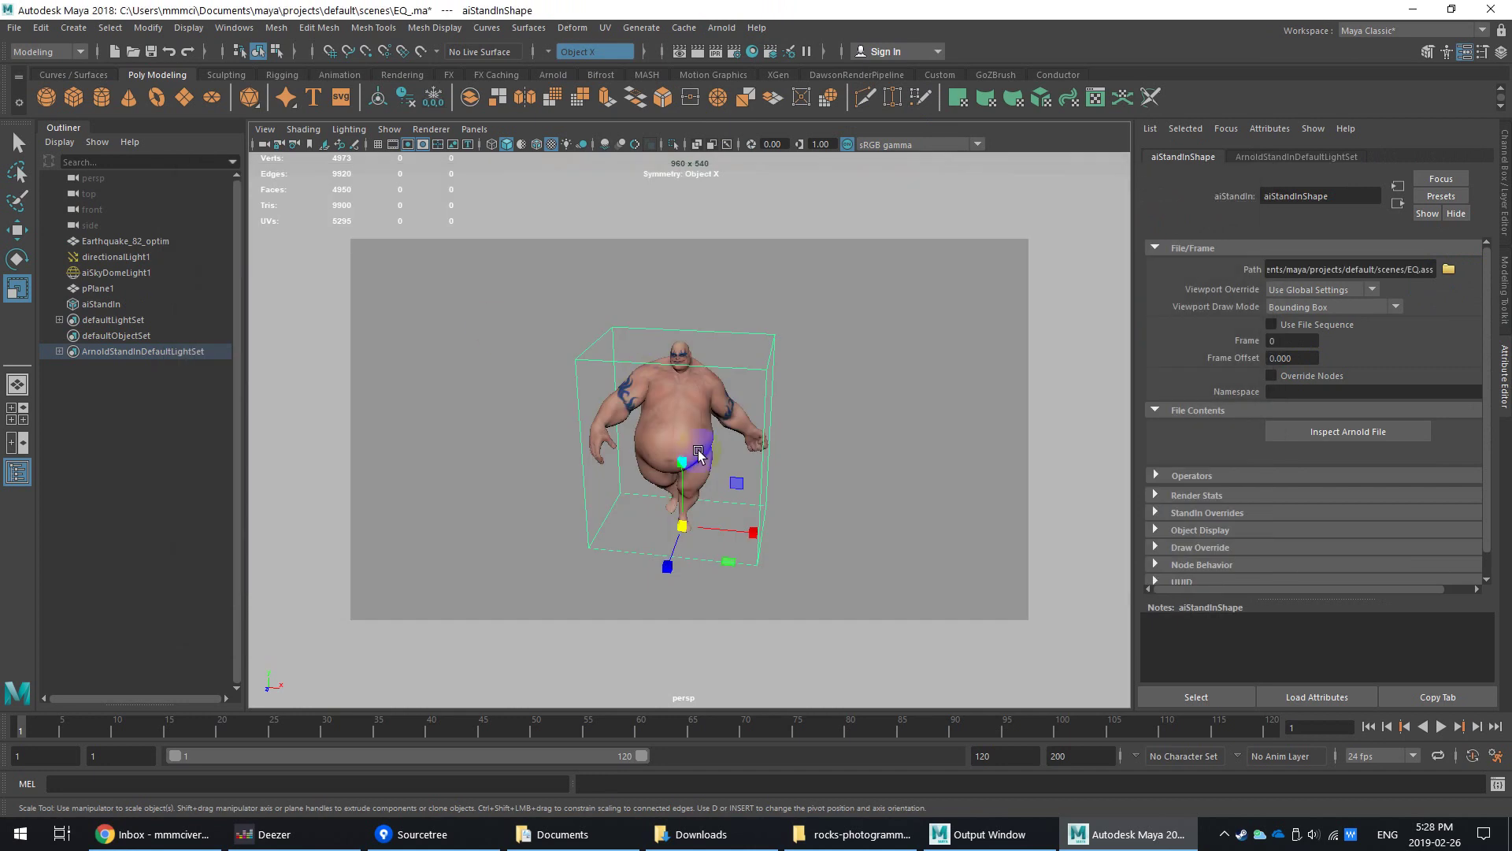
{"action": "key", "text": "w"}
{"action": "left_click_drag", "start_coordinate": [697, 532], "coordinate": [732, 431]}
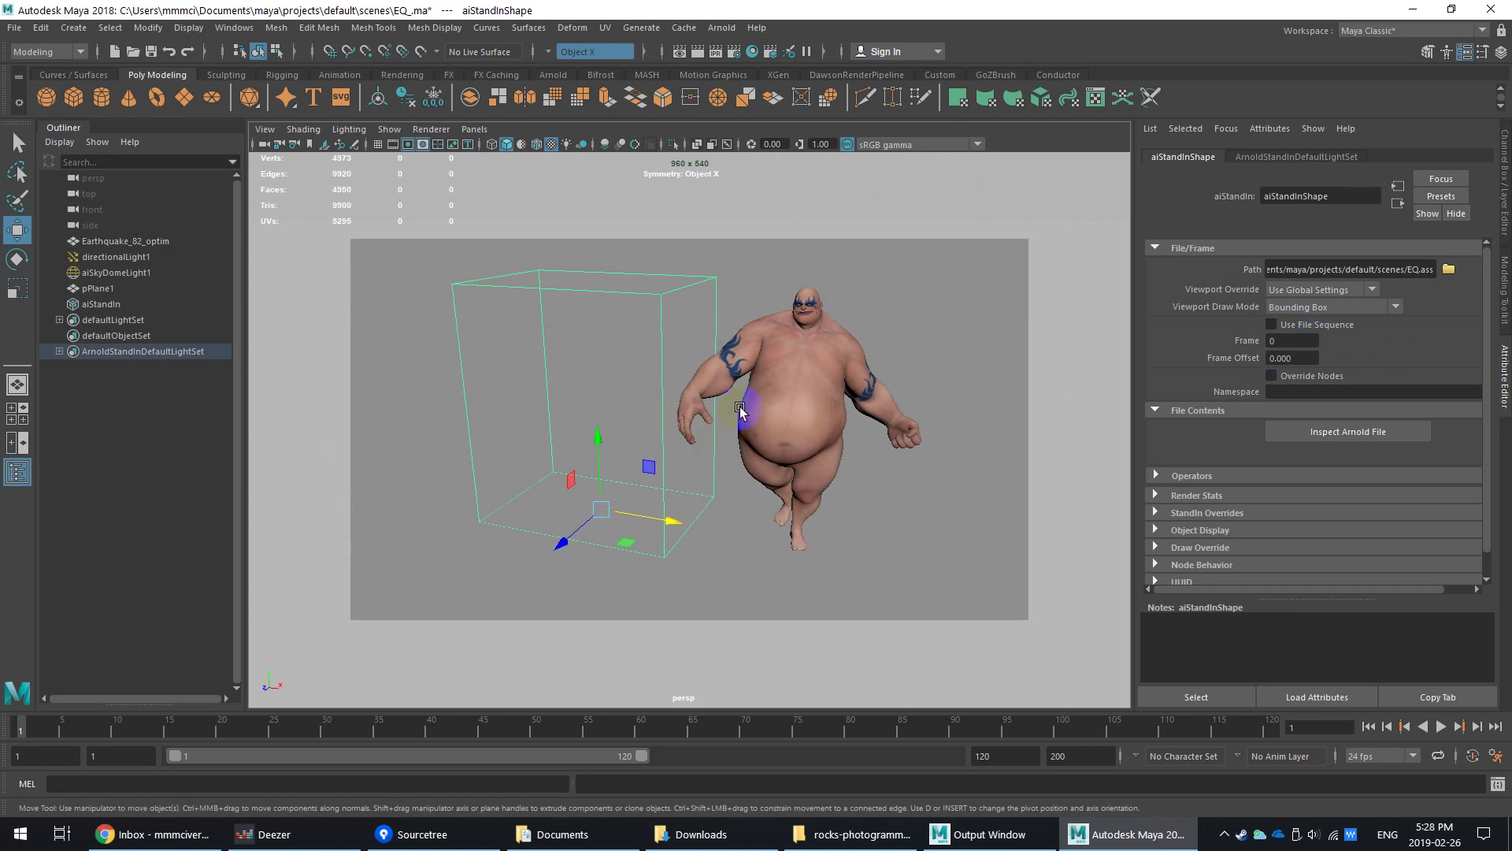
Step: Try the Per Object Bounding Box and Polywire viewport draw modes on the stand-in
{"action": "left_click", "coordinate": [1373, 307]}
{"action": "left_click", "coordinate": [1374, 309]}
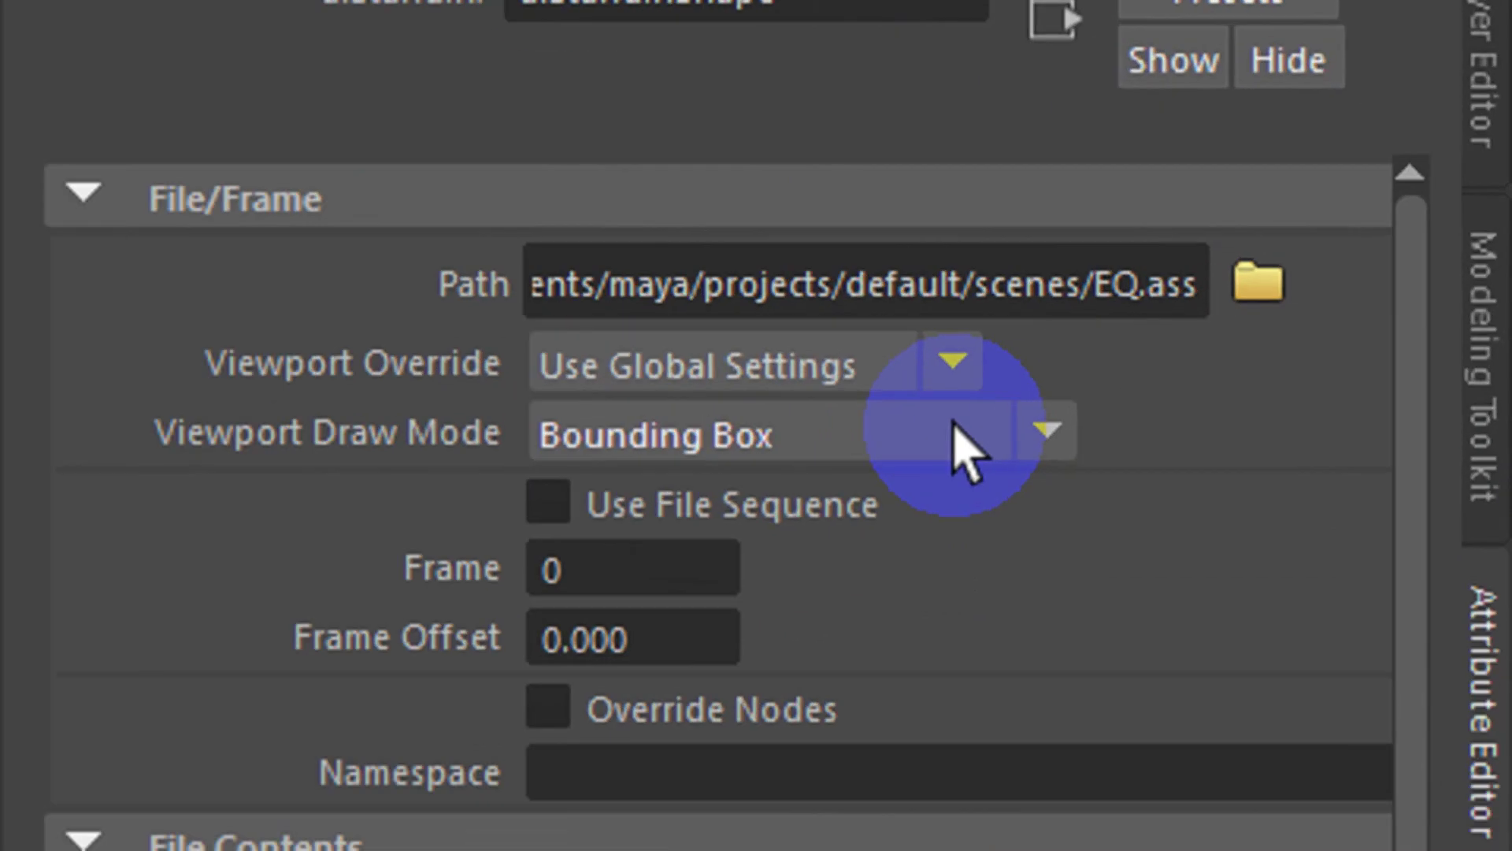
{"action": "left_click", "coordinate": [1372, 308]}
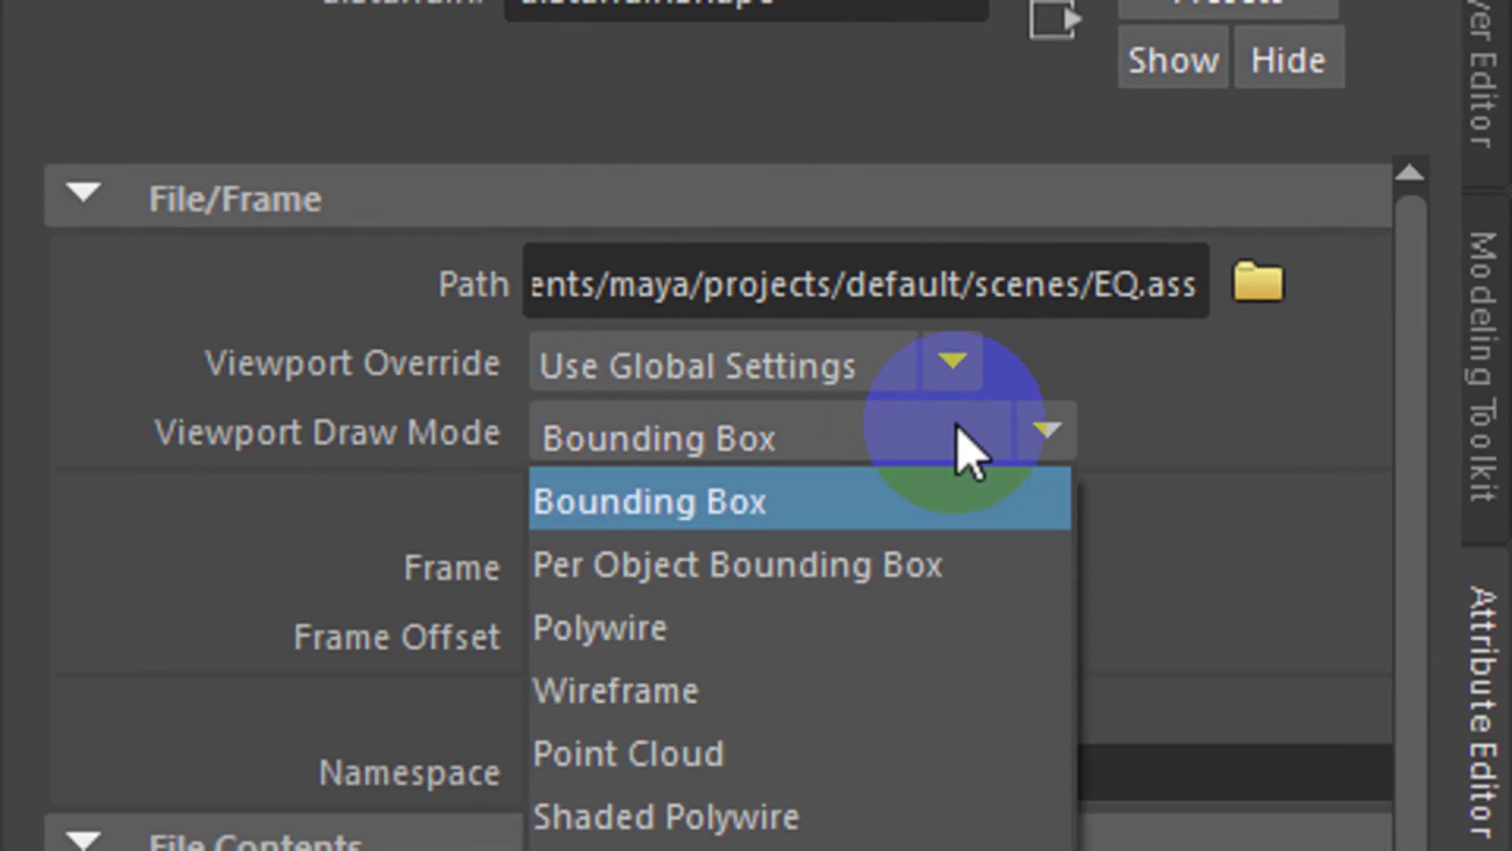
{"action": "left_click", "coordinate": [865, 564]}
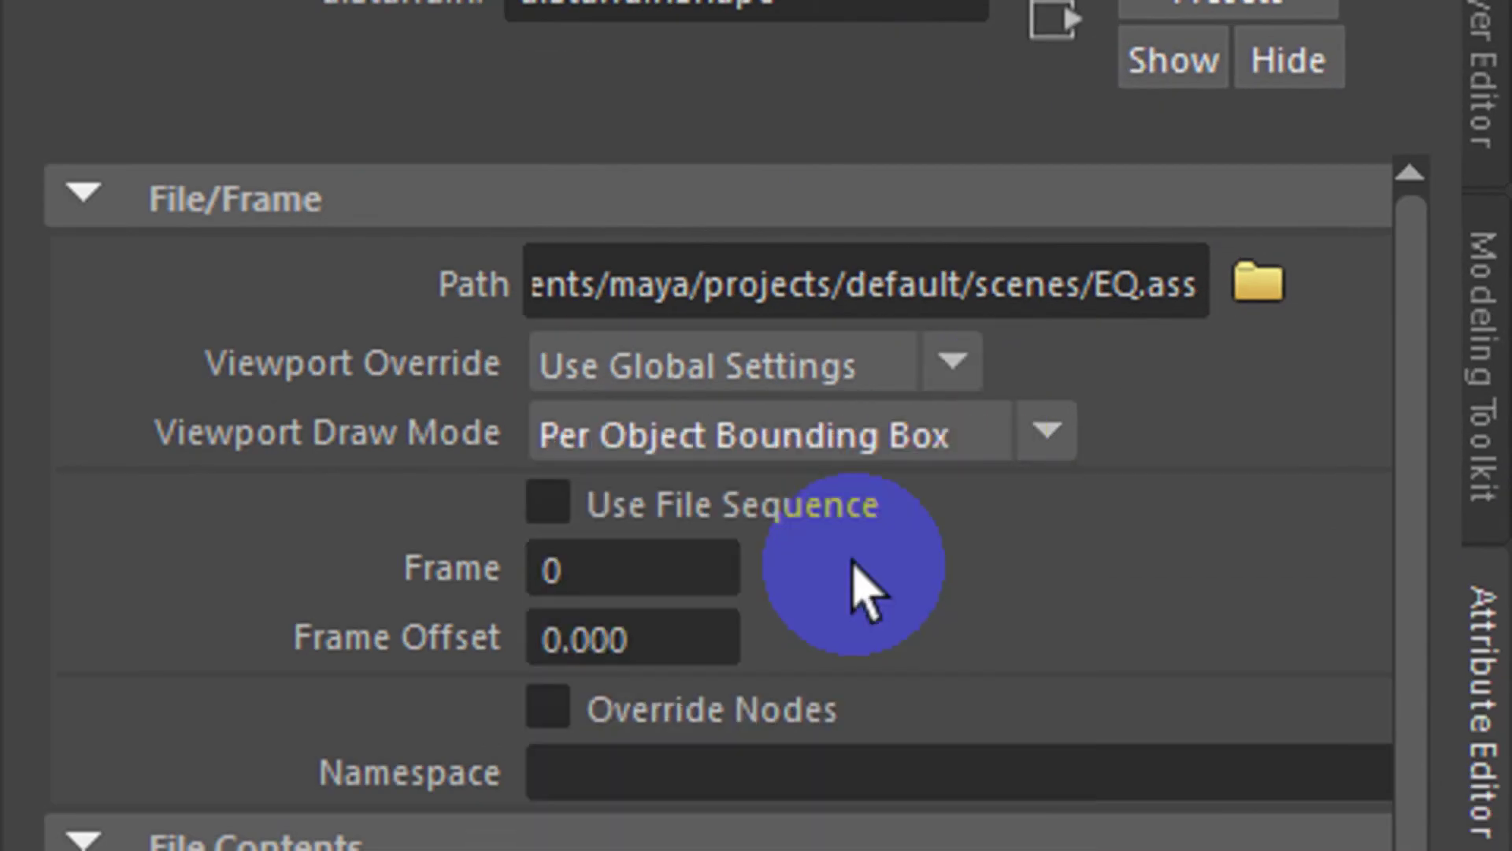
{"action": "left_click", "coordinate": [869, 459]}
{"action": "left_click", "coordinate": [778, 626]}
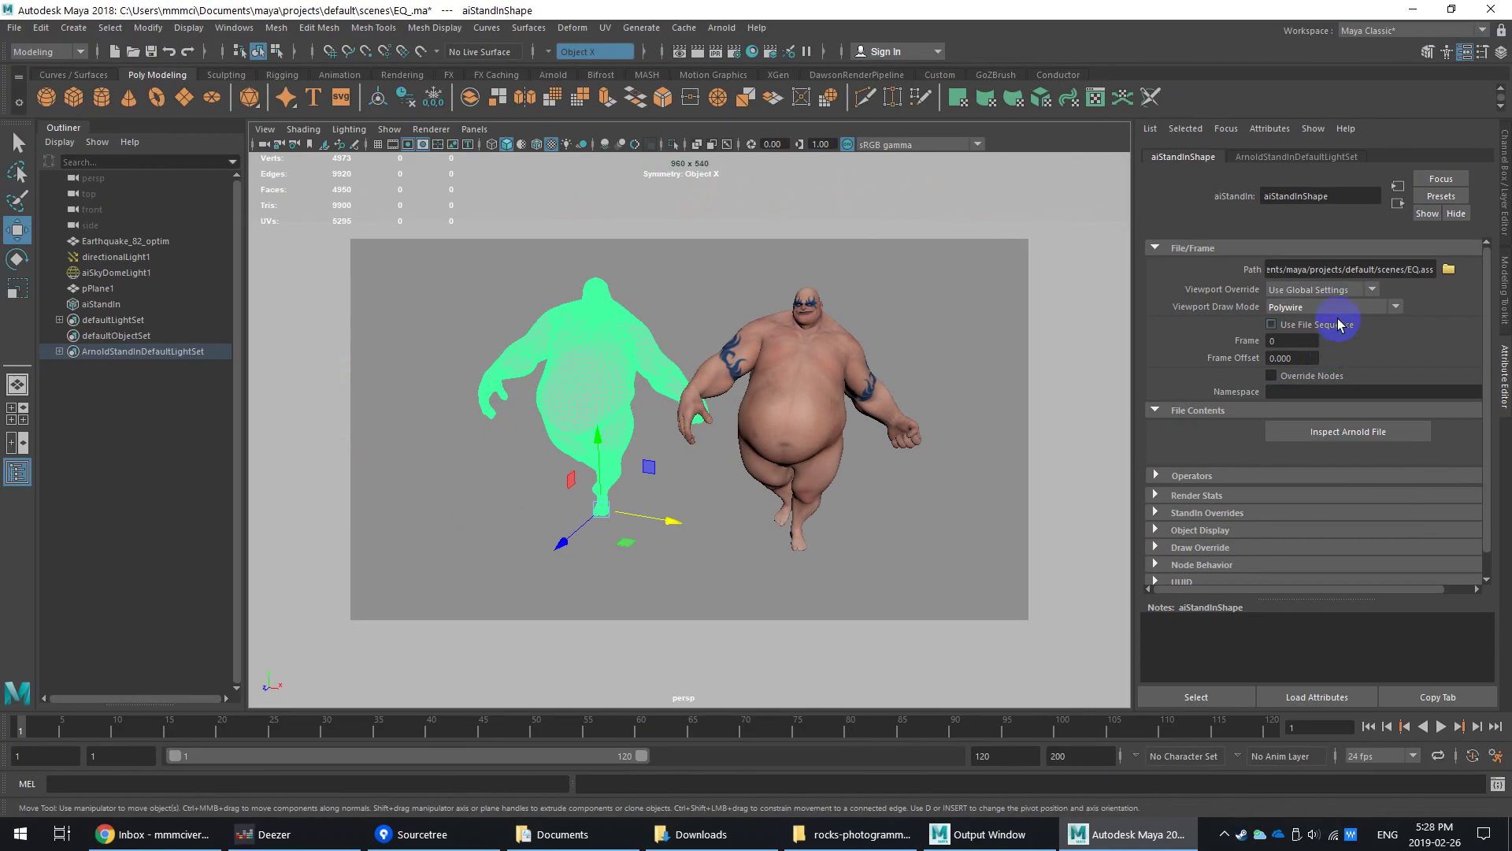
Step: Switch the stand-in's viewport draw mode to Wireframe and reselect the stand-in in the view
{"action": "left_click", "coordinate": [1336, 308]}
{"action": "left_click", "coordinate": [1323, 370]}
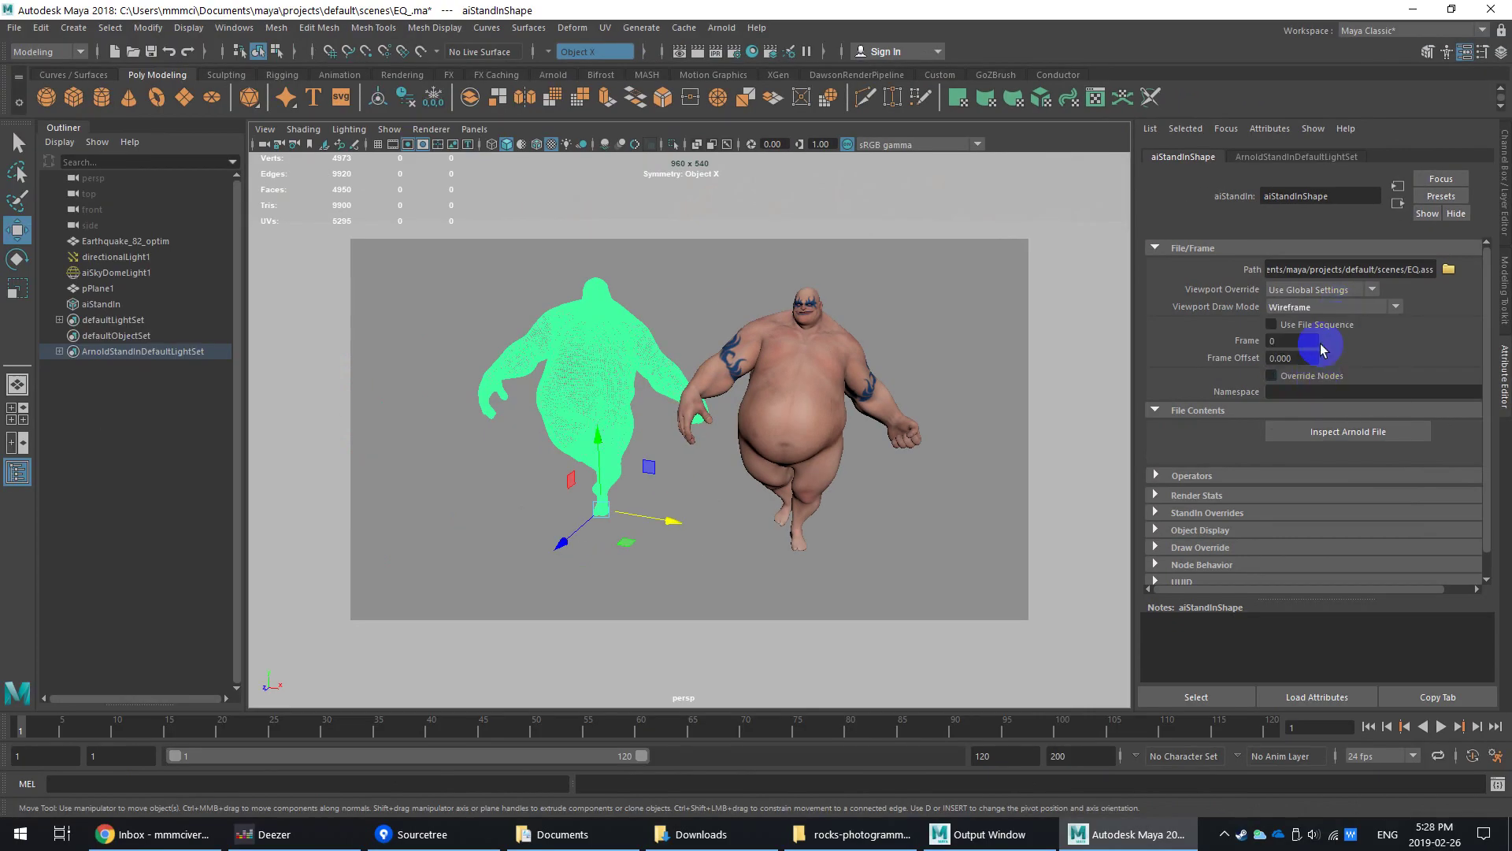
{"action": "left_click", "coordinate": [1333, 309]}
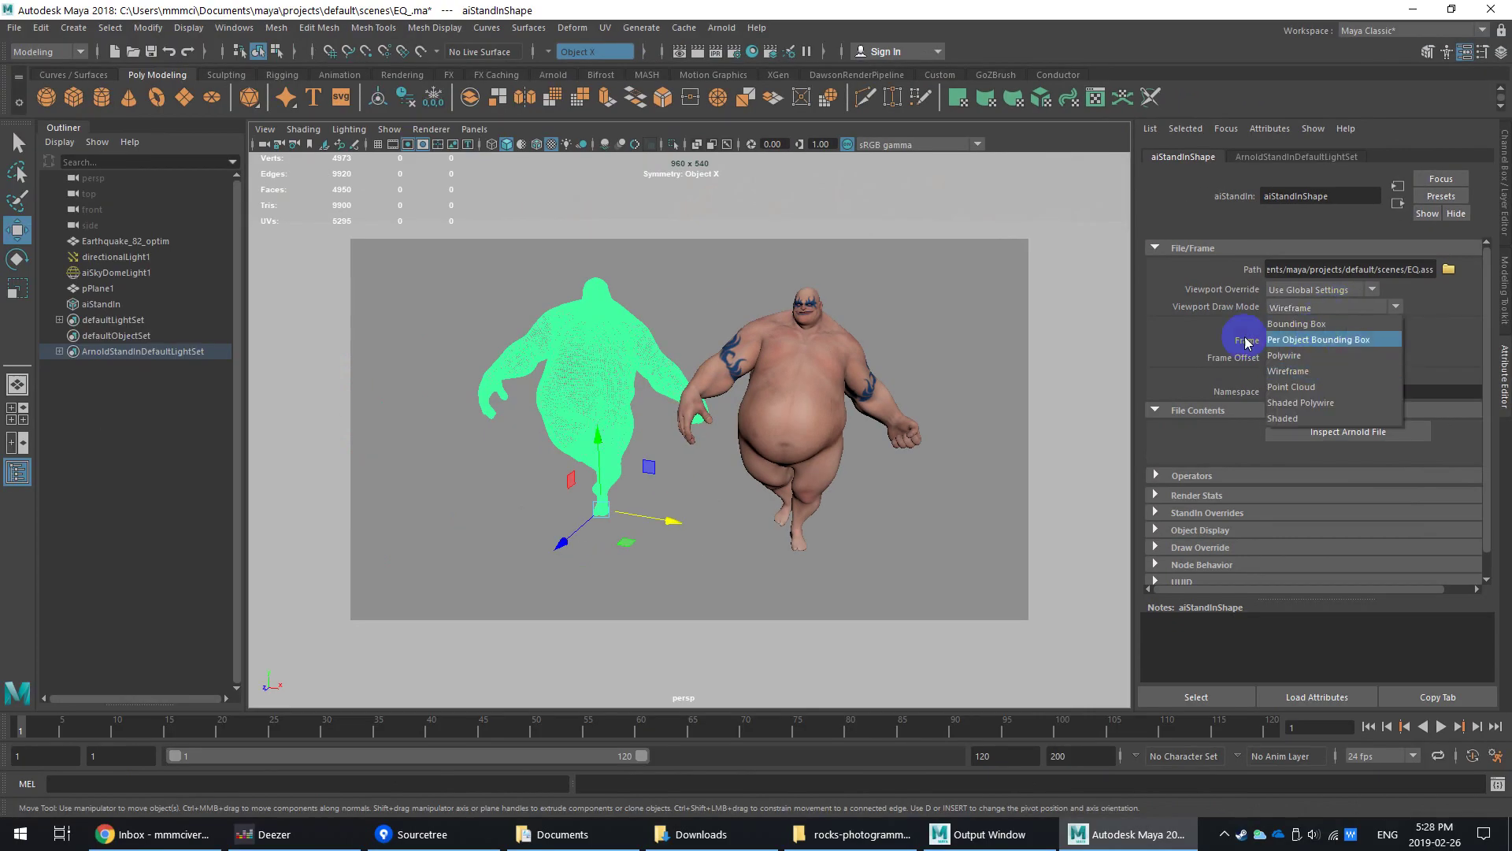
{"action": "left_click", "coordinate": [958, 351]}
{"action": "left_click", "coordinate": [670, 360]}
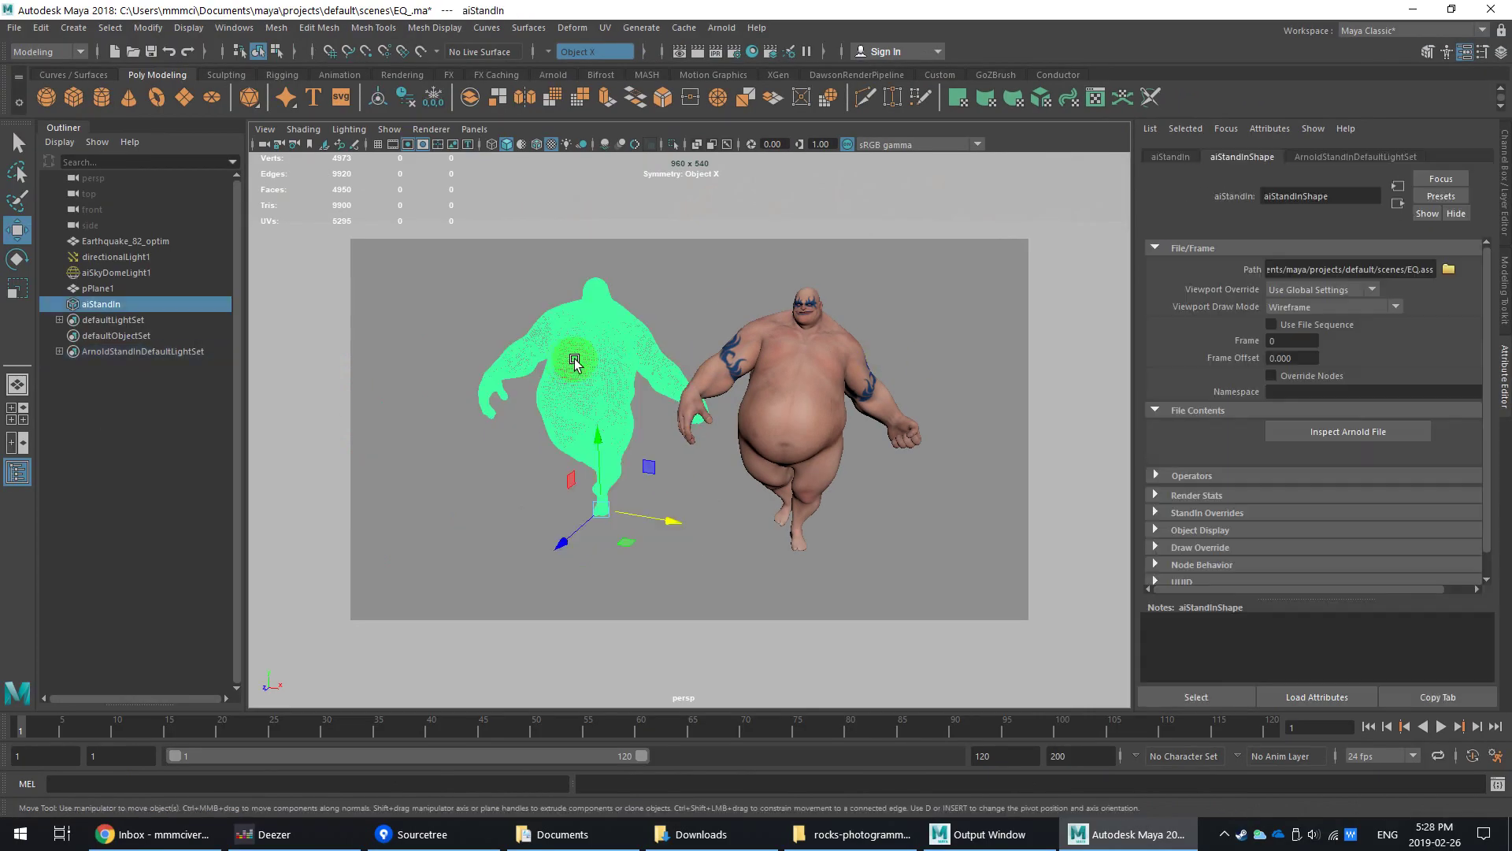
Step: Try the Point Cloud and Shaded Polywire viewport draw modes on the stand-in
{"action": "left_click", "coordinate": [1331, 307]}
{"action": "left_click", "coordinate": [1298, 386]}
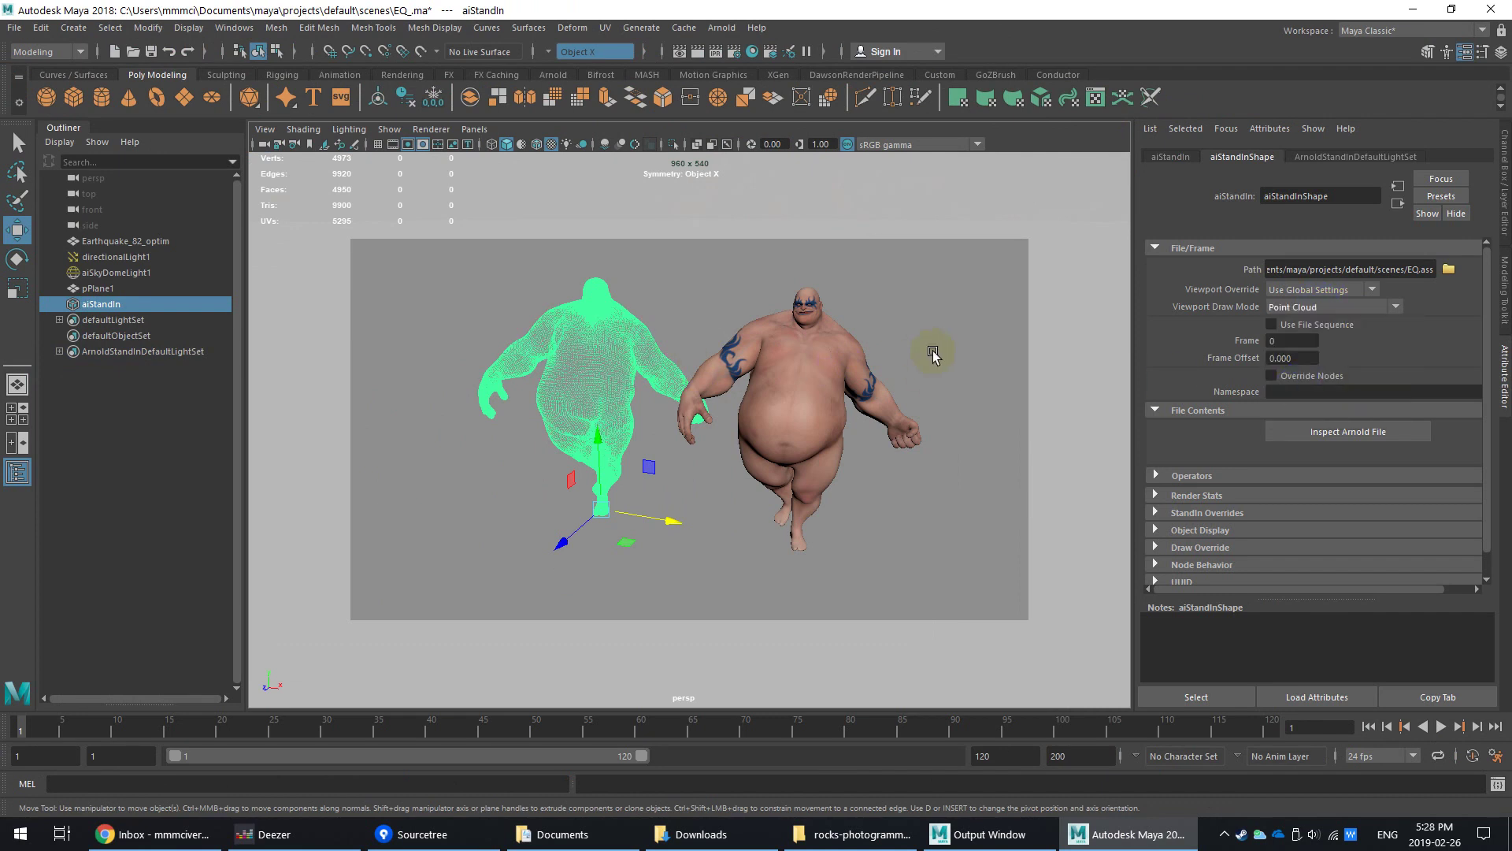
{"action": "left_click", "coordinate": [1331, 307]}
{"action": "left_click", "coordinate": [1313, 404]}
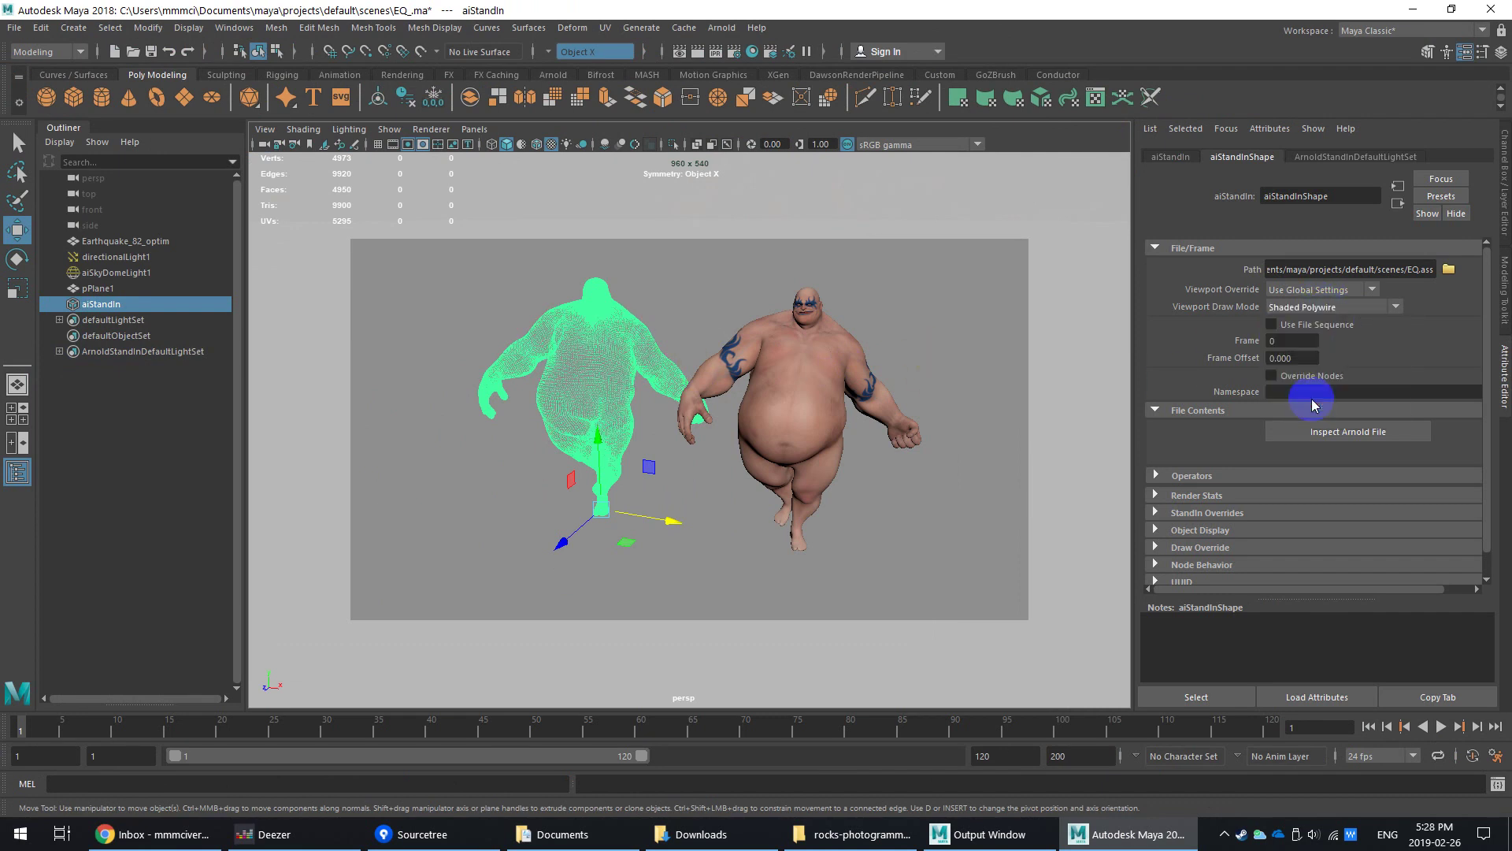
Step: Preview the stand-in in the Shaded viewport draw mode and set it back to Bounding Box
{"action": "left_click", "coordinate": [1314, 307]}
{"action": "left_click", "coordinate": [1298, 415]}
{"action": "left_click", "coordinate": [1311, 307]}
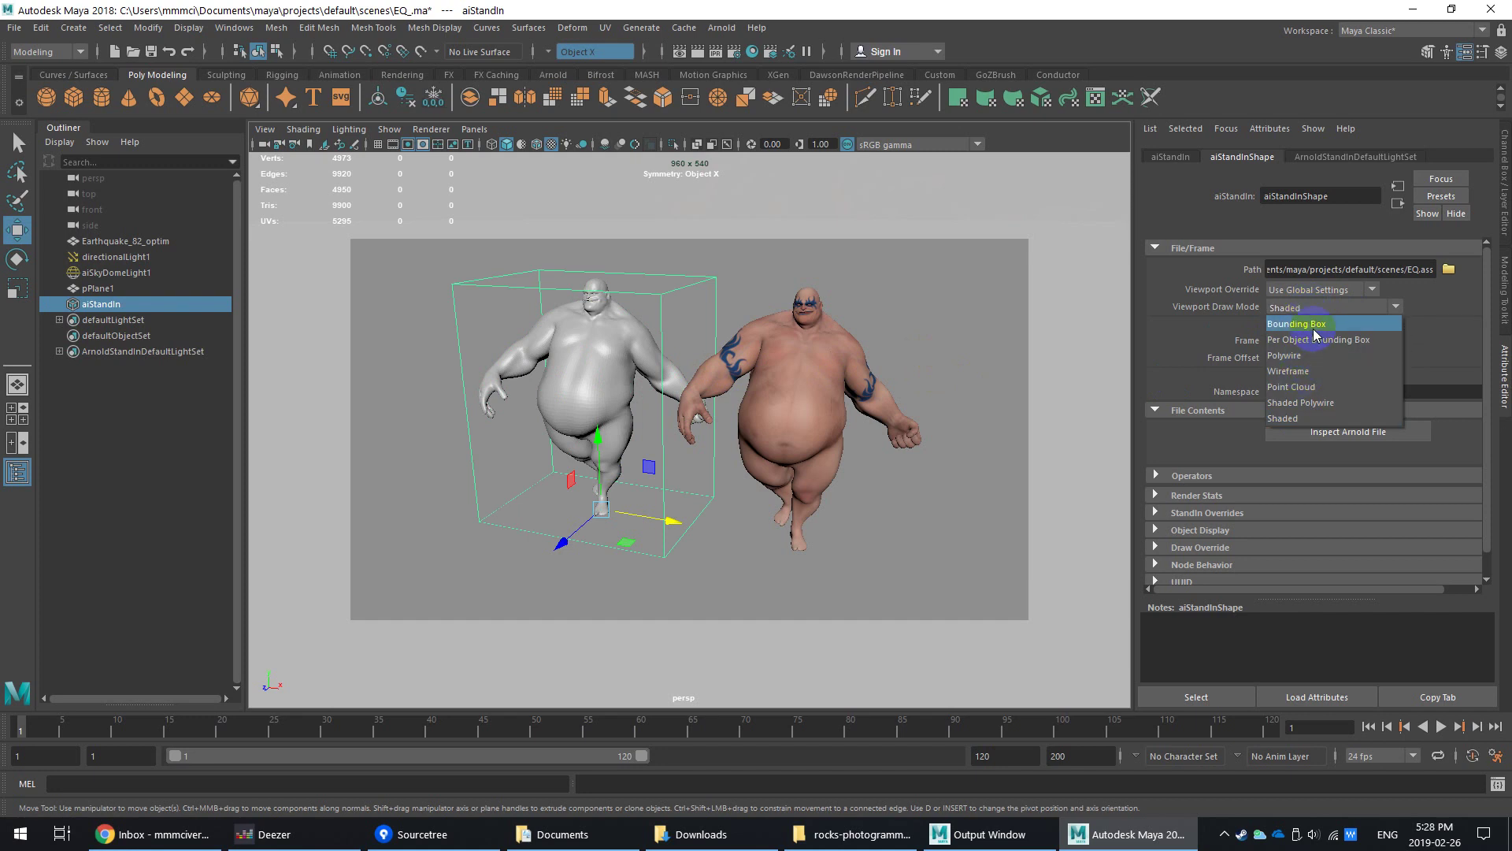
{"action": "left_click", "coordinate": [1307, 325]}
Step: Render the stand-in beside the original character in Arnold RenderView and close the render window
{"action": "scroll", "coordinate": [849, 348], "scroll_direction": "down", "scroll_amount": 3}
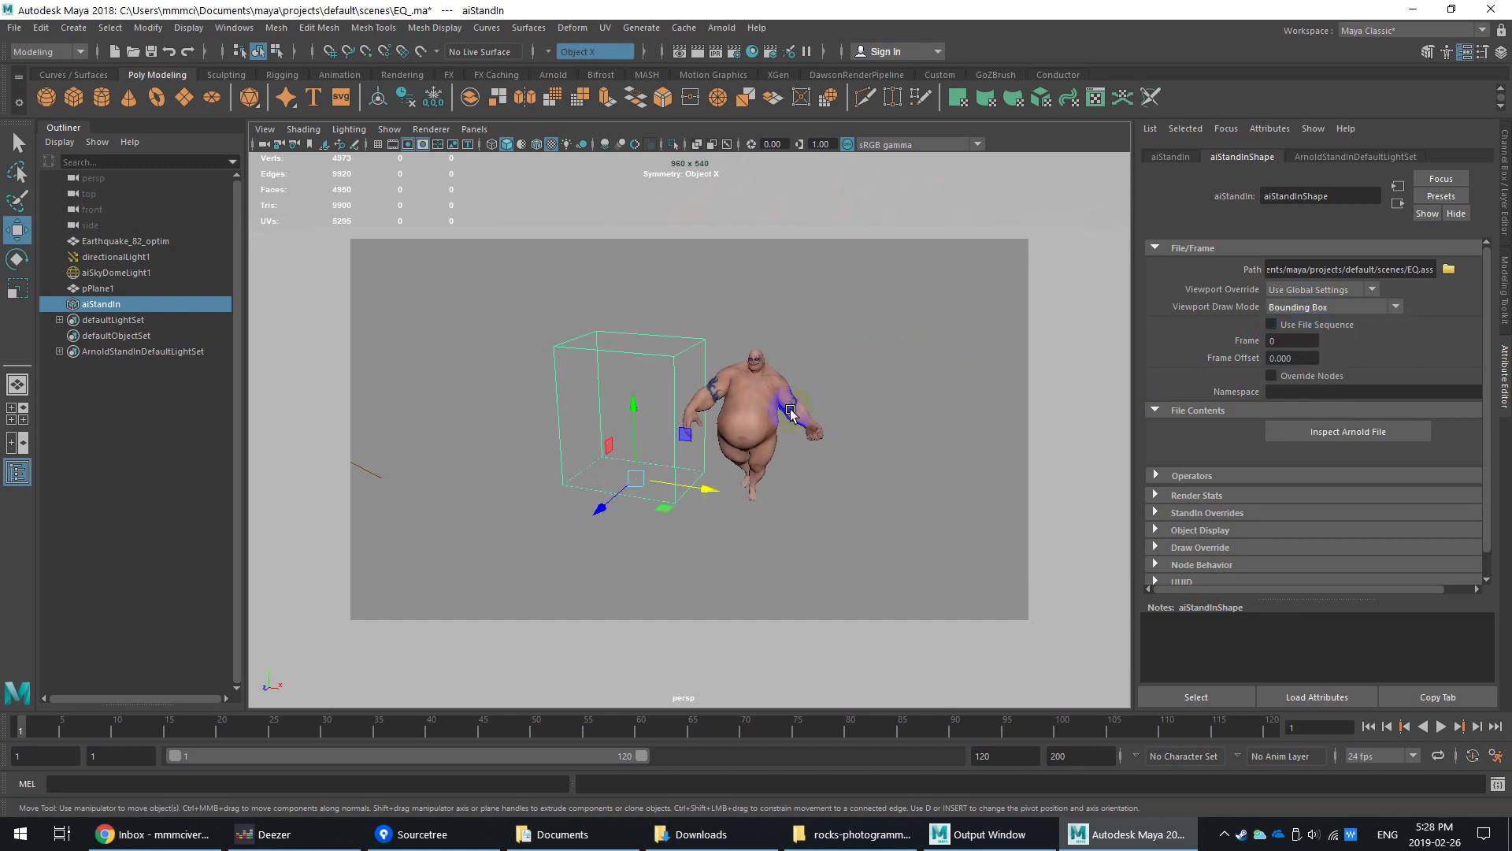
{"action": "mouse_move", "coordinate": [790, 411]}
{"action": "left_mouse_down", "text": "alt"}
{"action": "mouse_move", "coordinate": [809, 423]}
{"action": "mouse_move", "coordinate": [773, 428]}
{"action": "left_mouse_up", "text": "alt"}
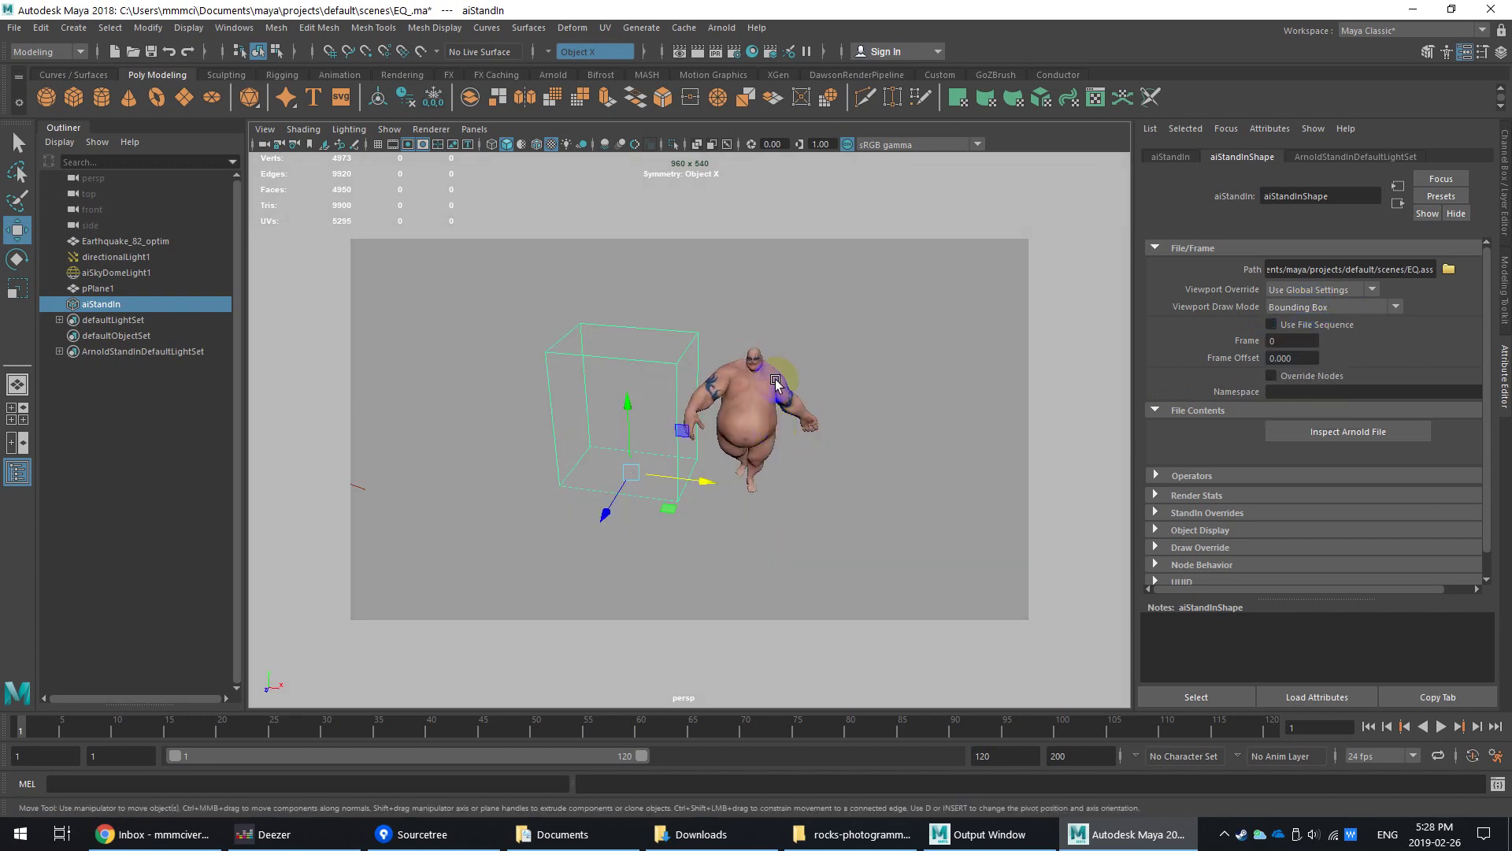
{"action": "scroll", "coordinate": [769, 168], "scroll_direction": "up", "scroll_amount": 3}
{"action": "left_click", "coordinate": [730, 30]}
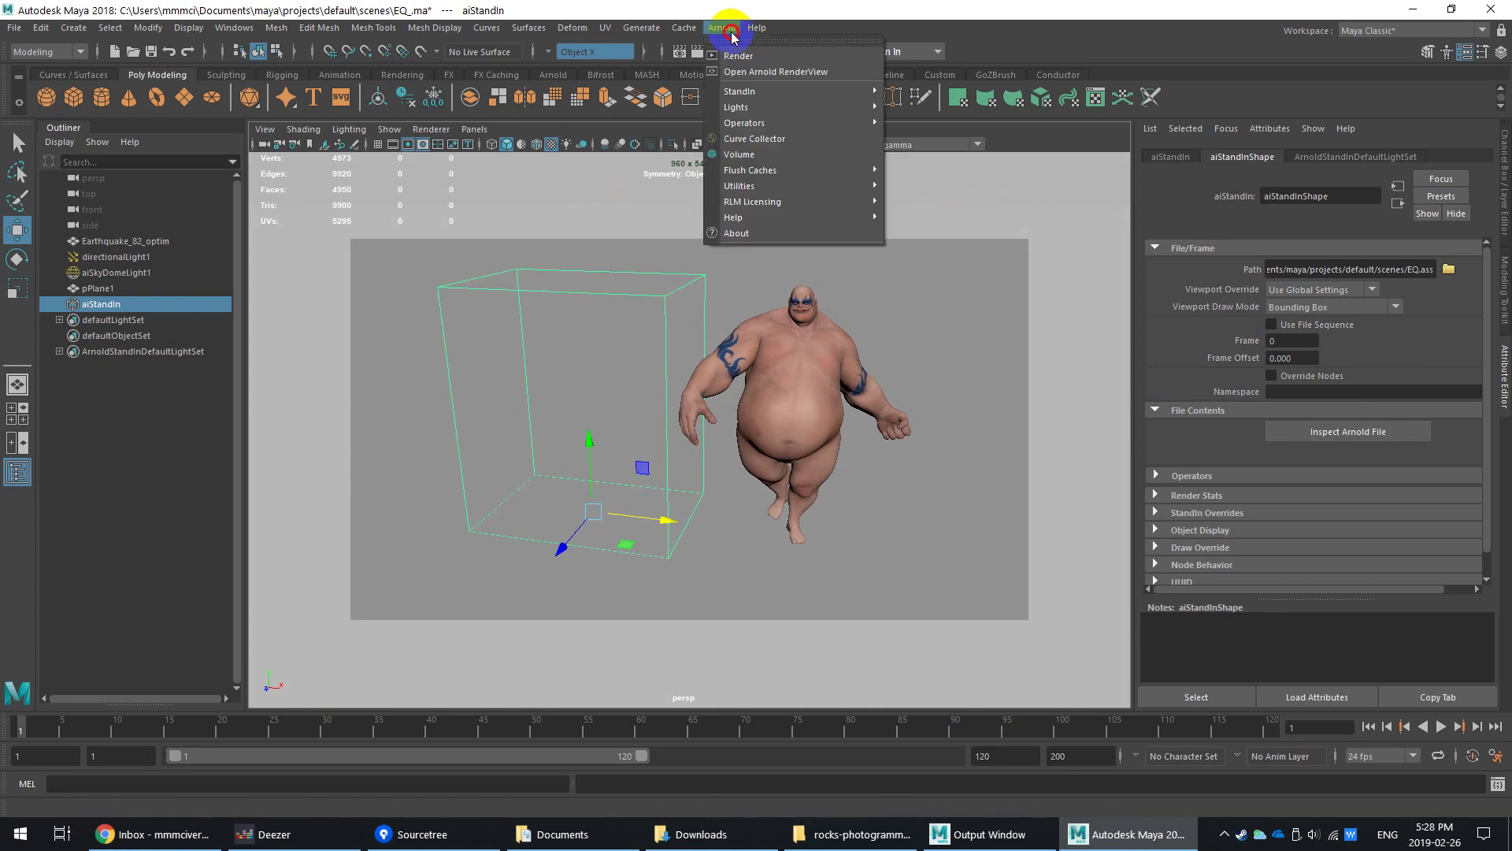
{"action": "left_click", "coordinate": [737, 71]}
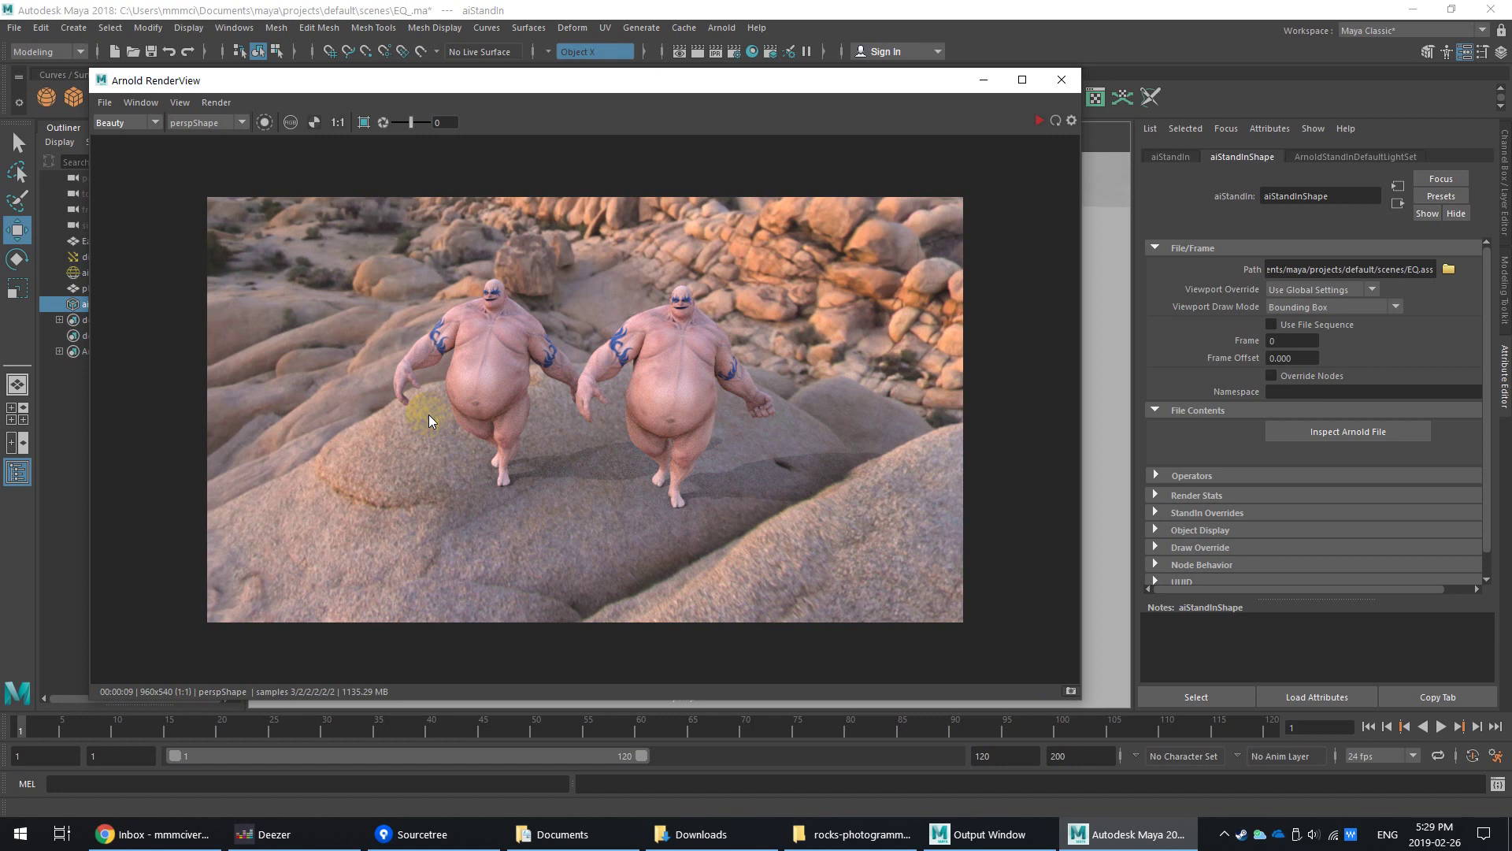
{"action": "left_click", "coordinate": [1062, 80]}
Step: Duplicate the stand-in repeatedly with the same X offset to build a row of 26 stand-ins
{"action": "mouse_move", "coordinate": [819, 433]}
{"action": "left_mouse_down", "text": "alt"}
{"action": "mouse_move", "coordinate": [878, 446]}
{"action": "mouse_move", "coordinate": [767, 436]}
{"action": "mouse_move", "coordinate": [750, 483]}
{"action": "mouse_move", "coordinate": [756, 449]}
{"action": "mouse_move", "coordinate": [720, 446]}
{"action": "left_mouse_up", "text": "alt"}
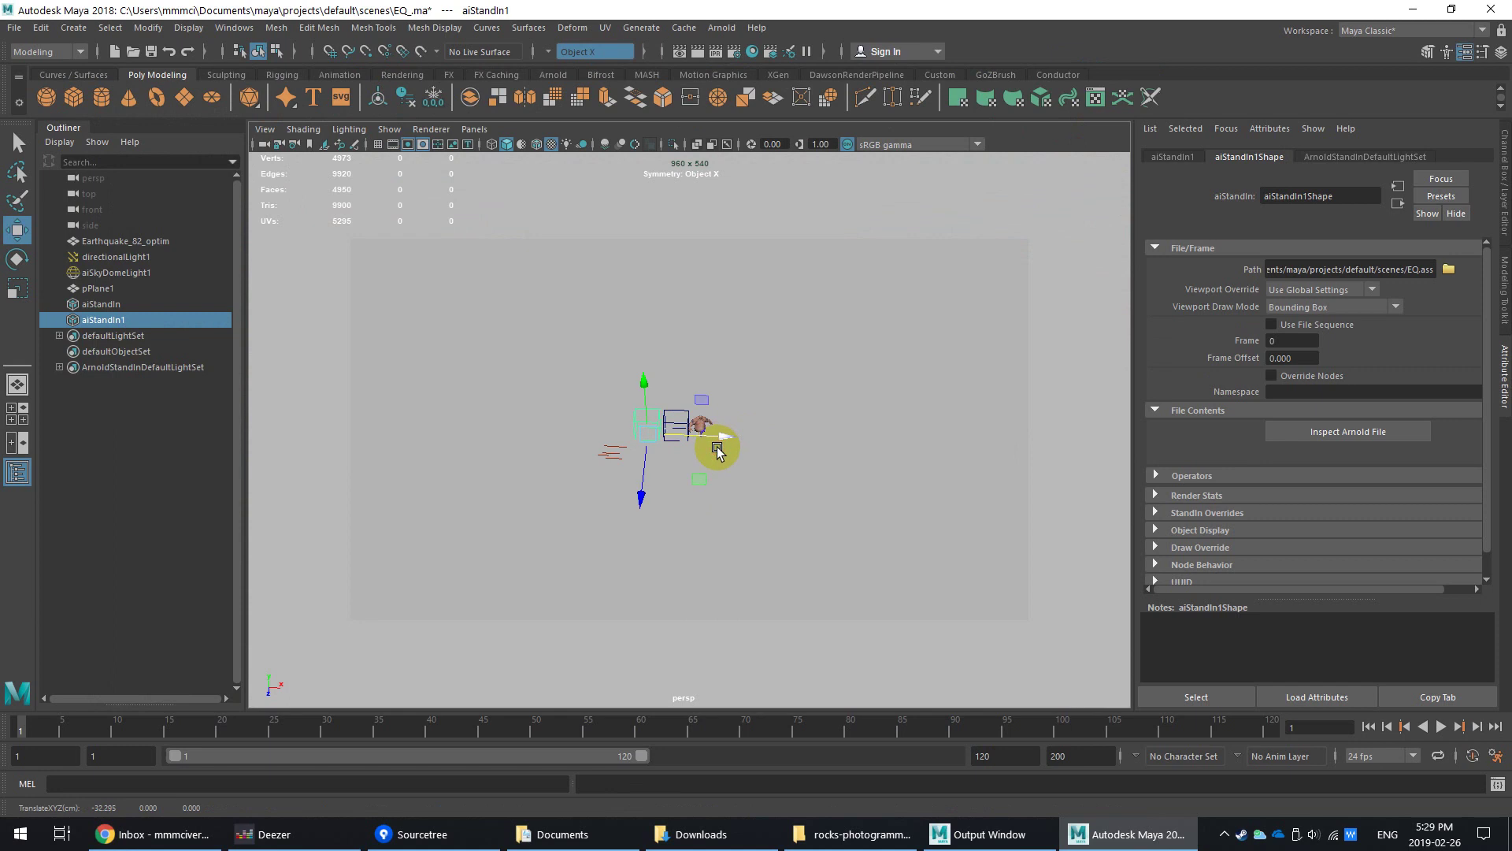
{"action": "key", "text": "shift+d"}
{"action": "key", "text": "shift+d"}
{"action": "key", "text": "shift+d"}
{"action": "key", "text": "shift+d"}
{"action": "key", "text": "shift+d"}
{"action": "key", "text": "shift+d"}
{"action": "key", "text": "shift+d"}
{"action": "key", "text": "shift+d"}
{"action": "key", "text": "shift+d"}
{"action": "key", "text": "shift+d"}
{"action": "key", "text": "shift+d"}
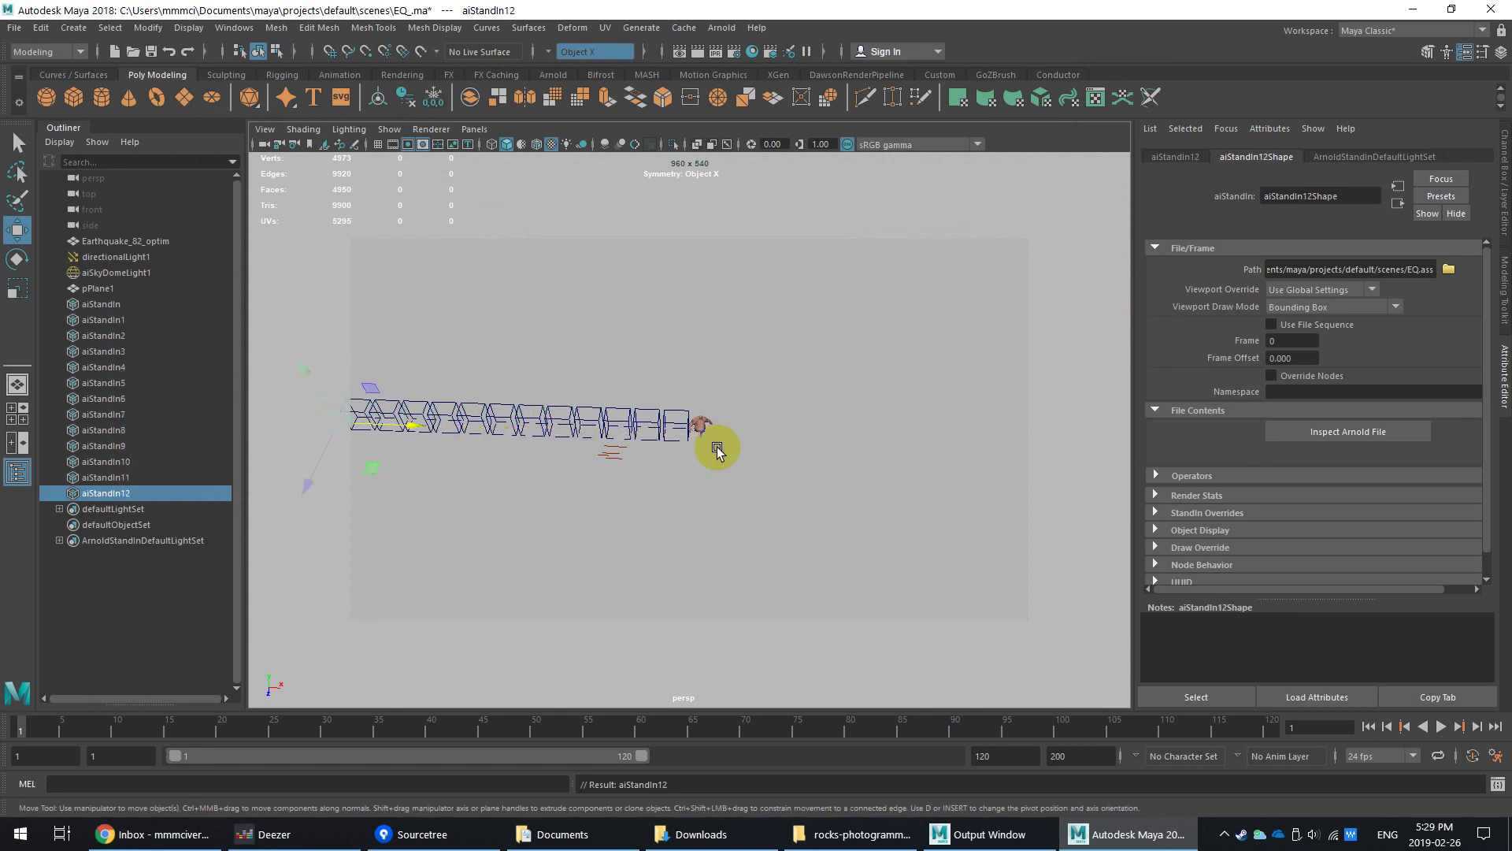
{"action": "key", "text": "shift+d"}
{"action": "key", "text": "shift+d"}
{"action": "key", "text": "shift+d"}
{"action": "key", "text": "shift+d"}
{"action": "left_click_drag", "start_coordinate": [717, 449], "coordinate": [787, 534], "text": "alt"}
{"action": "key", "text": "shift+d"}
{"action": "key", "text": "shift+d"}
{"action": "key", "text": "shift+d"}
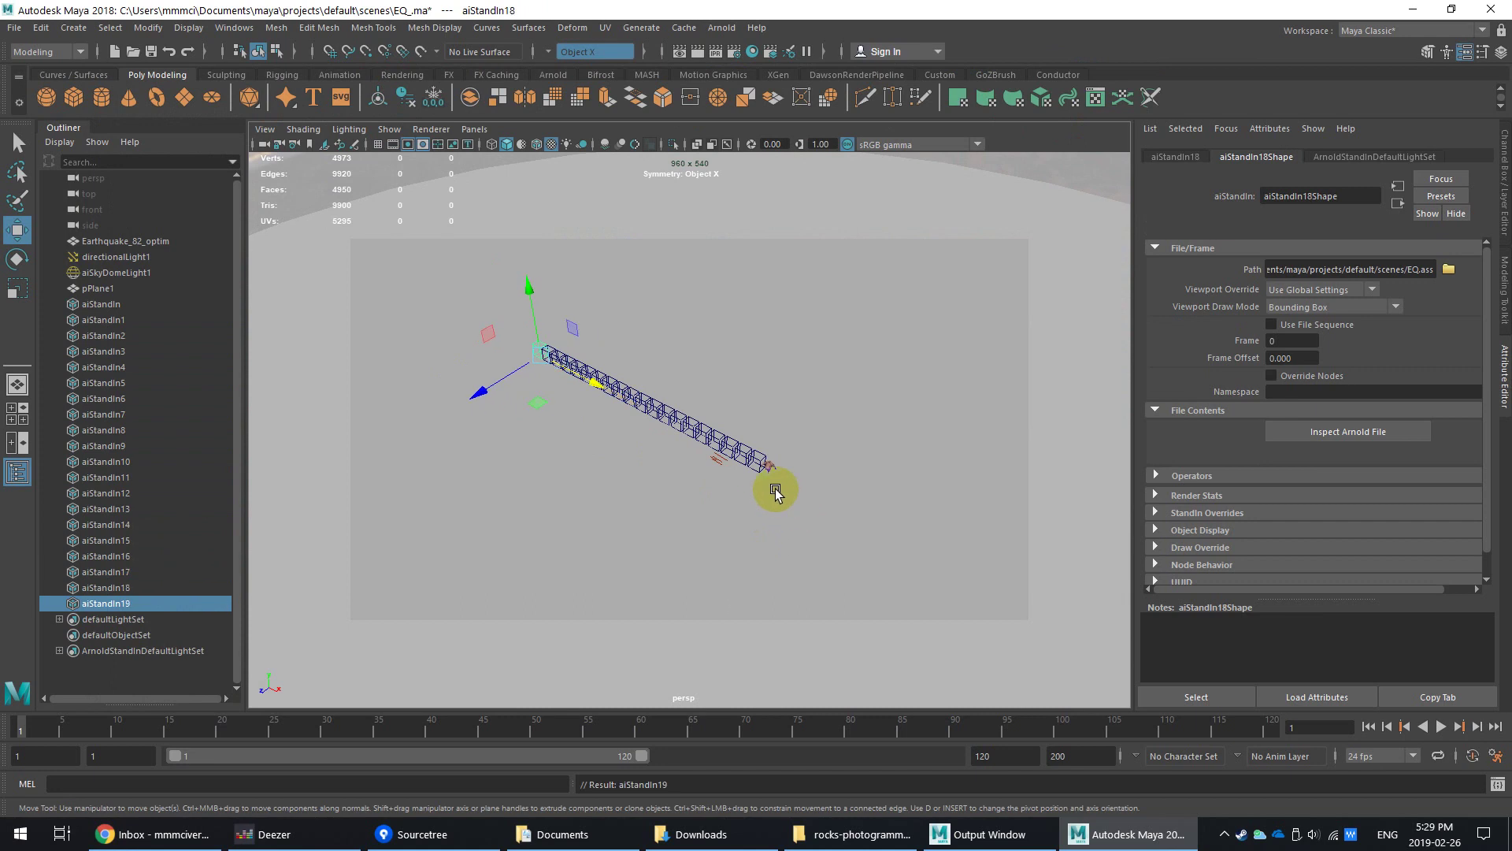
{"action": "key", "text": "shift+d"}
{"action": "key", "text": "shift+d"}
{"action": "key", "text": "shift+d"}
{"action": "key", "text": "shift+d"}
{"action": "key", "text": "shift+d"}
{"action": "key", "text": "shift+d"}
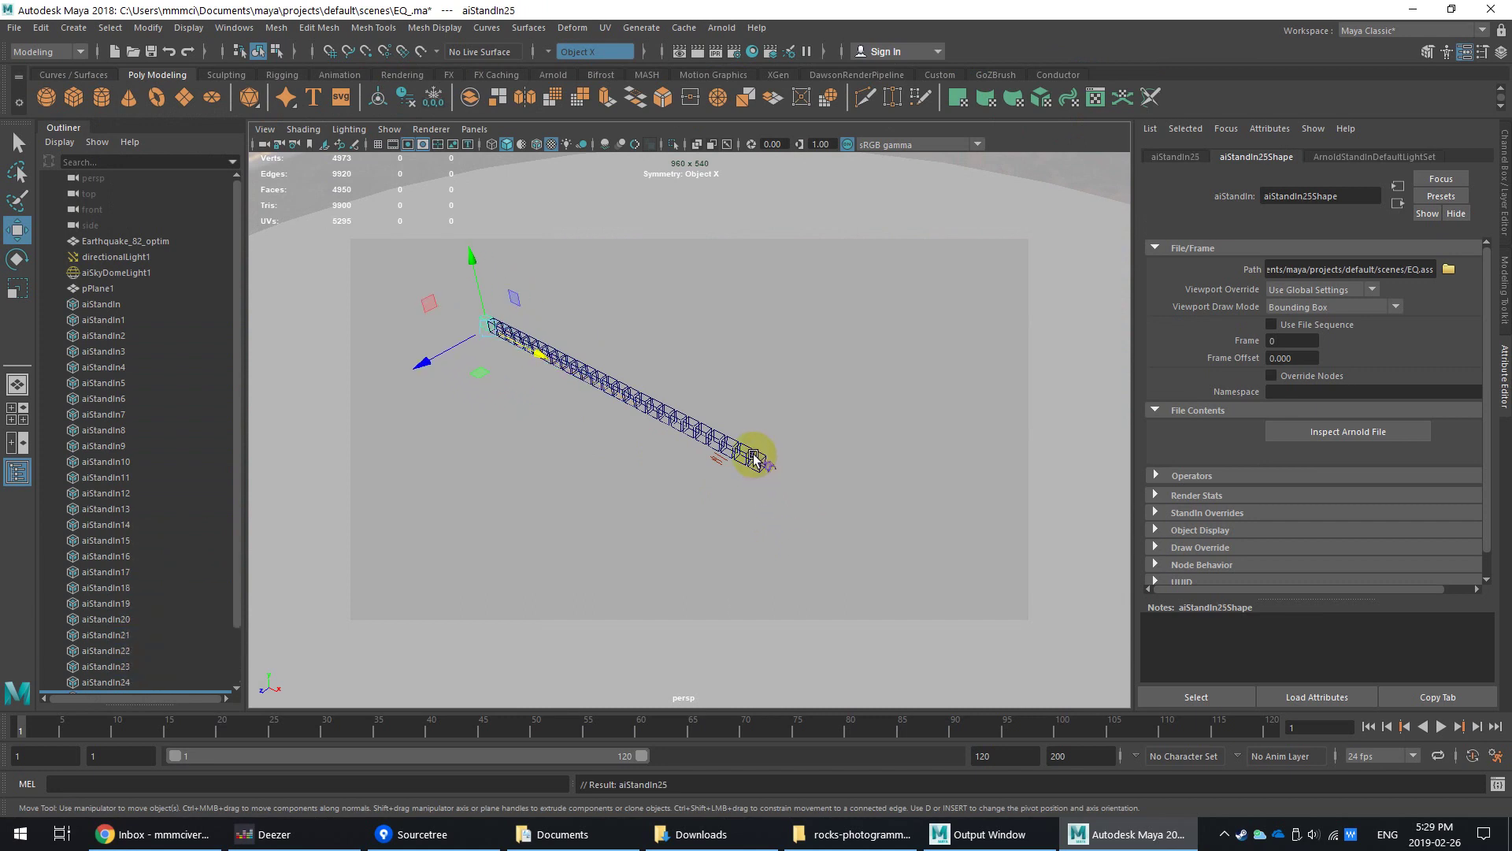
Step: Select the whole row of stand-ins, duplicate it and move the copy back along Z behind the first row
{"action": "left_click", "coordinate": [103, 304]}
{"action": "scroll", "coordinate": [124, 448], "scroll_direction": "down", "scroll_amount": 2}
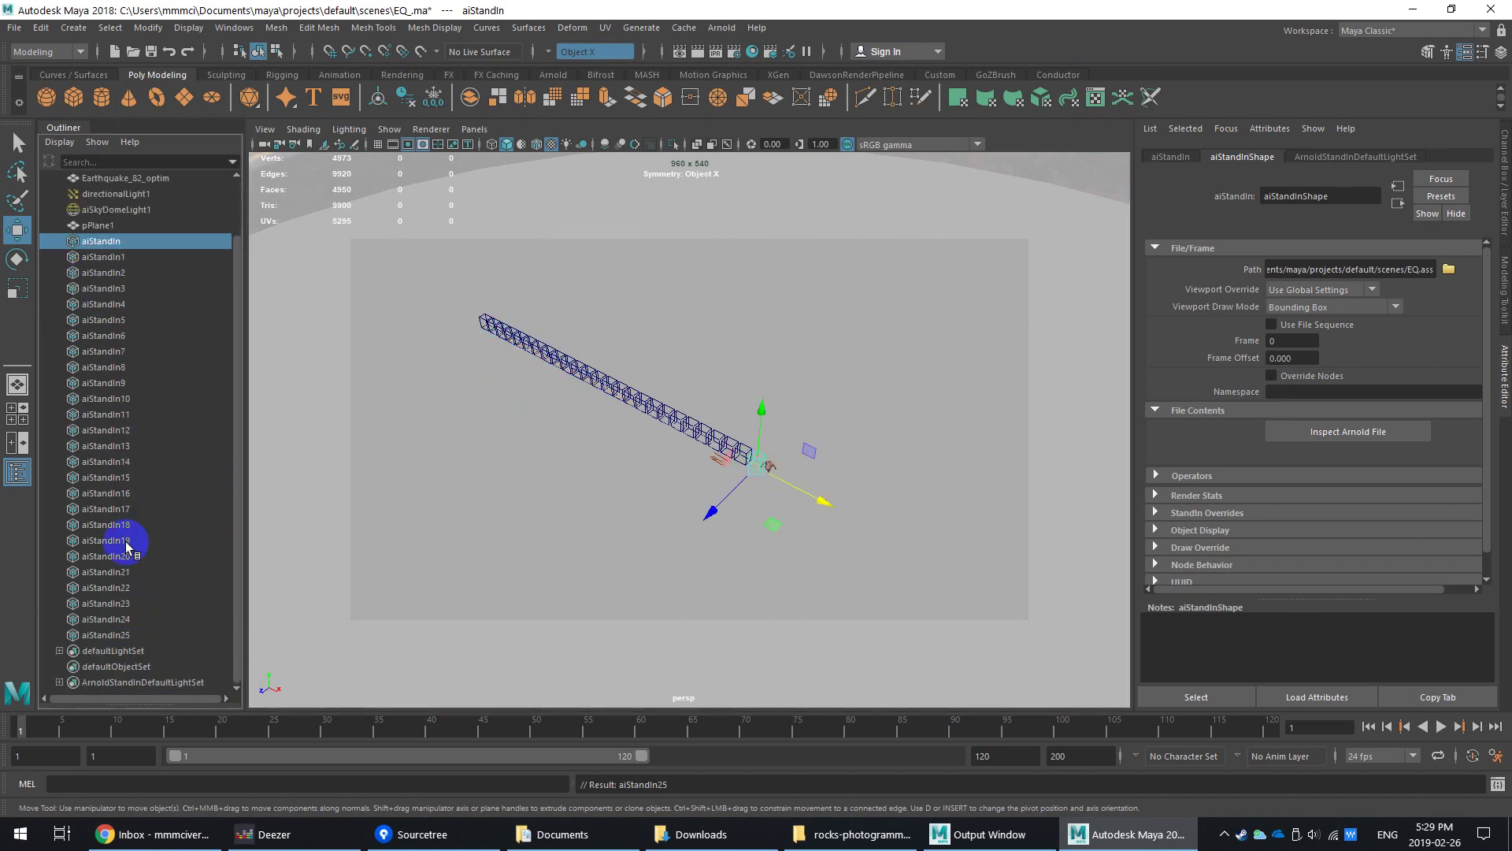
{"action": "left_click", "coordinate": [108, 634], "text": "shift"}
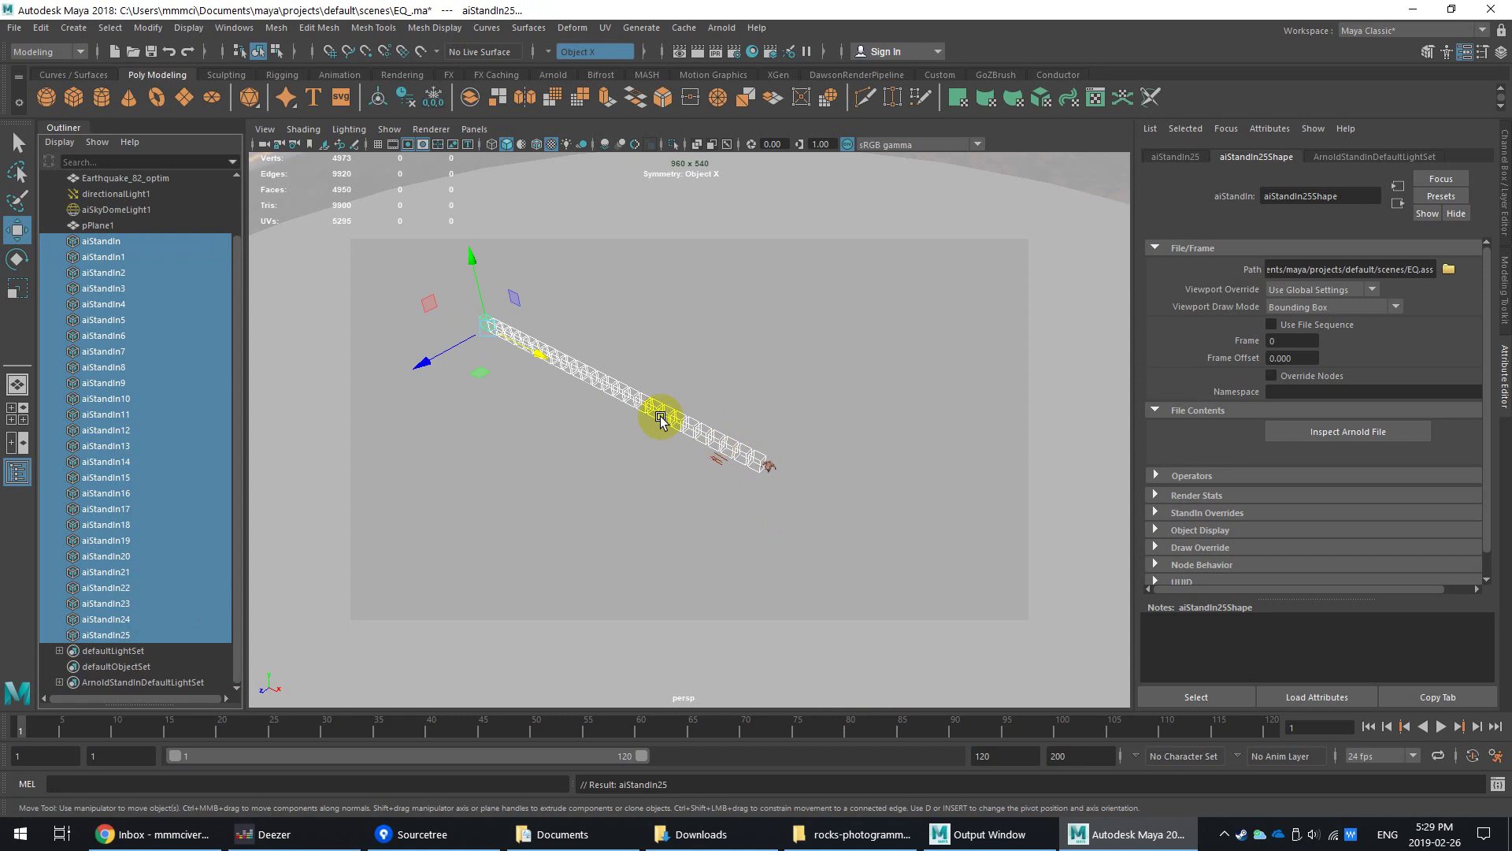
{"action": "key", "text": "ctrl+d"}
{"action": "left_click_drag", "start_coordinate": [449, 351], "coordinate": [465, 347]}
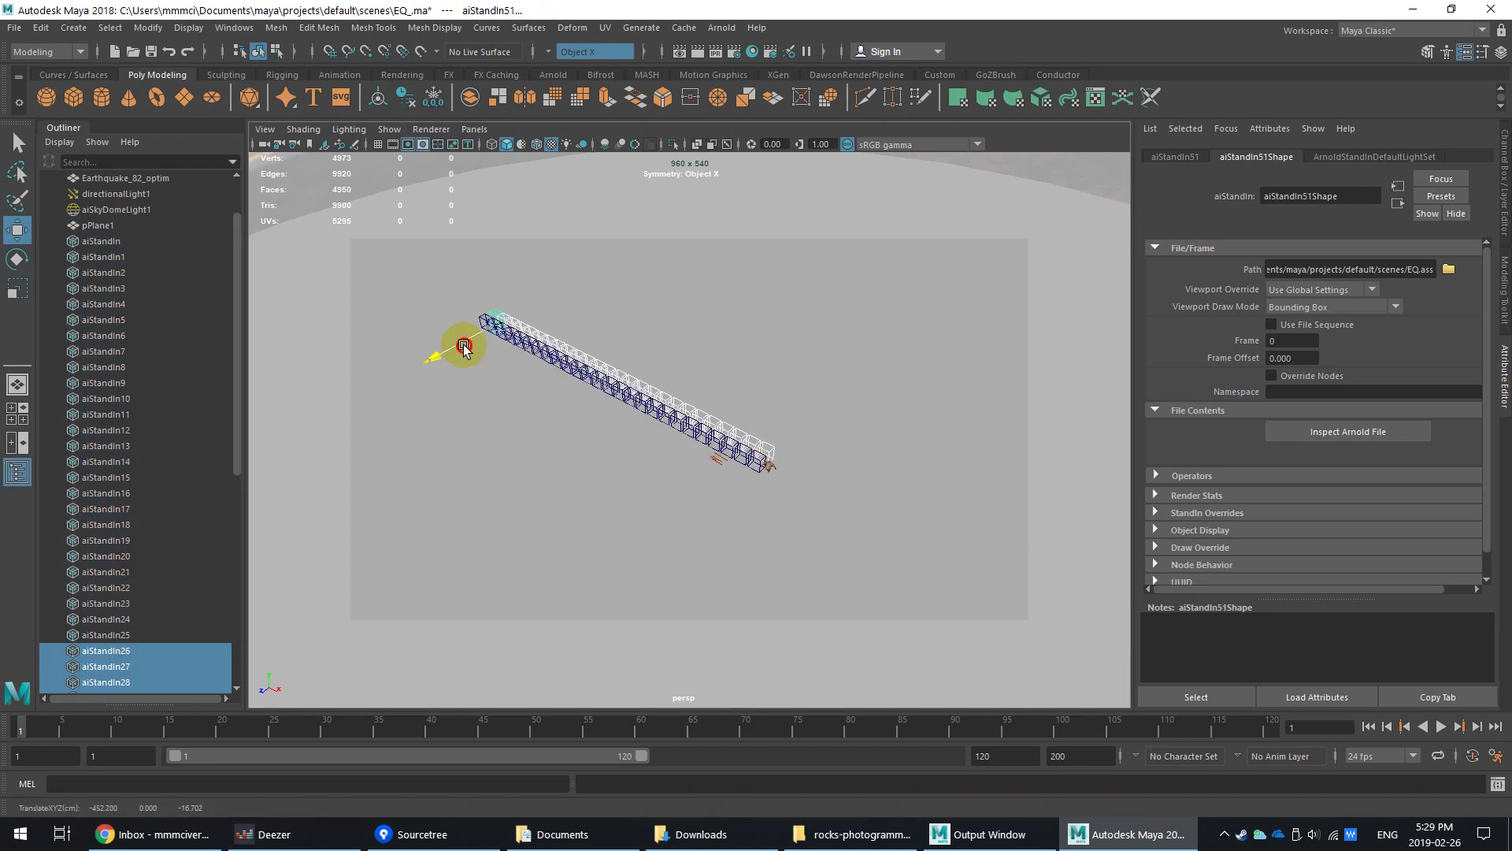
Step: Repeat the row duplication with the same Z offset to build a crowd of 34 rows of stand-ins
{"action": "key", "text": "shift+d"}
{"action": "key", "text": "shift+d"}
{"action": "key", "text": "shift+d"}
{"action": "key", "text": "shift+d"}
{"action": "key", "text": "shift+d"}
{"action": "key", "text": "shift+d"}
{"action": "key", "text": "shift+d"}
{"action": "key", "text": "shift+d"}
{"action": "key", "text": "shift+d"}
{"action": "key", "text": "shift+d"}
{"action": "key", "text": "shift+d"}
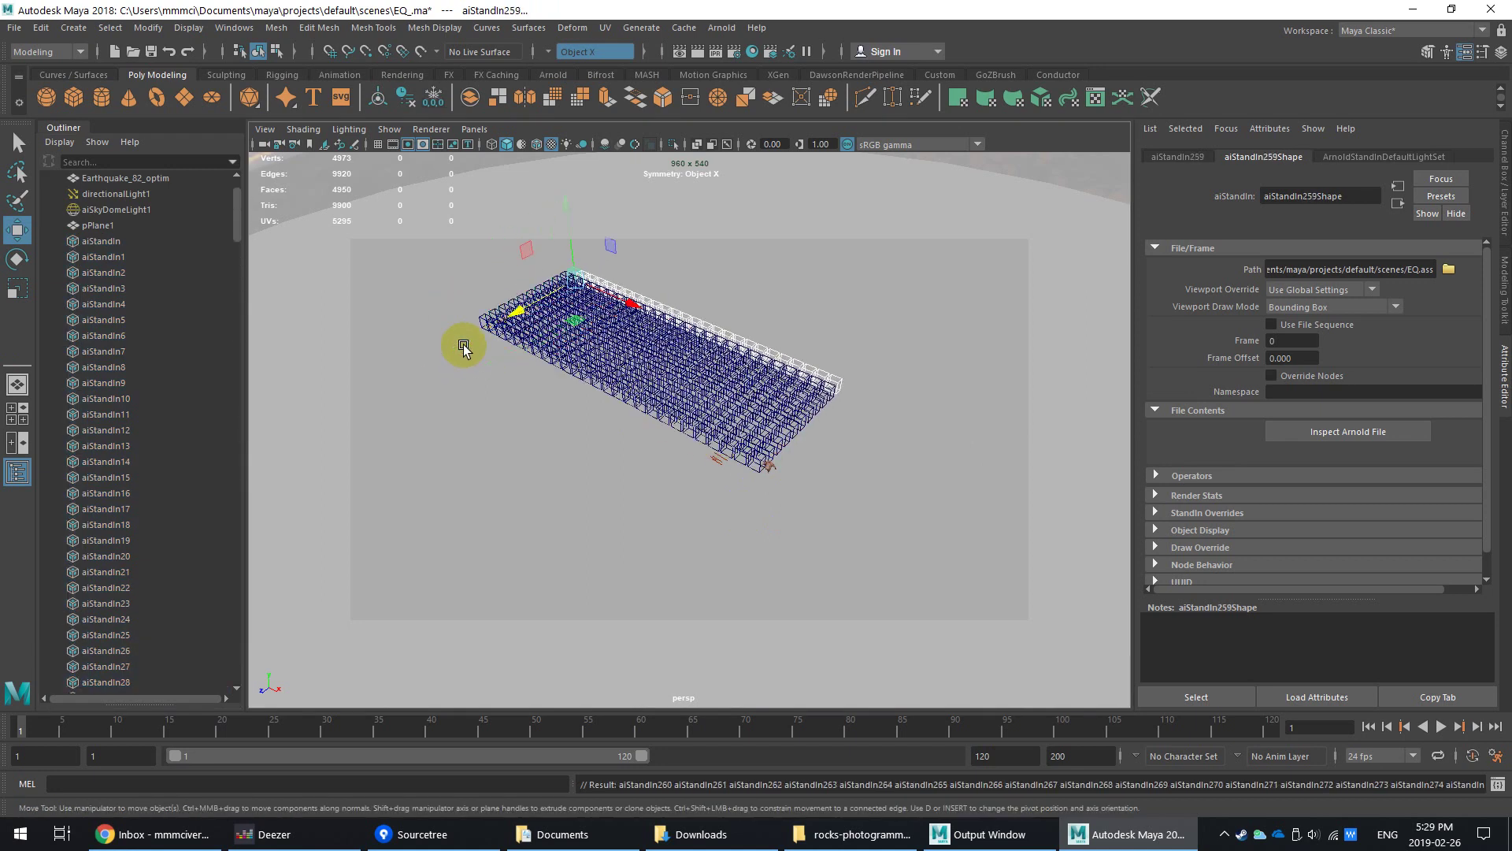
{"action": "key", "text": "shift+d"}
{"action": "key", "text": "shift+d"}
{"action": "key", "text": "shift+d"}
{"action": "key", "text": "shift+d"}
{"action": "key", "text": "shift+d"}
{"action": "key", "text": "shift+d"}
{"action": "key", "text": "shift+d"}
{"action": "key", "text": "shift+d"}
{"action": "key", "text": "shift+d"}
{"action": "key", "text": "shift+d"}
{"action": "key", "text": "shift+d"}
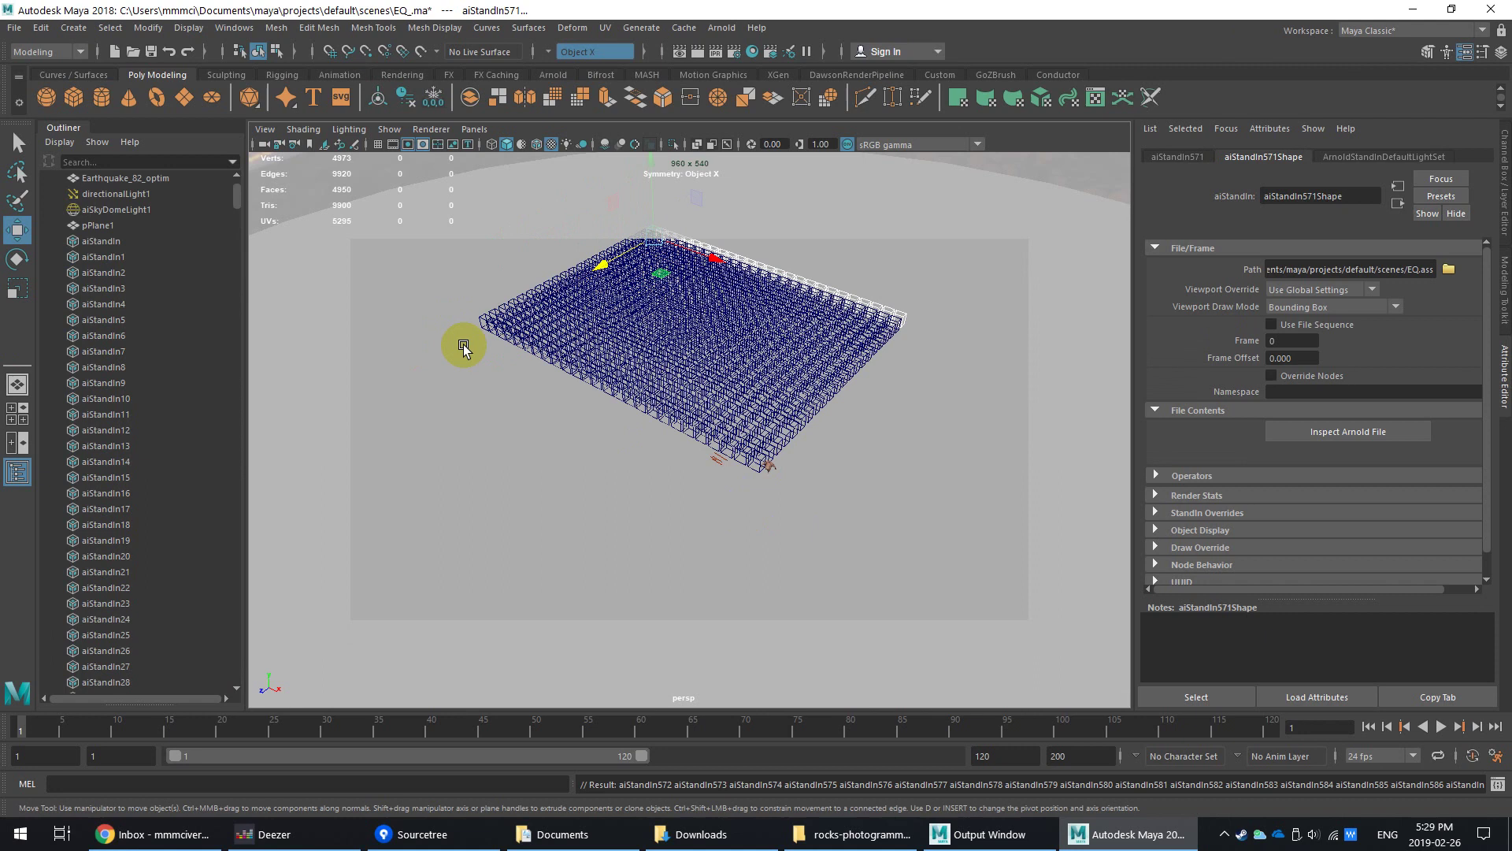
{"action": "key", "text": "shift+d"}
{"action": "key", "text": "shift+d"}
{"action": "key", "text": "shift+d"}
{"action": "key", "text": "shift+d"}
{"action": "key", "text": "shift+d"}
{"action": "key", "text": "shift+d"}
{"action": "key", "text": "shift+d"}
{"action": "key", "text": "shift+d"}
{"action": "key", "text": "shift+d"}
{"action": "key", "text": "shift+d"}
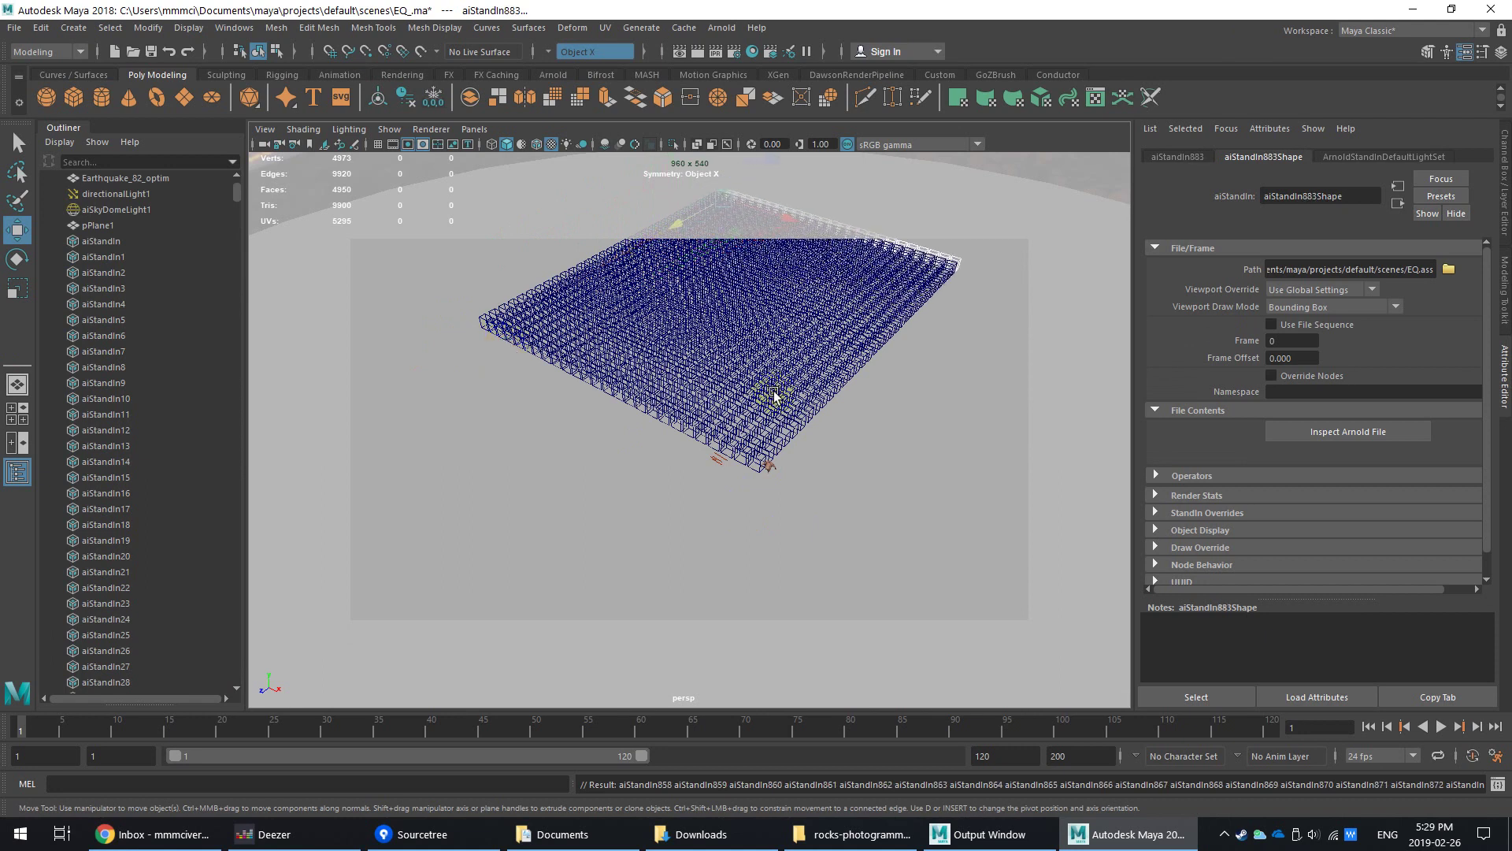
Step: Render the whole crowd of stand-ins from a low angle in Arnold RenderView and close the render window
{"action": "left_click_drag", "start_coordinate": [763, 404], "coordinate": [784, 480], "text": "alt"}
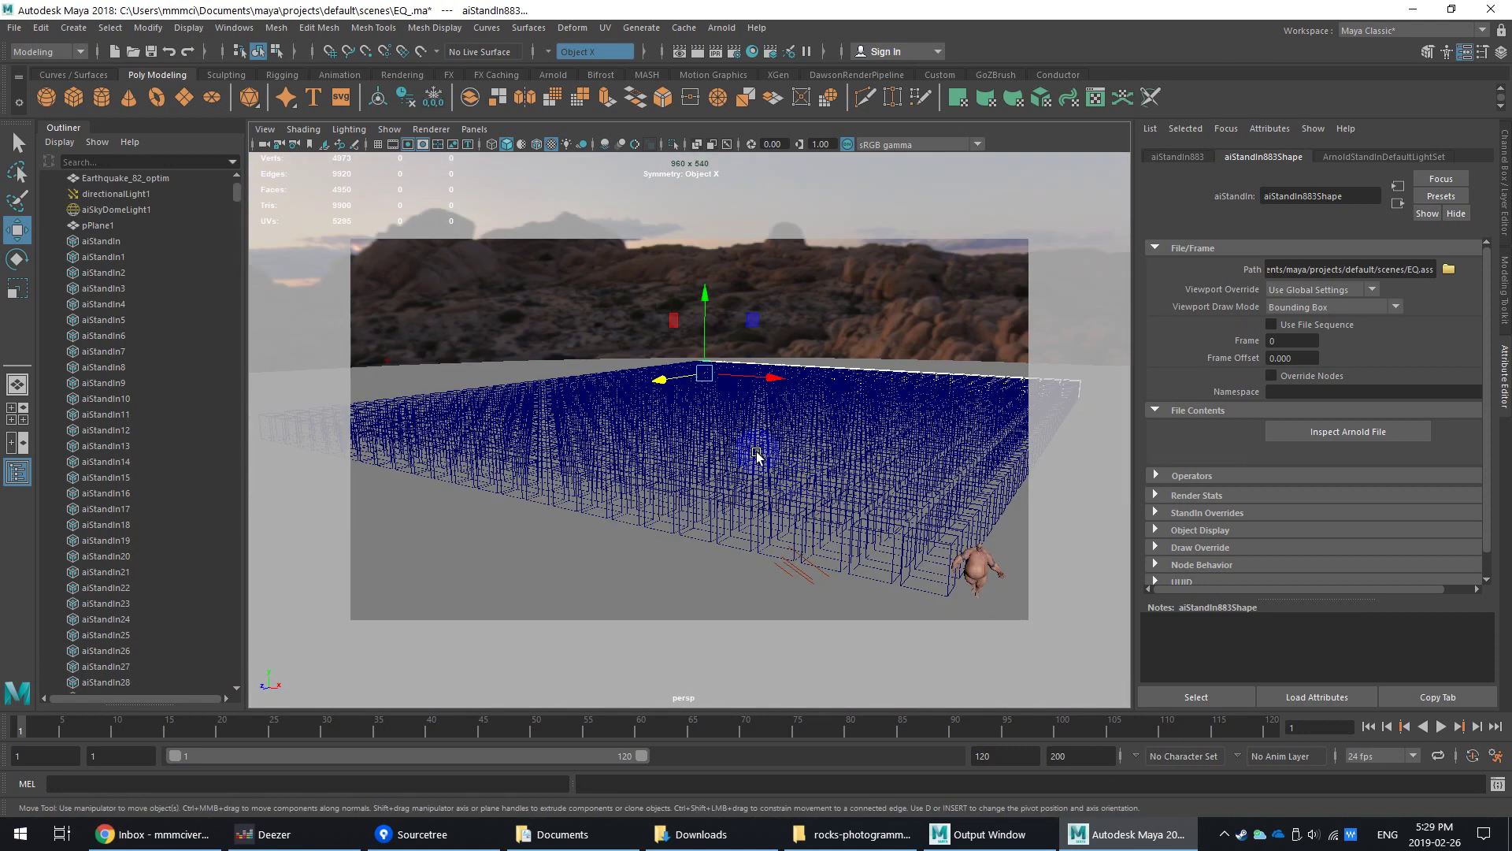
{"action": "right_click_drag", "start_coordinate": [756, 456], "coordinate": [697, 402], "text": "alt"}
{"action": "left_click_drag", "start_coordinate": [697, 401], "coordinate": [601, 465], "text": "alt"}
{"action": "right_click_drag", "start_coordinate": [708, 315], "coordinate": [679, 288], "text": "alt"}
{"action": "left_click_drag", "start_coordinate": [679, 287], "coordinate": [769, 349], "text": "alt"}
{"action": "right_click_drag", "start_coordinate": [769, 348], "coordinate": [709, 310], "text": "alt"}
{"action": "mouse_move", "coordinate": [709, 311]}
{"action": "left_mouse_down", "text": "alt"}
{"action": "mouse_move", "coordinate": [749, 331]}
{"action": "mouse_move", "coordinate": [749, 186]}
{"action": "left_mouse_up", "text": "alt"}
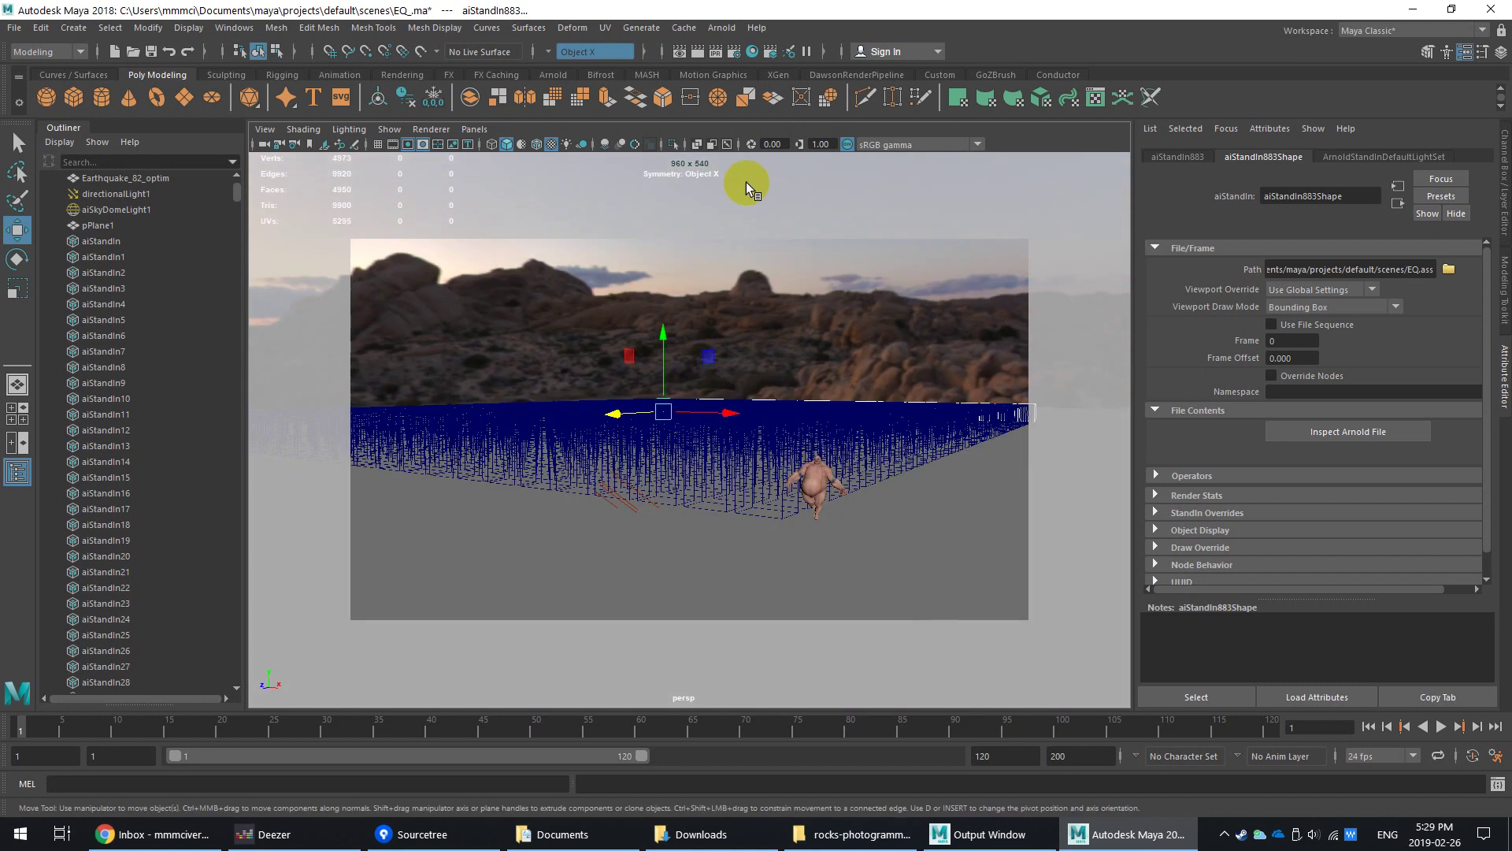
{"action": "left_click", "coordinate": [722, 52]}
{"action": "left_click", "coordinate": [720, 28]}
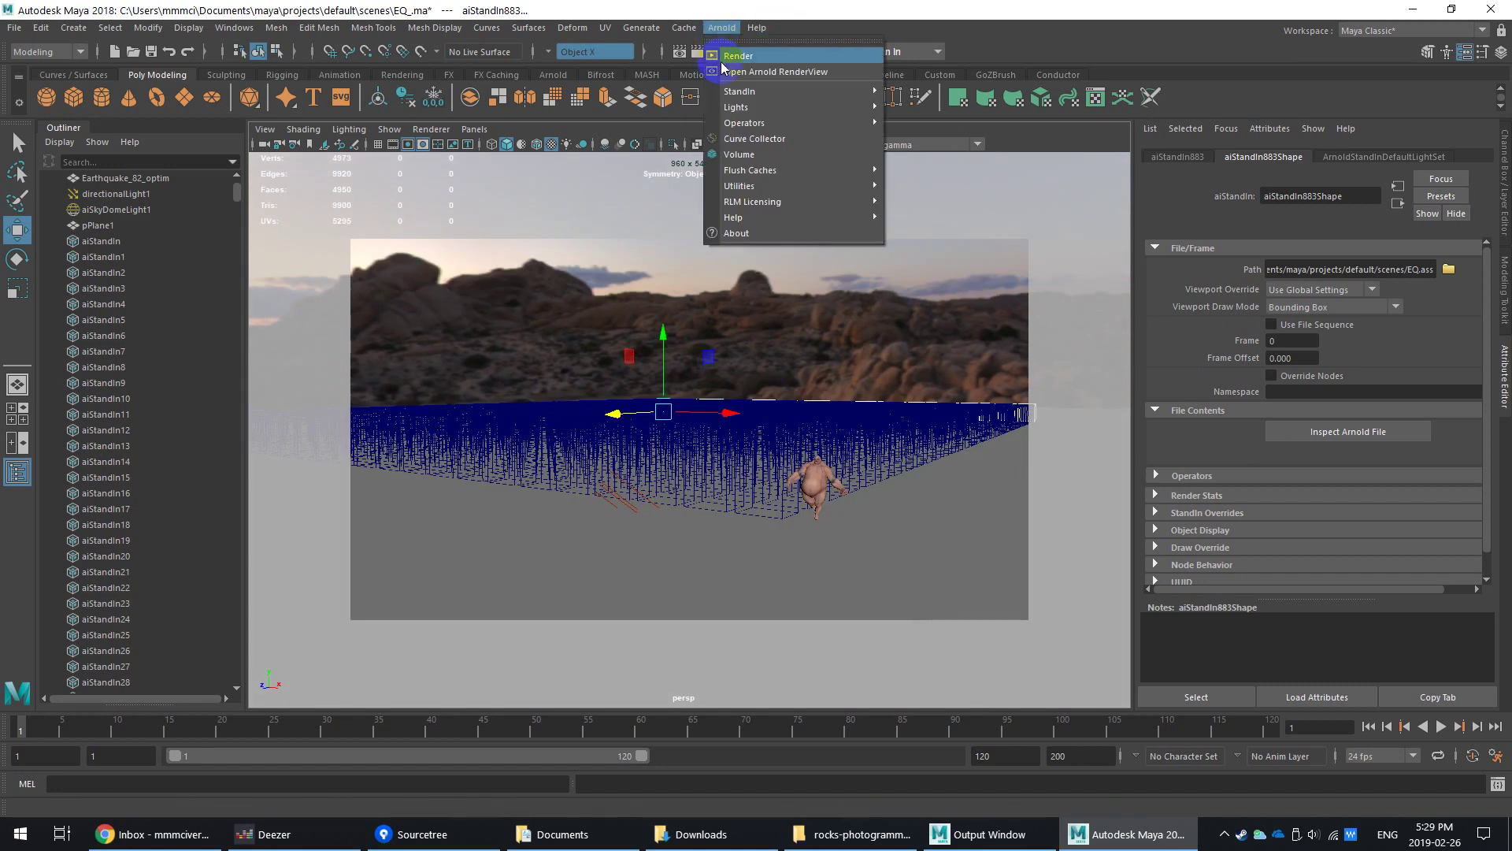
{"action": "left_click", "coordinate": [721, 68]}
{"action": "left_click", "coordinate": [426, 666]}
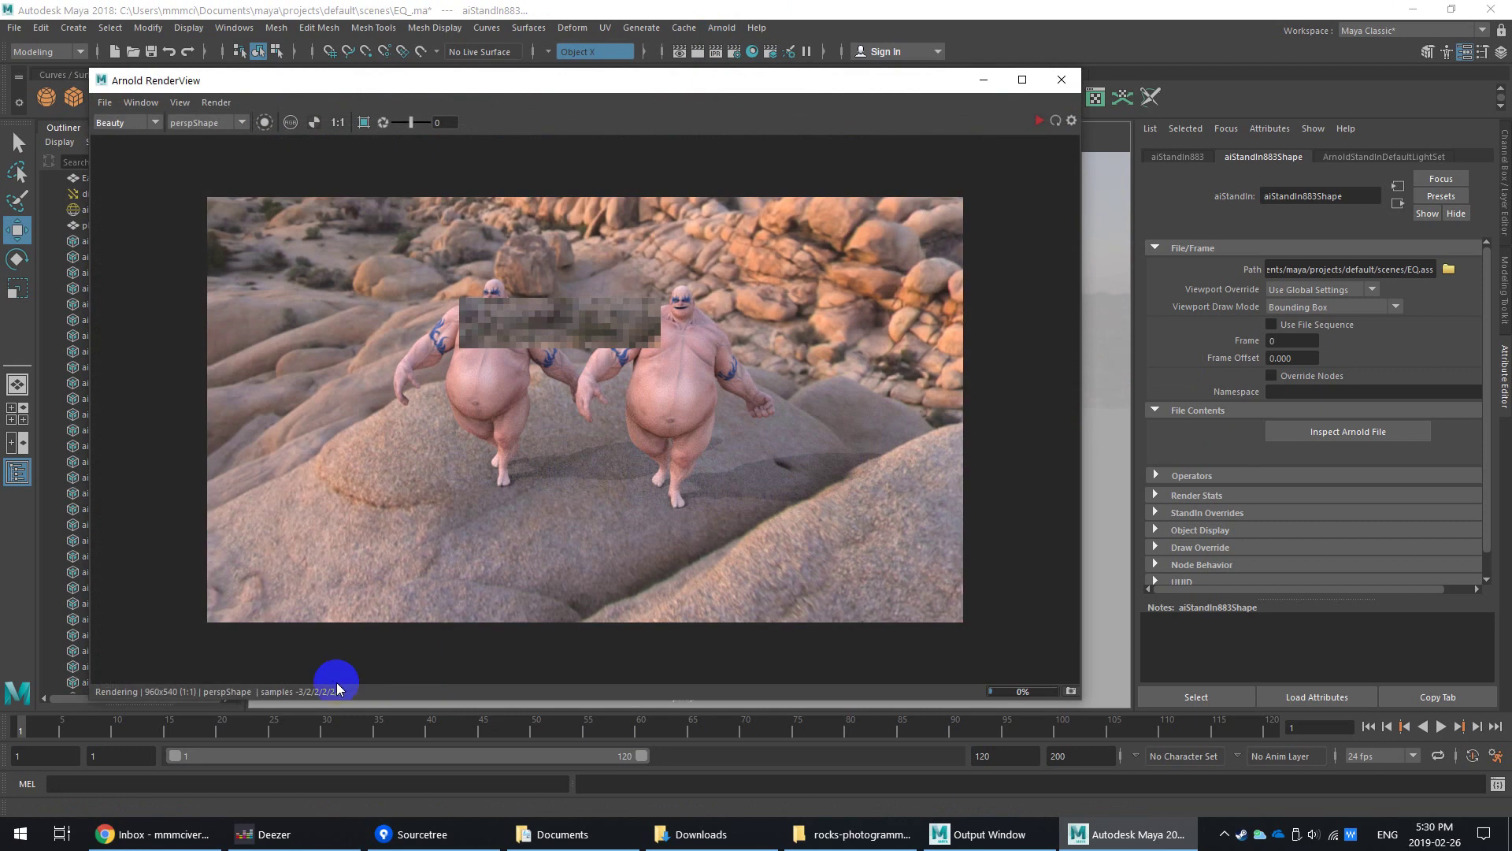
{"action": "left_click", "coordinate": [1040, 121]}
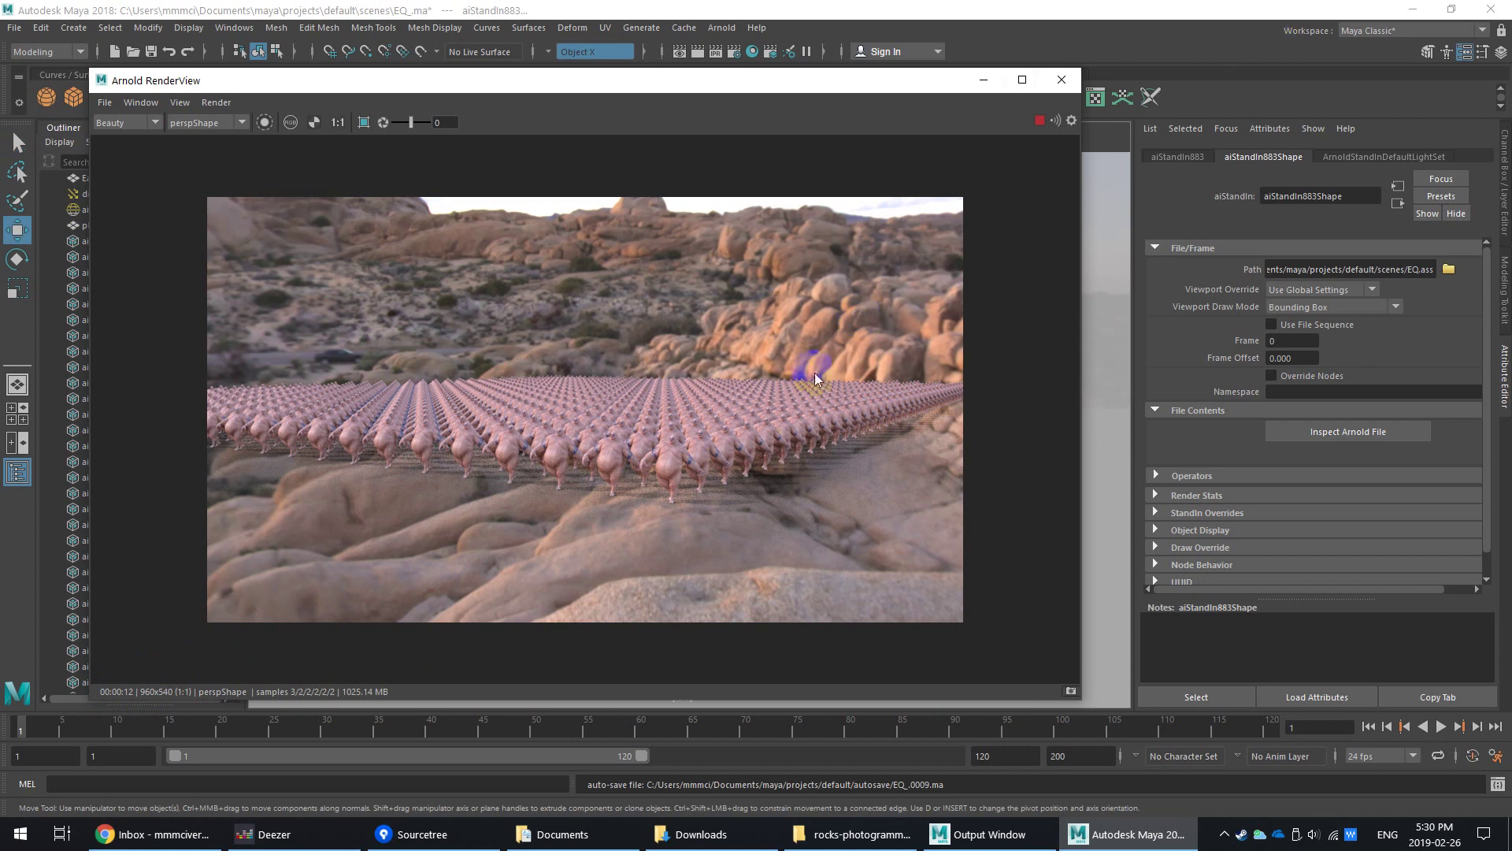
{"action": "left_click", "coordinate": [1060, 81]}
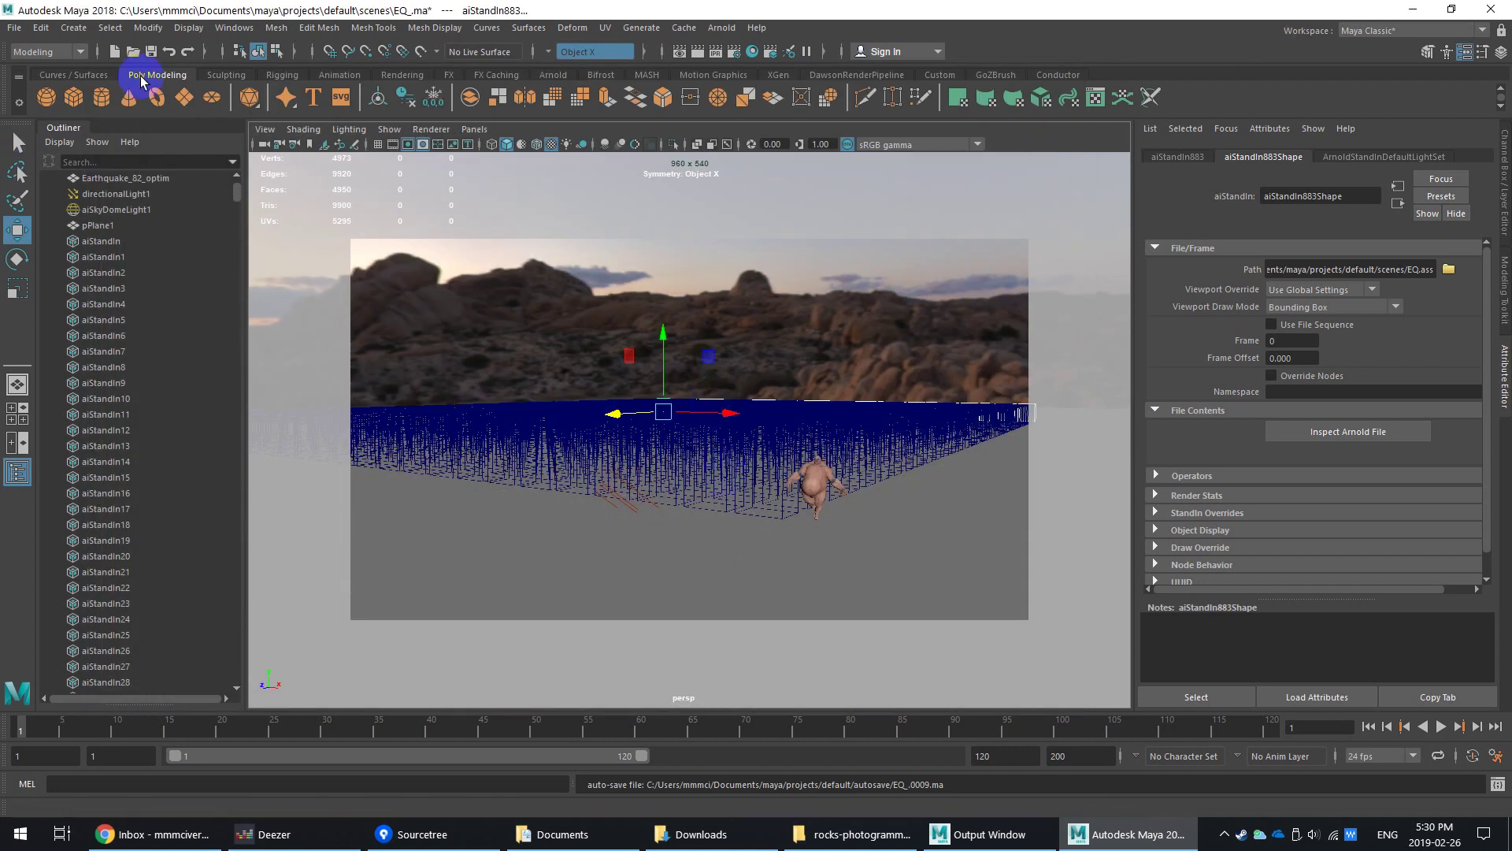
{"action": "left_click", "coordinate": [14, 27]}
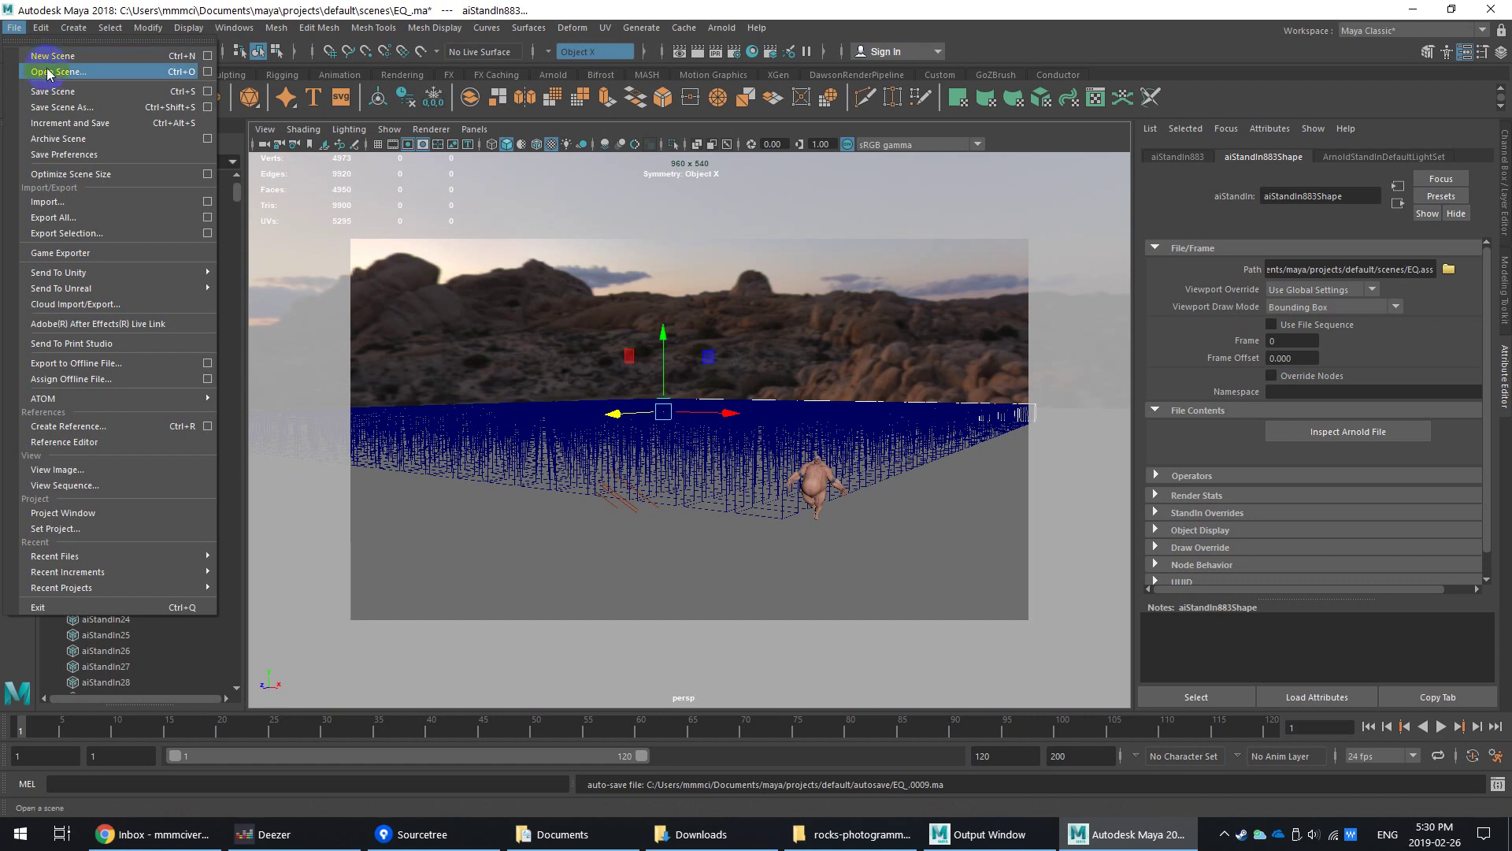
{"action": "left_click", "coordinate": [49, 72]}
{"action": "left_click", "coordinate": [291, 283]}
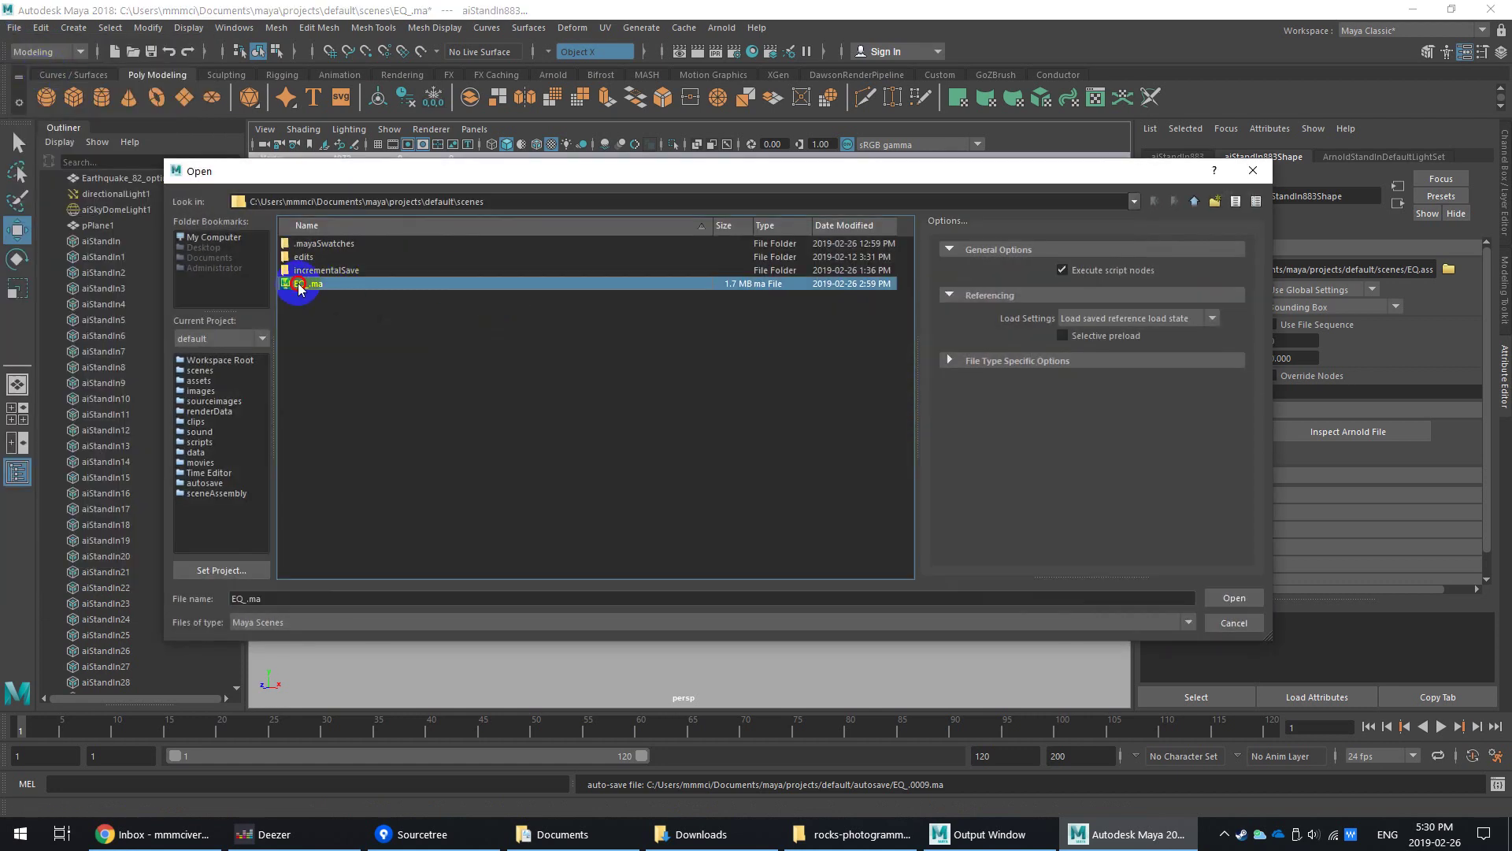
{"action": "left_click", "coordinate": [1234, 623]}
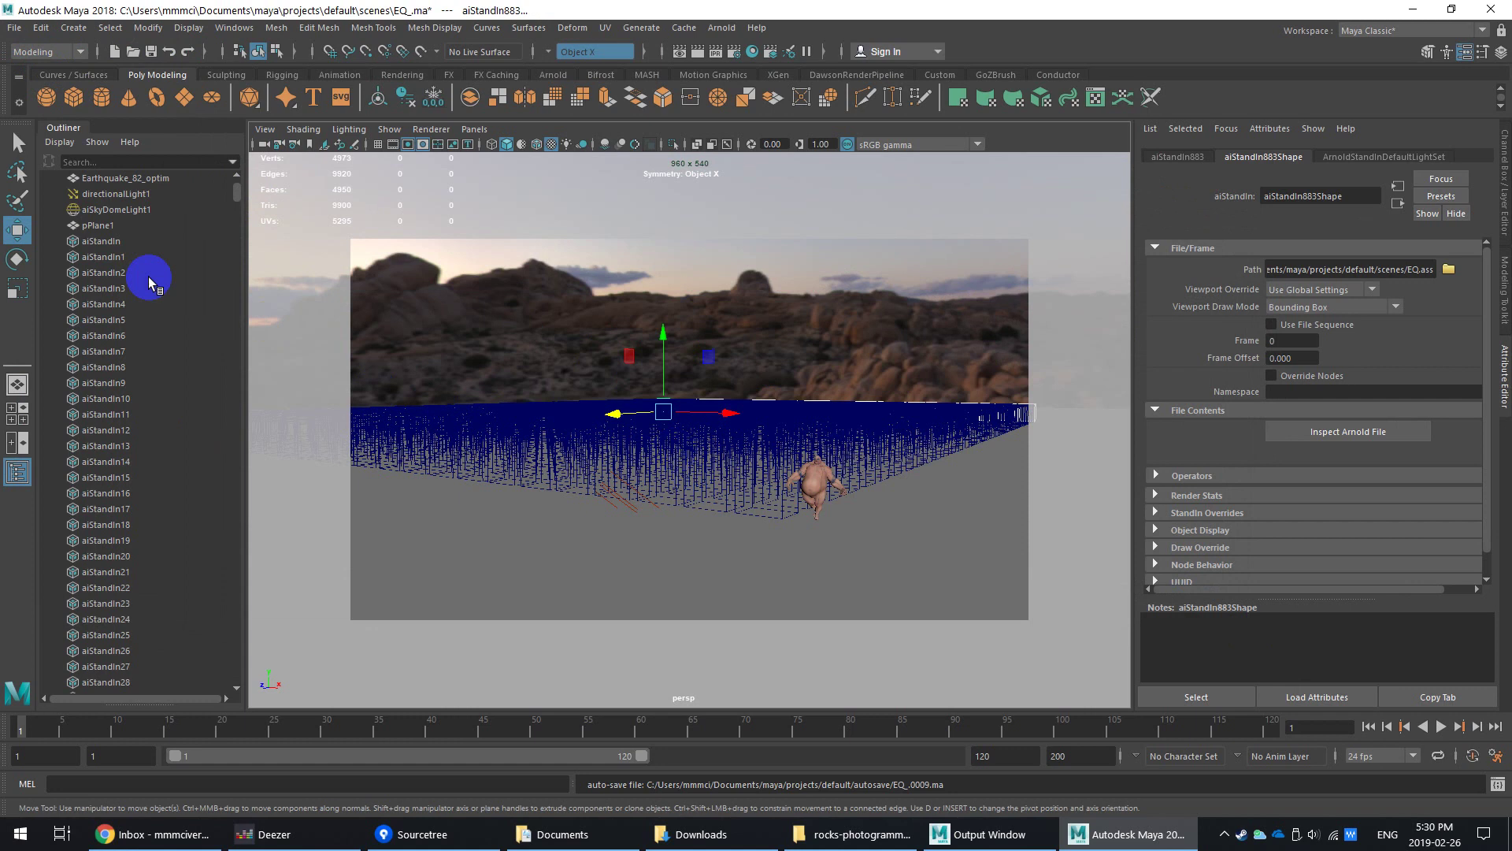
Step: Delete all the stand-ins and the original character mesh Earthquake_82_optim from the scene
{"action": "left_click", "coordinate": [106, 241]}
{"action": "scroll", "coordinate": [140, 606], "scroll_direction": "down", "scroll_amount": 10}
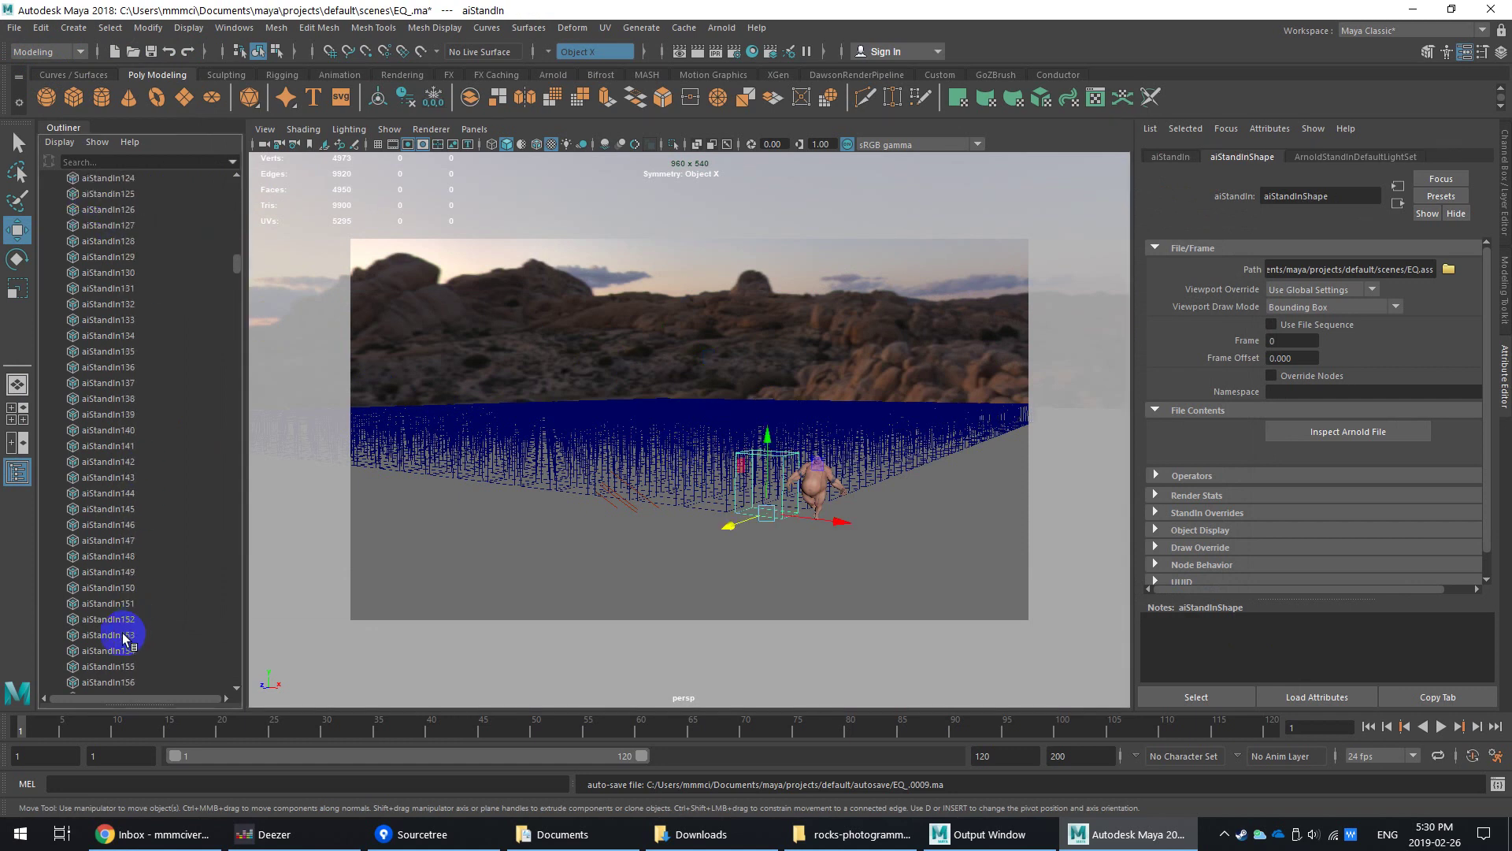
{"action": "left_click_drag", "start_coordinate": [236, 260], "coordinate": [203, 693]}
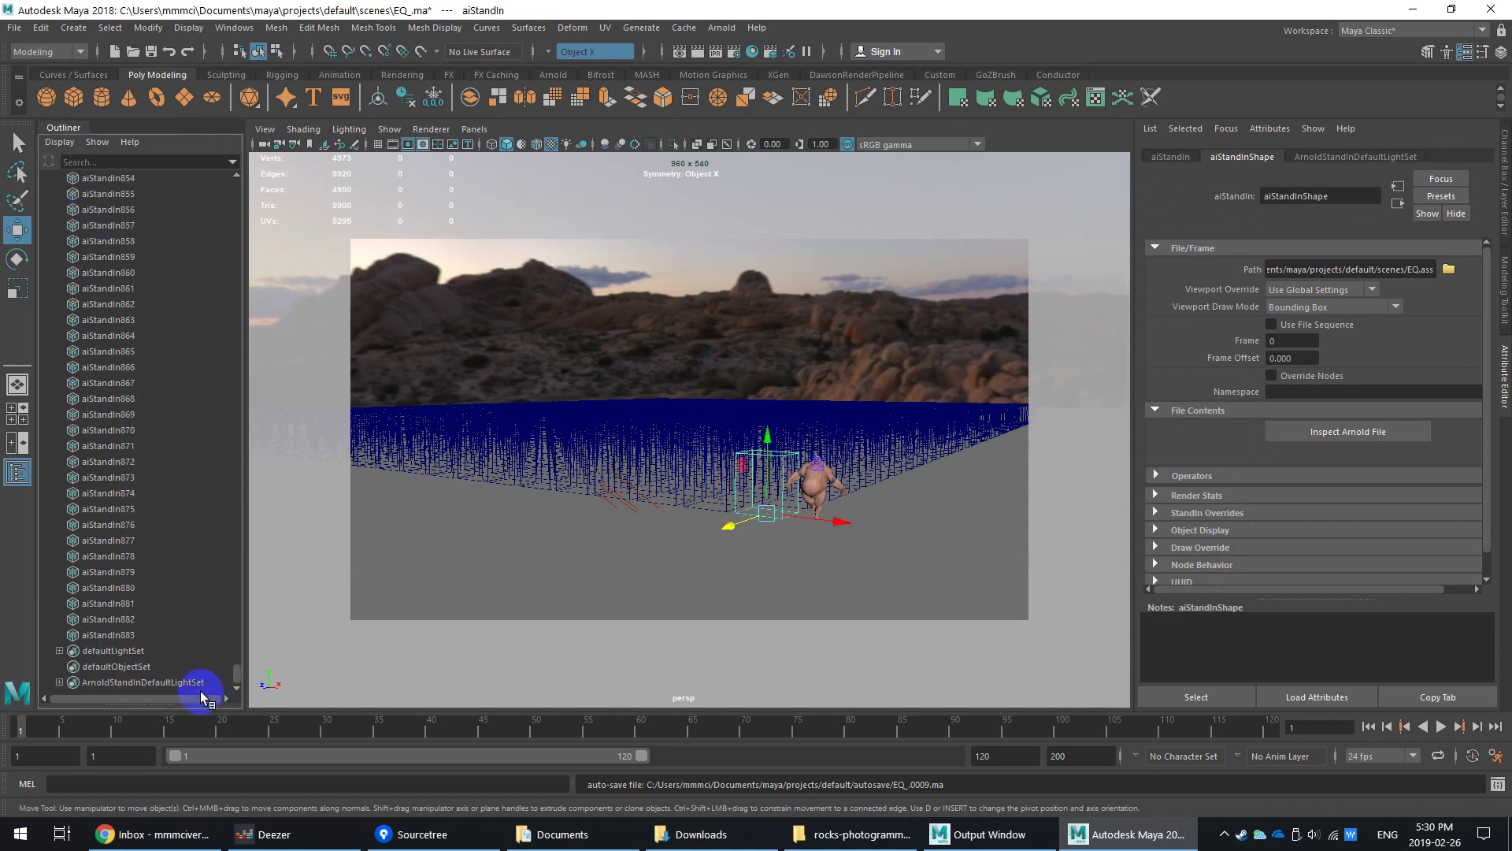
{"action": "left_click", "coordinate": [110, 629], "text": "shift"}
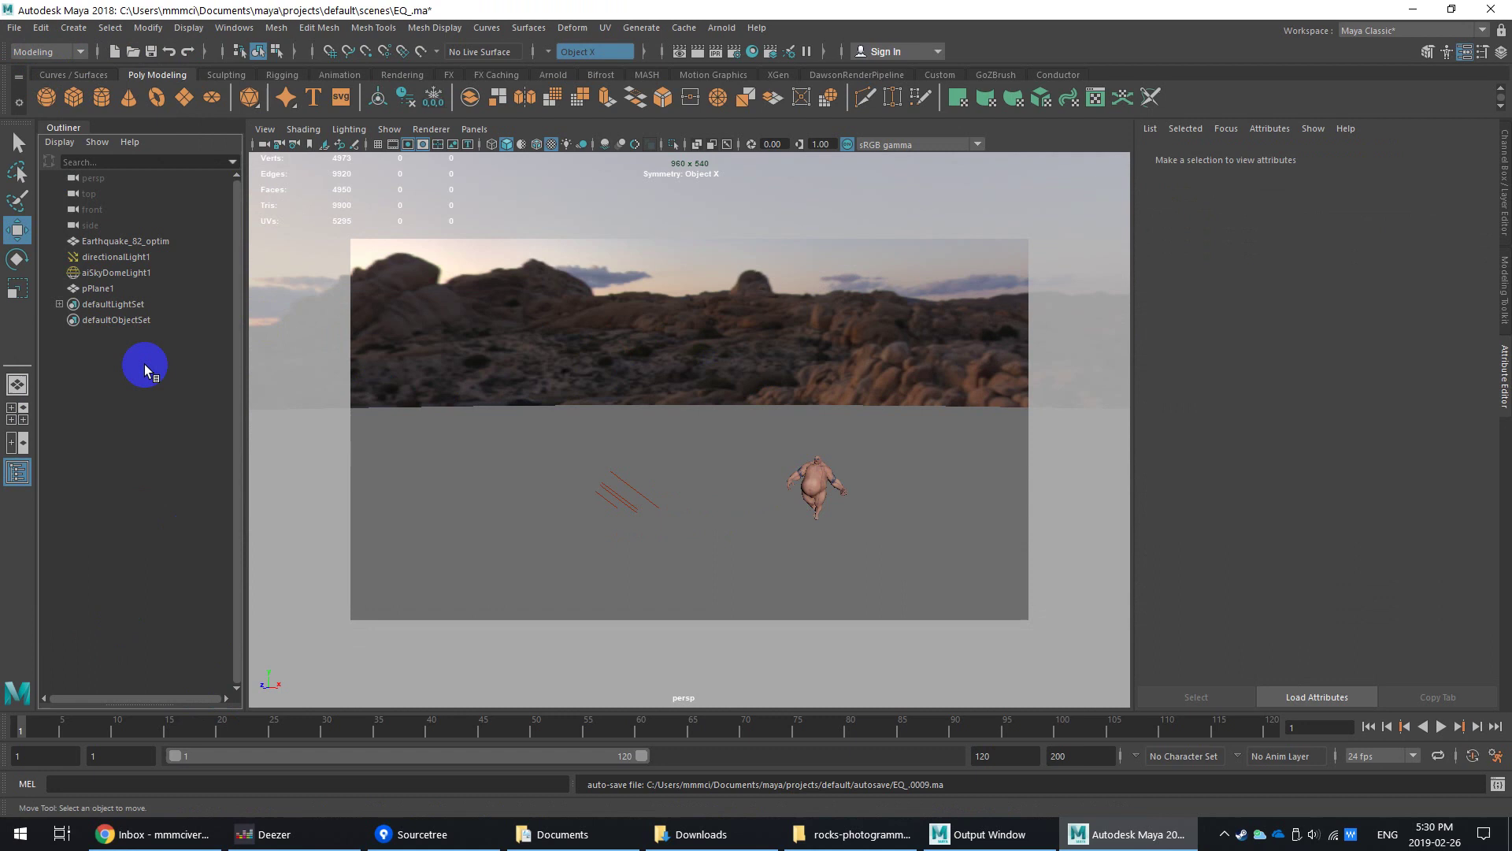
{"action": "left_click", "coordinate": [119, 245]}
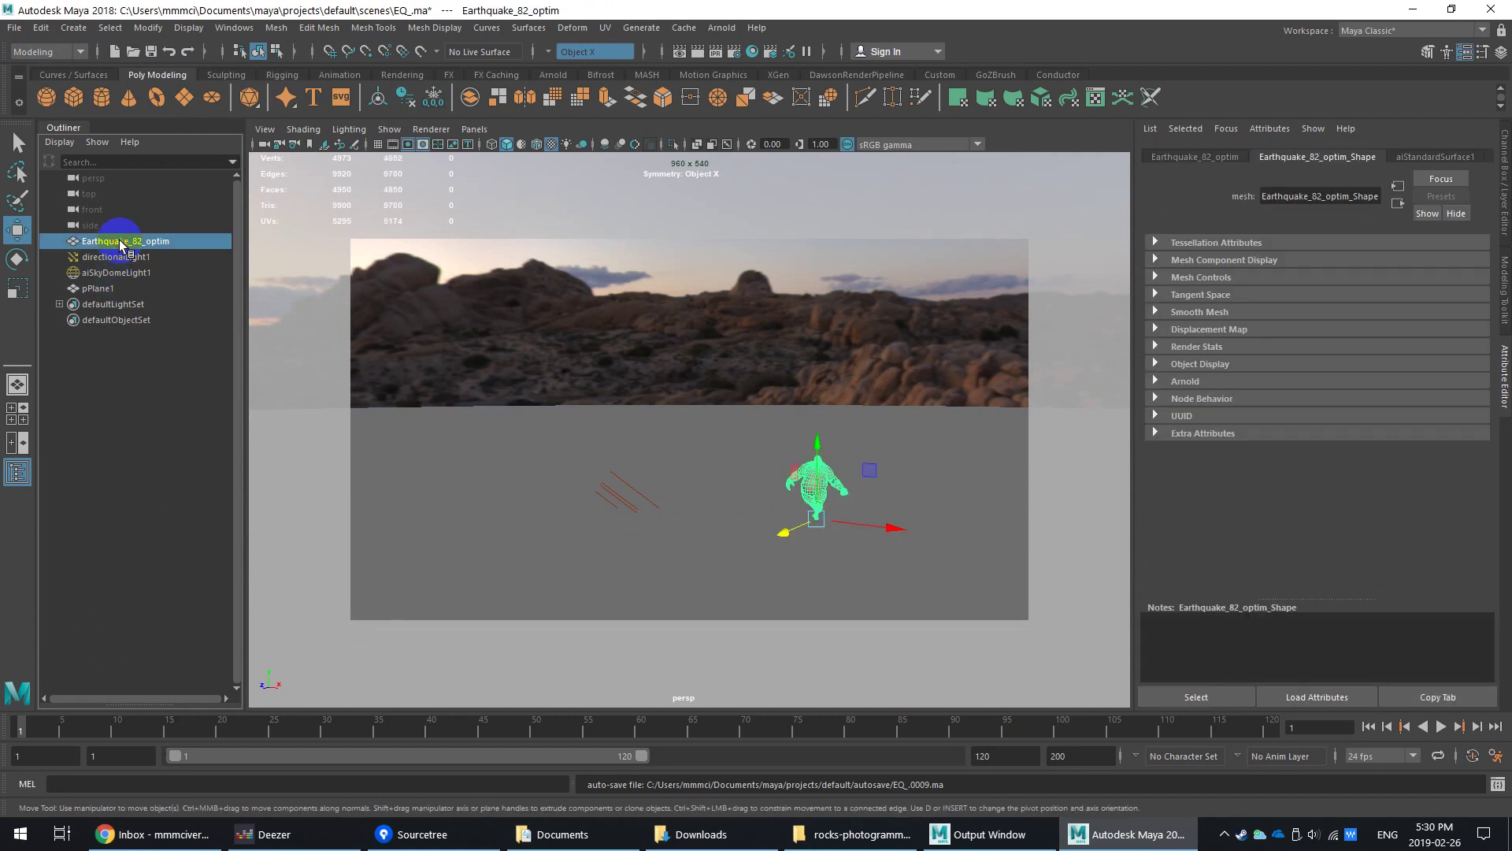
{"action": "key", "text": "Delete"}
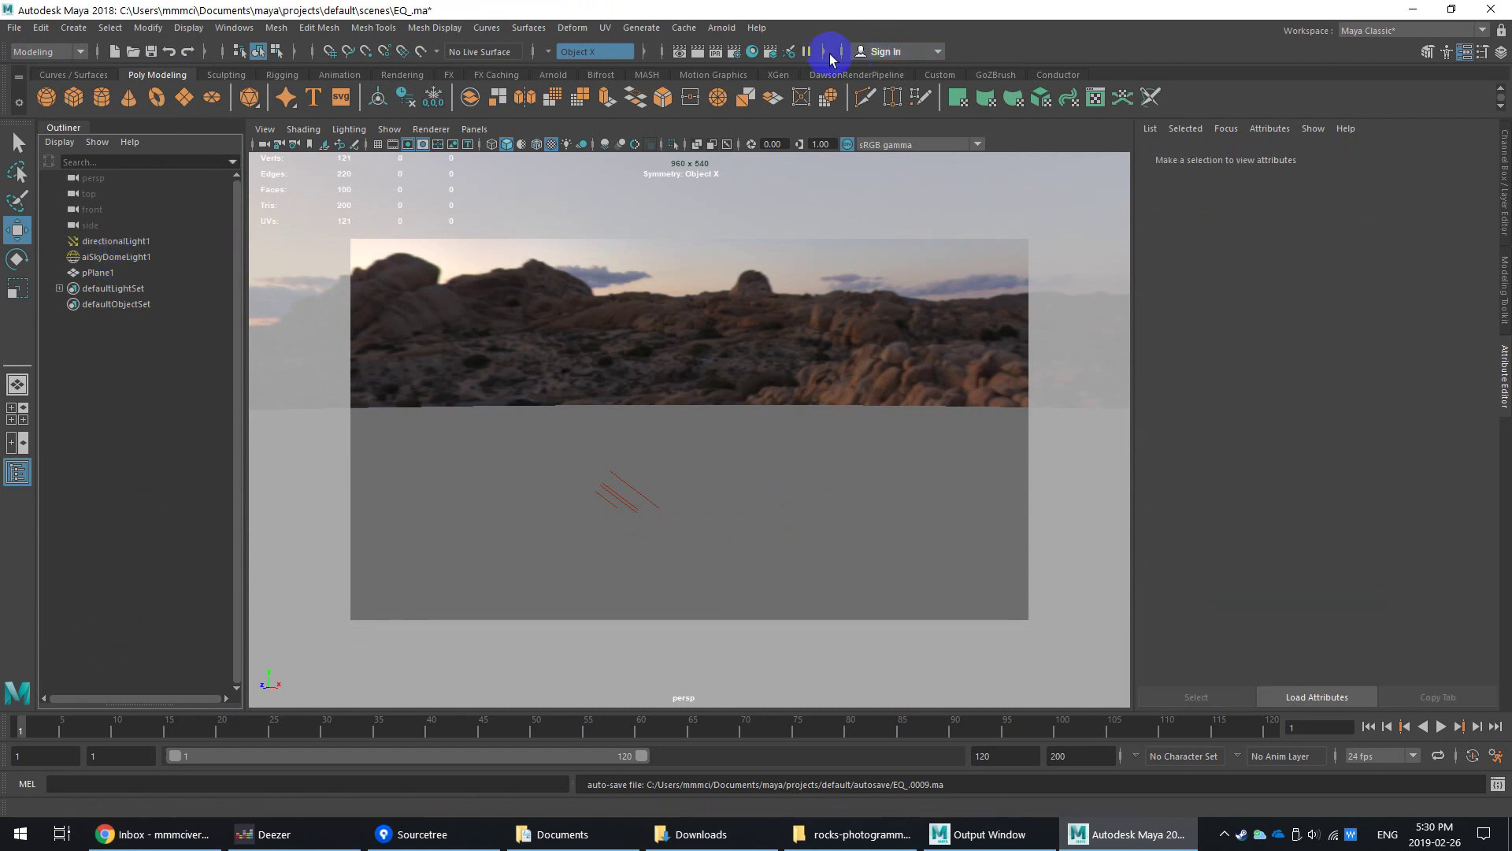
Step: Create a new Arnold stand-in, load Set.ass into it and frame it in the view
{"action": "left_click", "coordinate": [723, 28]}
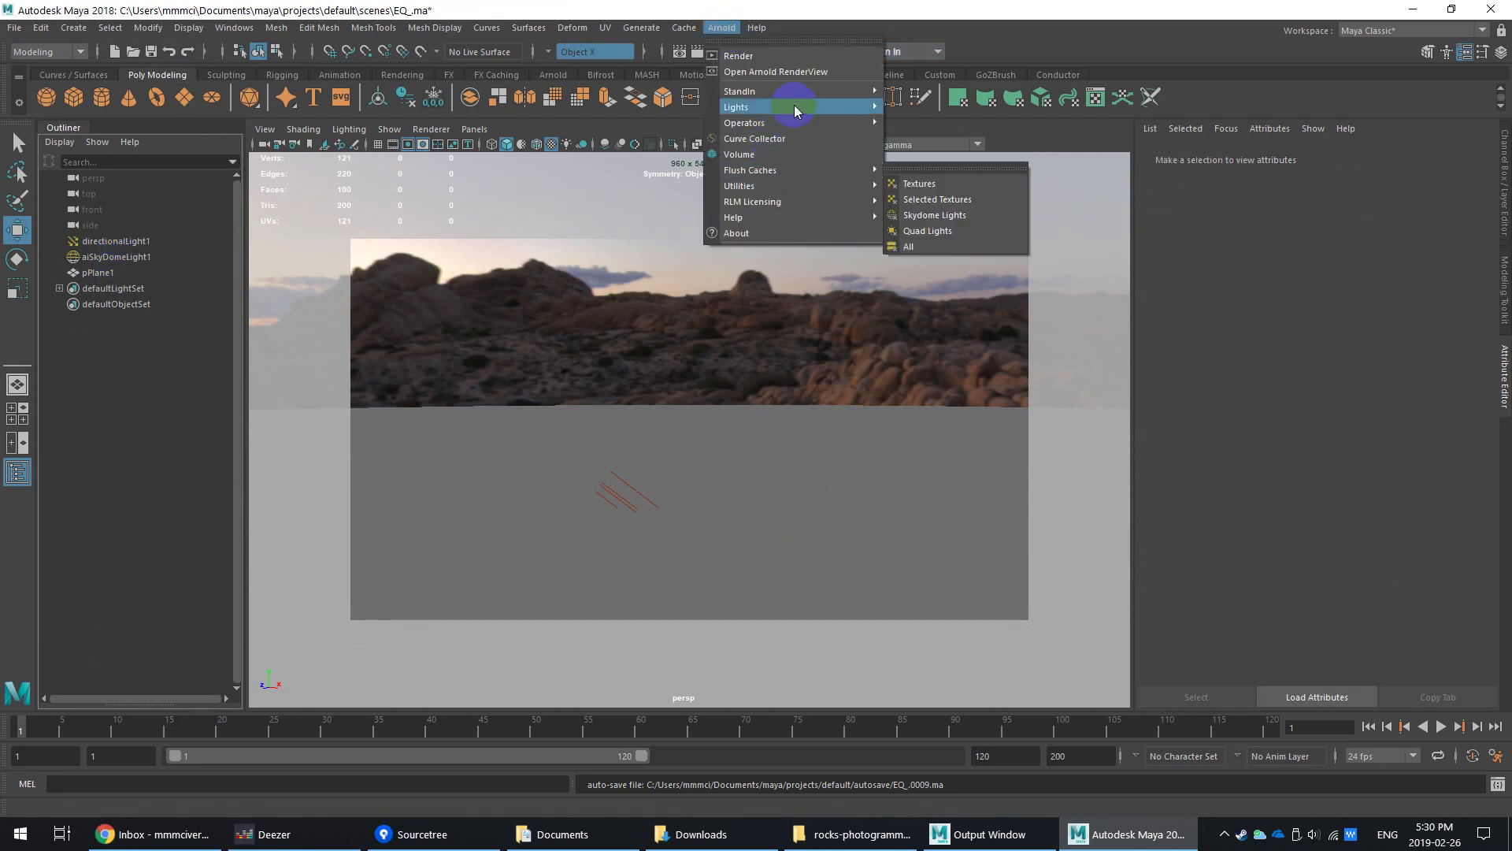
{"action": "mouse_move", "coordinate": [807, 92]}
{"action": "left_click", "coordinate": [898, 108]}
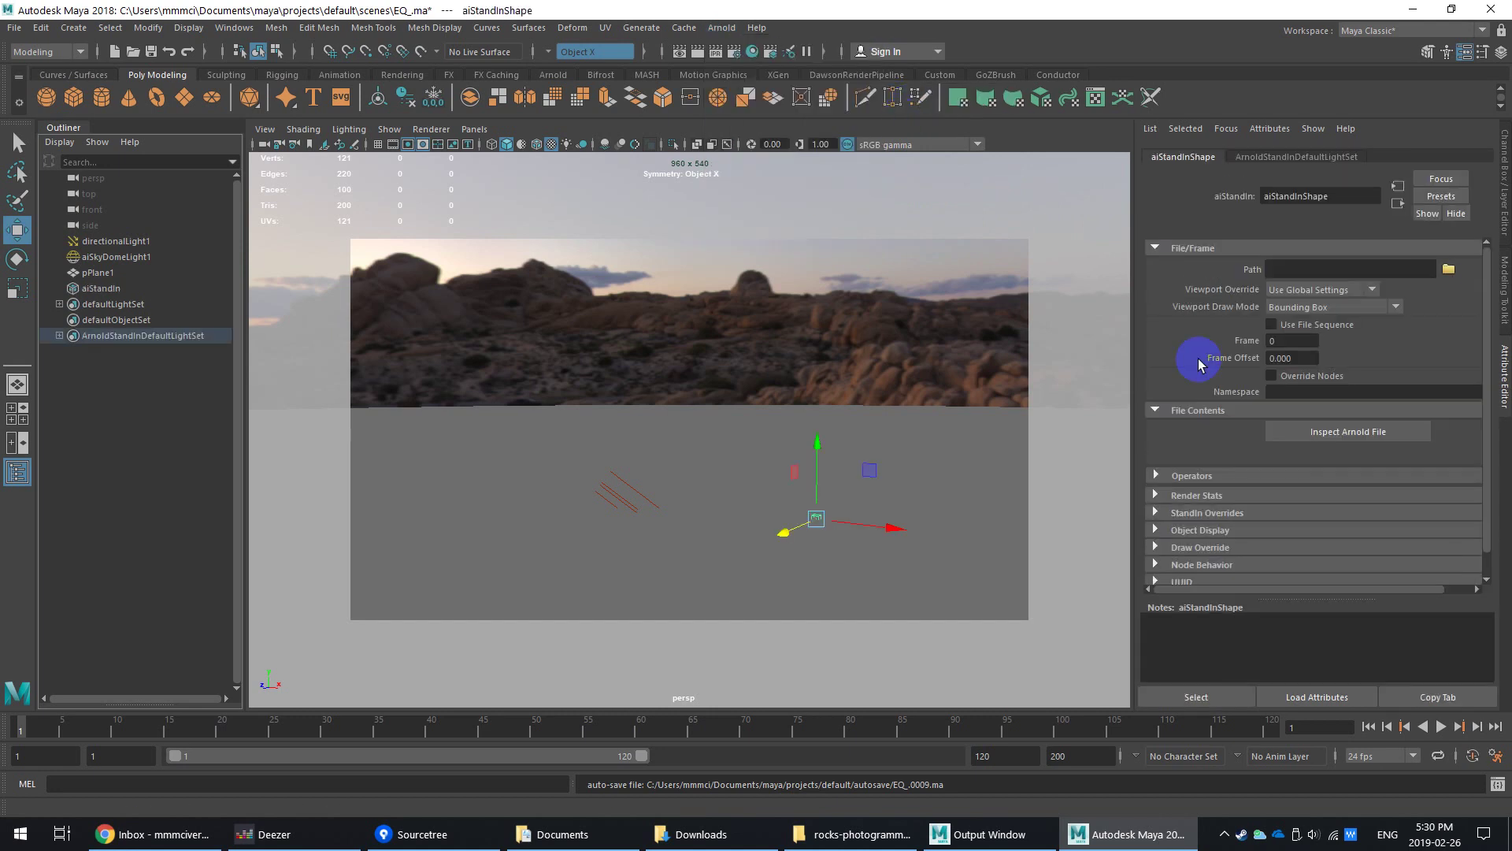
{"action": "left_click", "coordinate": [1448, 270]}
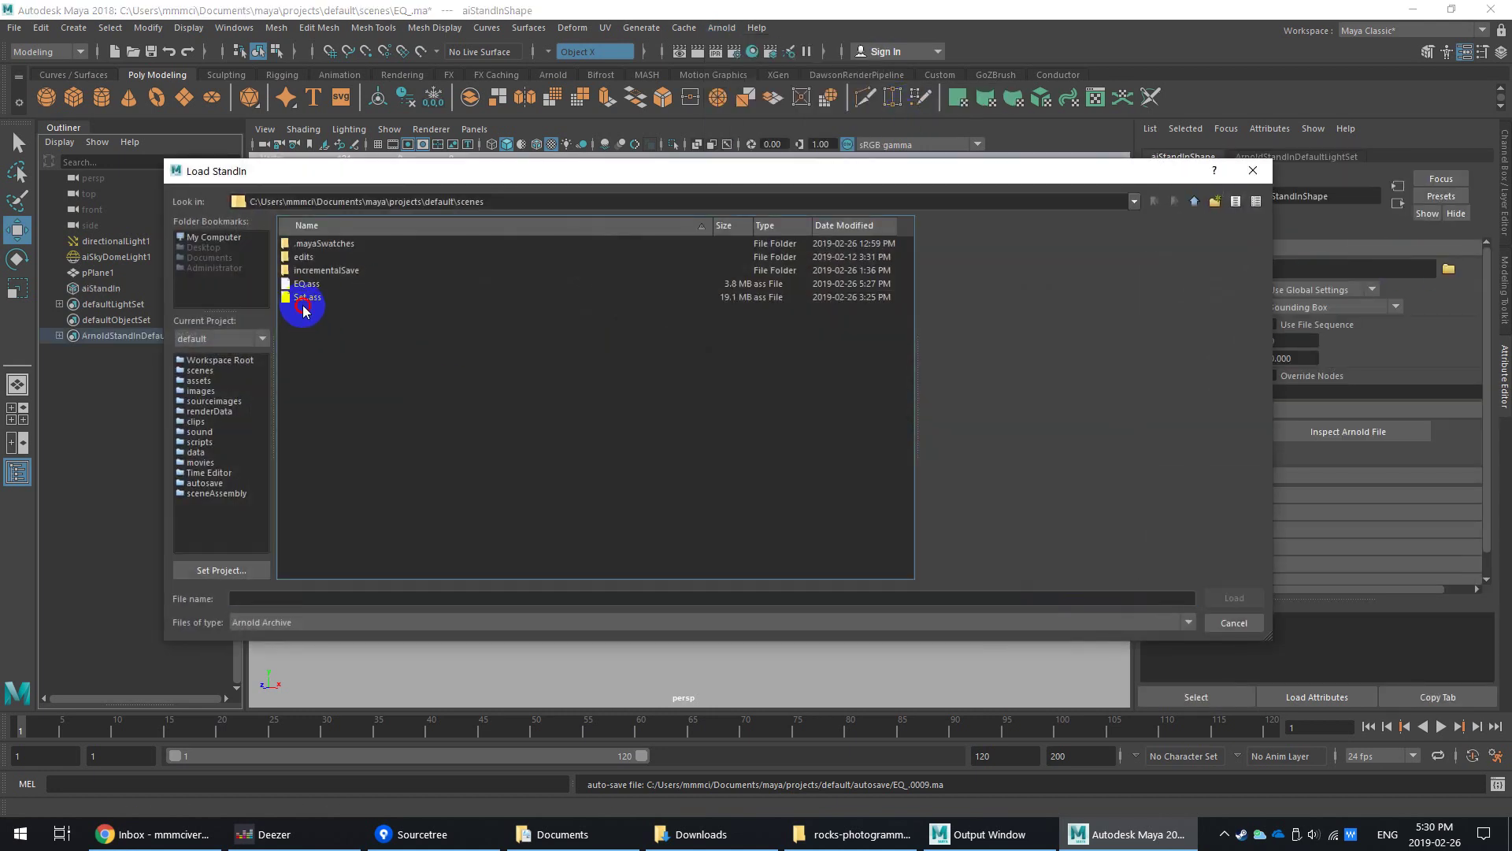
{"action": "left_click", "coordinate": [312, 300]}
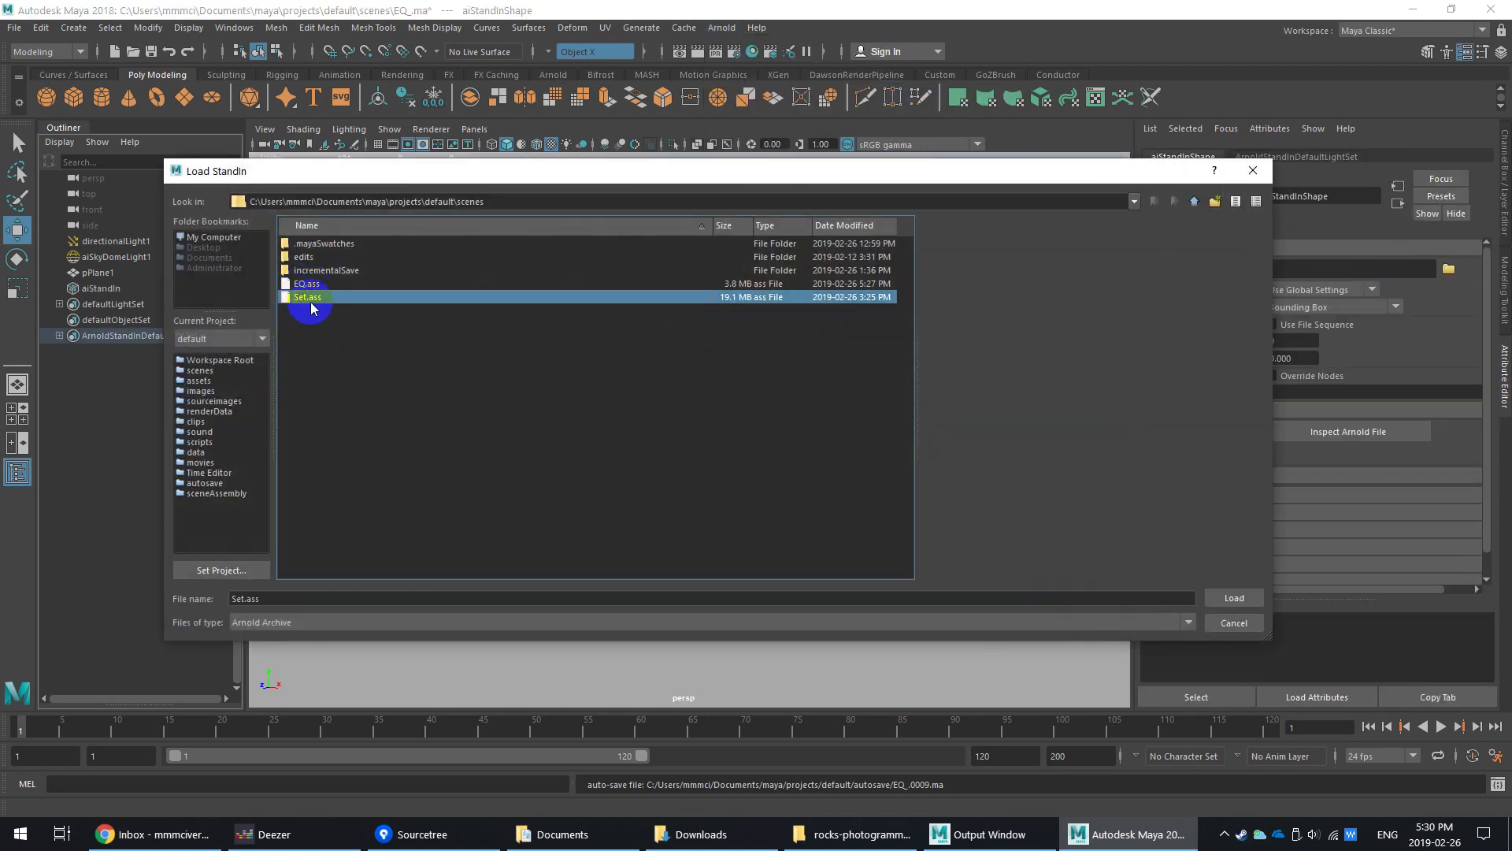
{"action": "double_click", "coordinate": [311, 298]}
{"action": "key", "text": "f"}
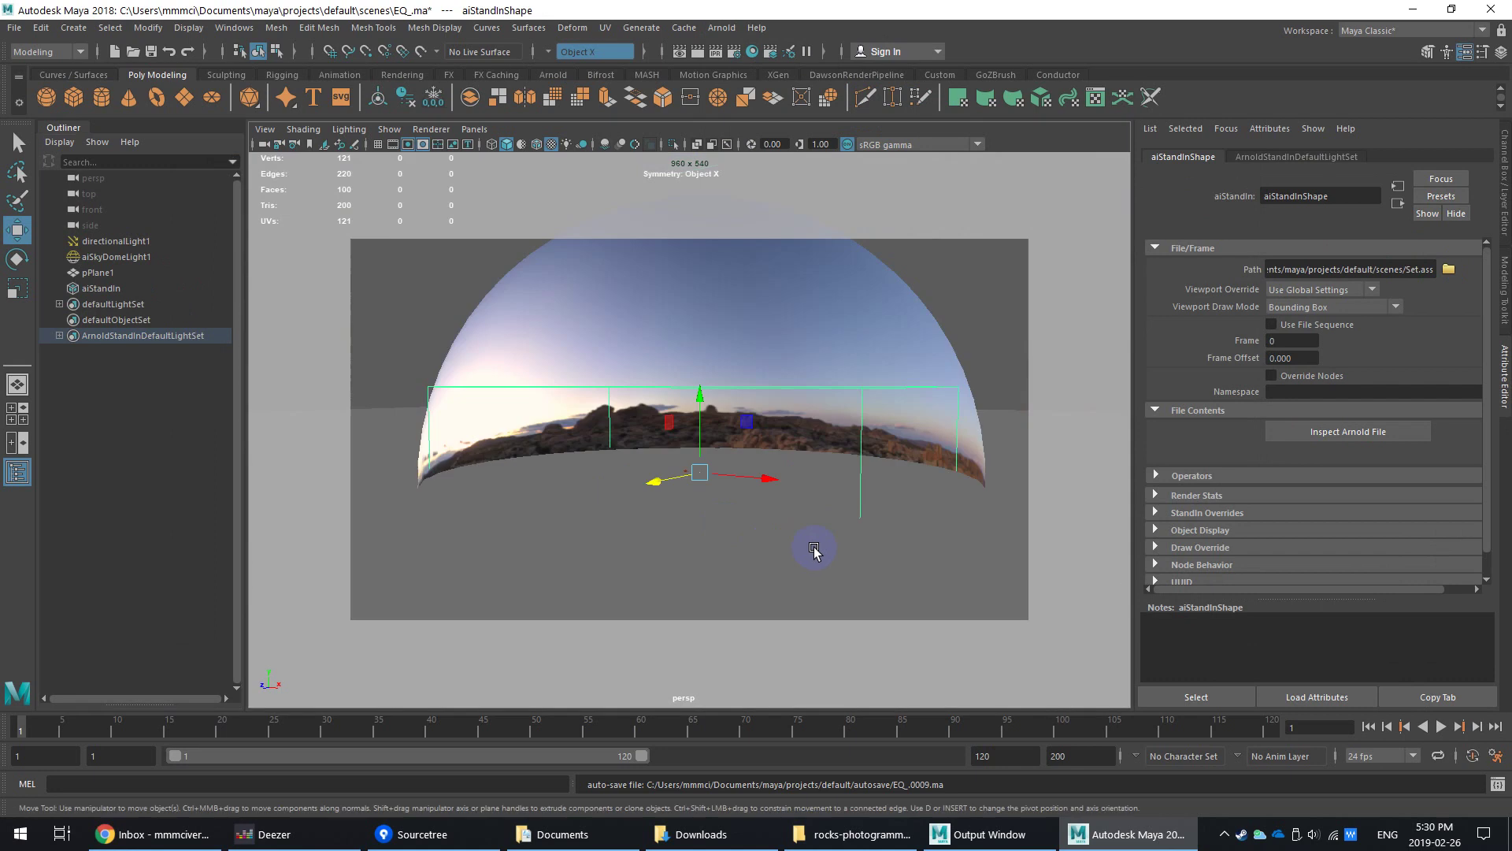
{"action": "left_click_drag", "start_coordinate": [795, 486], "coordinate": [749, 457], "text": "alt"}
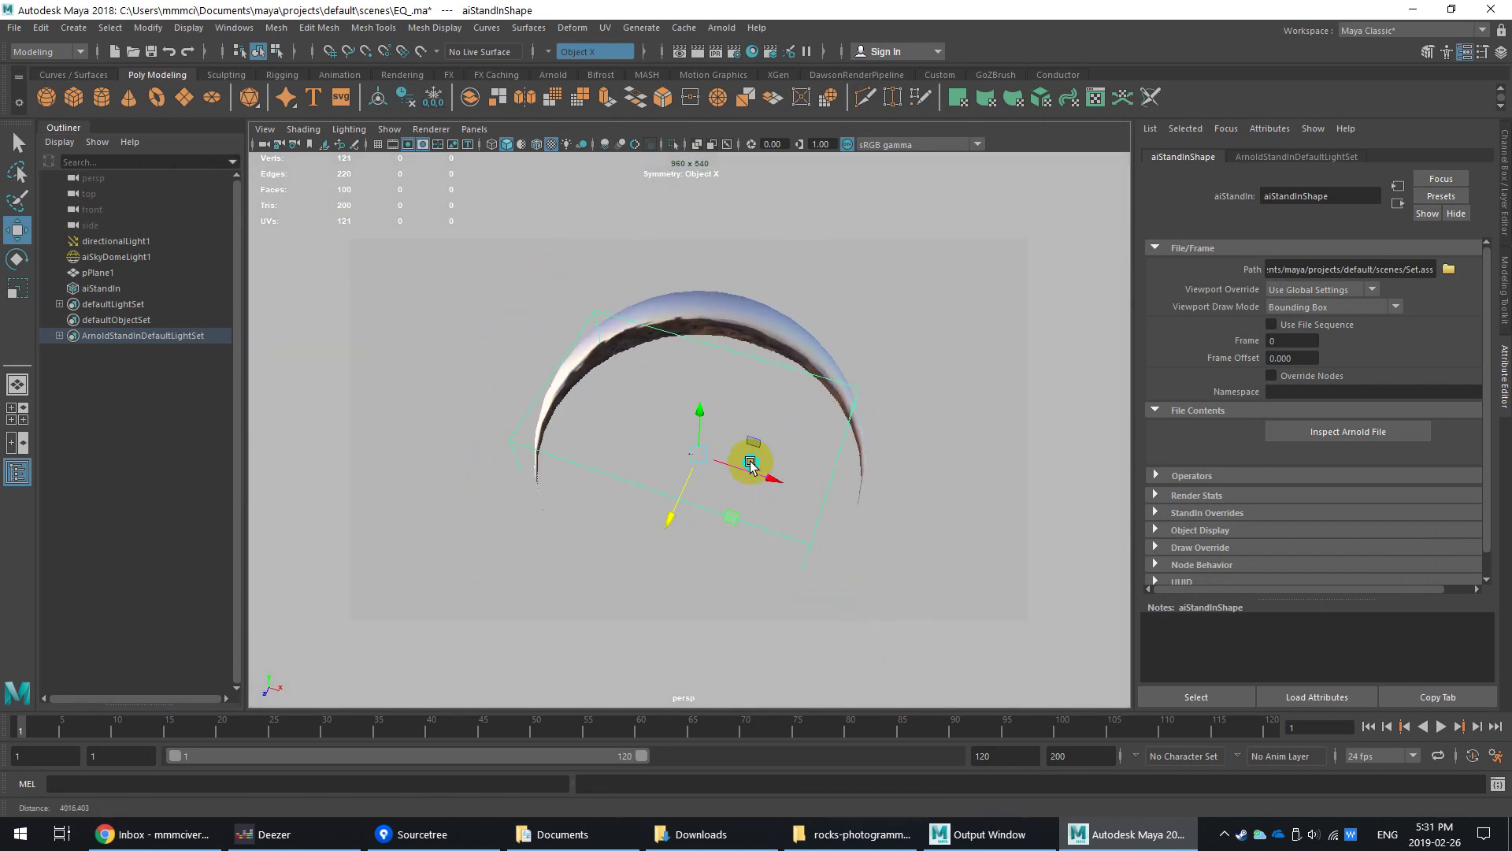
Step: Render a closer view of the Set.ass stand-in in Arnold RenderView and close the render window
{"action": "right_click_drag", "start_coordinate": [749, 456], "coordinate": [796, 513], "text": "alt"}
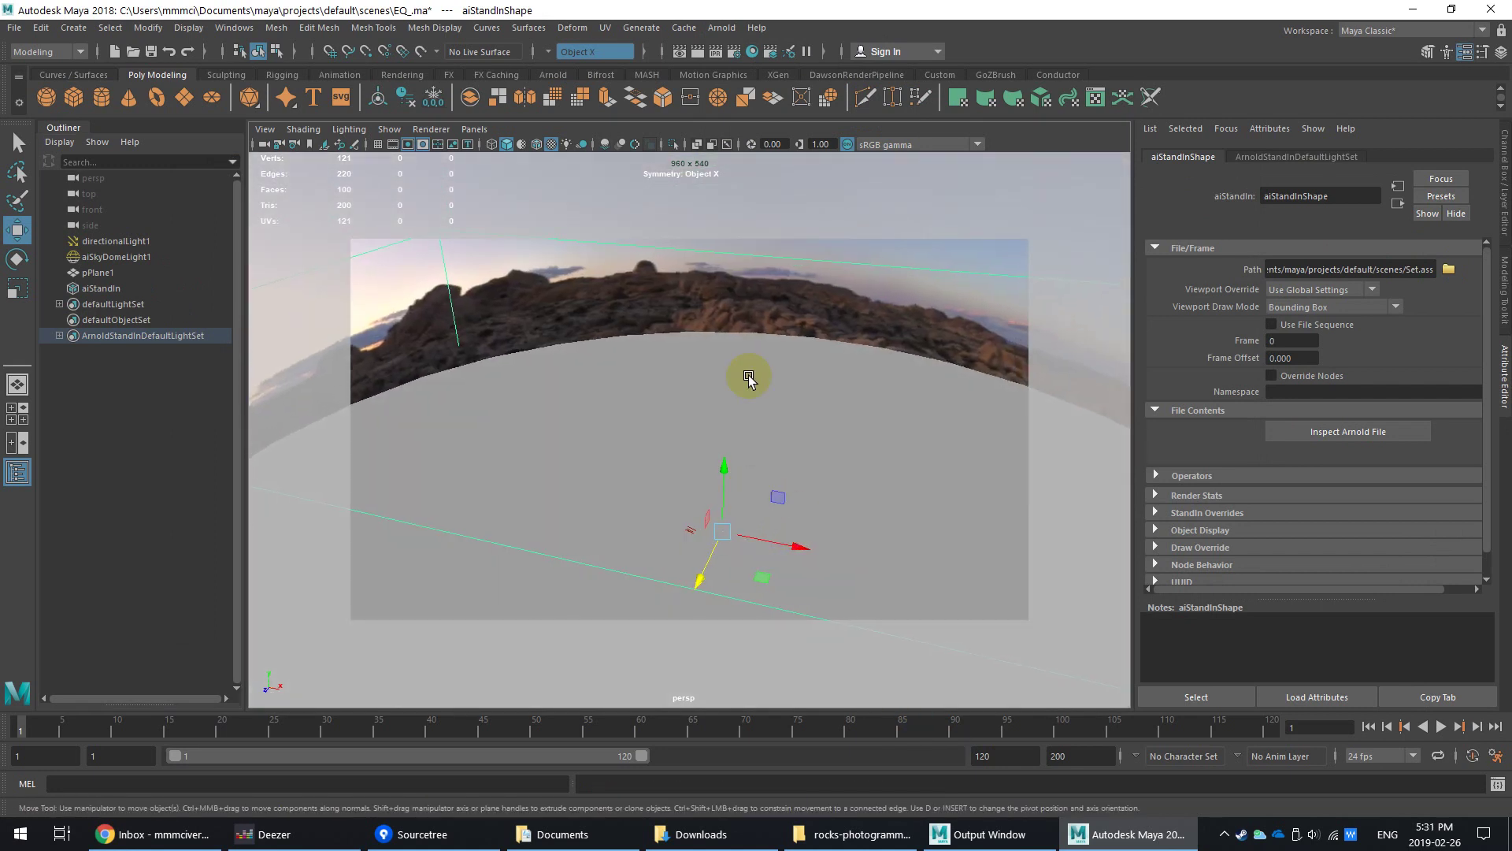
{"action": "left_click", "coordinate": [638, 30]}
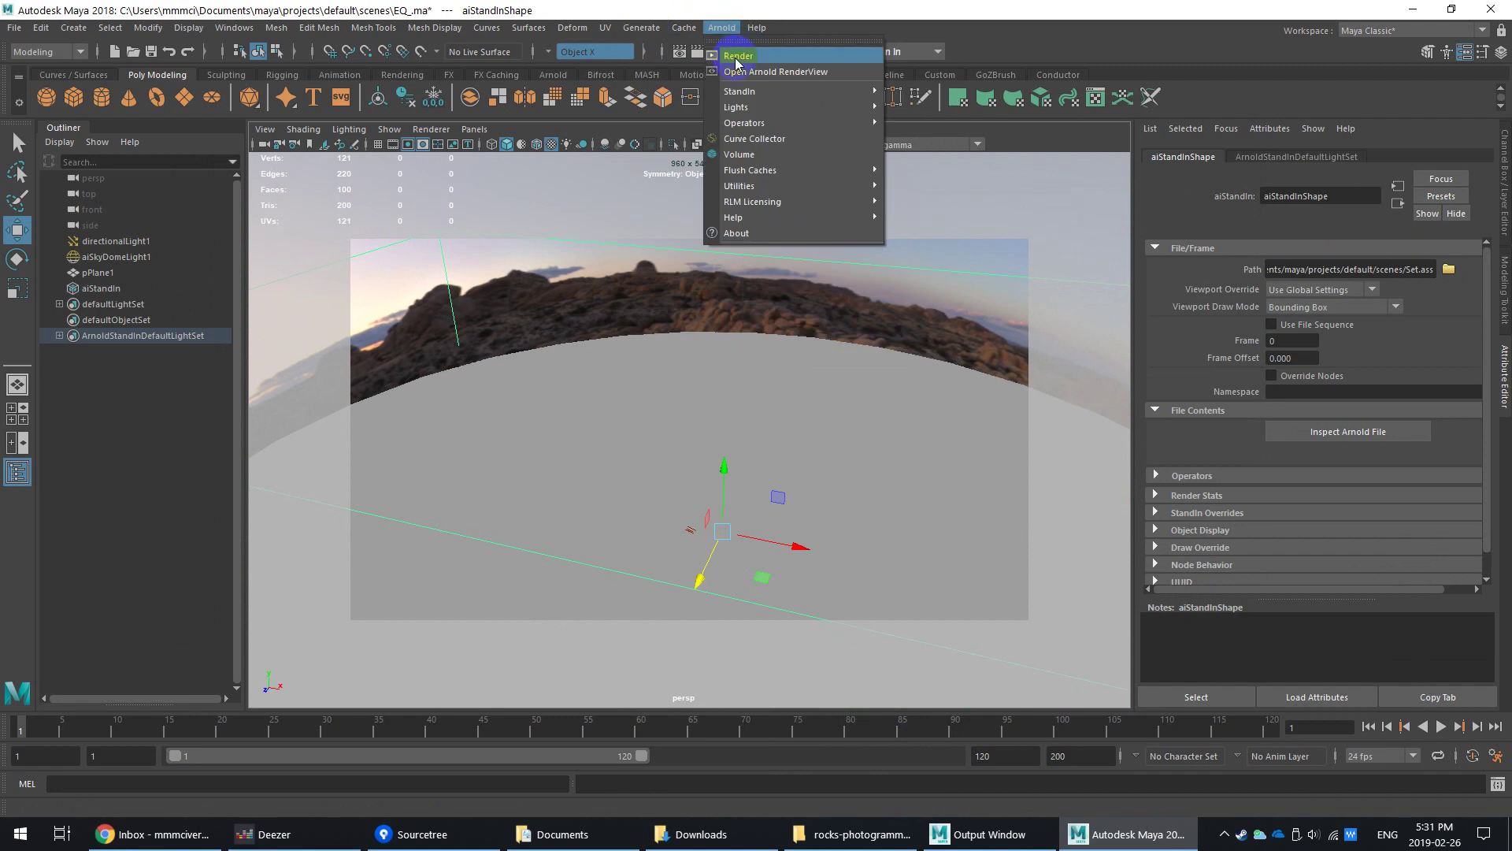
{"action": "left_click", "coordinate": [735, 58]}
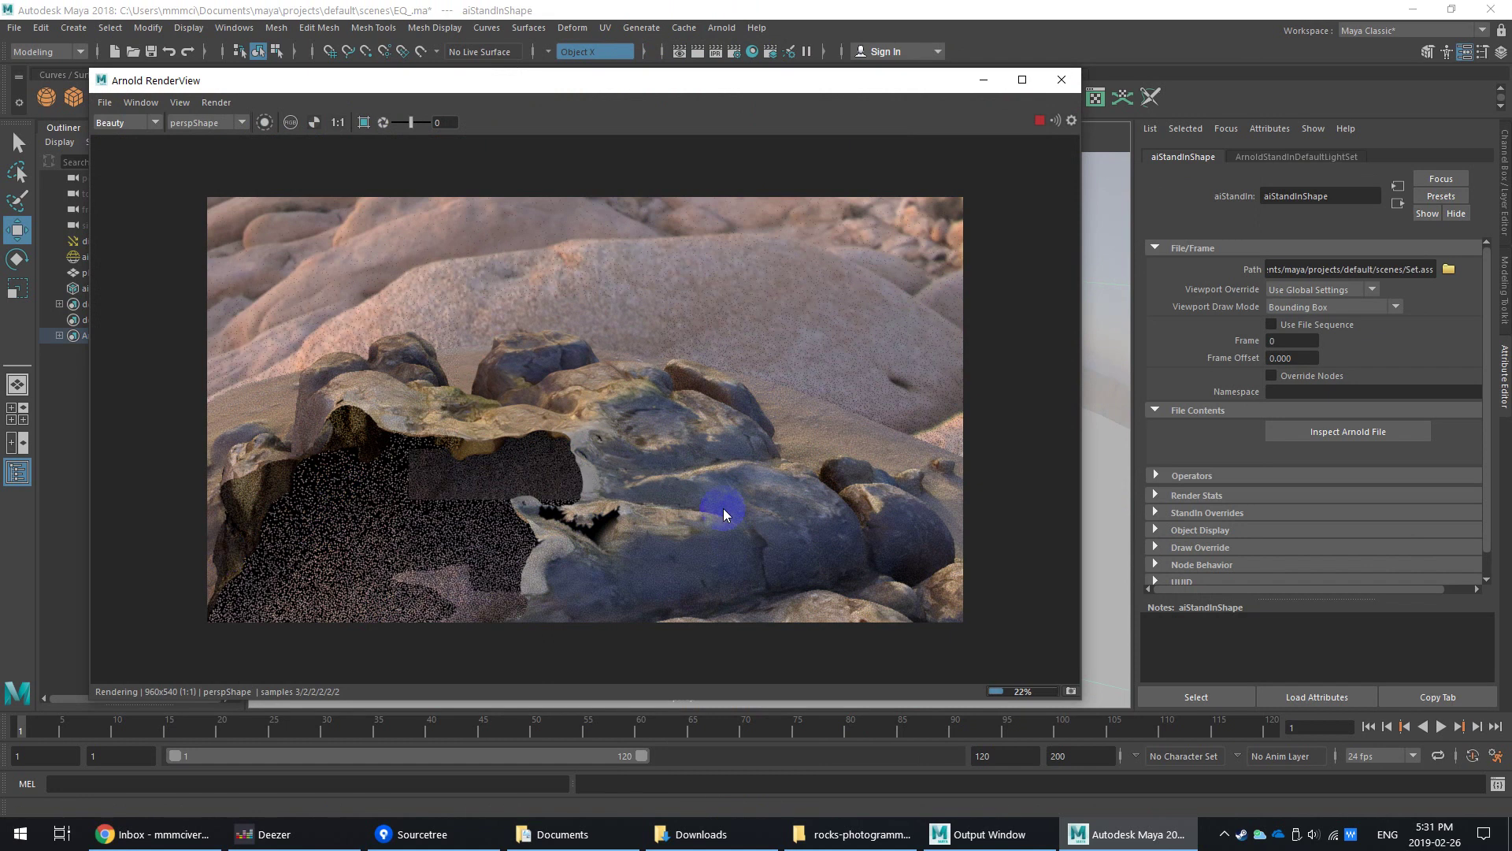
{"action": "left_click", "coordinate": [1061, 79]}
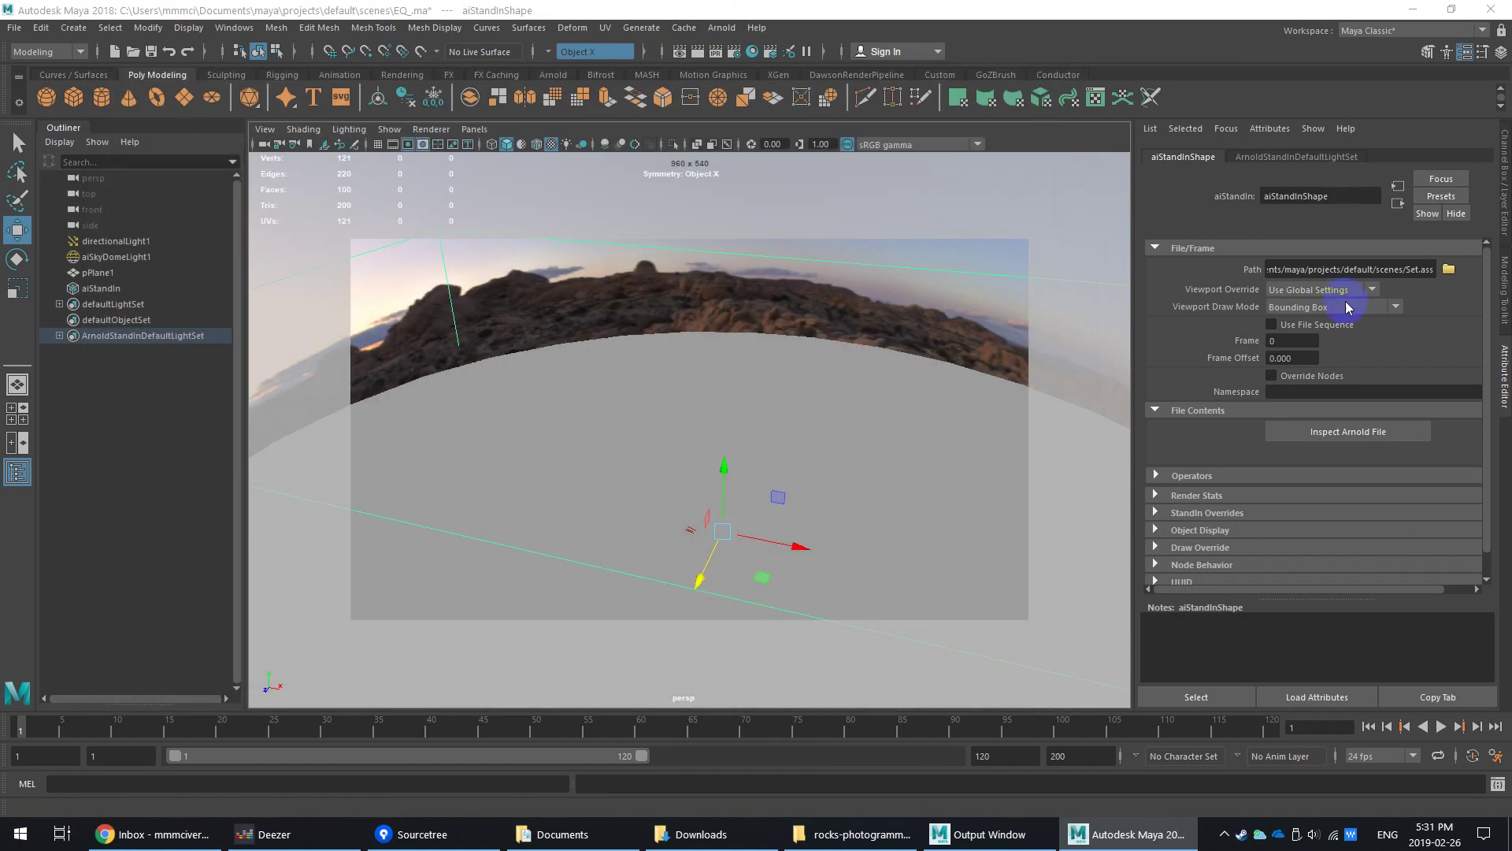
Step: Set the stand-in's viewport draw mode to Polywire and view the whole set
{"action": "left_click", "coordinate": [1348, 307]}
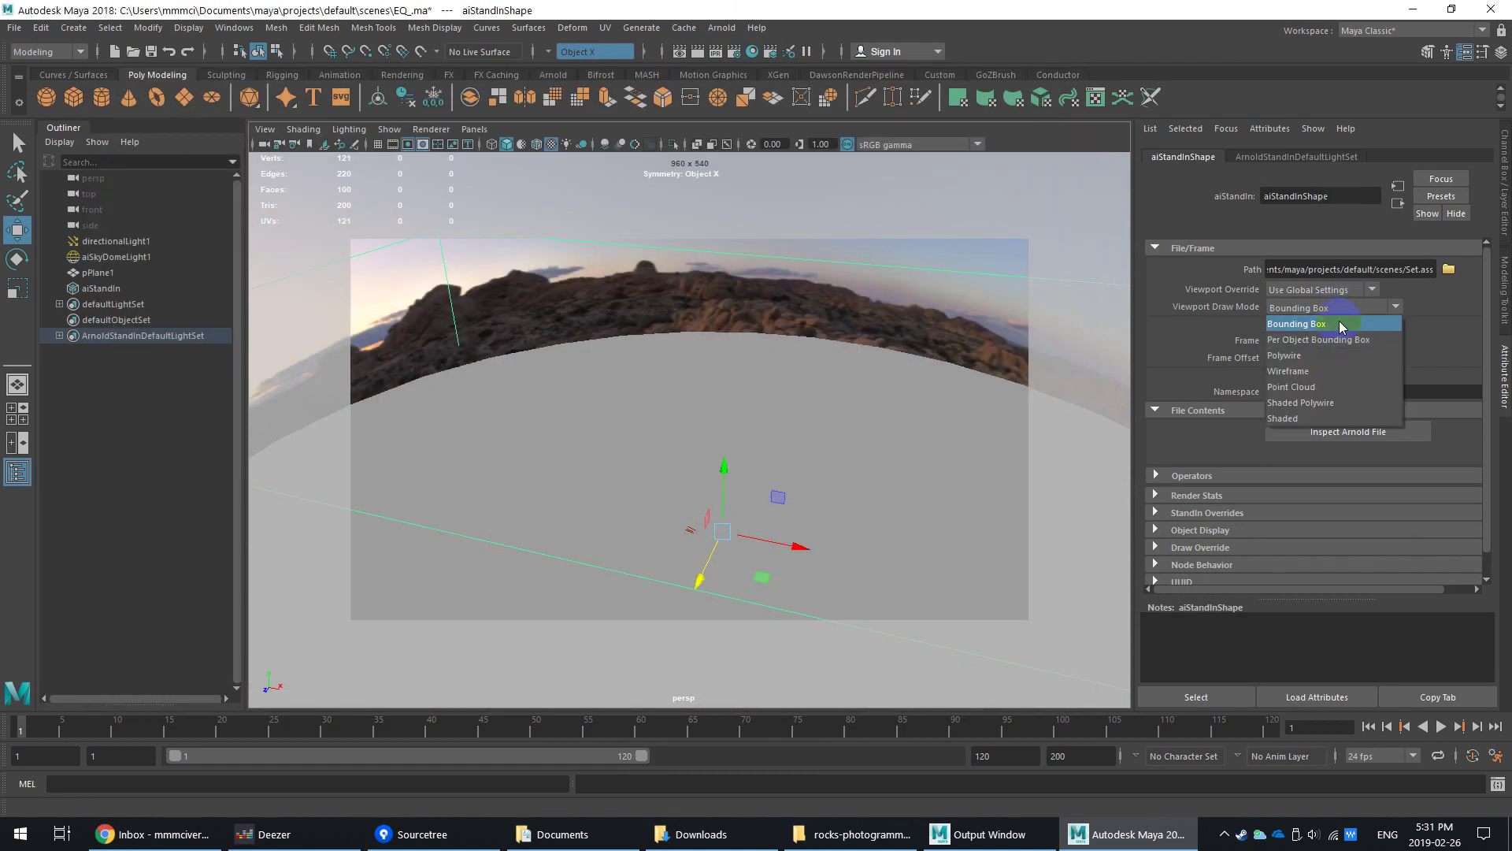
{"action": "left_click", "coordinate": [1298, 353]}
{"action": "right_click_drag", "start_coordinate": [735, 449], "coordinate": [782, 490], "text": "alt"}
{"action": "left_click_drag", "start_coordinate": [782, 490], "coordinate": [777, 438], "text": "alt"}
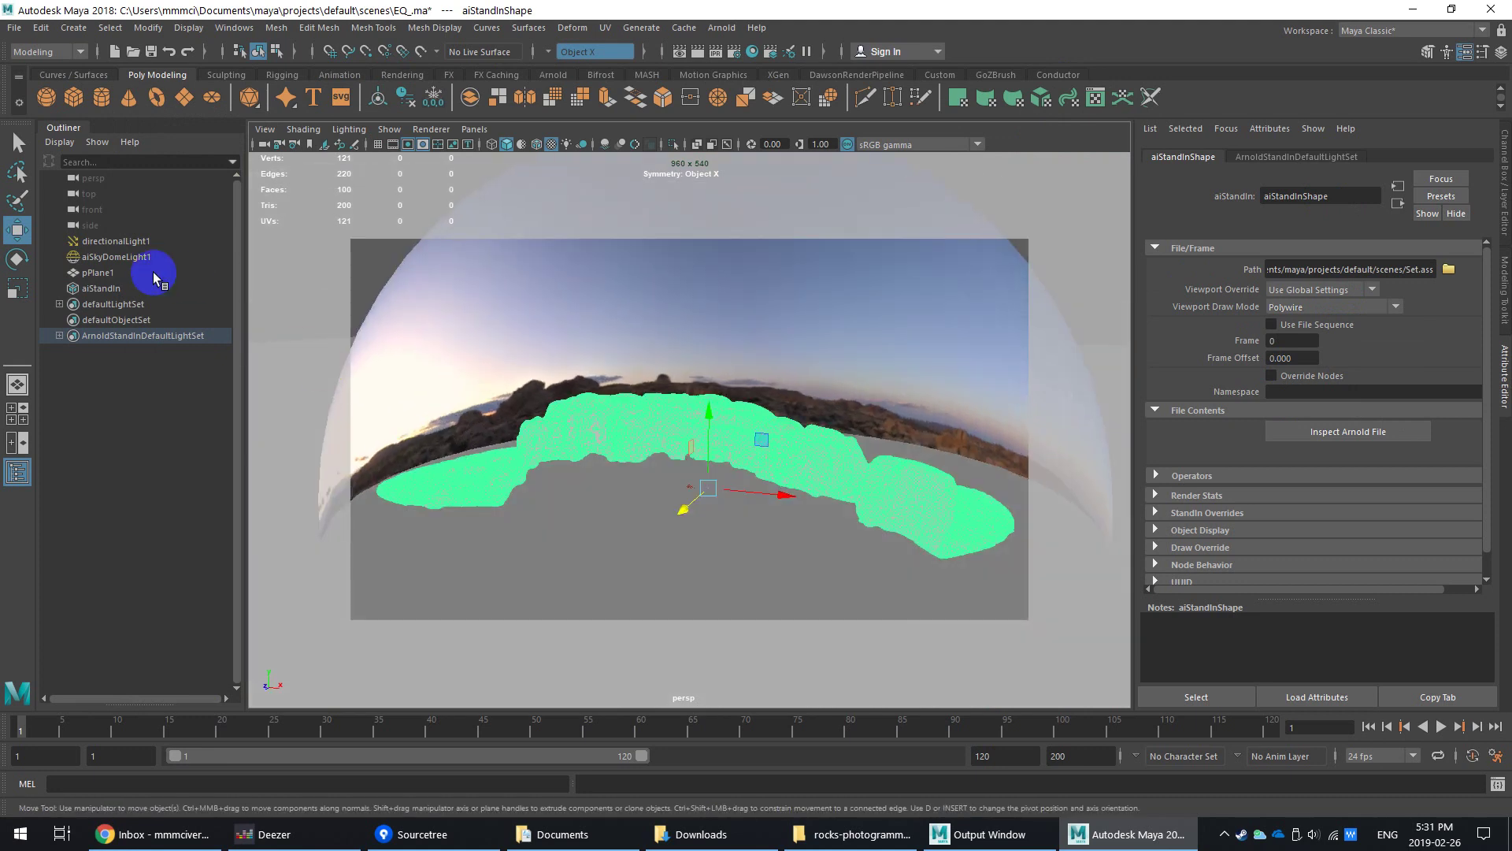
Step: Rotate the Set.ass stand-in about its vertical axis and scale it down to a small fraction of the ground plane
{"action": "key", "text": "r"}
{"action": "key", "text": "e"}
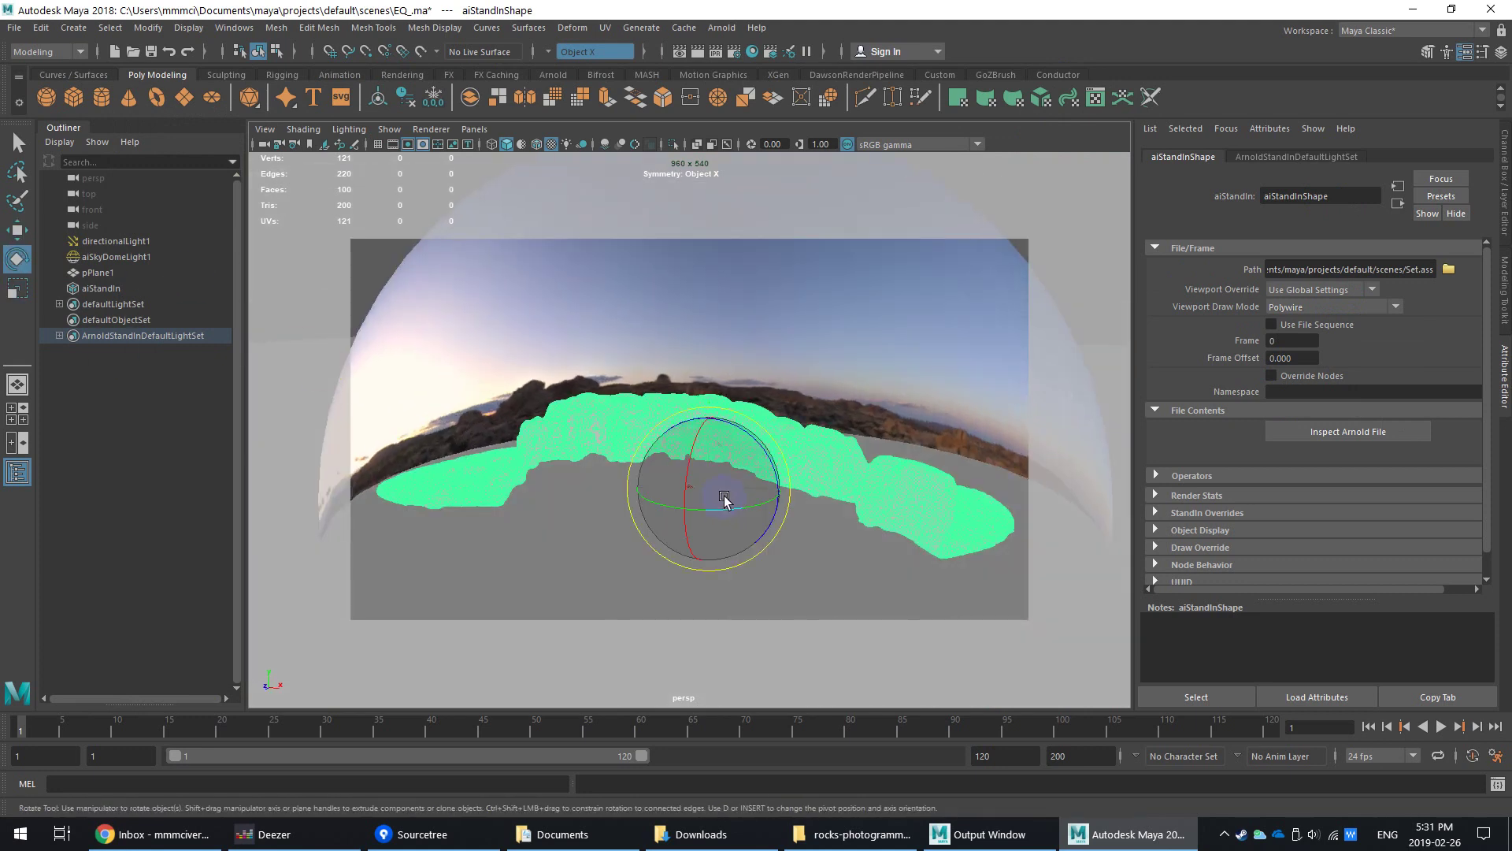
{"action": "left_click_drag", "start_coordinate": [719, 499], "coordinate": [496, 523]}
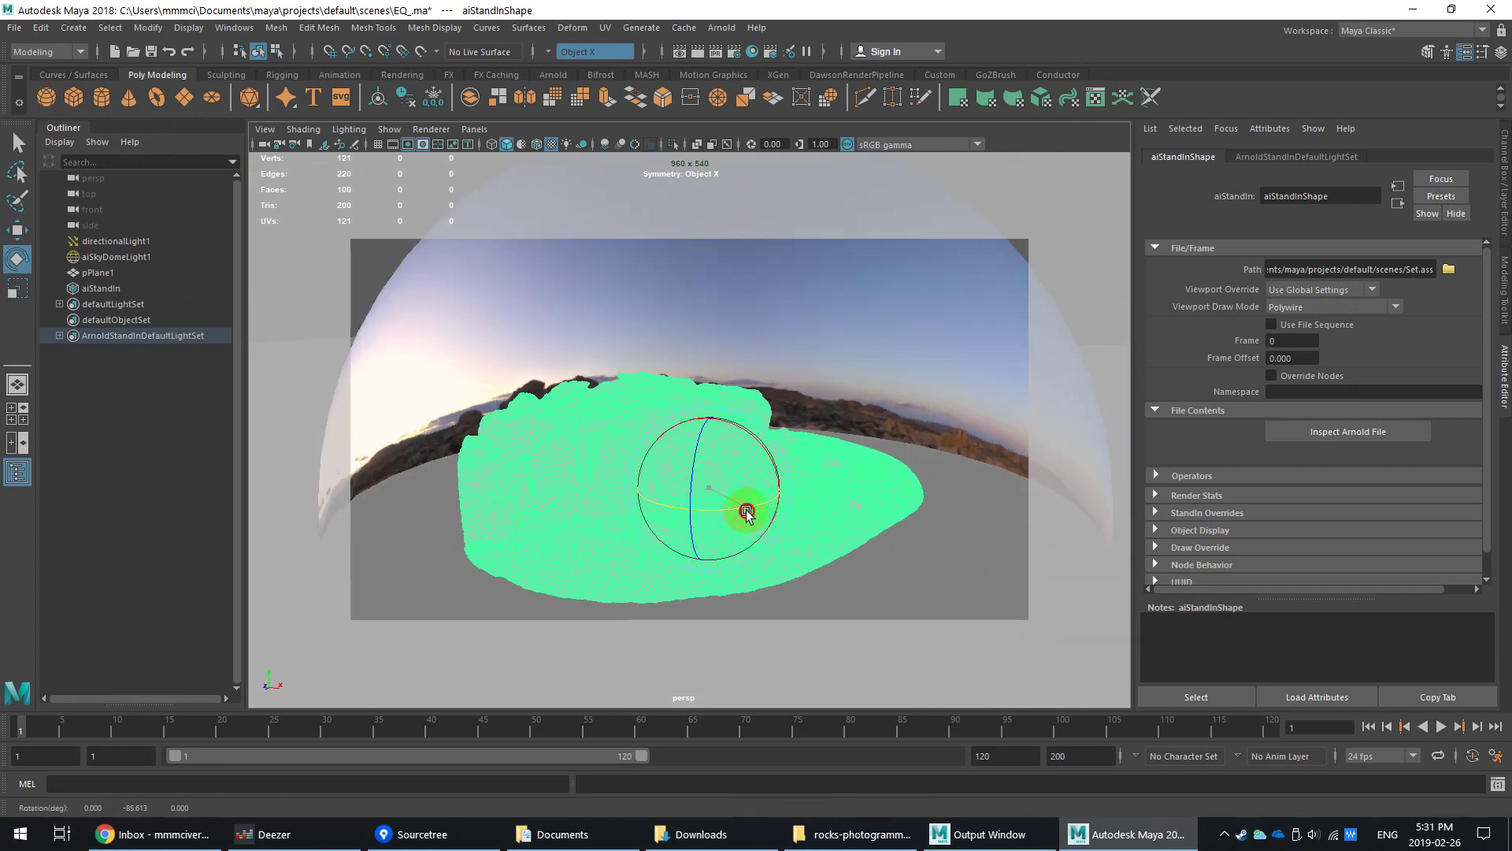
{"action": "left_click_drag", "start_coordinate": [747, 513], "coordinate": [244, 287]}
{"action": "key", "text": "r"}
Step: Set the scaled-down stand-in's viewport draw mode to Bounding Box
{"action": "left_click", "coordinate": [1330, 289]}
{"action": "left_click", "coordinate": [1330, 289]}
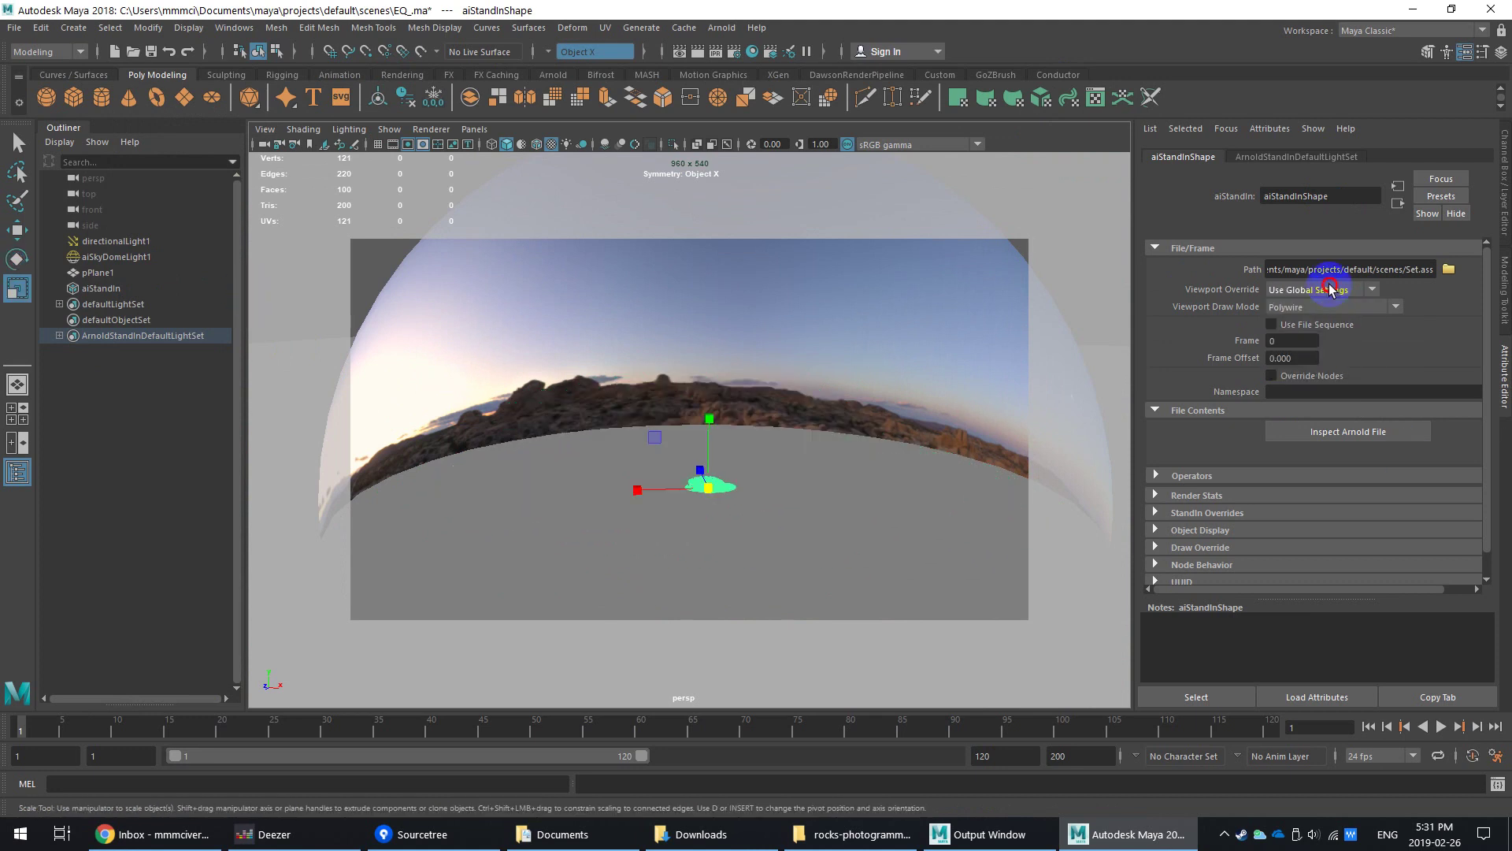
{"action": "left_click", "coordinate": [1331, 306]}
{"action": "left_click", "coordinate": [1316, 341]}
{"action": "mouse_move", "coordinate": [945, 544]}
{"action": "left_mouse_down", "text": "alt"}
{"action": "mouse_move", "coordinate": [848, 523]}
{"action": "mouse_move", "coordinate": [738, 288]}
{"action": "mouse_move", "coordinate": [740, 232]}
{"action": "mouse_move", "coordinate": [807, 442]}
{"action": "mouse_move", "coordinate": [748, 469]}
{"action": "mouse_move", "coordinate": [762, 527]}
{"action": "left_mouse_up", "text": "alt"}
Step: Move the stand-in across the ground plane to about 561 in X and 393 in Z
{"action": "key", "text": "w"}
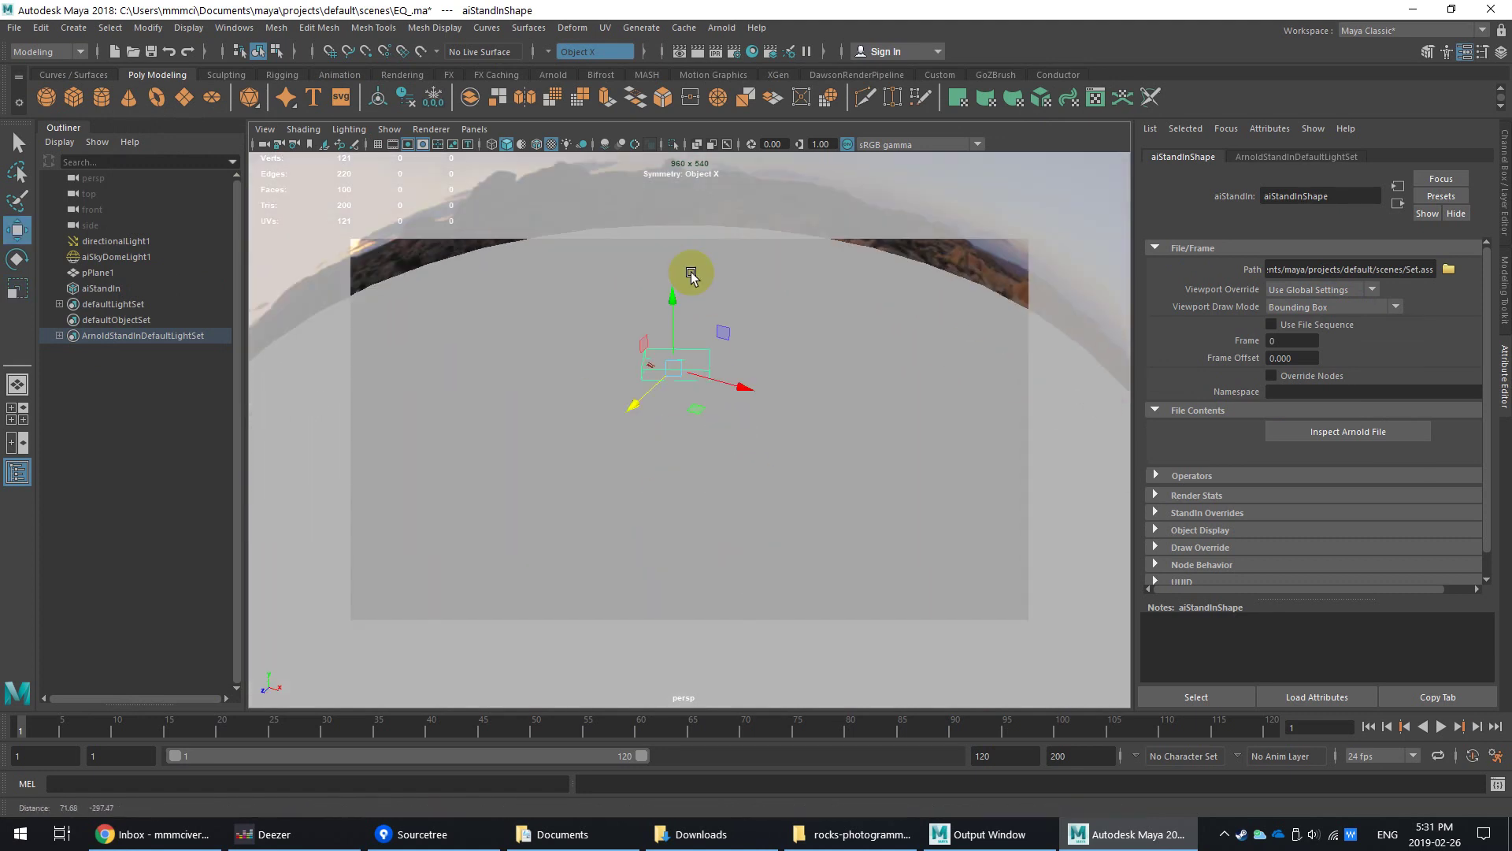
{"action": "left_click_drag", "start_coordinate": [690, 273], "coordinate": [678, 381], "text": "alt"}
{"action": "middle_click_drag", "start_coordinate": [678, 382], "coordinate": [838, 500]}
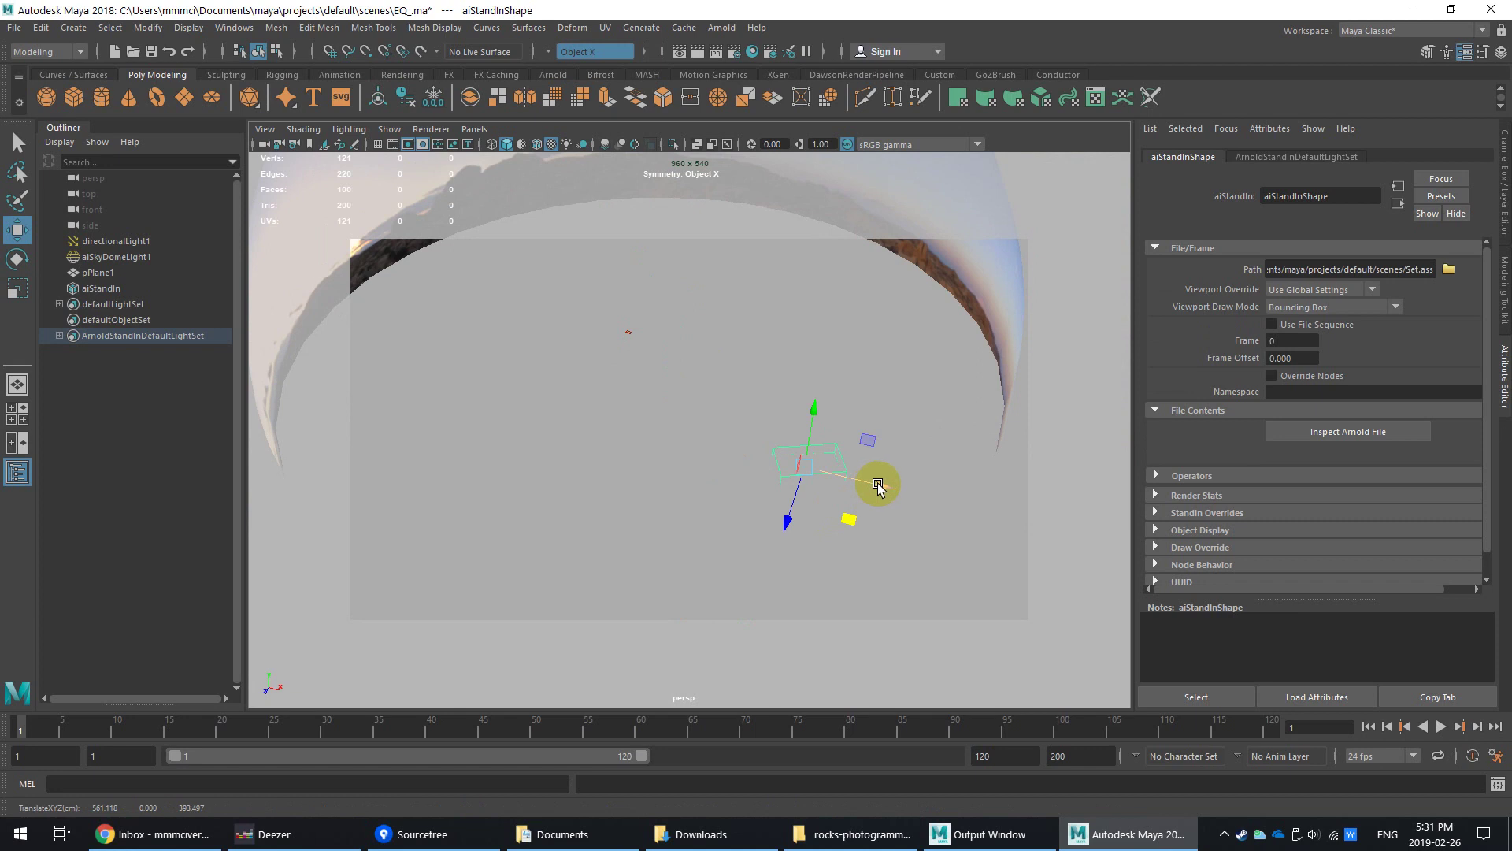
Step: Duplicate the stand-in, place the copy beside it on the ground, and repeat the offset duplication to form a row of seven
{"action": "key", "text": "ctrl+d"}
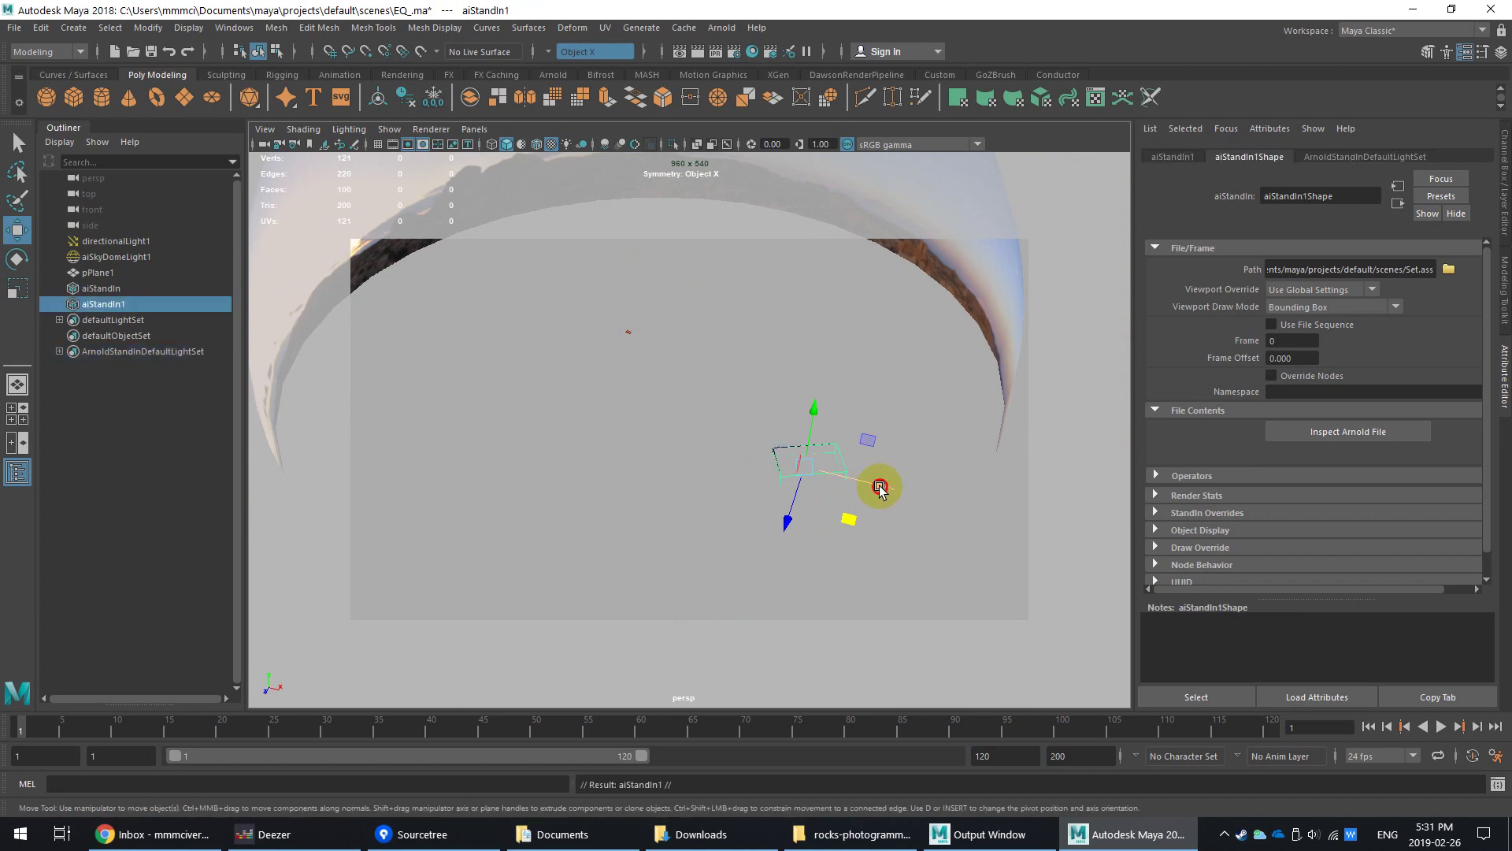
{"action": "middle_click_drag", "start_coordinate": [874, 483], "coordinate": [774, 505]}
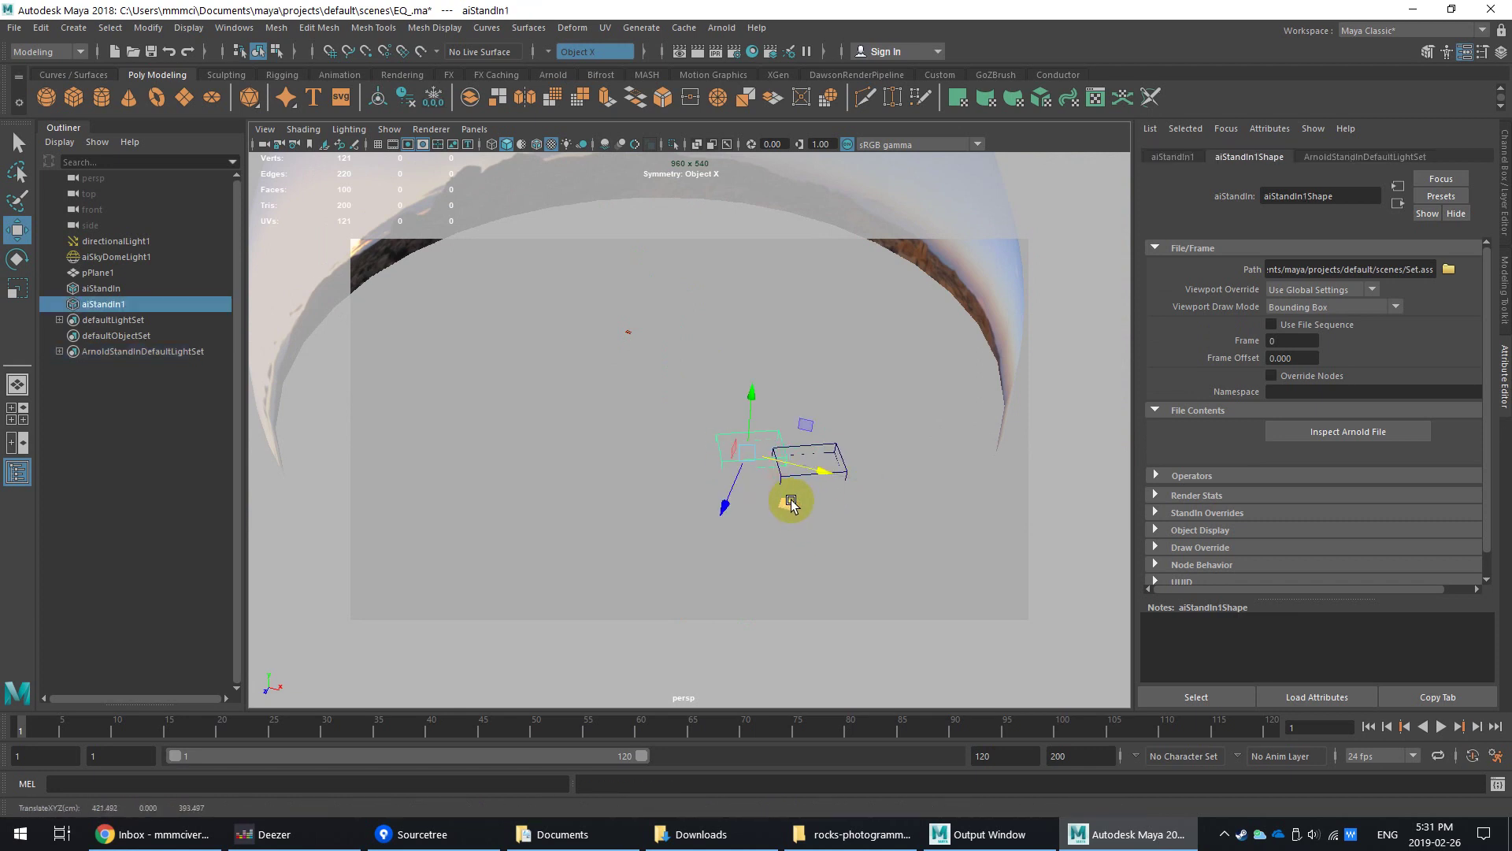
{"action": "key", "text": "ctrl+z"}
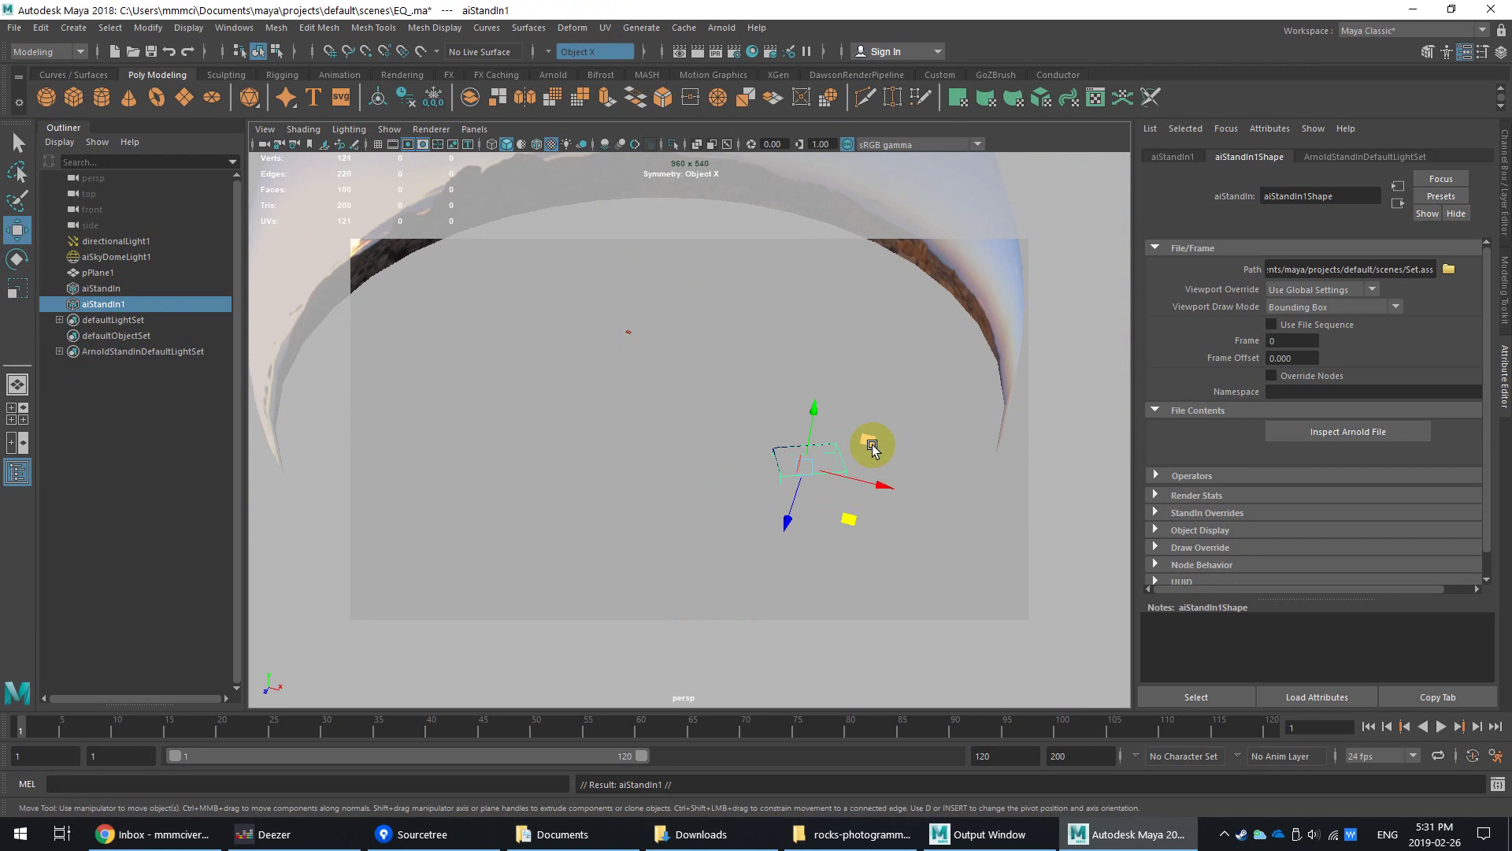
{"action": "left_click_drag", "start_coordinate": [849, 517], "coordinate": [779, 526]}
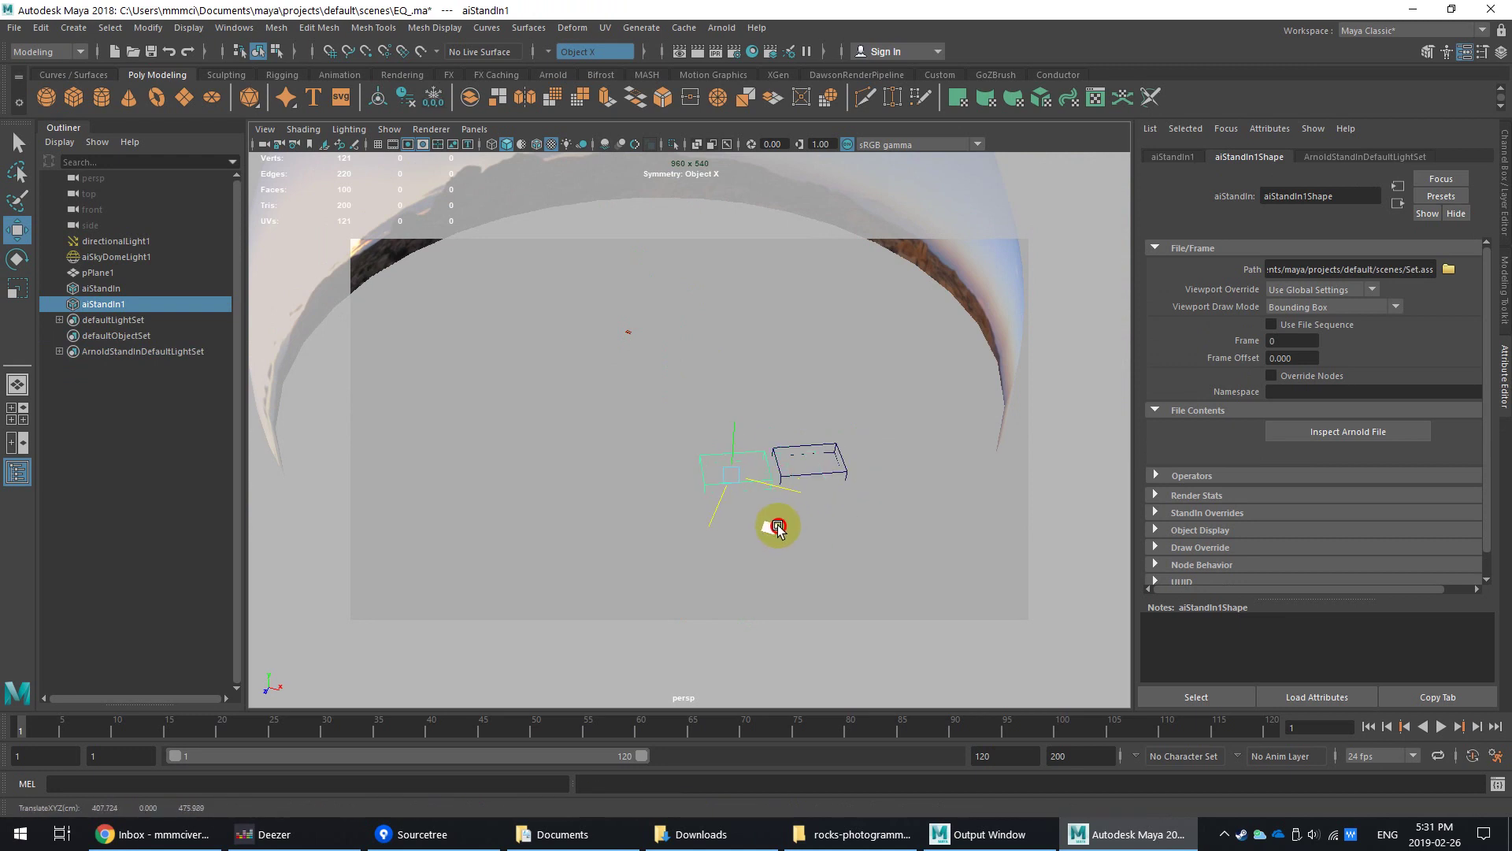
{"action": "key", "text": "shift+d"}
{"action": "key", "text": "shift+d"}
{"action": "key", "text": "shift+d"}
{"action": "key", "text": "shift+d"}
{"action": "key", "text": "shift+d"}
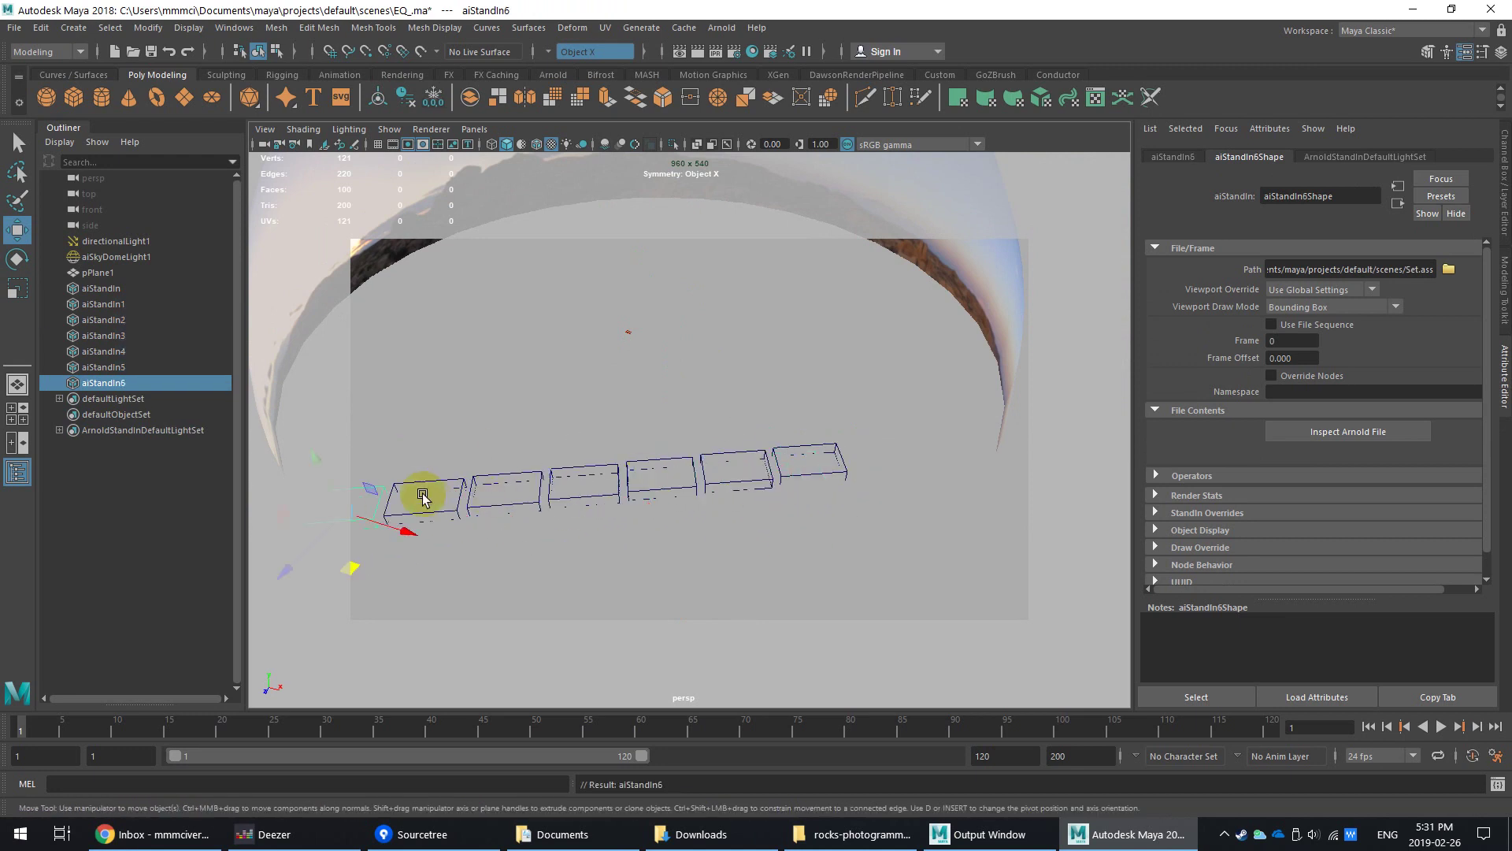
Step: Select all seven stand-ins in the row, duplicate them and offset the copies along the ground as a second row
{"action": "left_click", "coordinate": [423, 496], "text": "shift"}
{"action": "left_click", "coordinate": [502, 481], "text": "shift"}
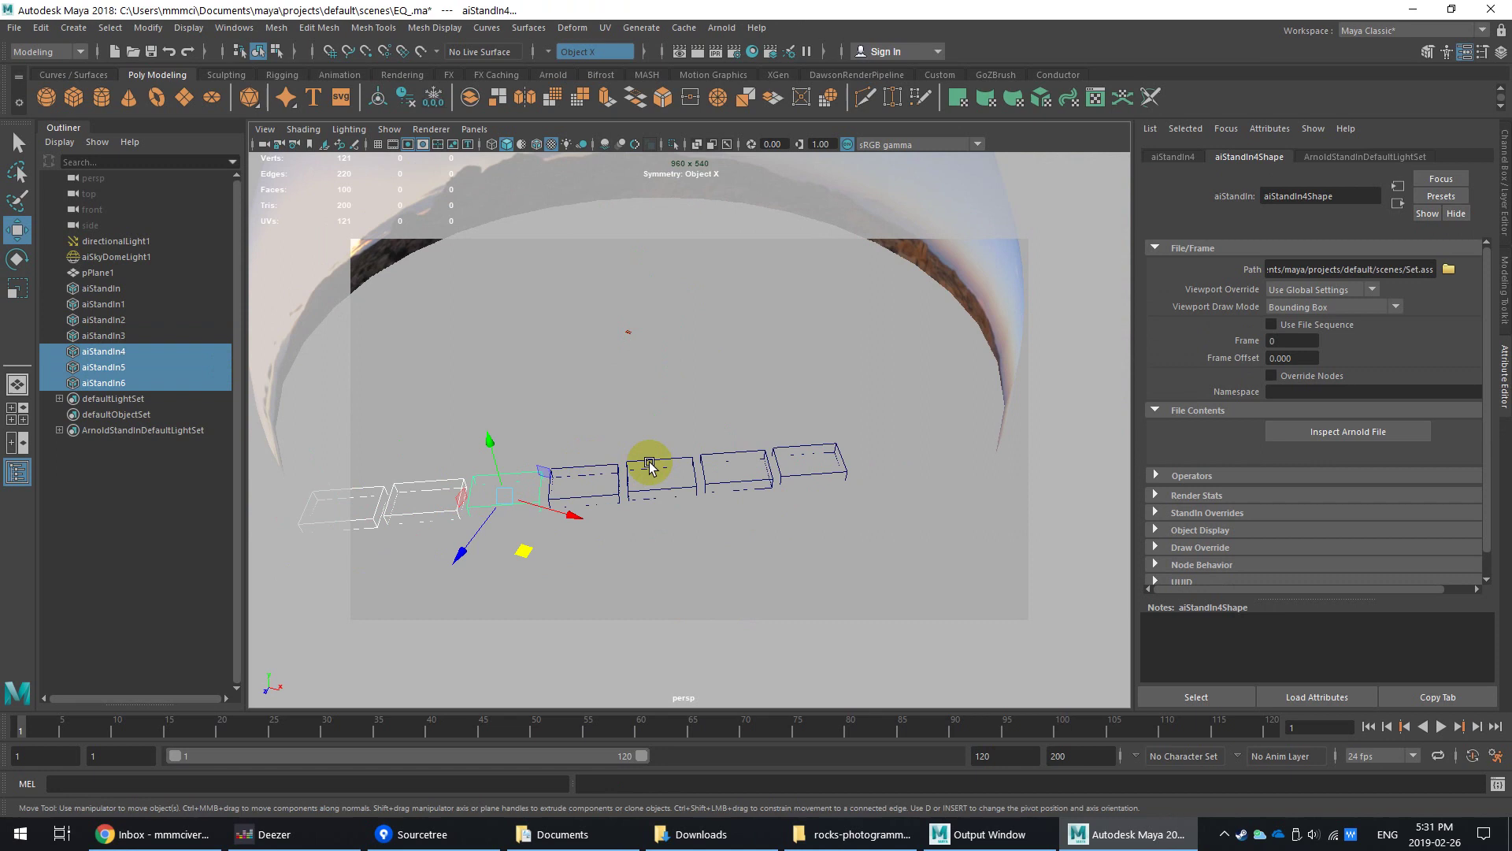
{"action": "left_click", "coordinate": [601, 471], "text": "shift"}
{"action": "left_click", "coordinate": [669, 467], "text": "shift"}
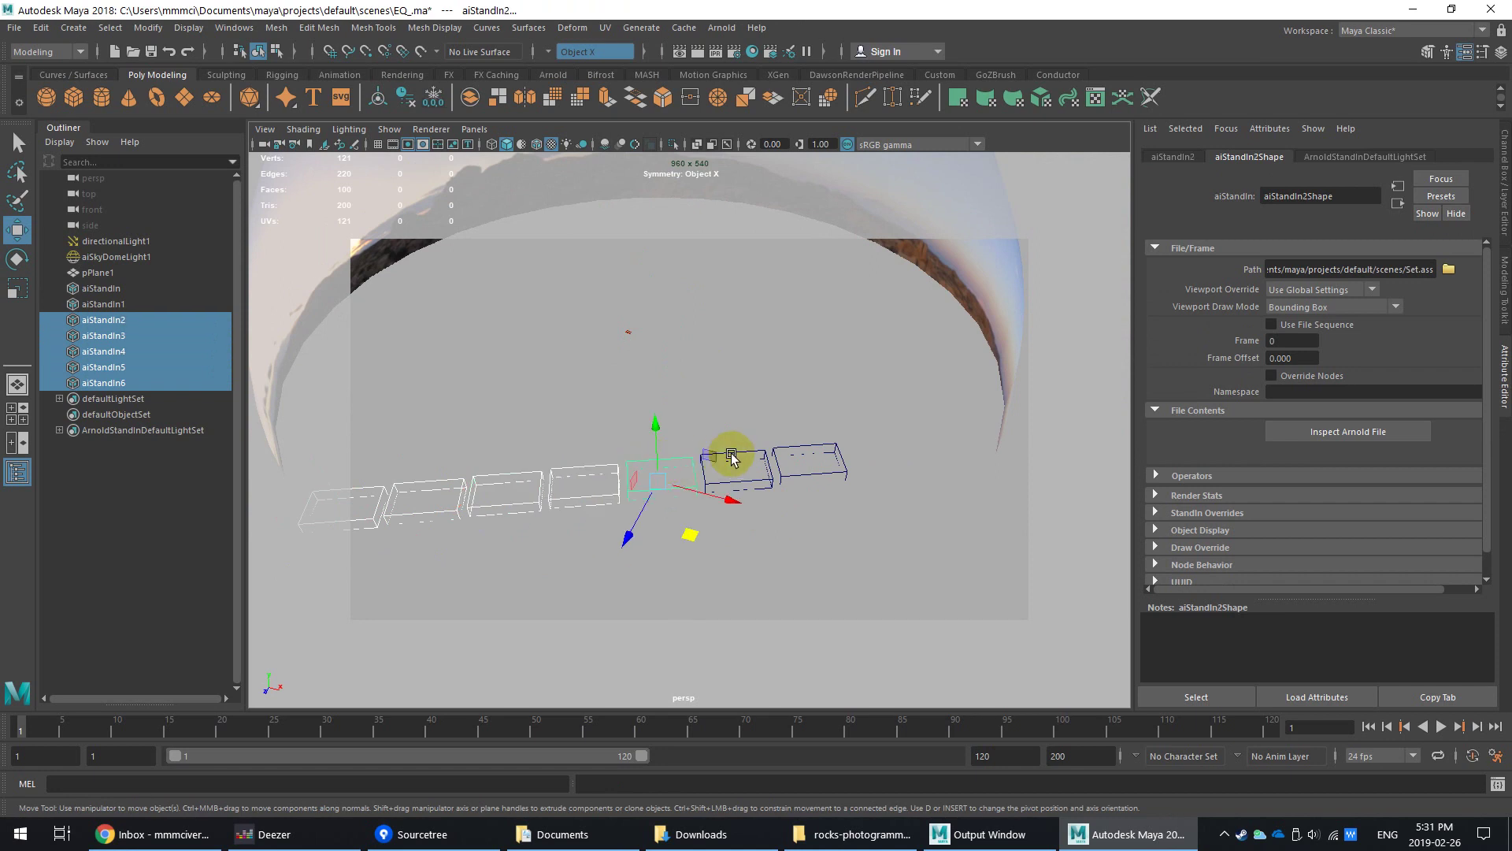
{"action": "left_click", "coordinate": [760, 453], "text": "shift"}
{"action": "left_click", "coordinate": [816, 447], "text": "shift"}
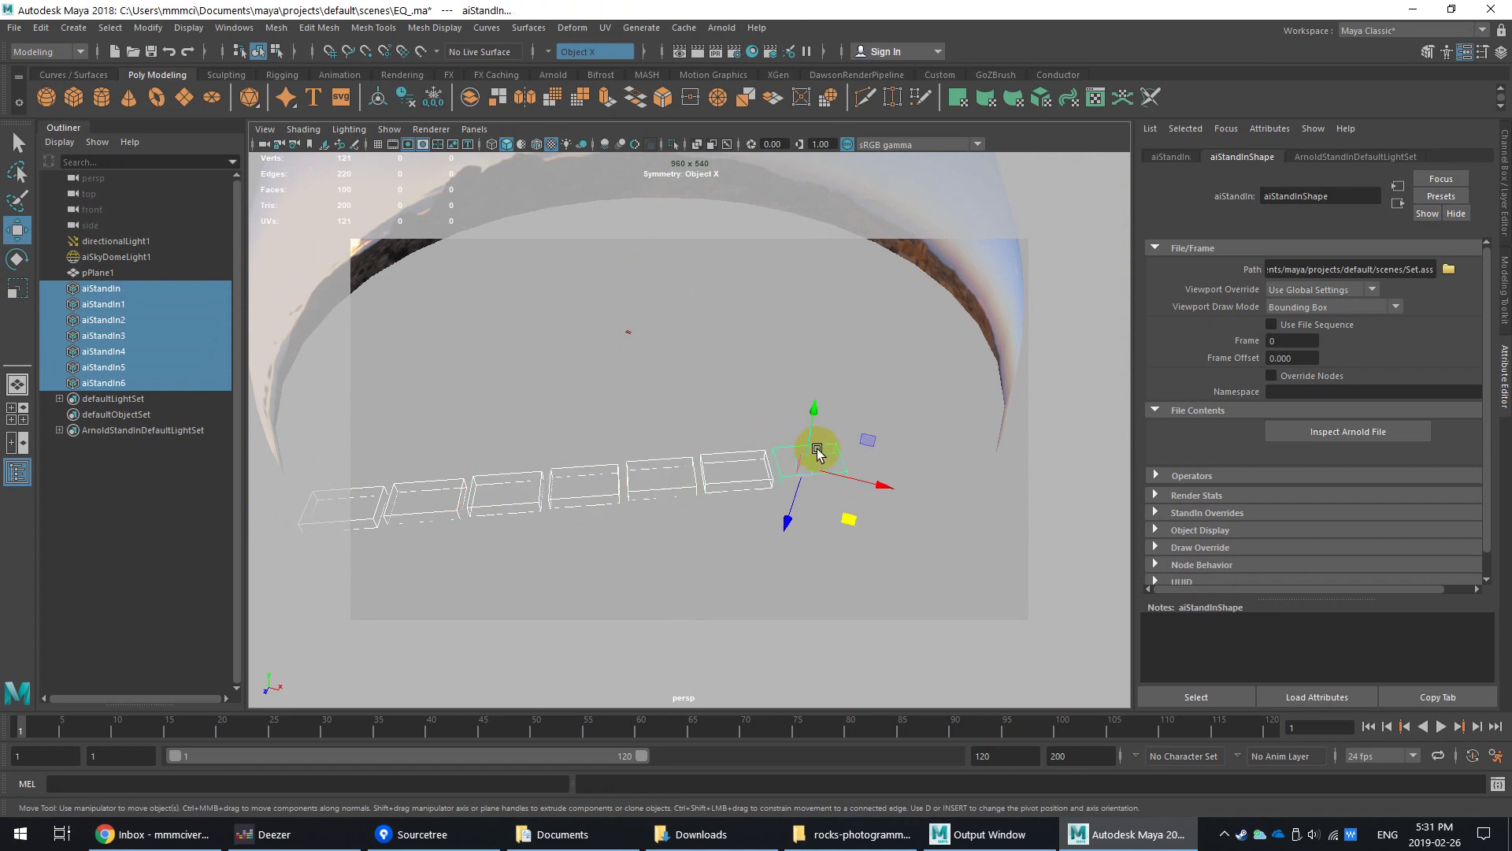
{"action": "key", "text": "ctrl+d"}
{"action": "left_click_drag", "start_coordinate": [855, 524], "coordinate": [959, 598]}
Step: Repeat the row duplication with the same offset five times to build a seven-by-seven grid of stand-ins
{"action": "key", "text": "shift+d"}
{"action": "key", "text": "shift+d"}
{"action": "key", "text": "shift+d"}
{"action": "key", "text": "shift+d"}
{"action": "key", "text": "shift+d"}
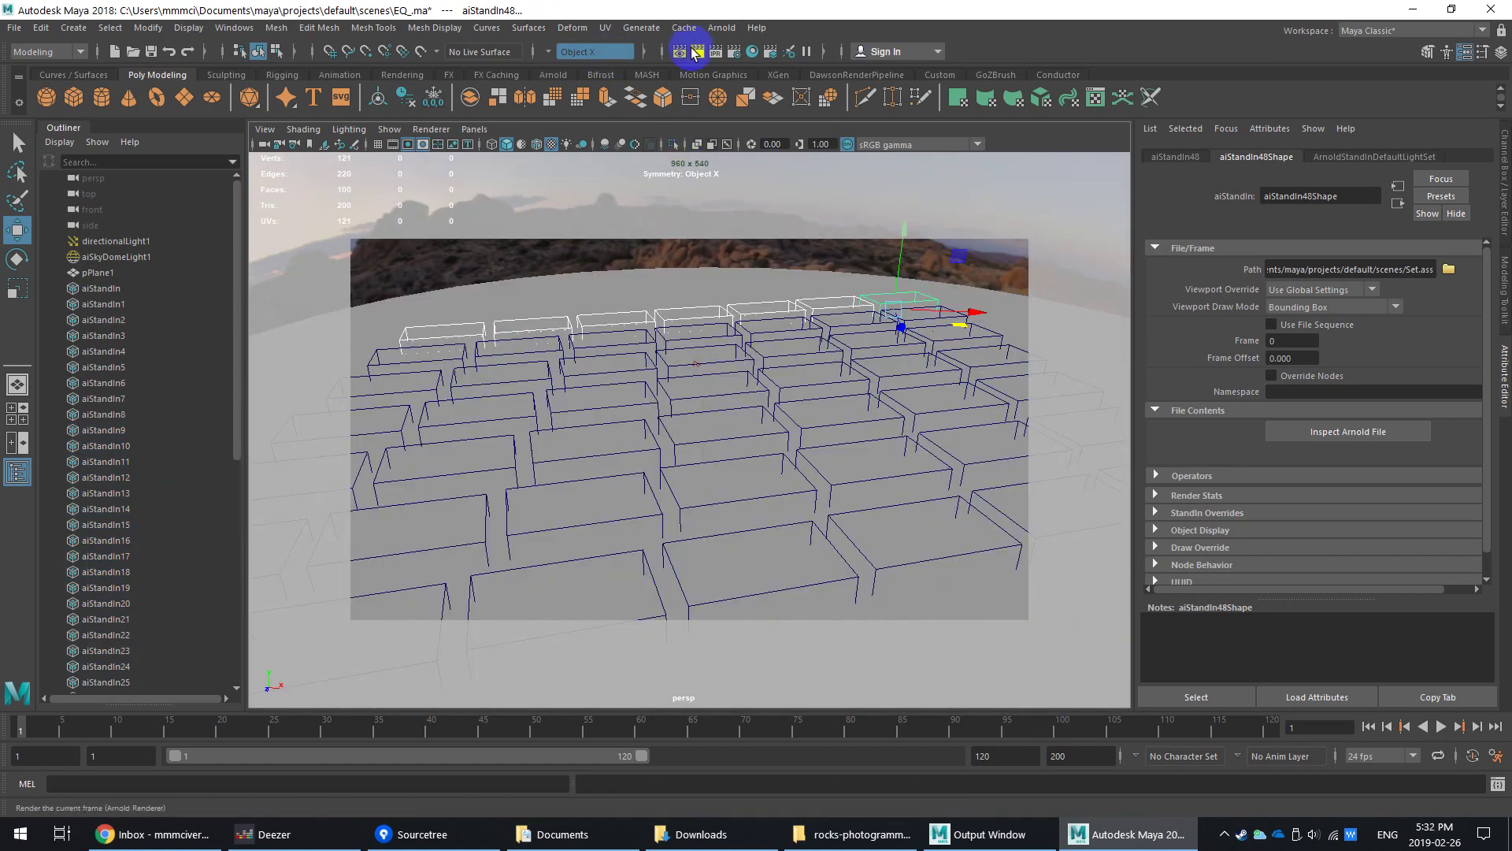
Step: Render the grid of Set.ass stand-ins in Arnold RenderView and close the render window
{"action": "left_click", "coordinate": [721, 28]}
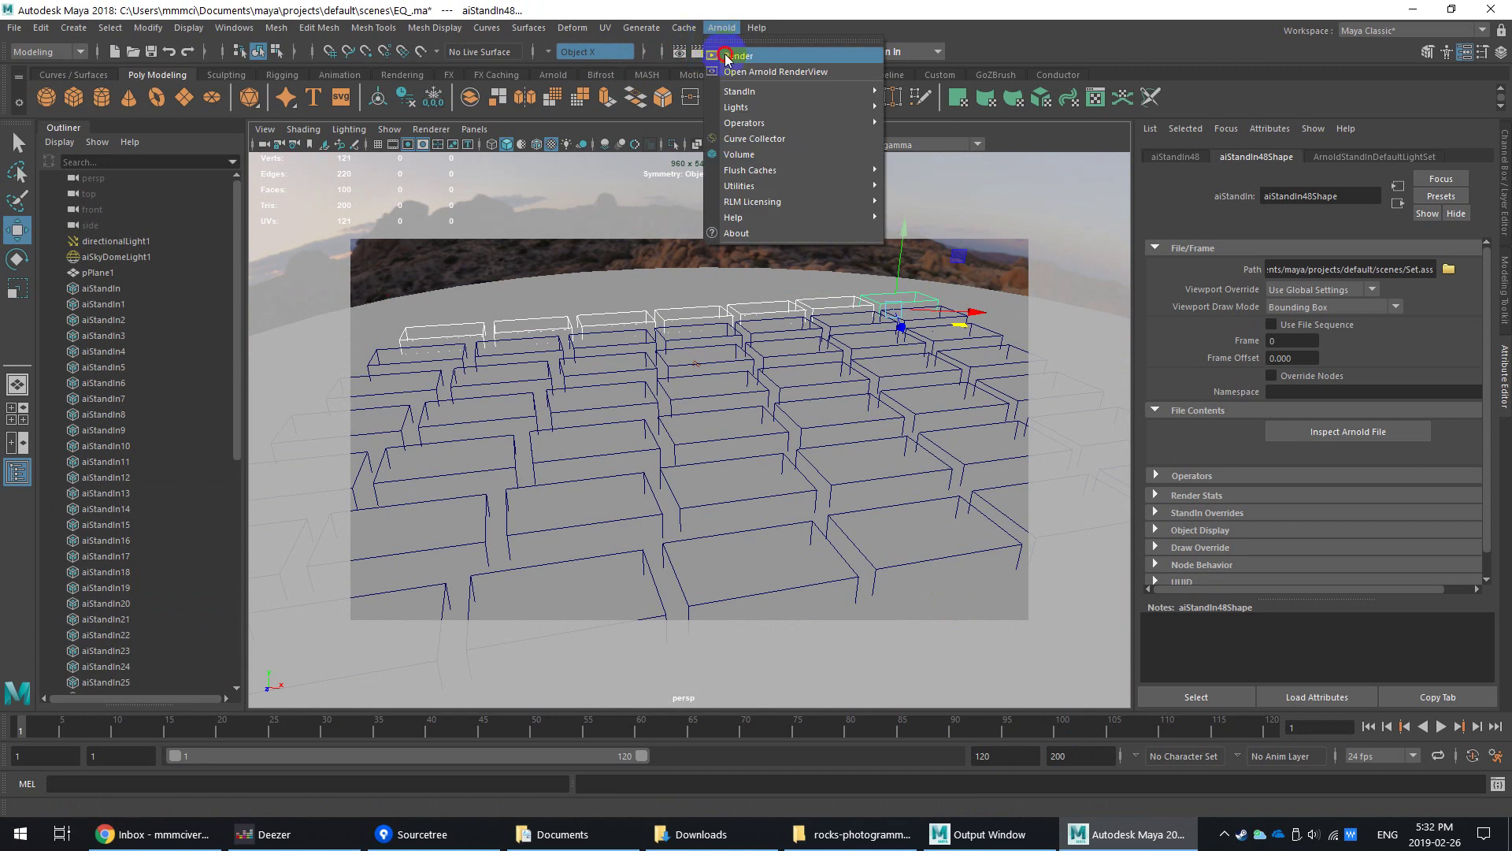
{"action": "left_click", "coordinate": [725, 58]}
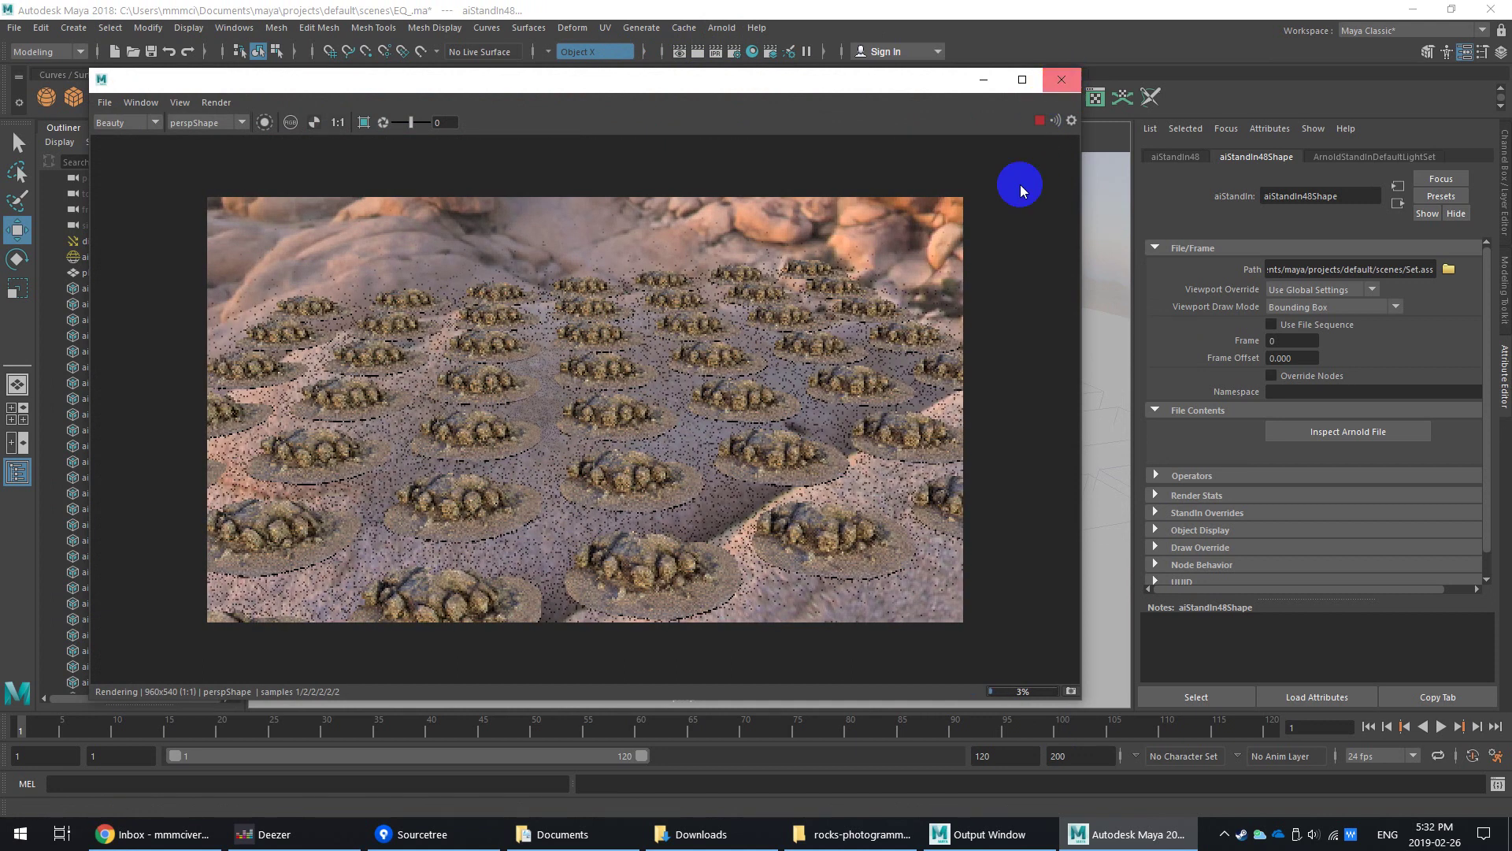
{"action": "left_click", "coordinate": [1062, 80]}
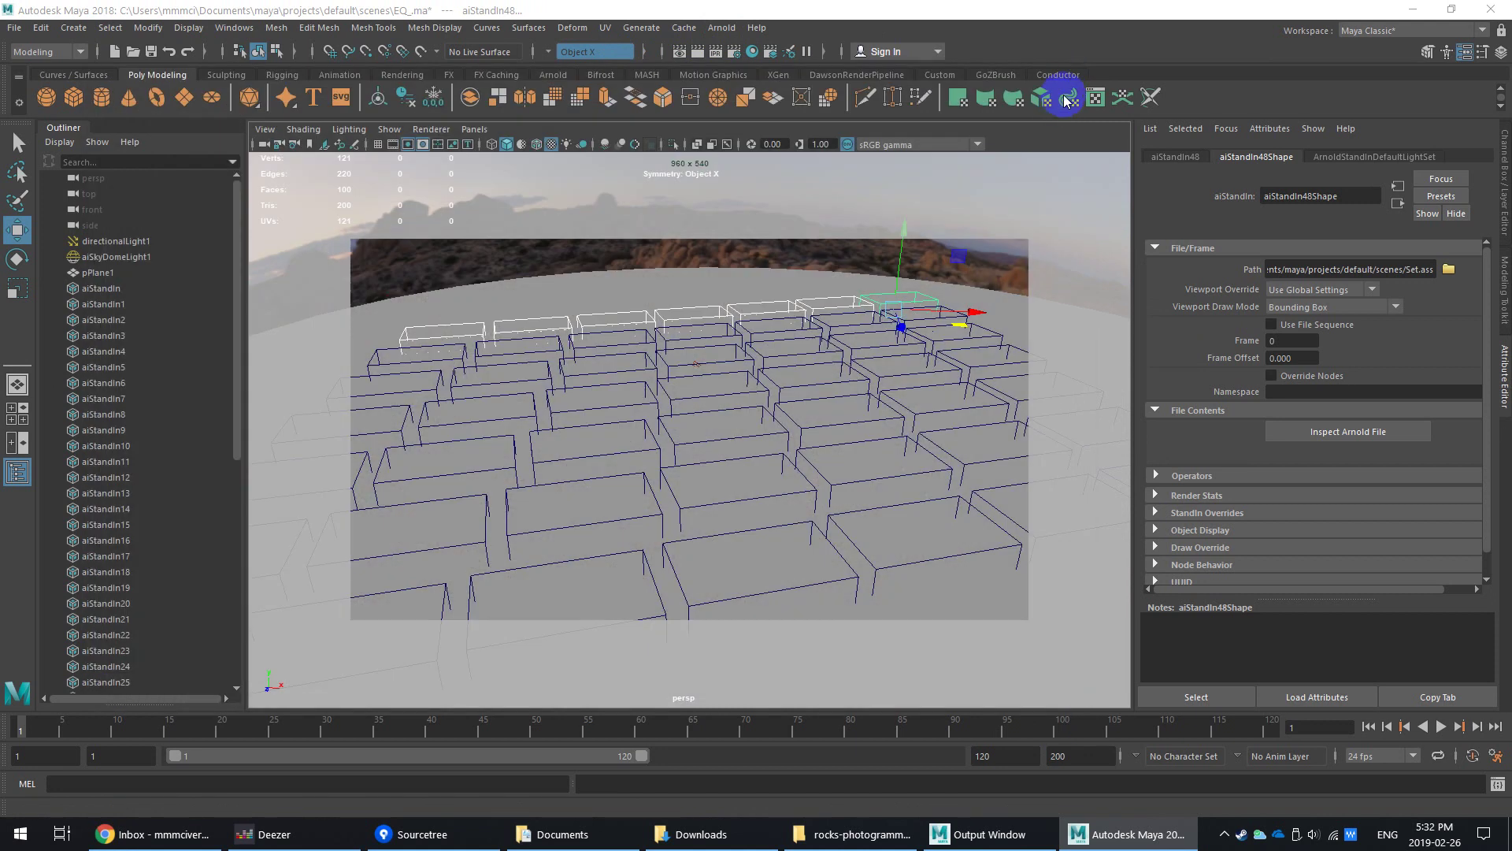
Step: Select every stand-in from aiStandIn to aiStandIn48, frame them and open the Transform Randomizer script
{"action": "left_click", "coordinate": [109, 288], "text": "shift"}
{"action": "key", "text": "f"}
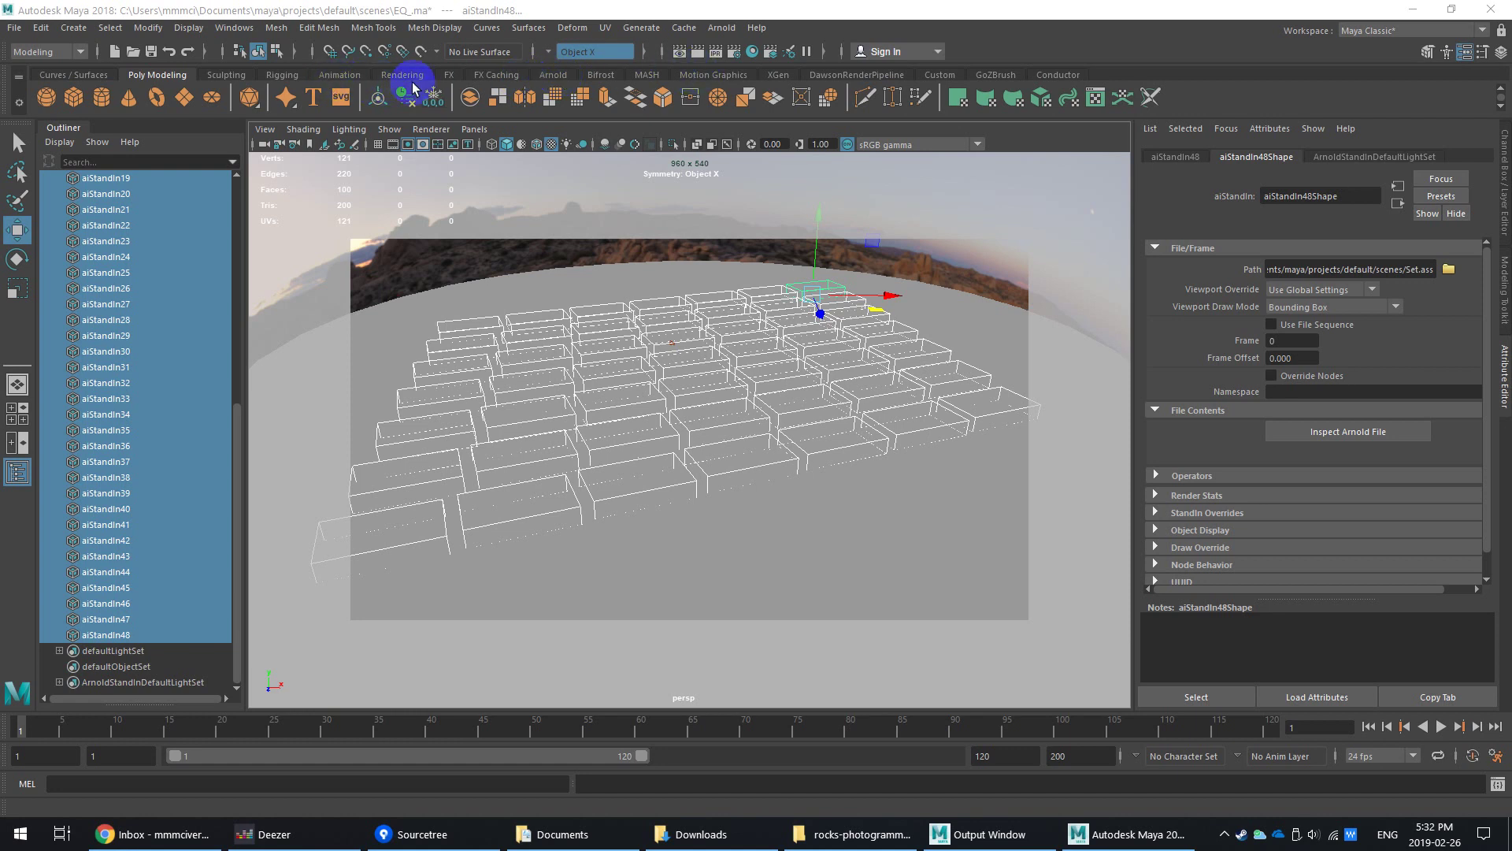
{"action": "left_click", "coordinate": [940, 74]}
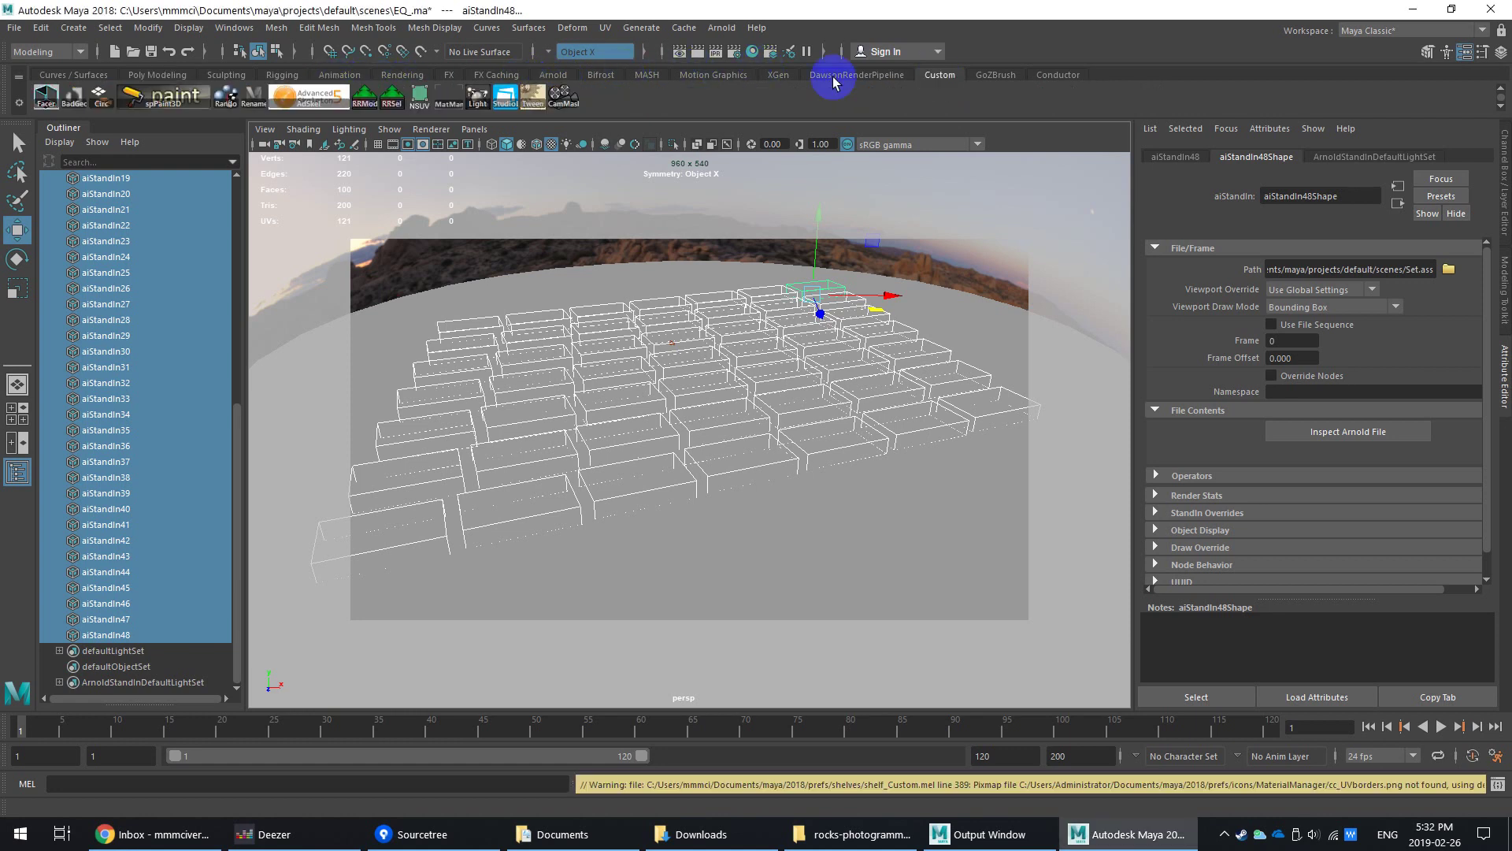
{"action": "left_click", "coordinate": [226, 97]}
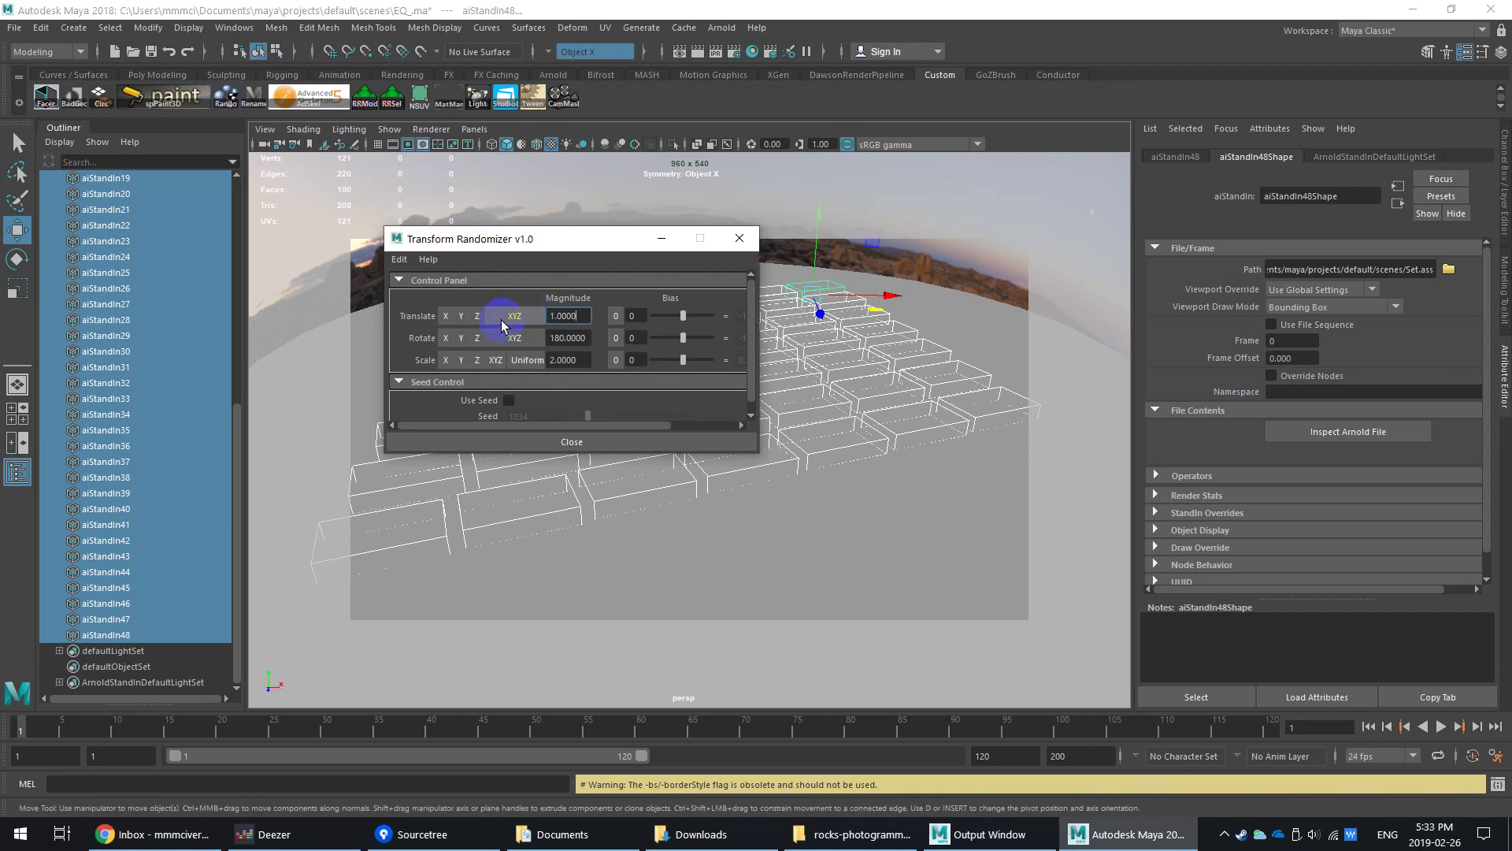
Step: Randomize the stand-ins' Y rotation with magnitude 180 and their uniform scale with magnitude 2
{"action": "left_click", "coordinate": [462, 339]}
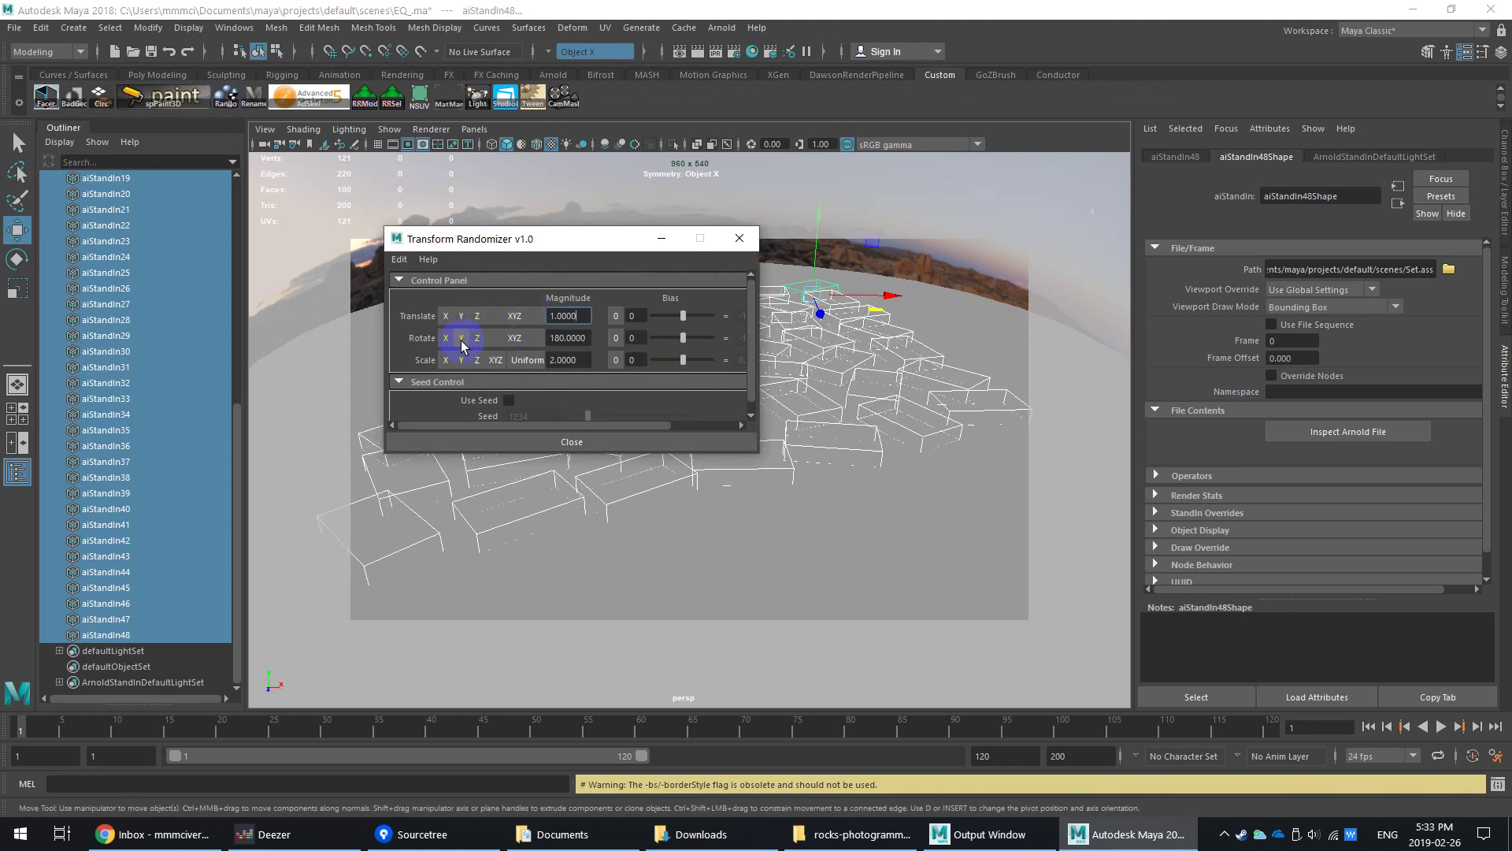
{"action": "left_click_drag", "start_coordinate": [523, 241], "coordinate": [324, 124]}
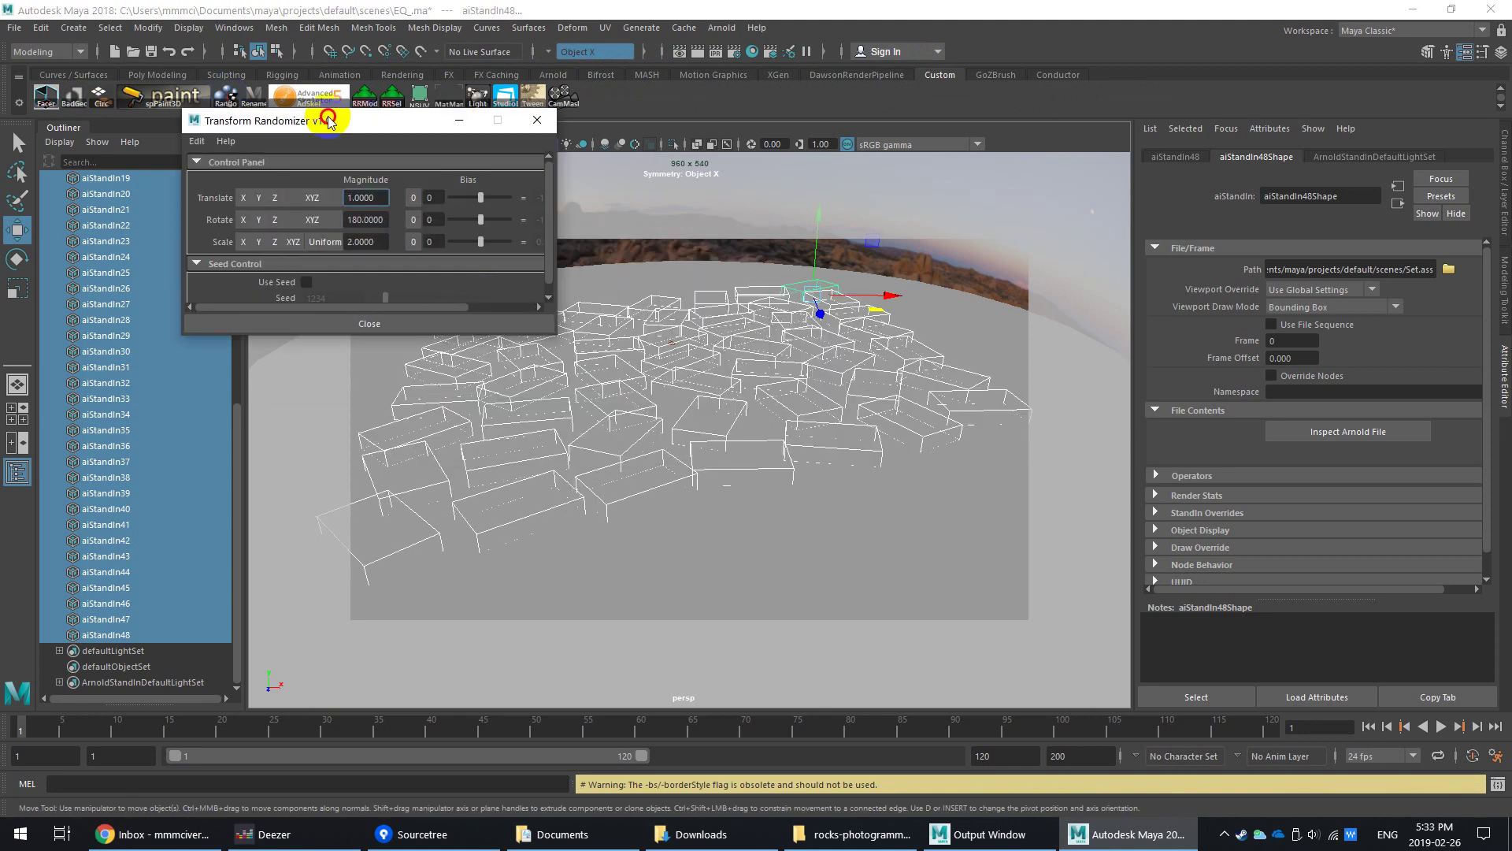
{"action": "left_click", "coordinate": [258, 230]}
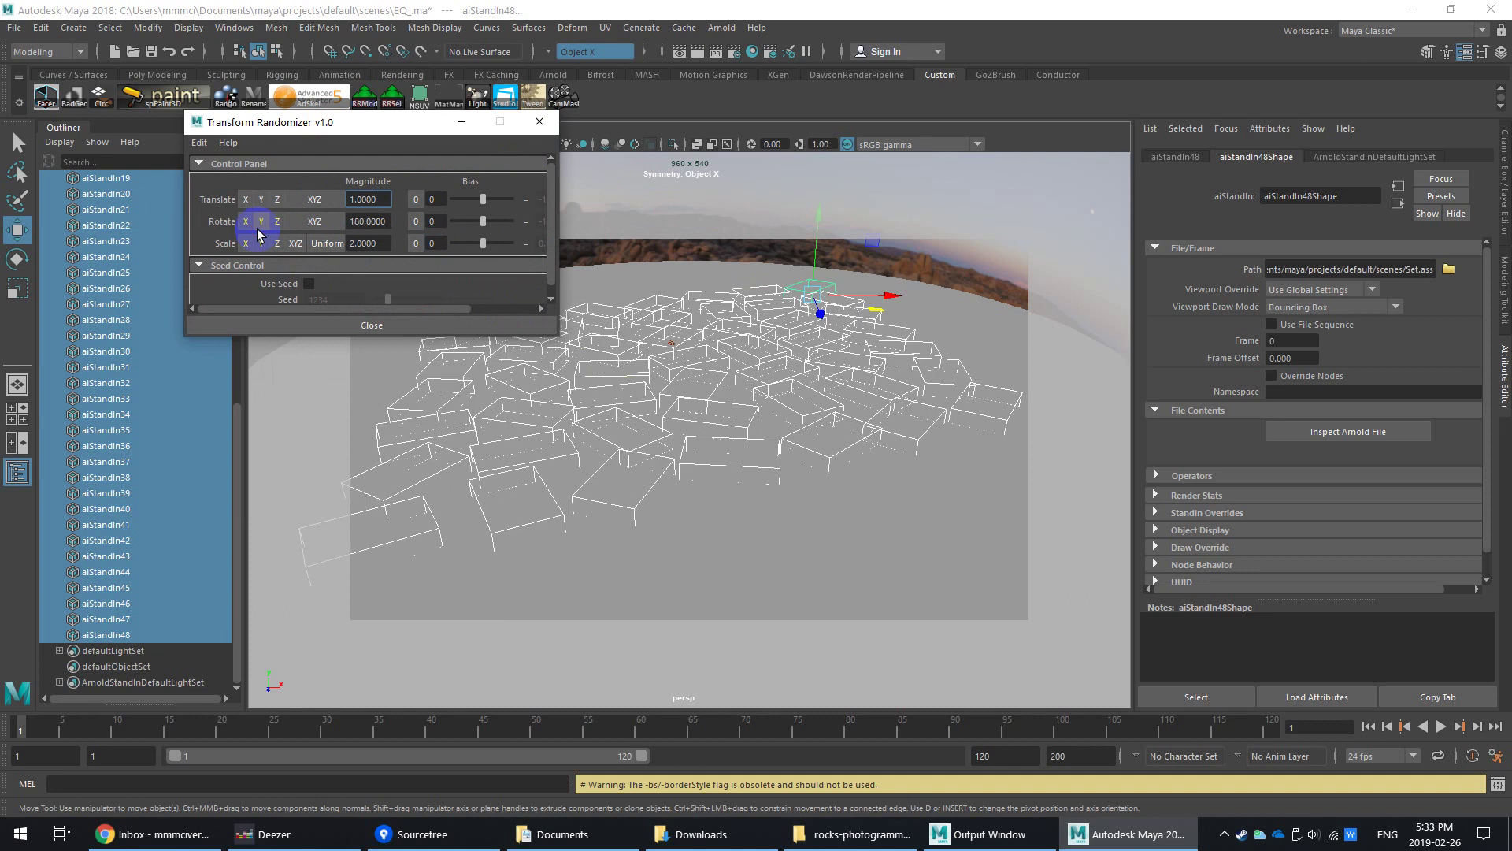
{"action": "left_click", "coordinate": [327, 244]}
{"action": "left_click", "coordinate": [327, 244]}
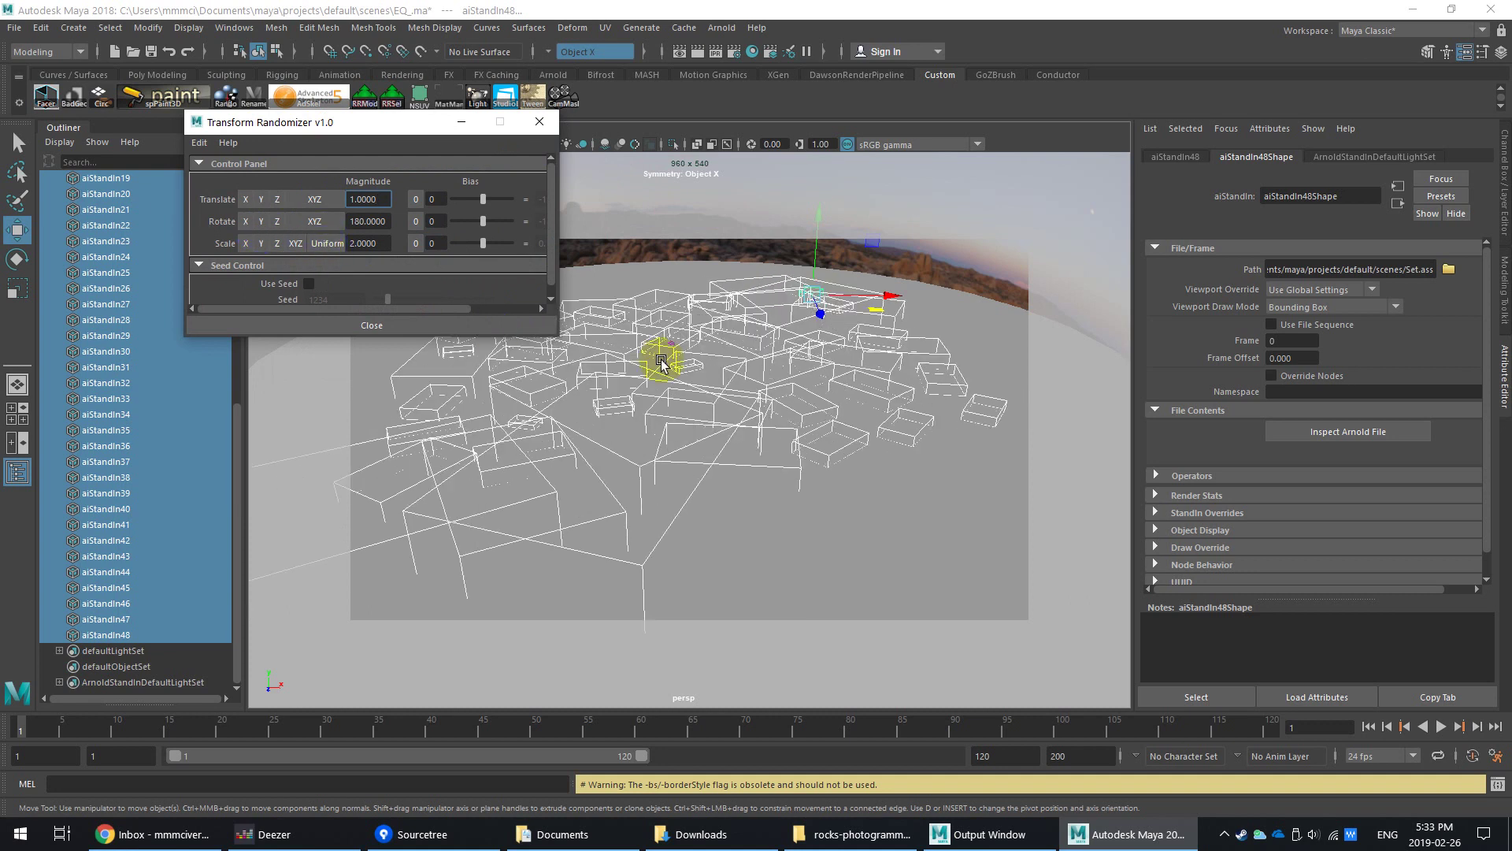
Step: Render the randomized stand-ins in Arnold from a new view angle
{"action": "left_click_drag", "start_coordinate": [664, 350], "coordinate": [749, 247], "text": "alt"}
{"action": "left_click", "coordinate": [721, 27]}
{"action": "left_click", "coordinate": [739, 61]}
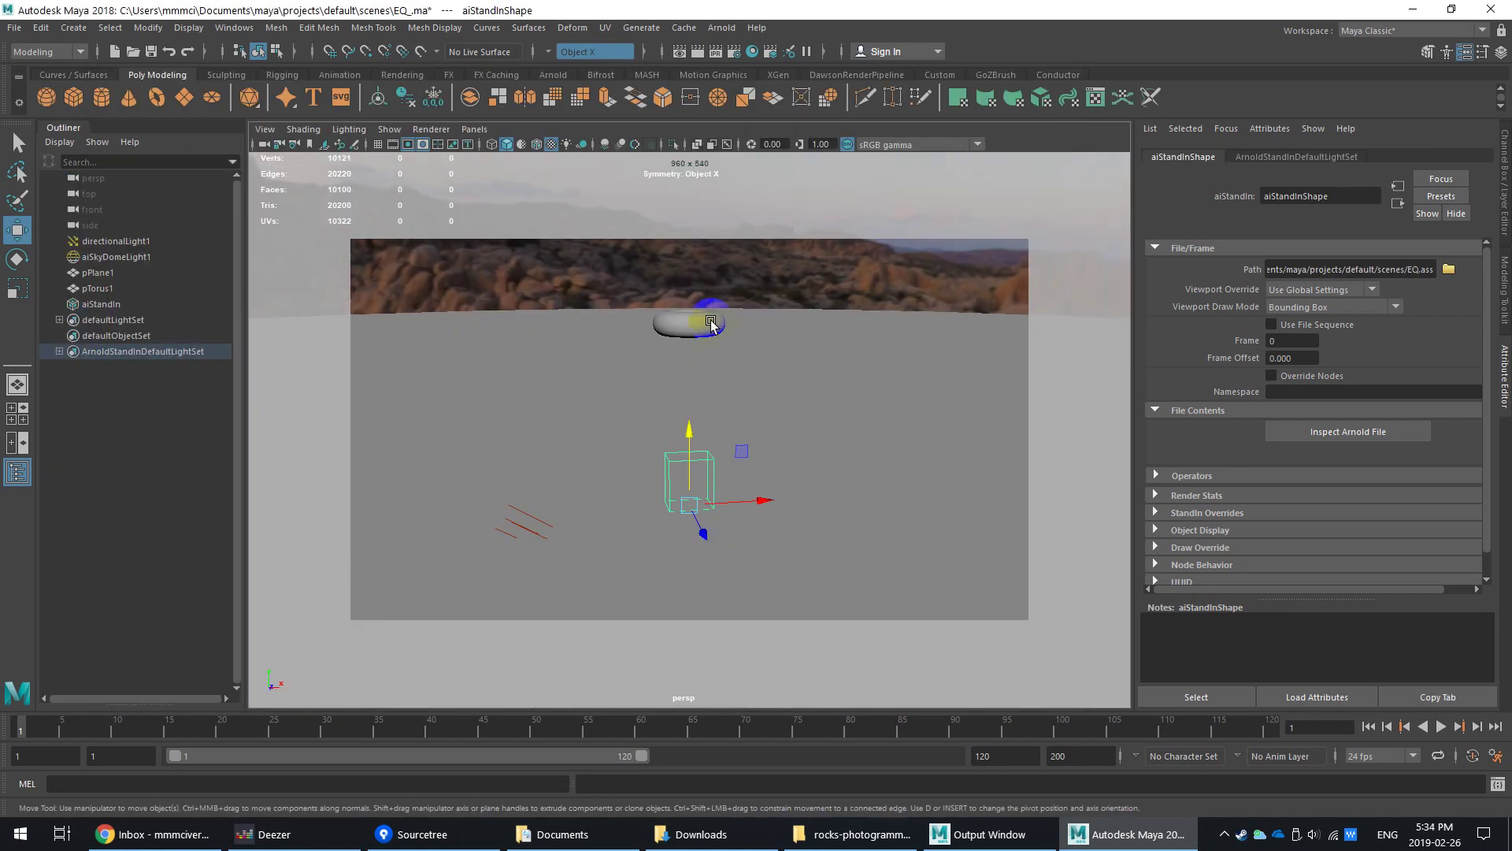
Step: Select the torus pTorus1 behind the EQ.ass stand-in and scale it up uniformly by about 4.4
{"action": "left_click", "coordinate": [711, 324]}
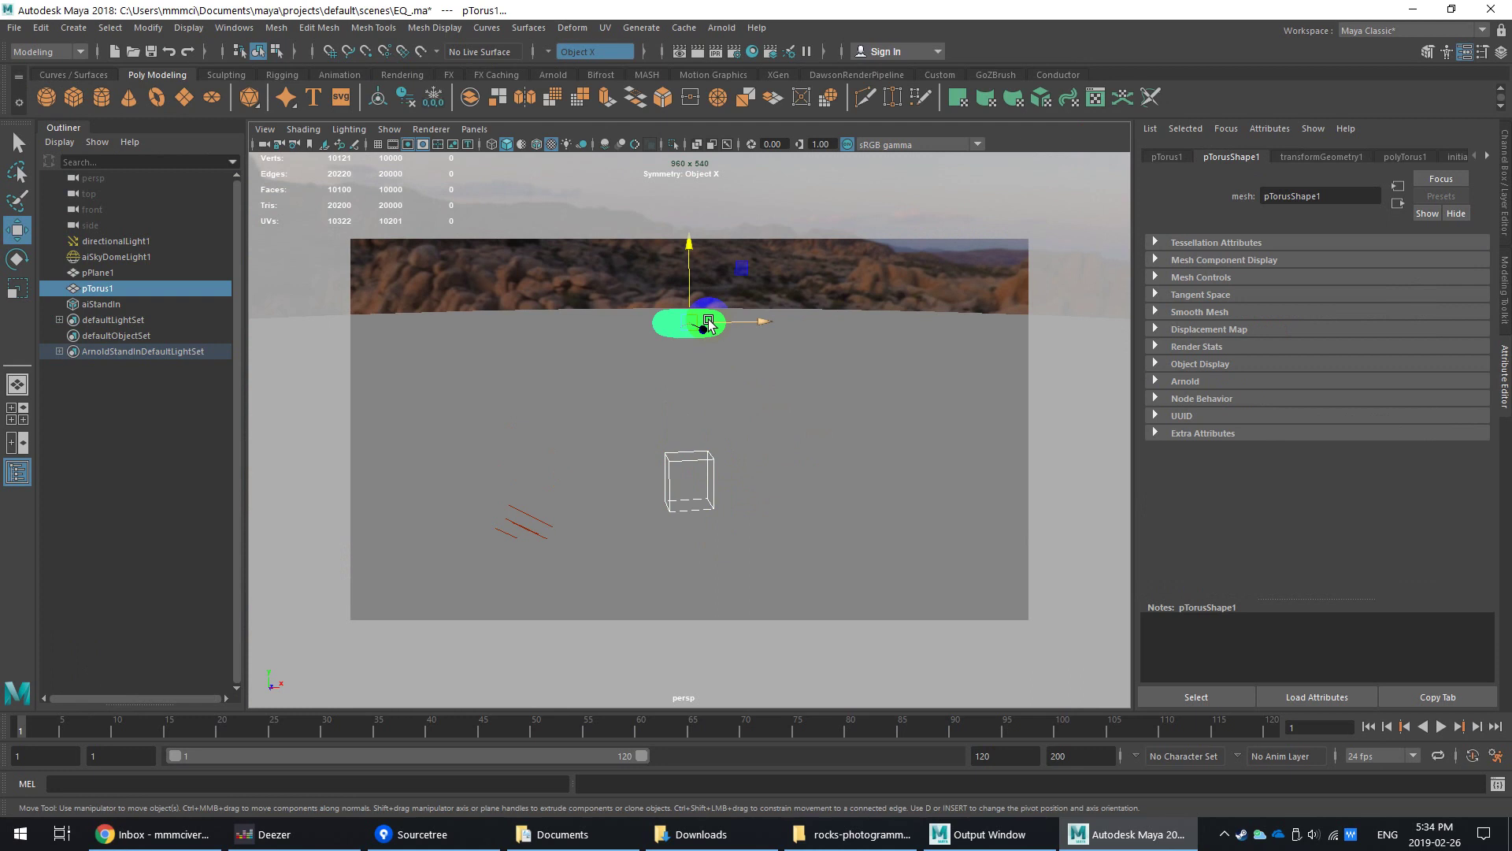
{"action": "key", "text": "r"}
{"action": "left_click", "coordinate": [762, 537]}
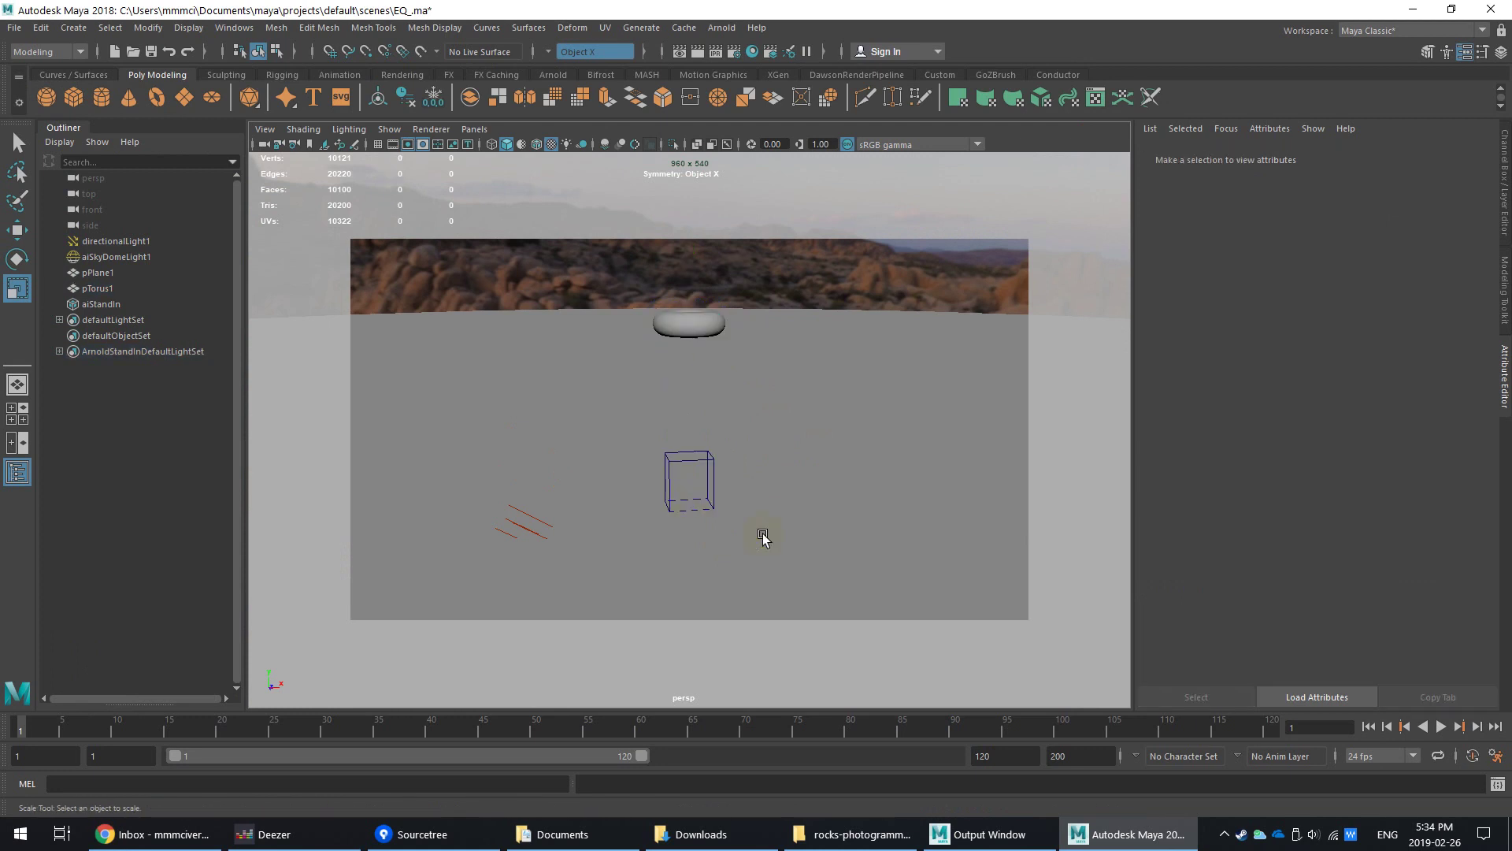
{"action": "left_click", "coordinate": [693, 344]}
{"action": "left_click_drag", "start_coordinate": [701, 338], "coordinate": [866, 473]}
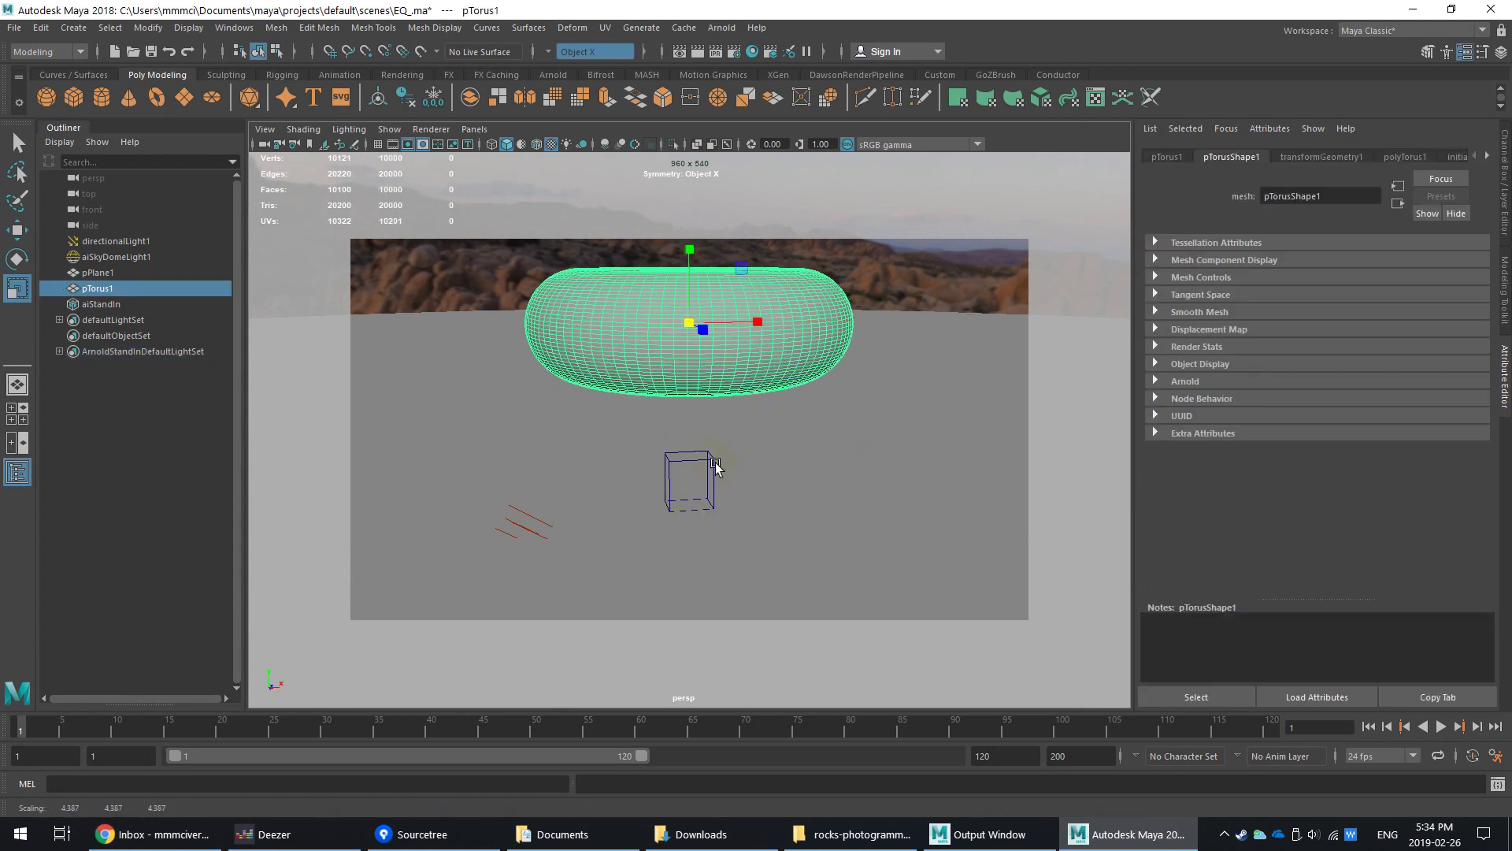
{"action": "left_click_drag", "start_coordinate": [707, 461], "coordinate": [715, 415], "text": "alt"}
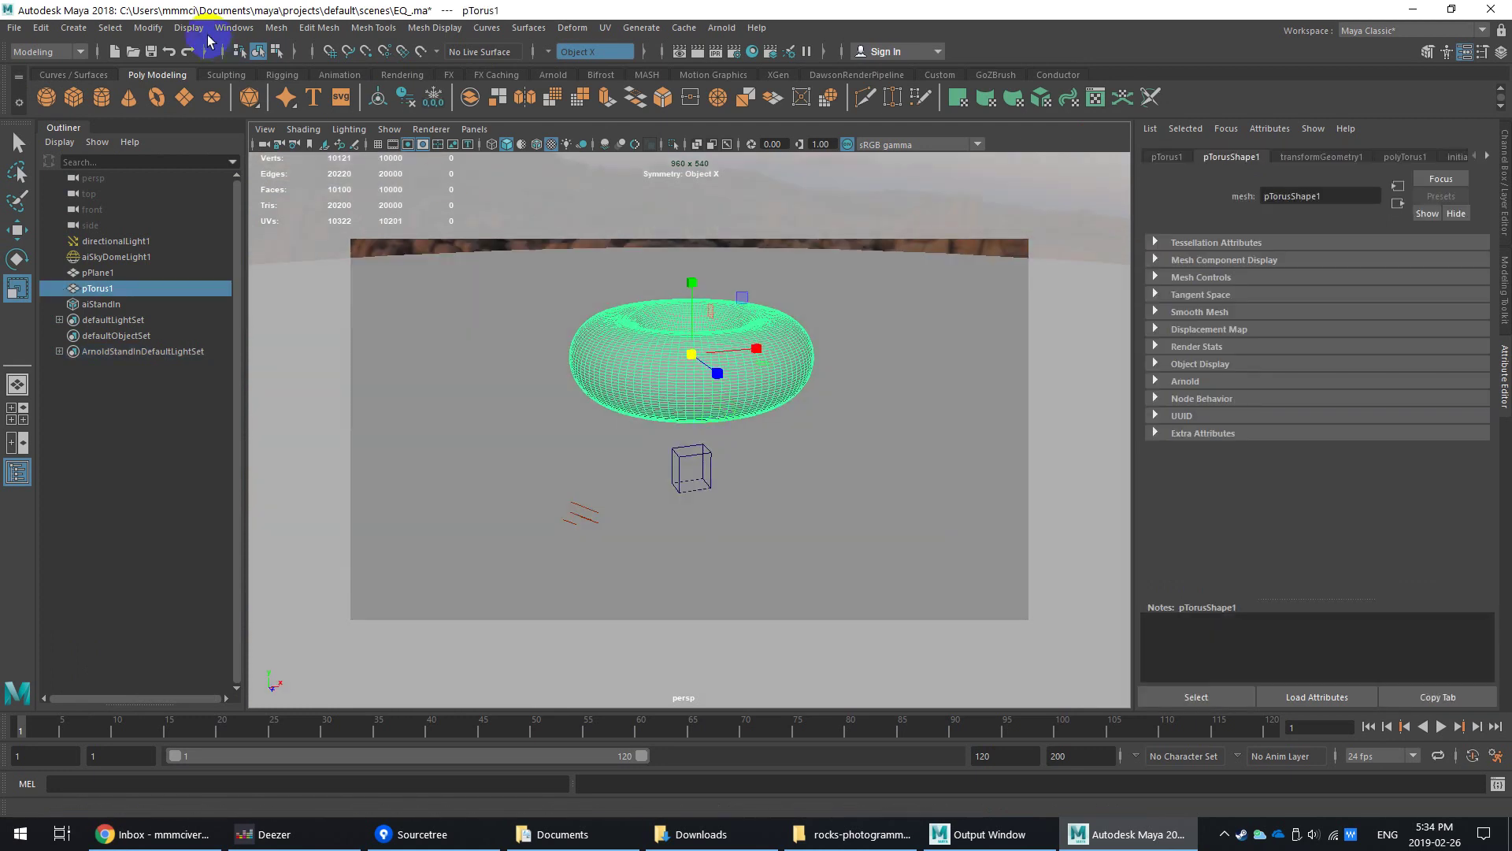
Step: Freeze the translation, rotation and scale of the torus pTorus1
{"action": "left_click", "coordinate": [148, 27]}
{"action": "left_click", "coordinate": [181, 99]}
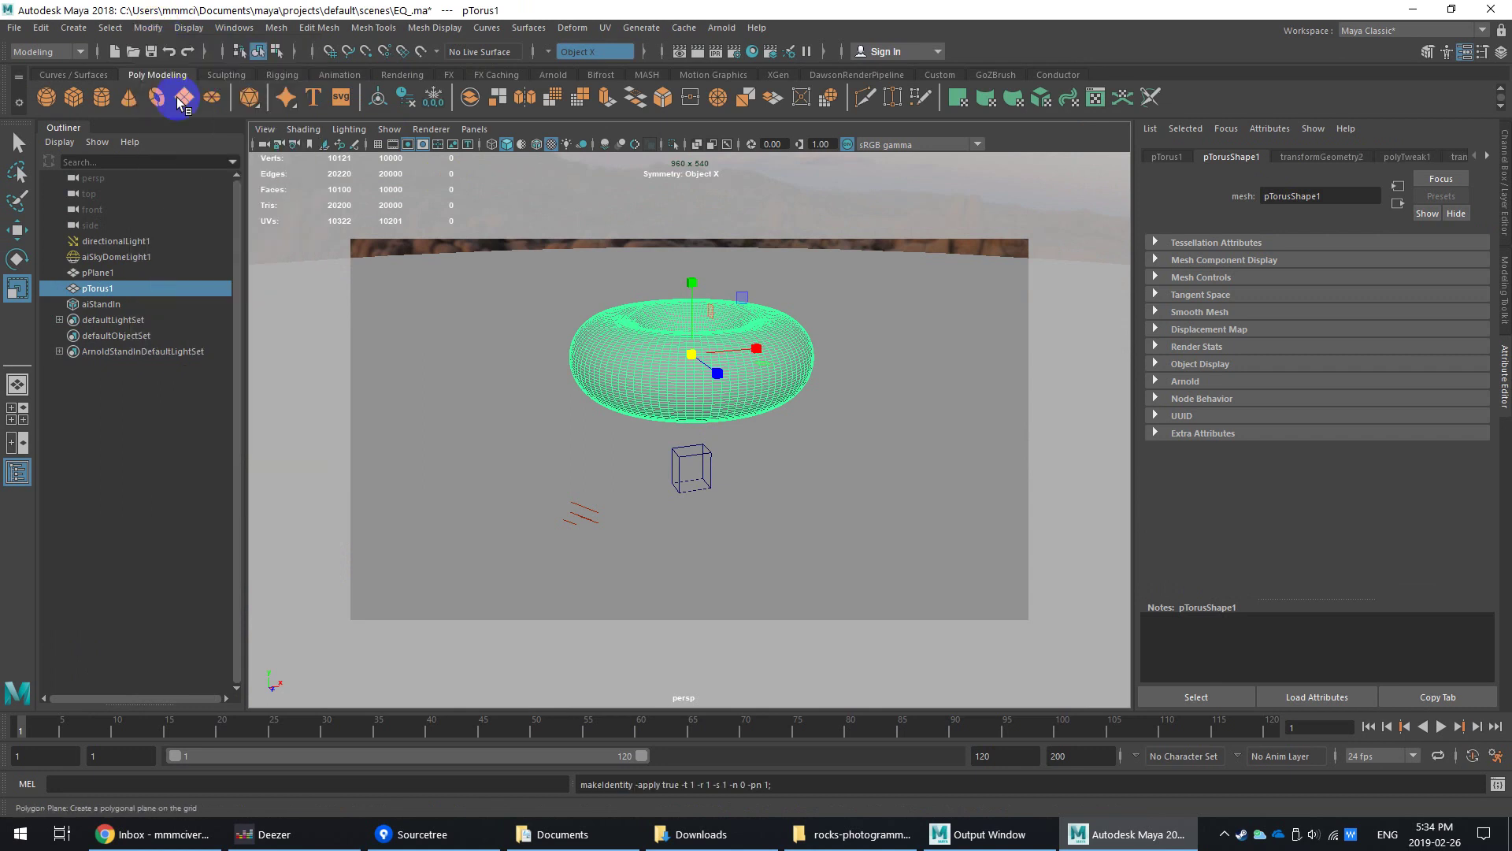
{"action": "left_click", "coordinate": [147, 27]}
{"action": "left_click", "coordinate": [162, 155]}
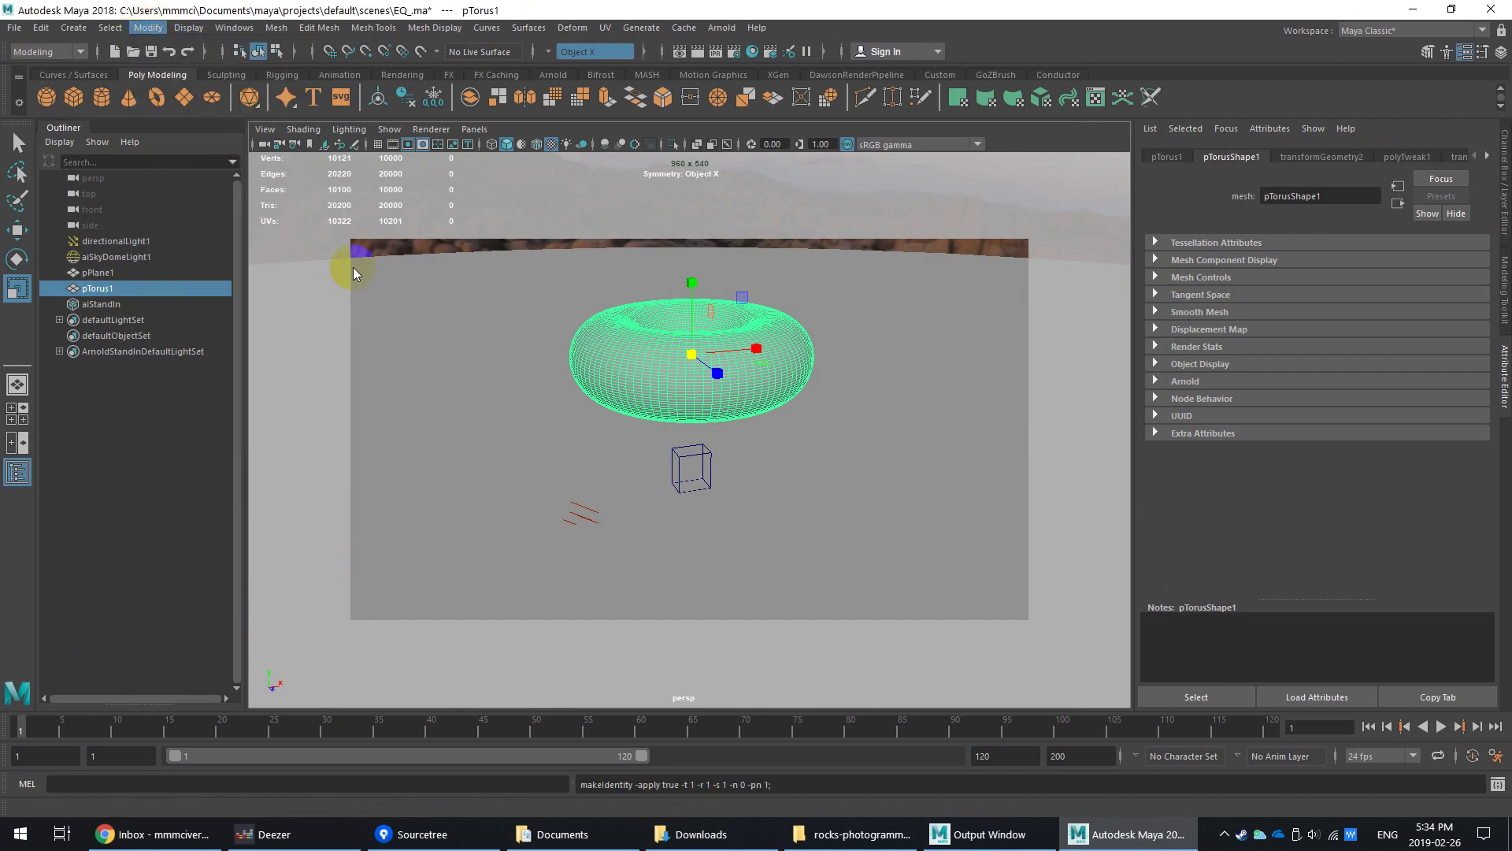
{"action": "left_click", "coordinate": [692, 457]}
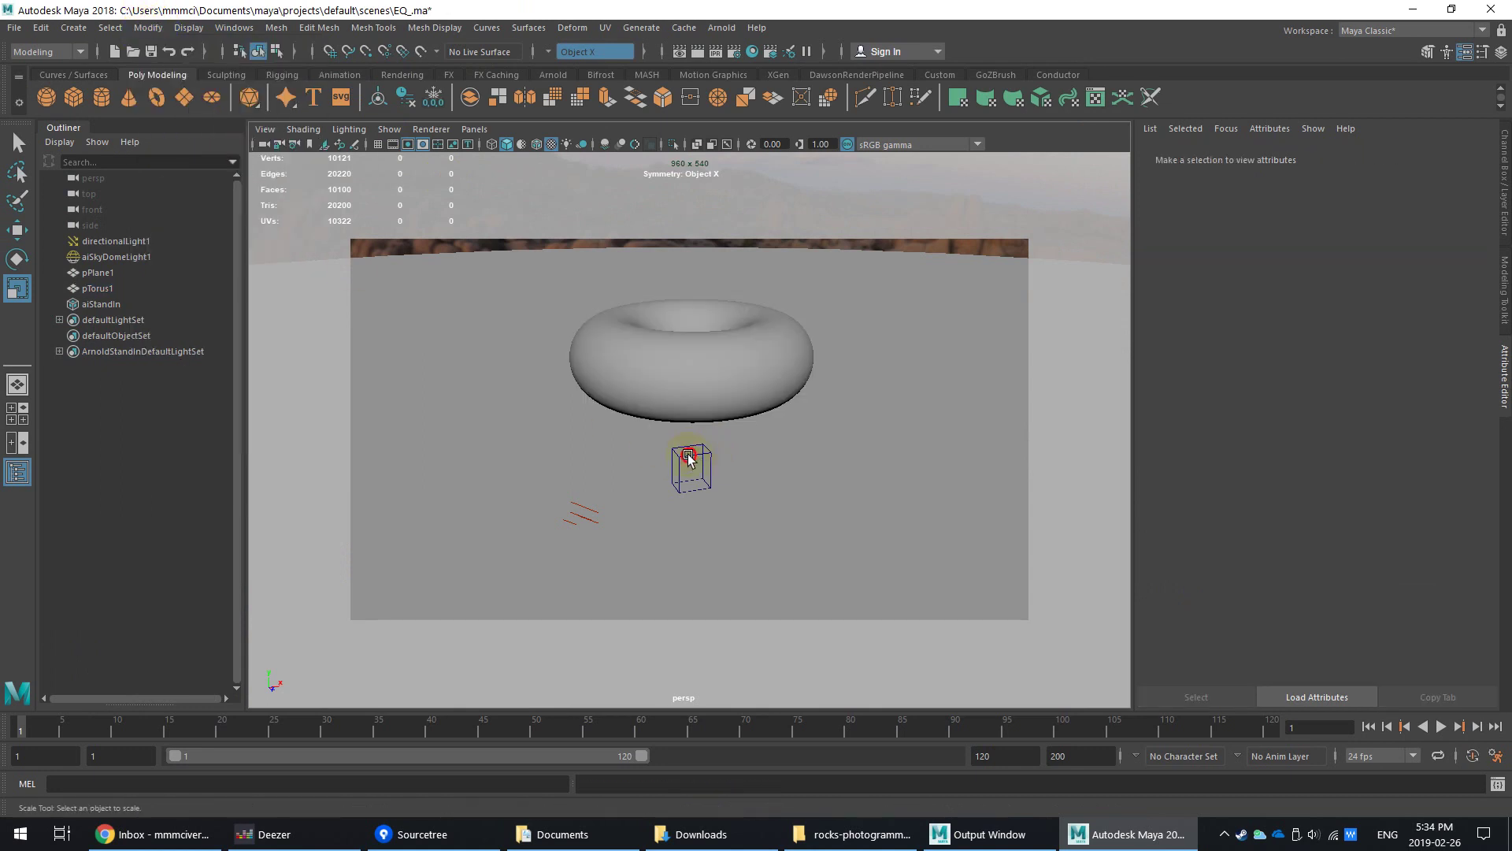
{"action": "left_click", "coordinate": [688, 458]}
{"action": "left_click", "coordinate": [707, 382], "text": "shift"}
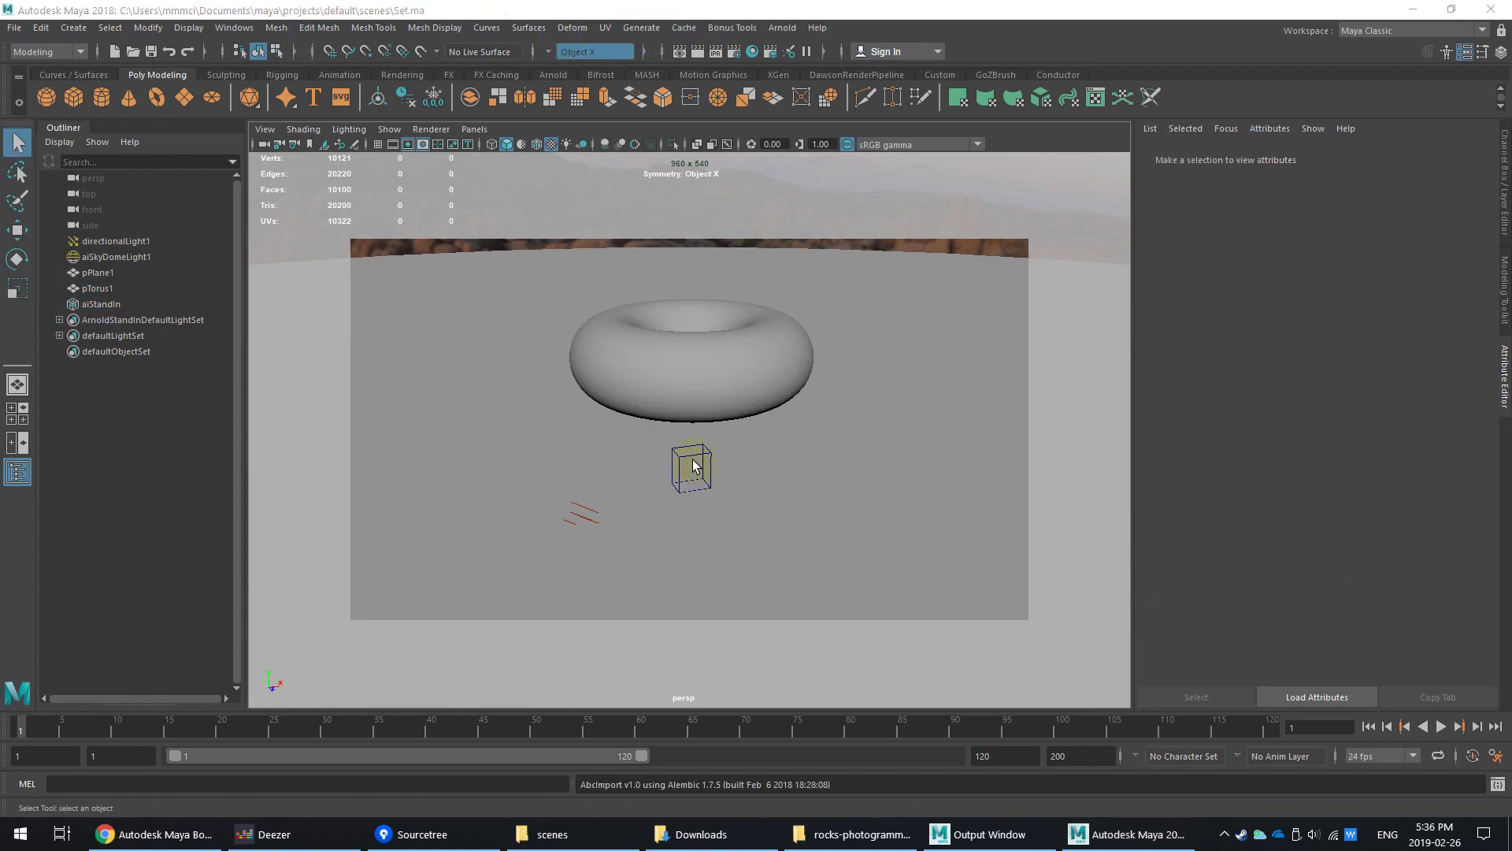
{"action": "left_click", "coordinate": [693, 462]}
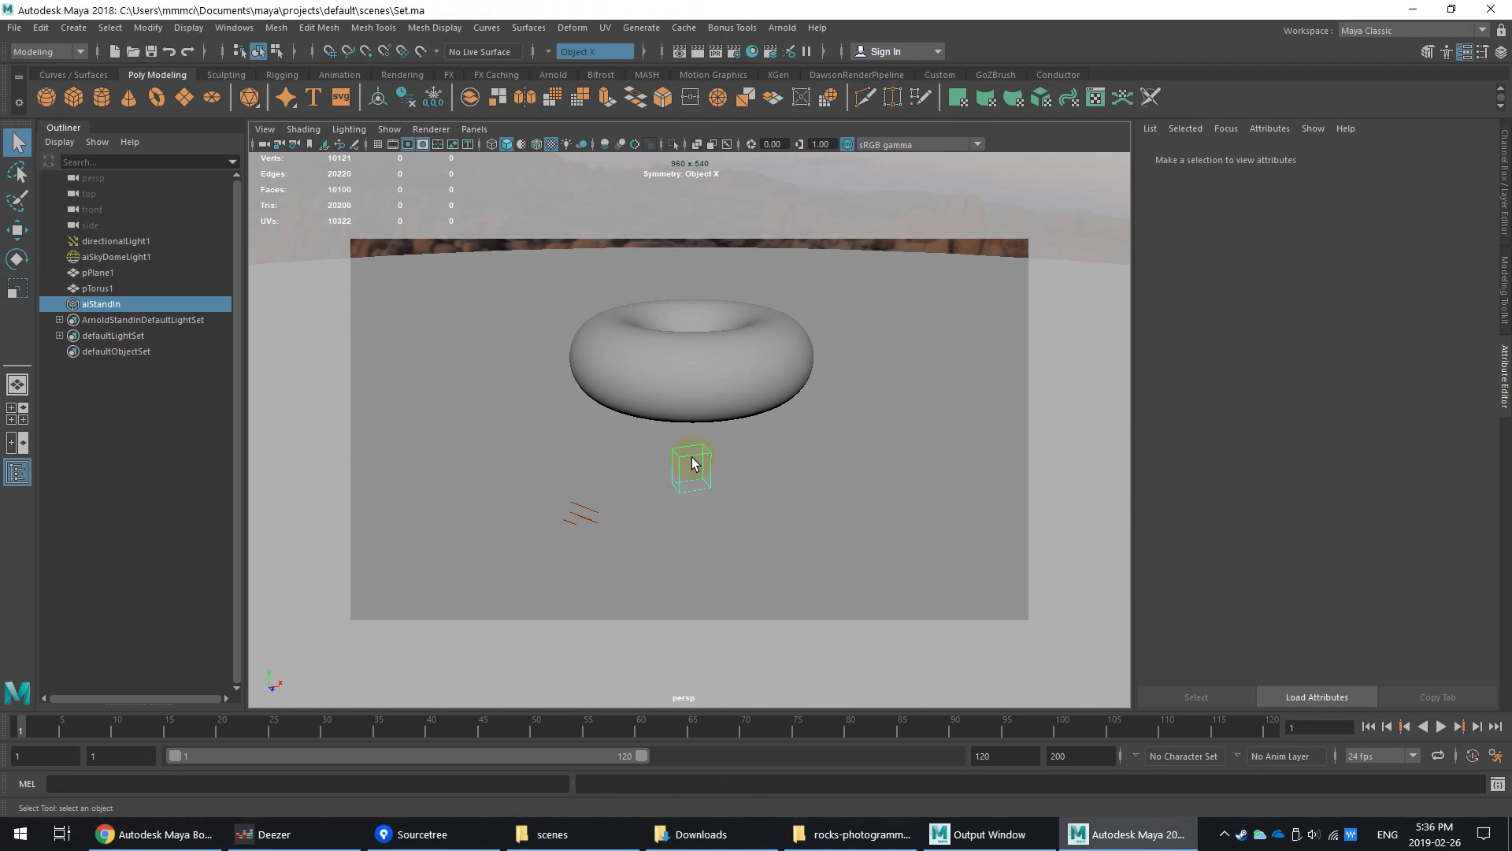
{"action": "left_click", "coordinate": [677, 379], "text": "shift"}
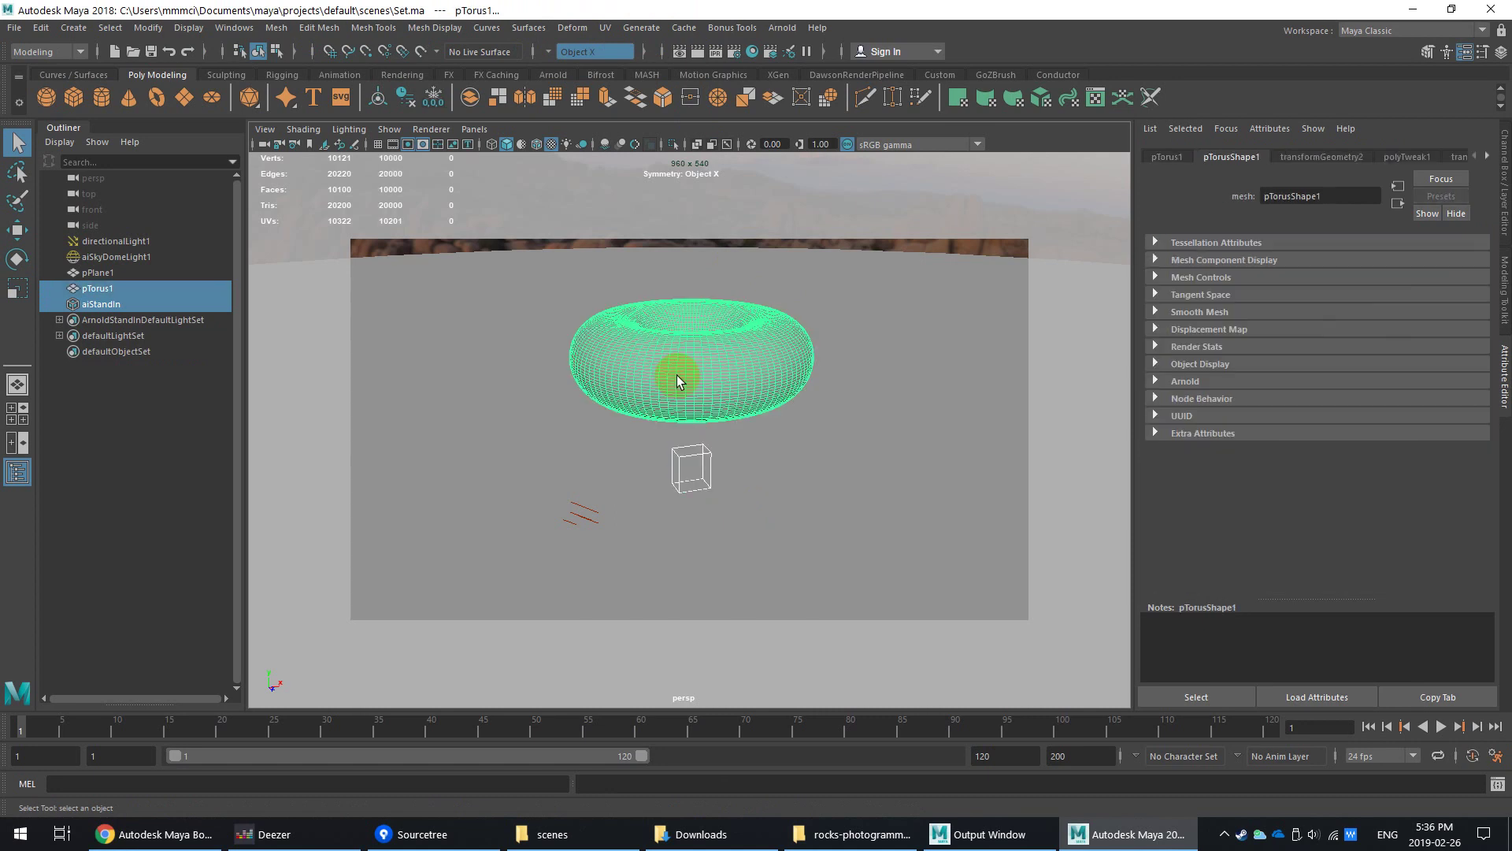
{"action": "left_click", "coordinate": [726, 29]}
{"action": "mouse_move", "coordinate": [749, 63]}
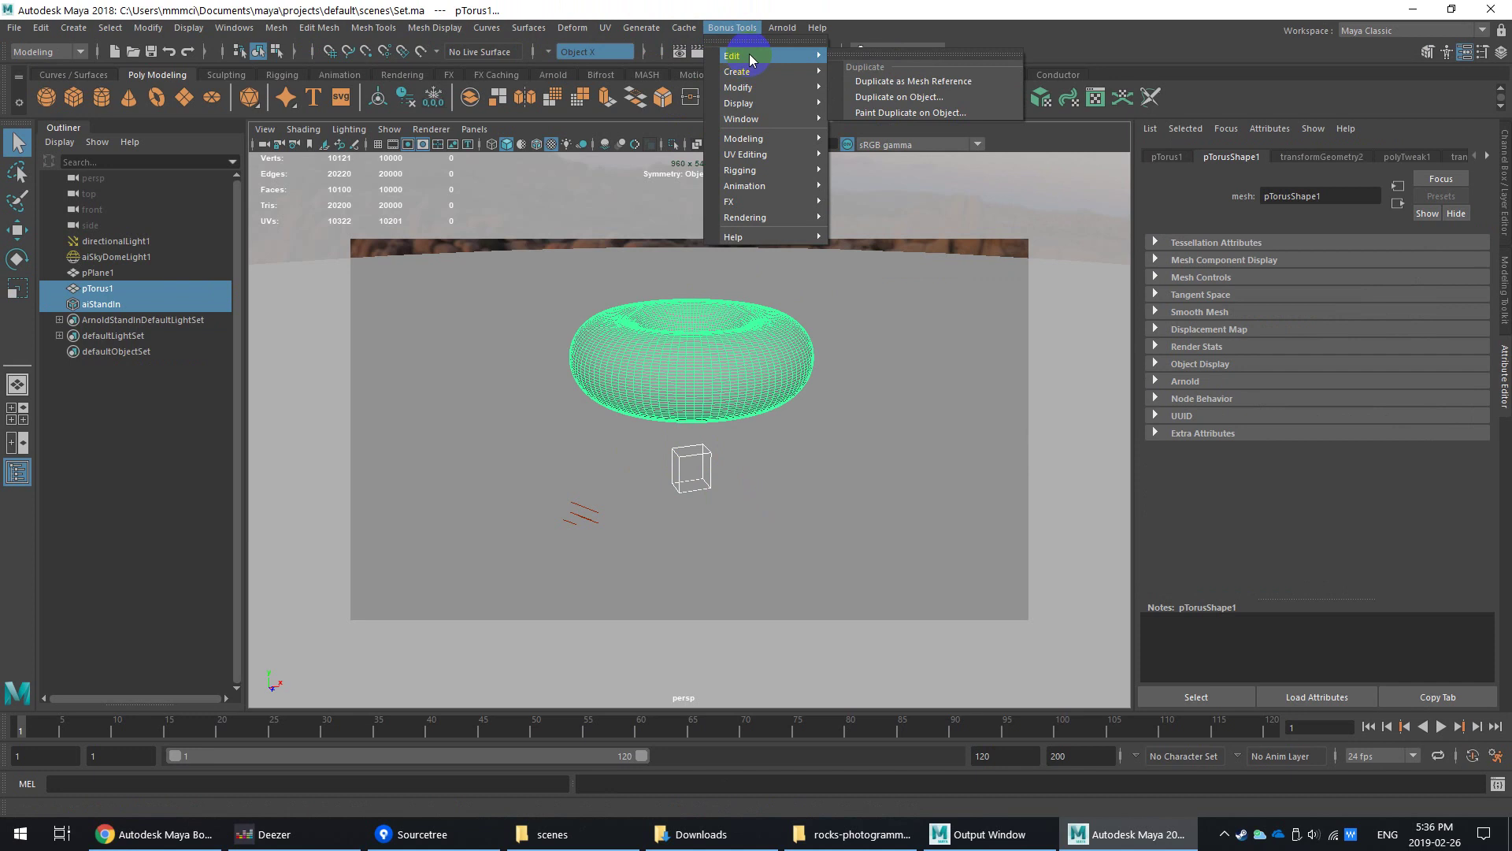
{"action": "left_click", "coordinate": [921, 108]}
{"action": "left_click_drag", "start_coordinate": [729, 290], "coordinate": [947, 227]}
{"action": "left_click", "coordinate": [967, 435]}
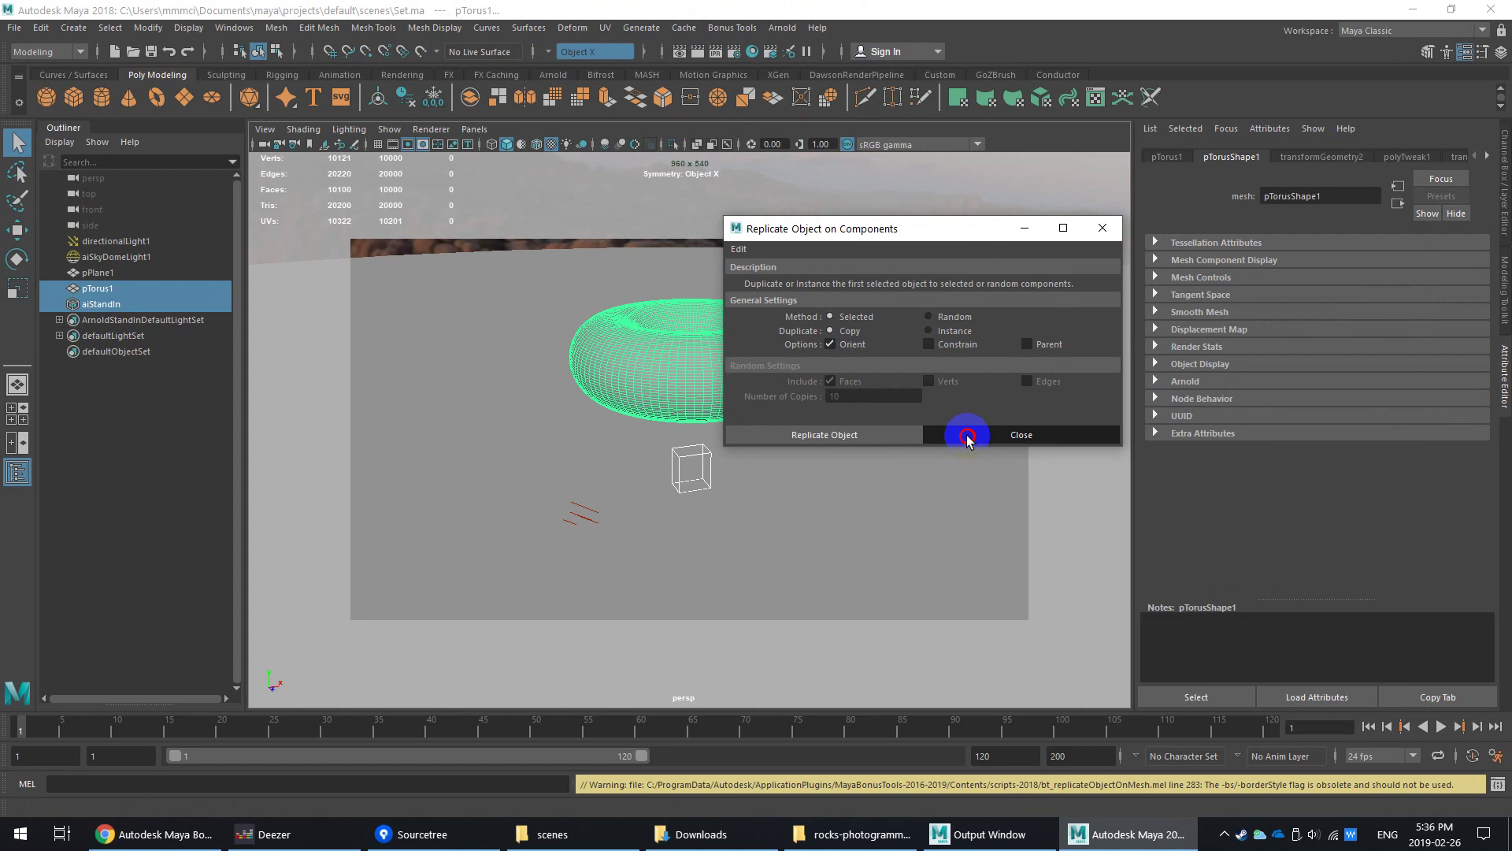
Step: With the stand-in as the last selected object, try to replicate 500 random copies using Duplicate on Object's Random method
{"action": "left_click", "coordinate": [700, 460]}
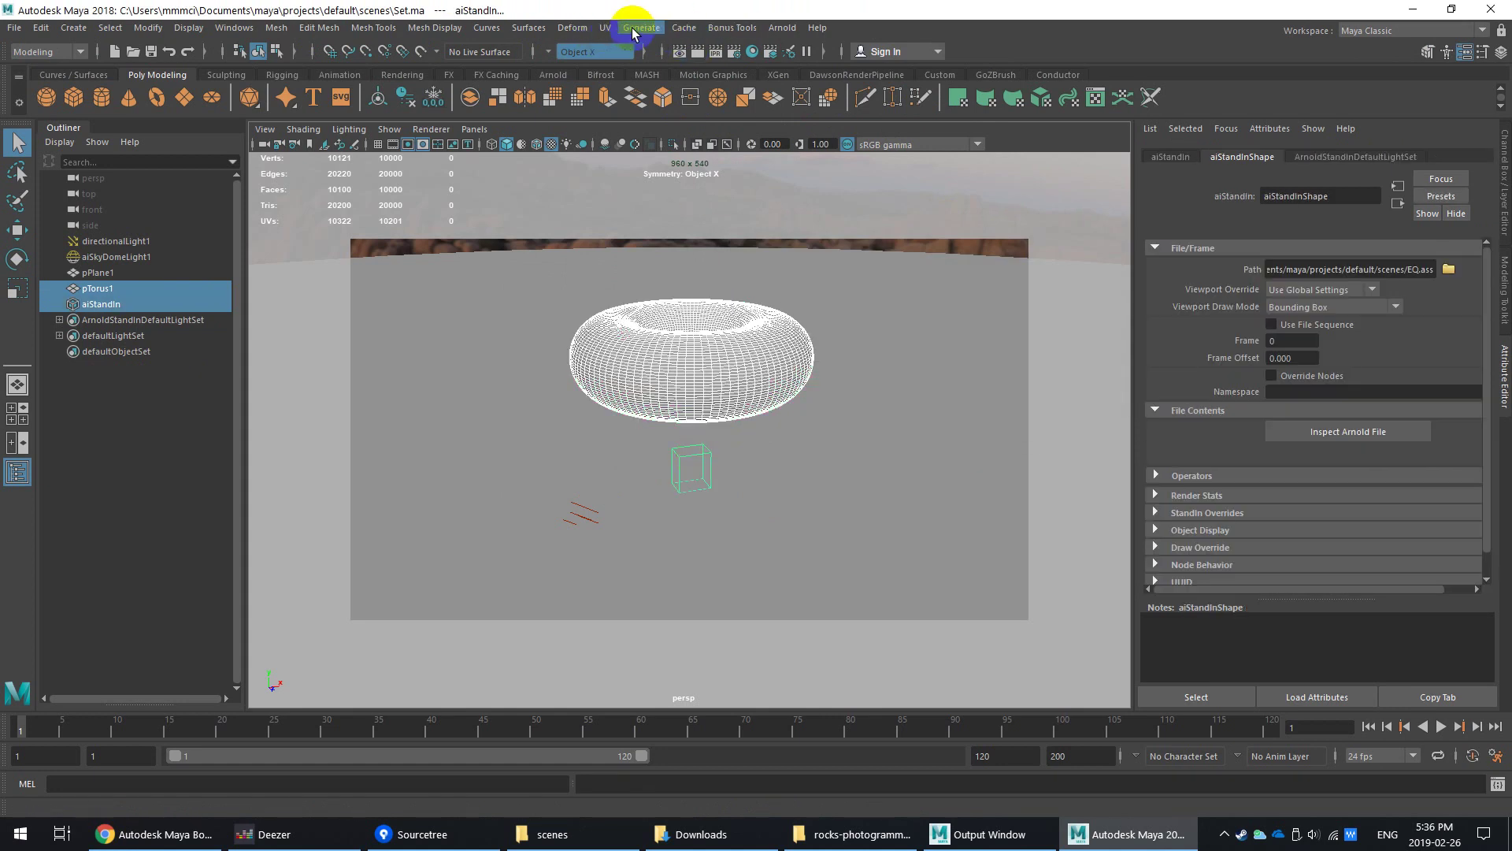
{"action": "left_click", "coordinate": [741, 29]}
{"action": "mouse_move", "coordinate": [754, 63]}
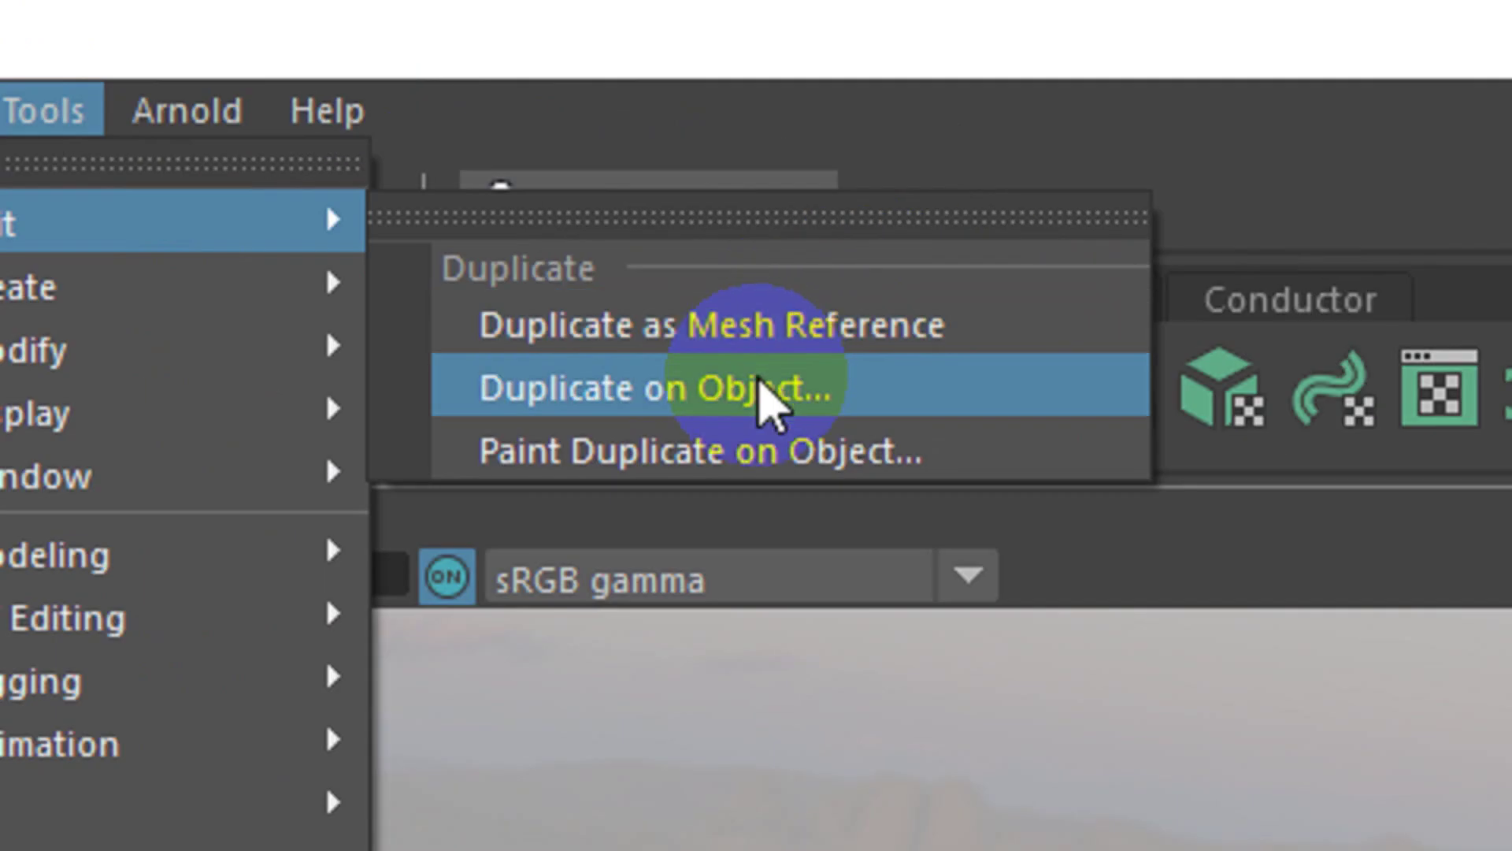
{"action": "left_click", "coordinate": [925, 95]}
{"action": "left_click", "coordinate": [760, 385]}
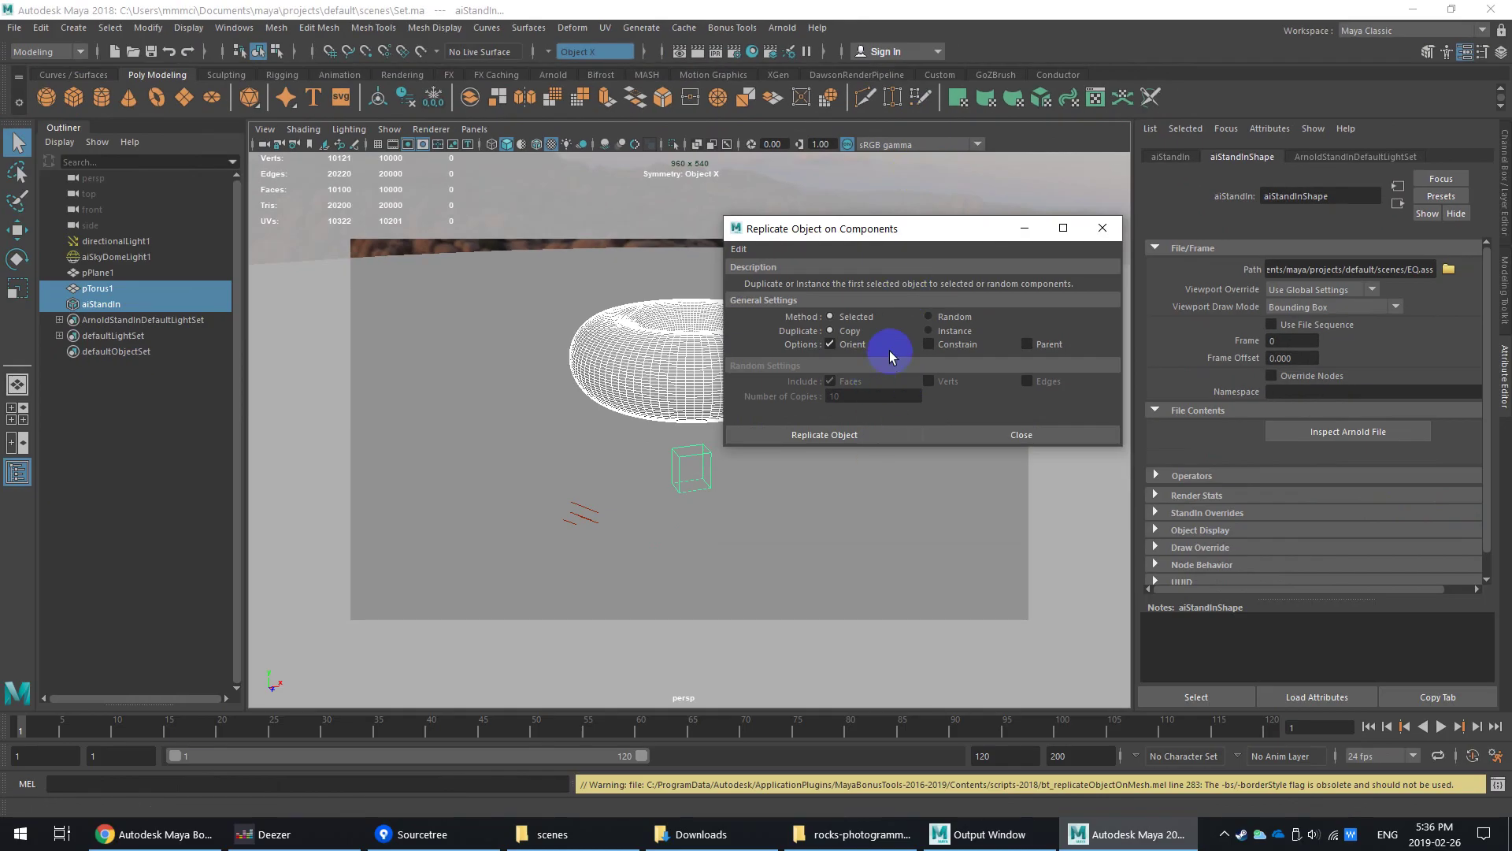
{"action": "left_click", "coordinate": [929, 316]}
{"action": "left_click", "coordinate": [894, 352]}
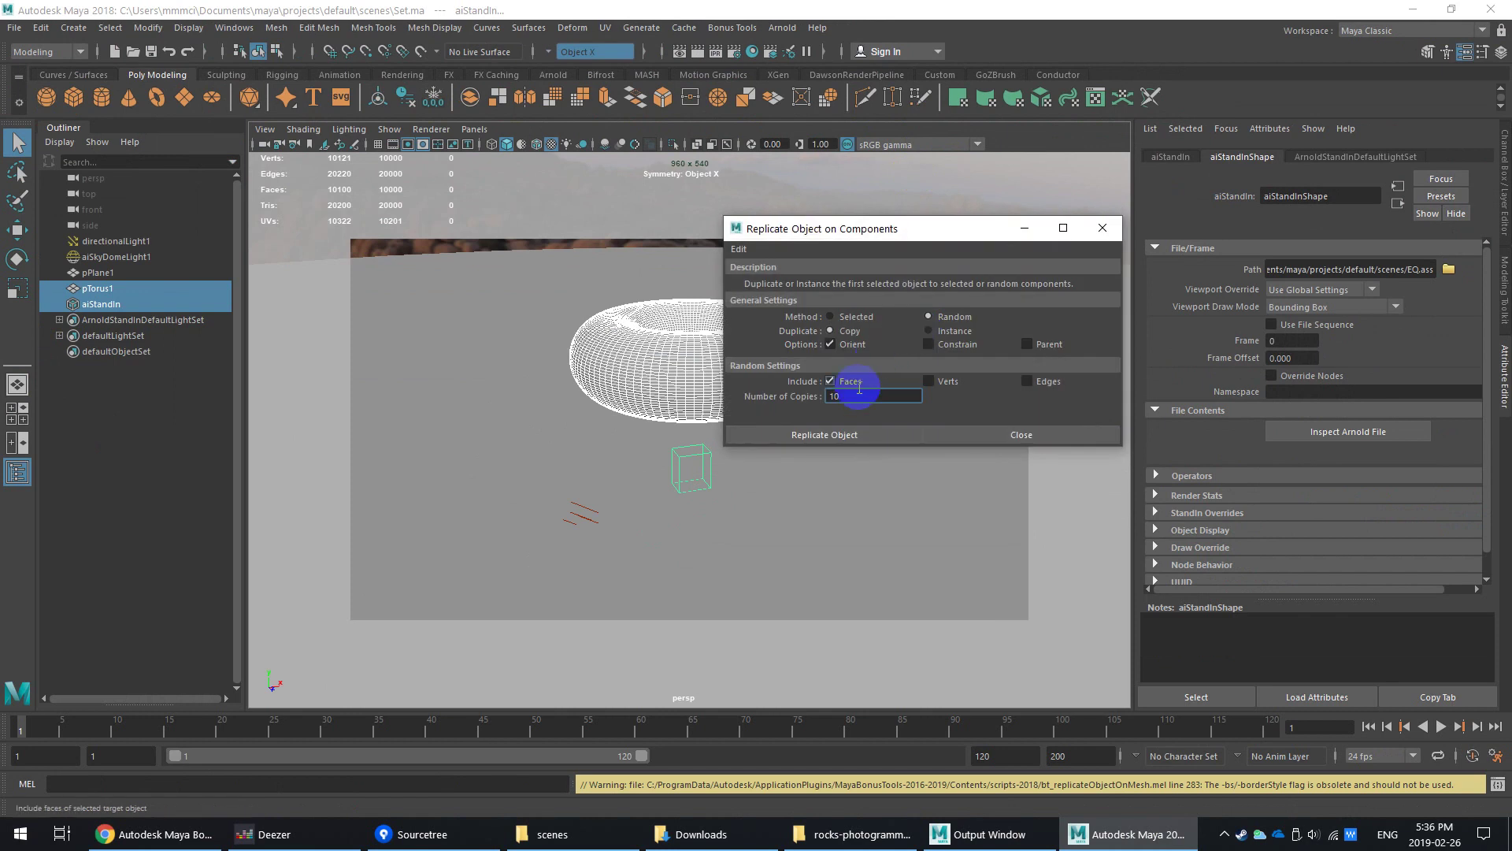
{"action": "left_click_drag", "start_coordinate": [853, 391], "coordinate": [764, 407]}
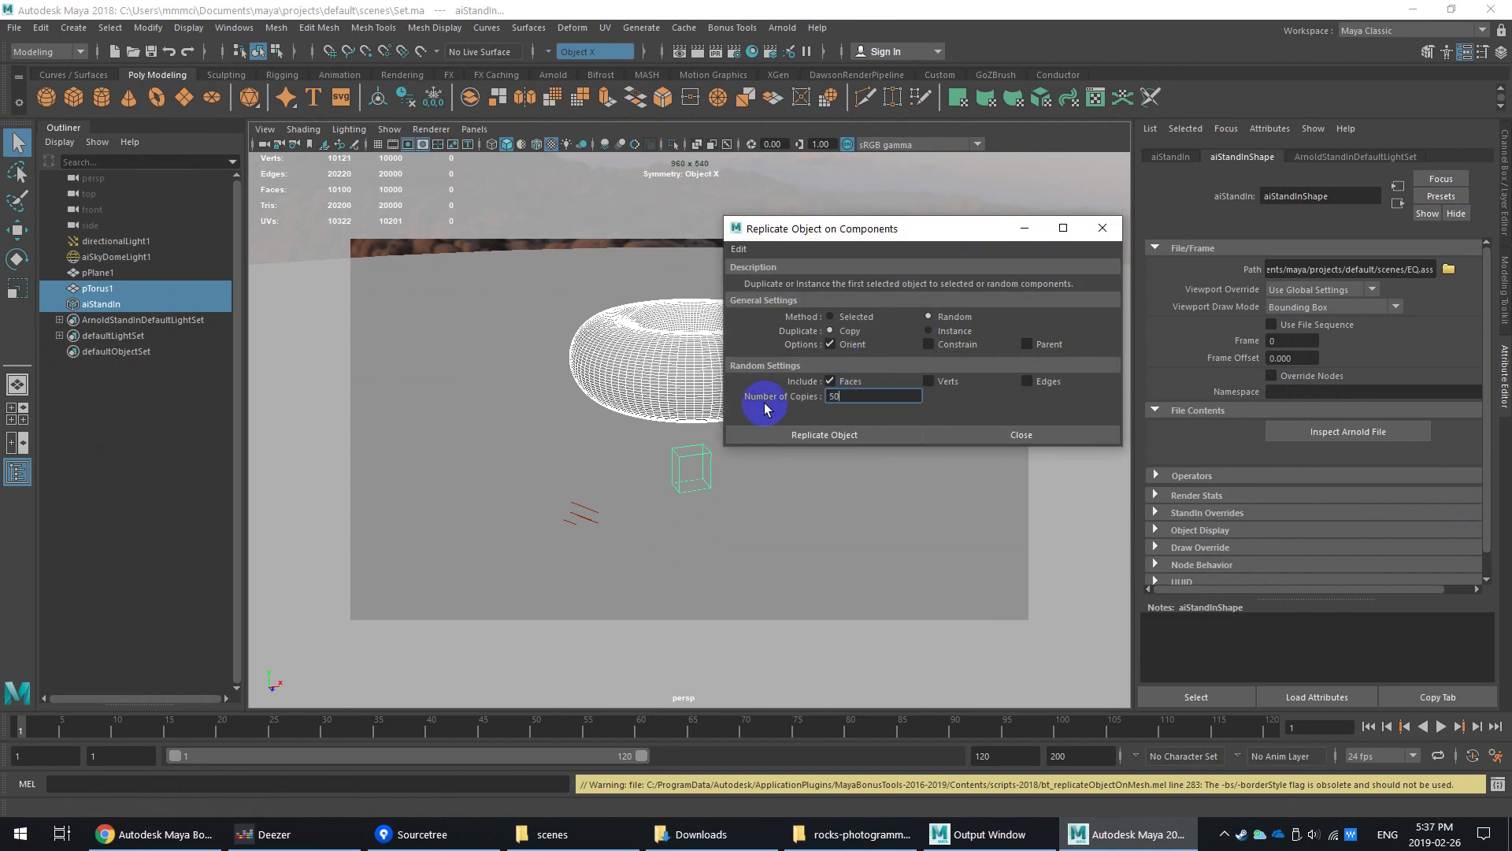
{"action": "left_click", "coordinate": [832, 435]}
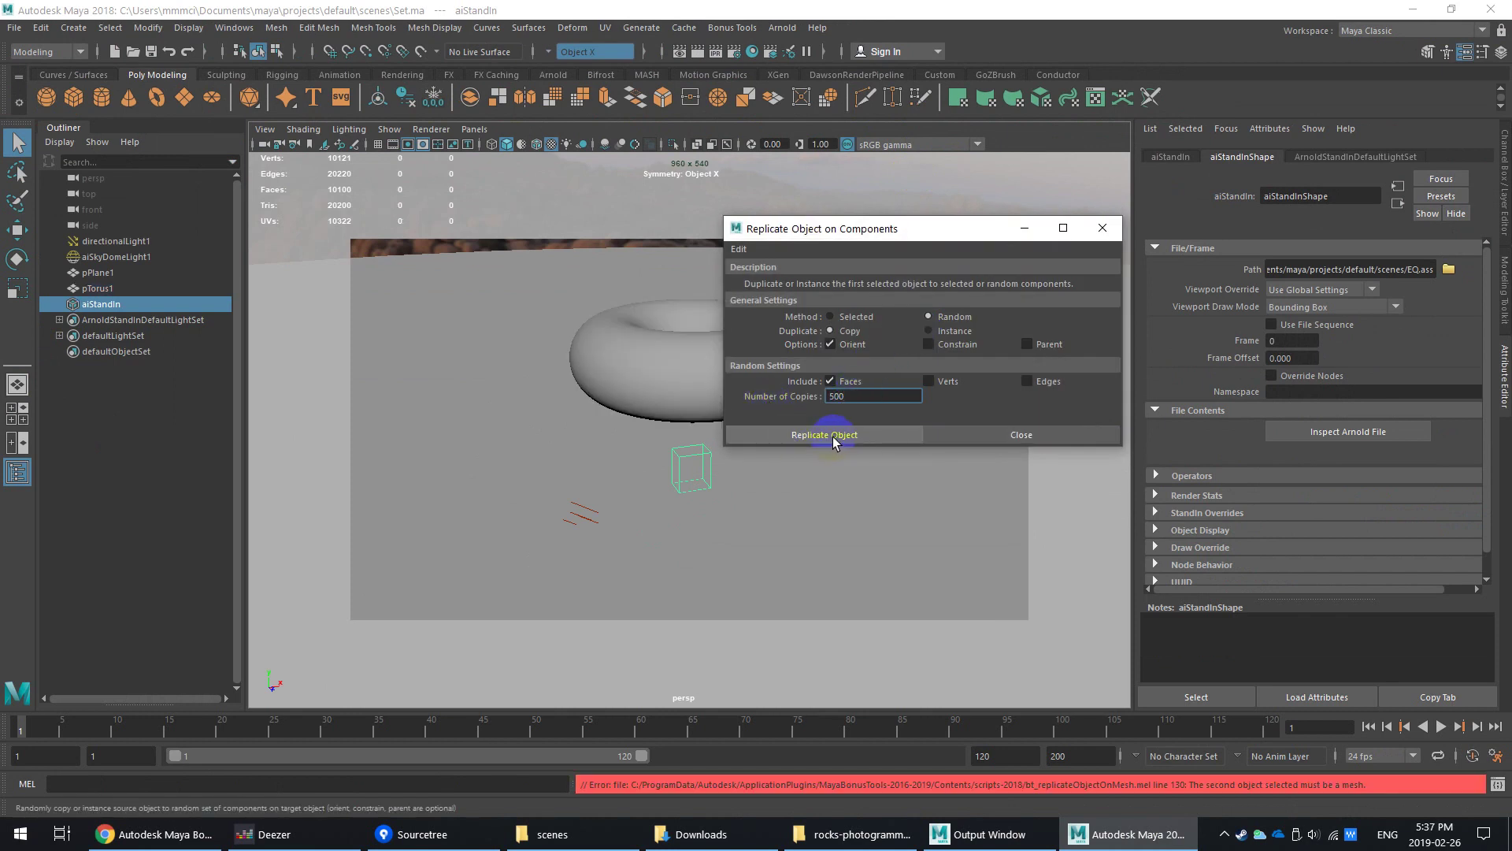
Step: Reselect the torus followed by the stand-in, set the number of copies to 100 and try replicating again
{"action": "left_click", "coordinate": [650, 386]}
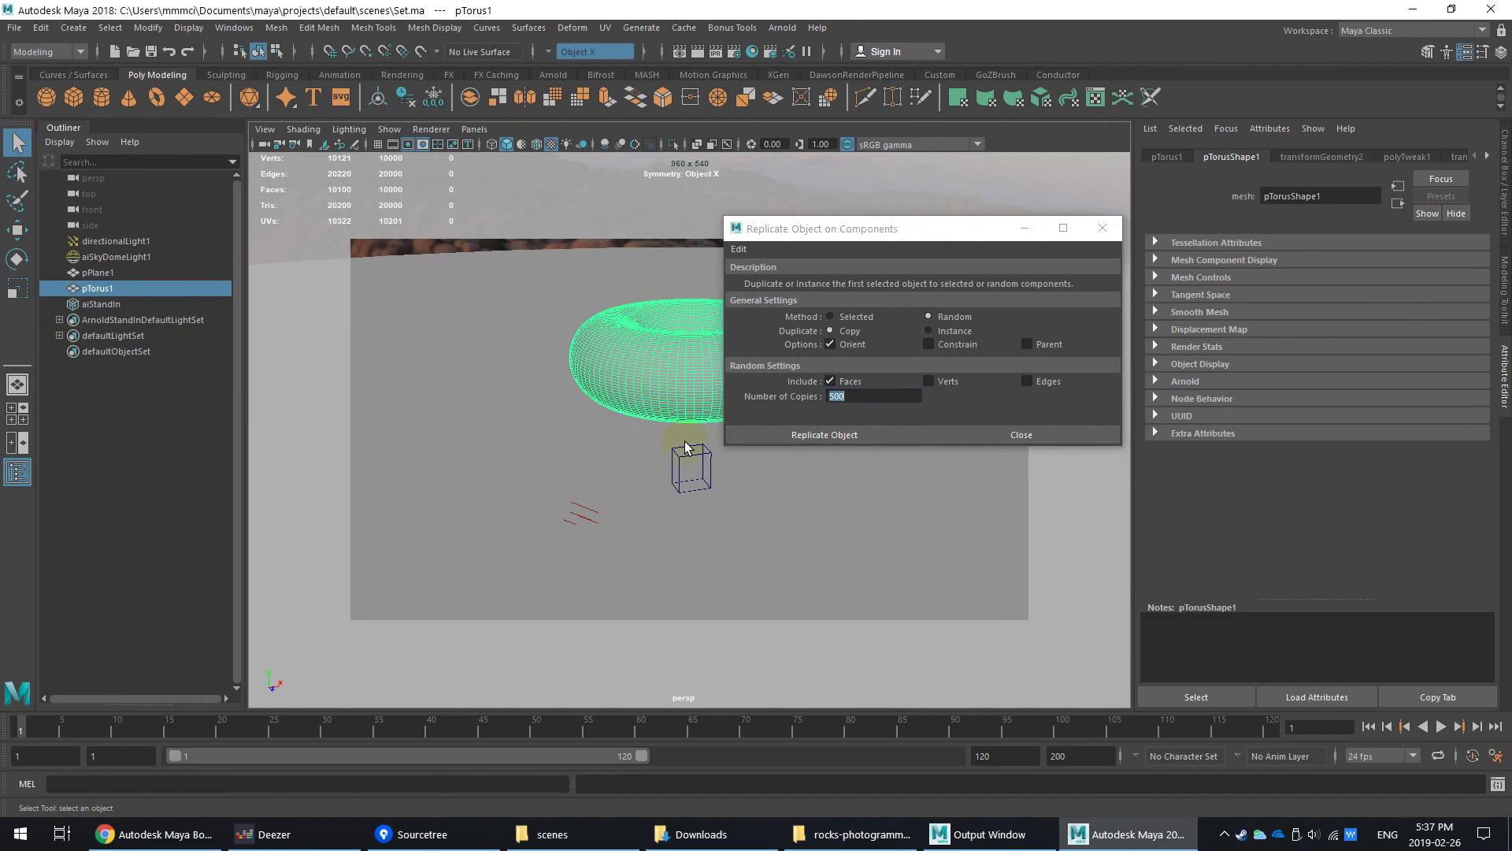
{"action": "left_click", "coordinate": [692, 457], "text": "shift"}
{"action": "double_click", "coordinate": [836, 396]}
{"action": "type", "text": "1"}
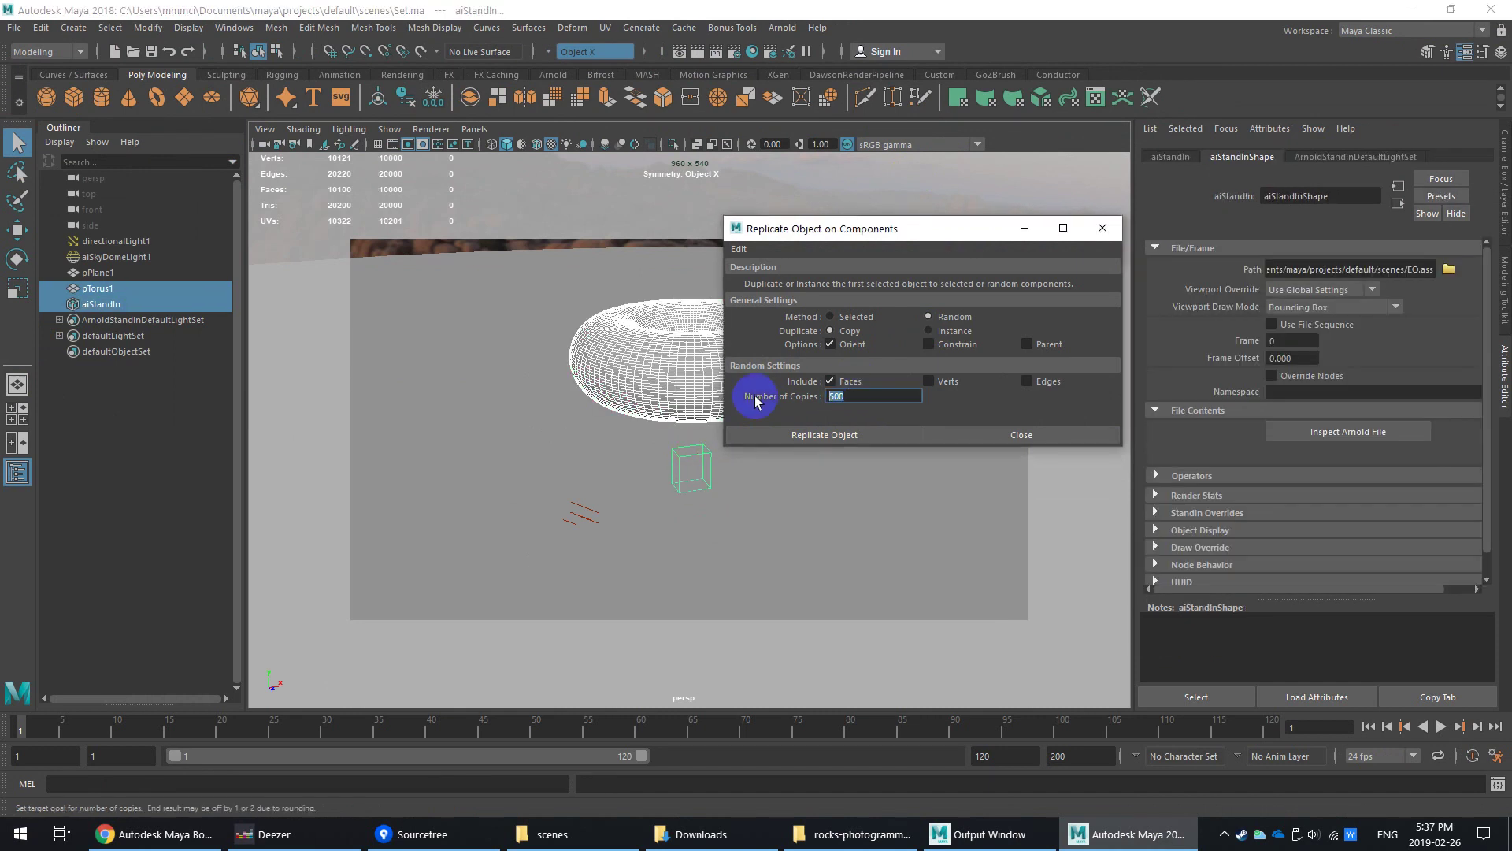
{"action": "type", "text": "00"}
{"action": "left_click", "coordinate": [868, 438]}
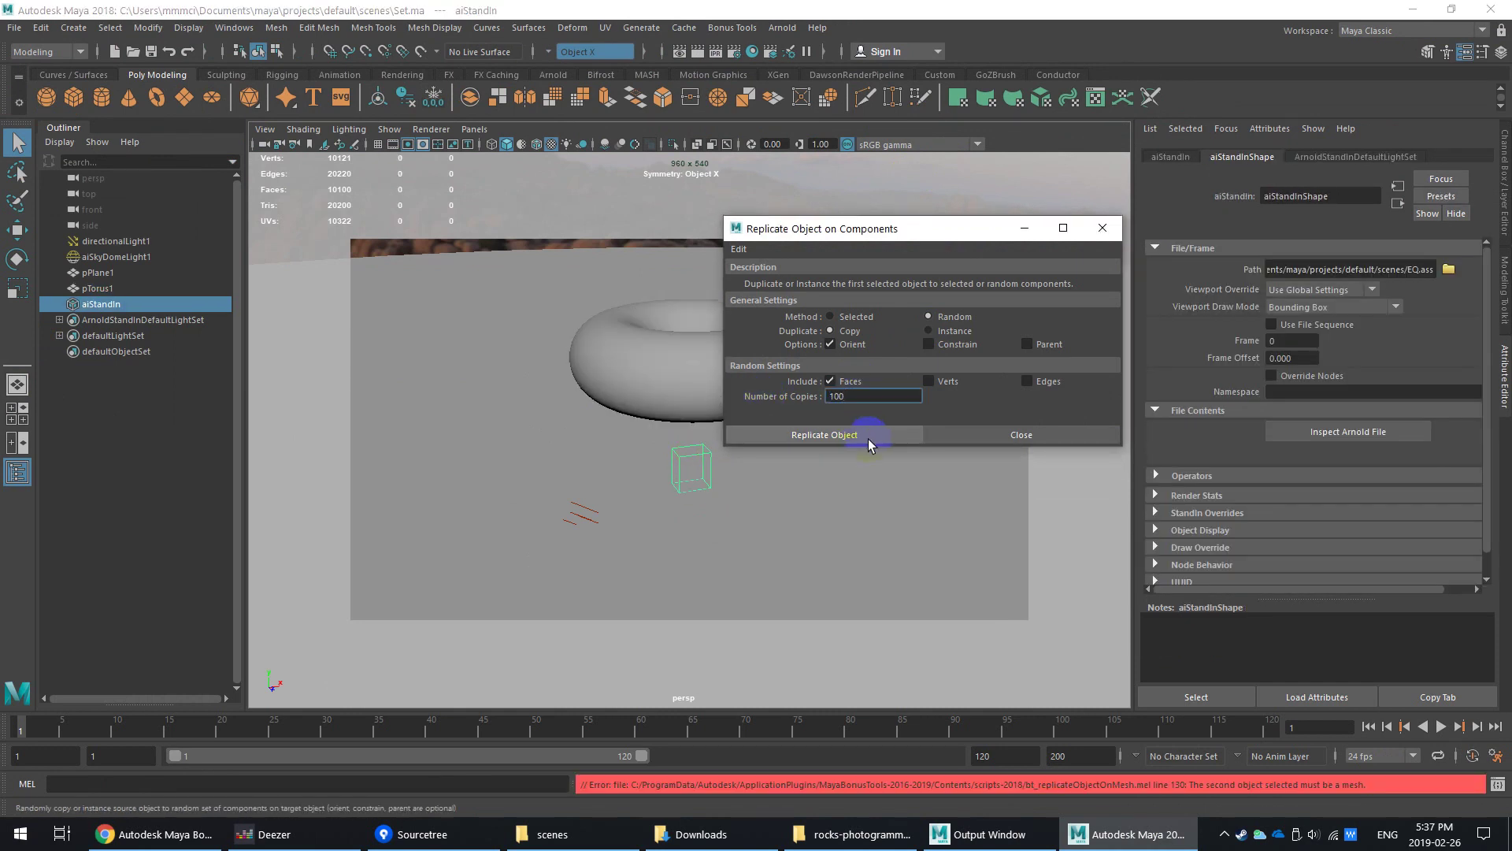
{"action": "left_click", "coordinate": [1021, 436]}
Step: Select the stand-in first and the torus second, and replicate 100 oriented copies onto random faces with Duplicate on Object
{"action": "left_click", "coordinate": [676, 478]}
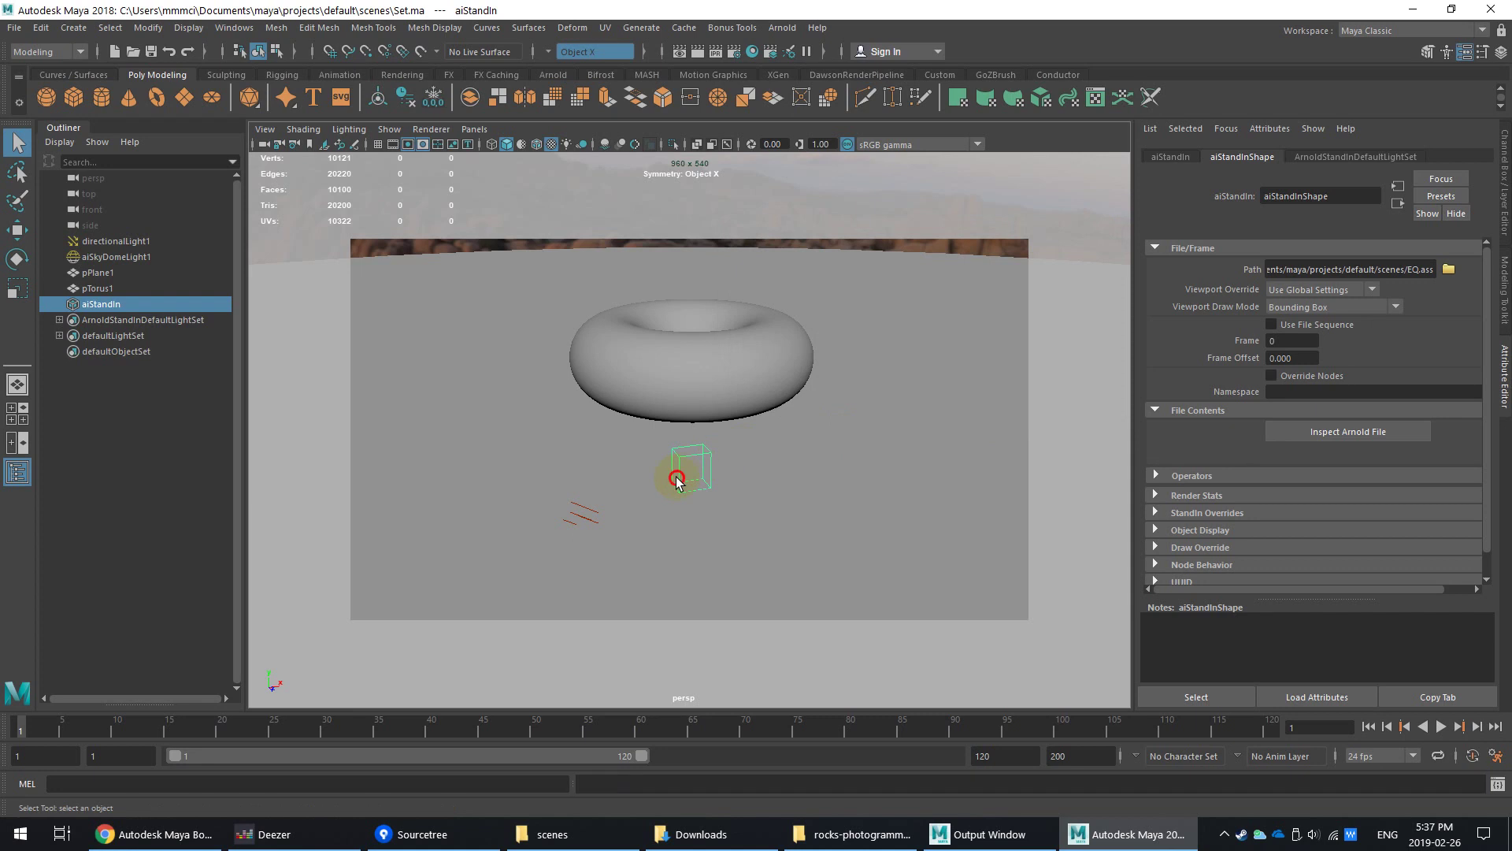
{"action": "left_click", "coordinate": [722, 404], "text": "shift"}
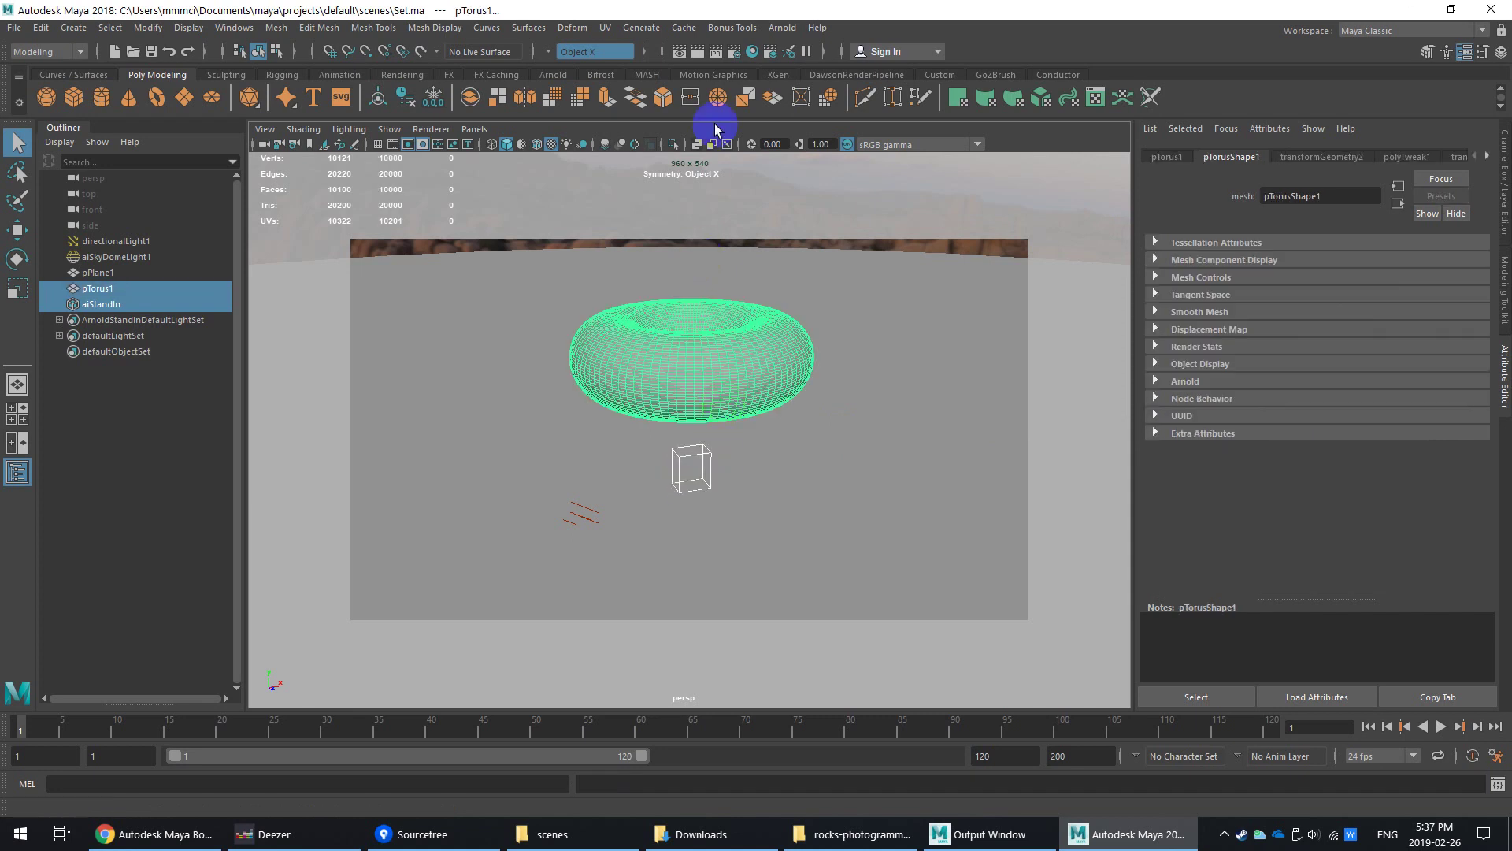
{"action": "left_click", "coordinate": [704, 29]}
{"action": "mouse_move", "coordinate": [758, 58]}
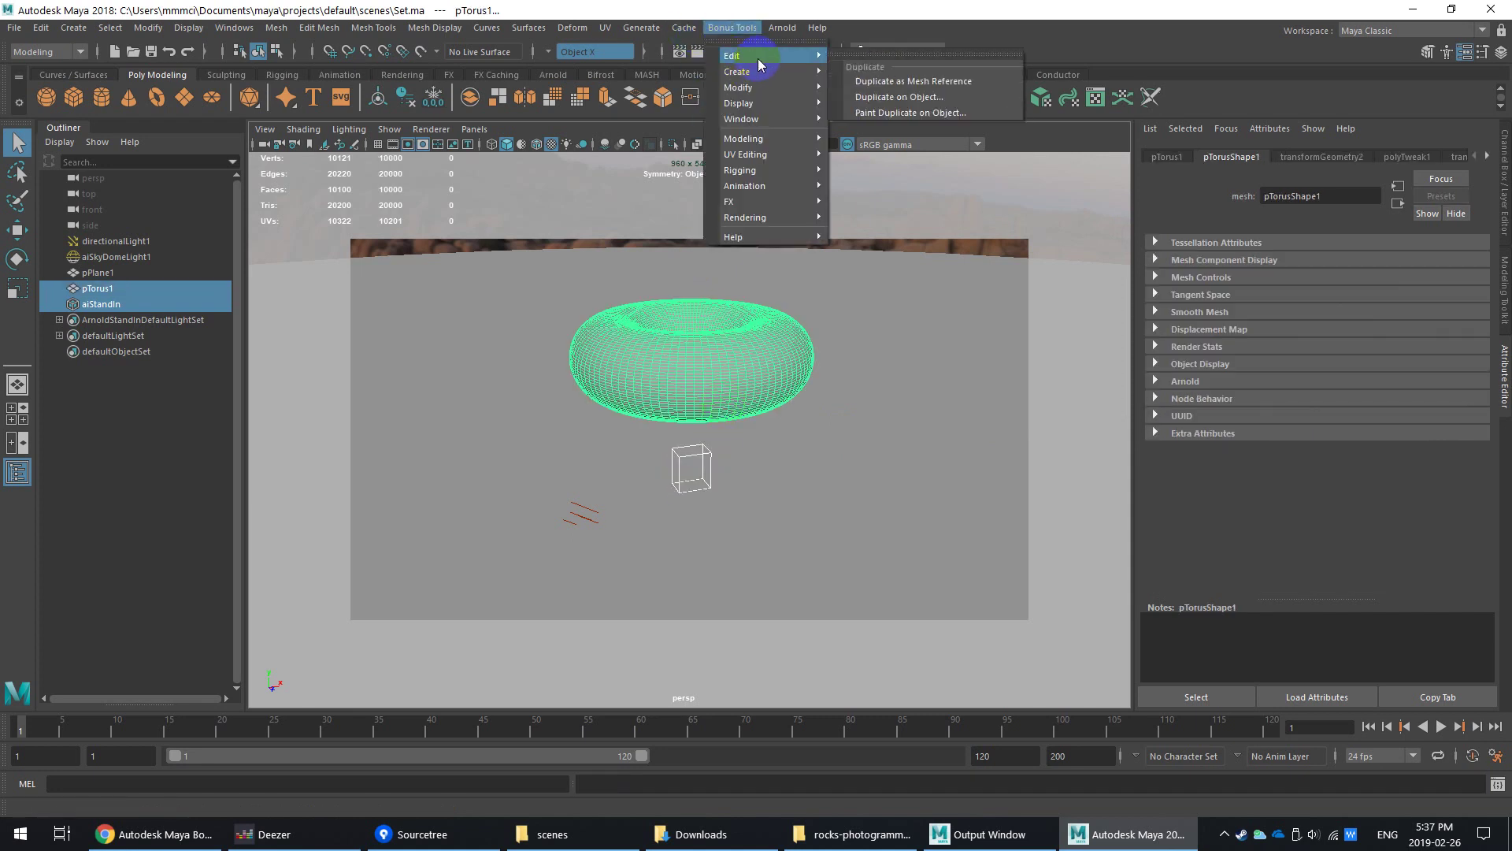
{"action": "left_click", "coordinate": [889, 115]}
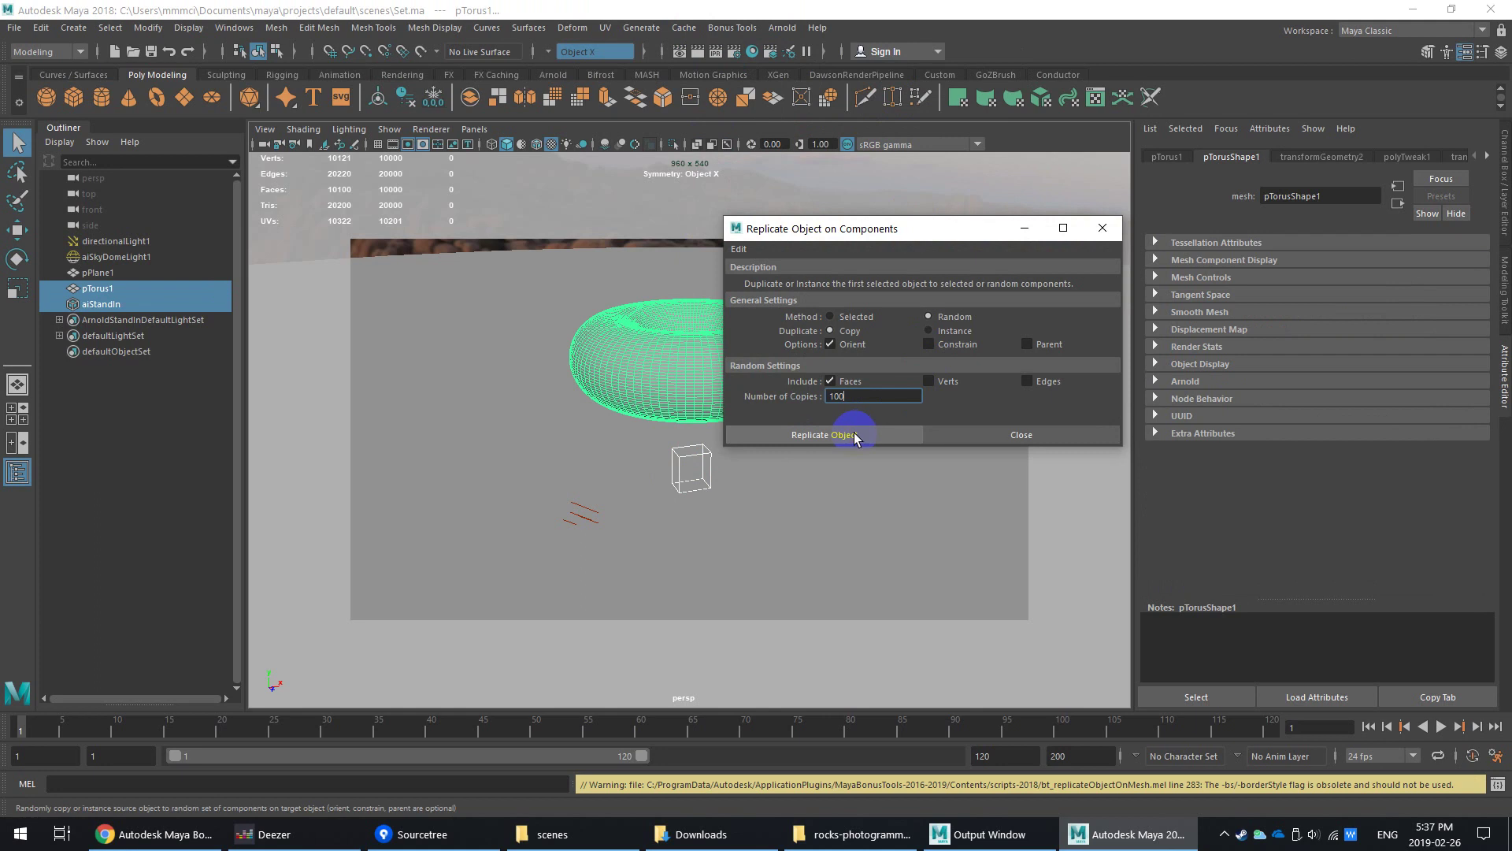
{"action": "left_click", "coordinate": [854, 435]}
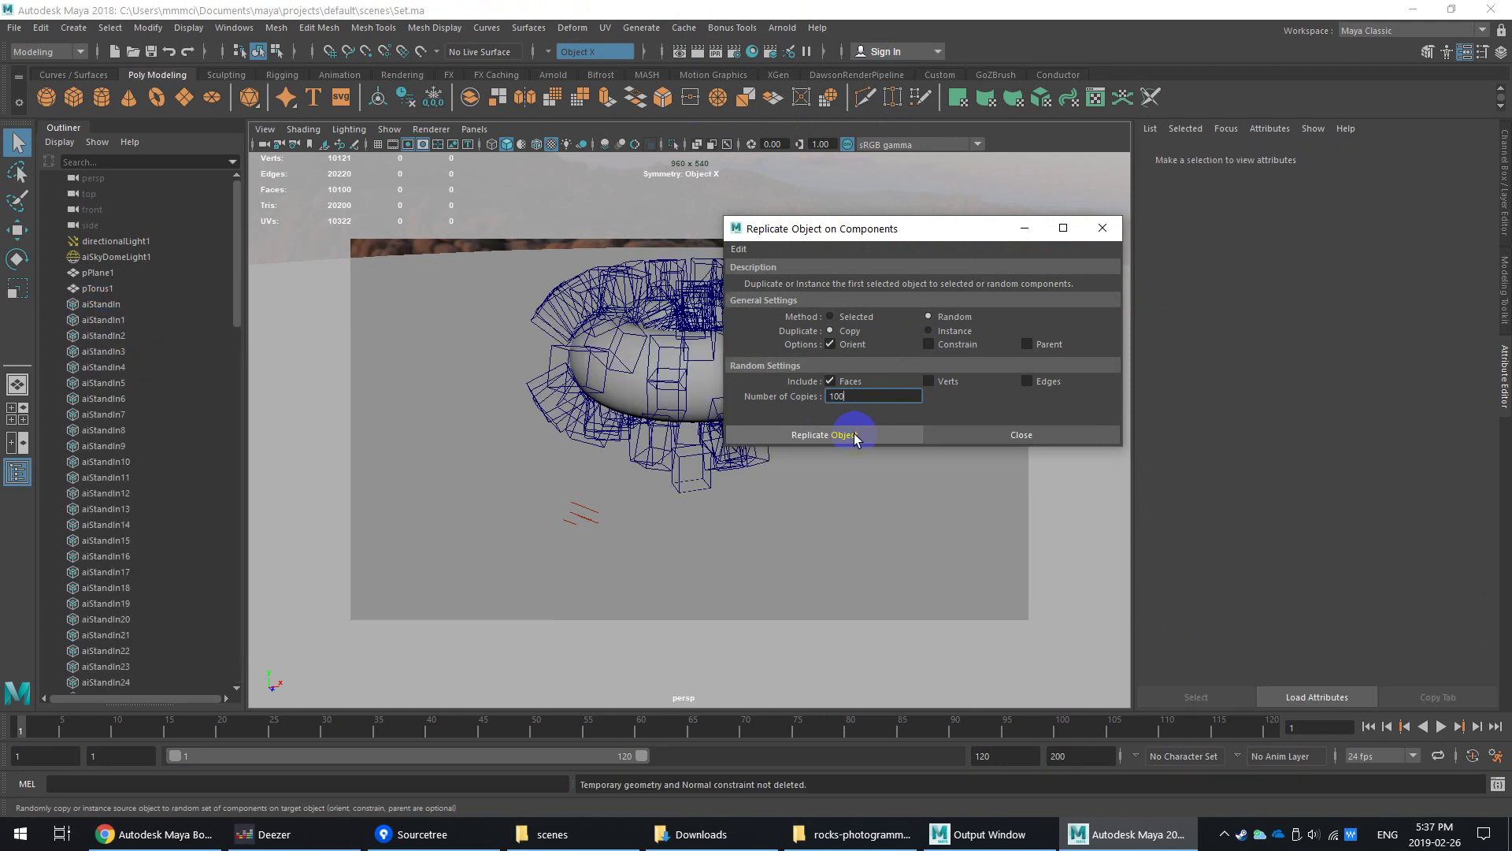
{"action": "left_click", "coordinate": [985, 436]}
Step: Render the stand-in-covered torus in the Arnold RenderView from a closer angle
{"action": "left_click_drag", "start_coordinate": [984, 436], "coordinate": [727, 537], "text": "alt"}
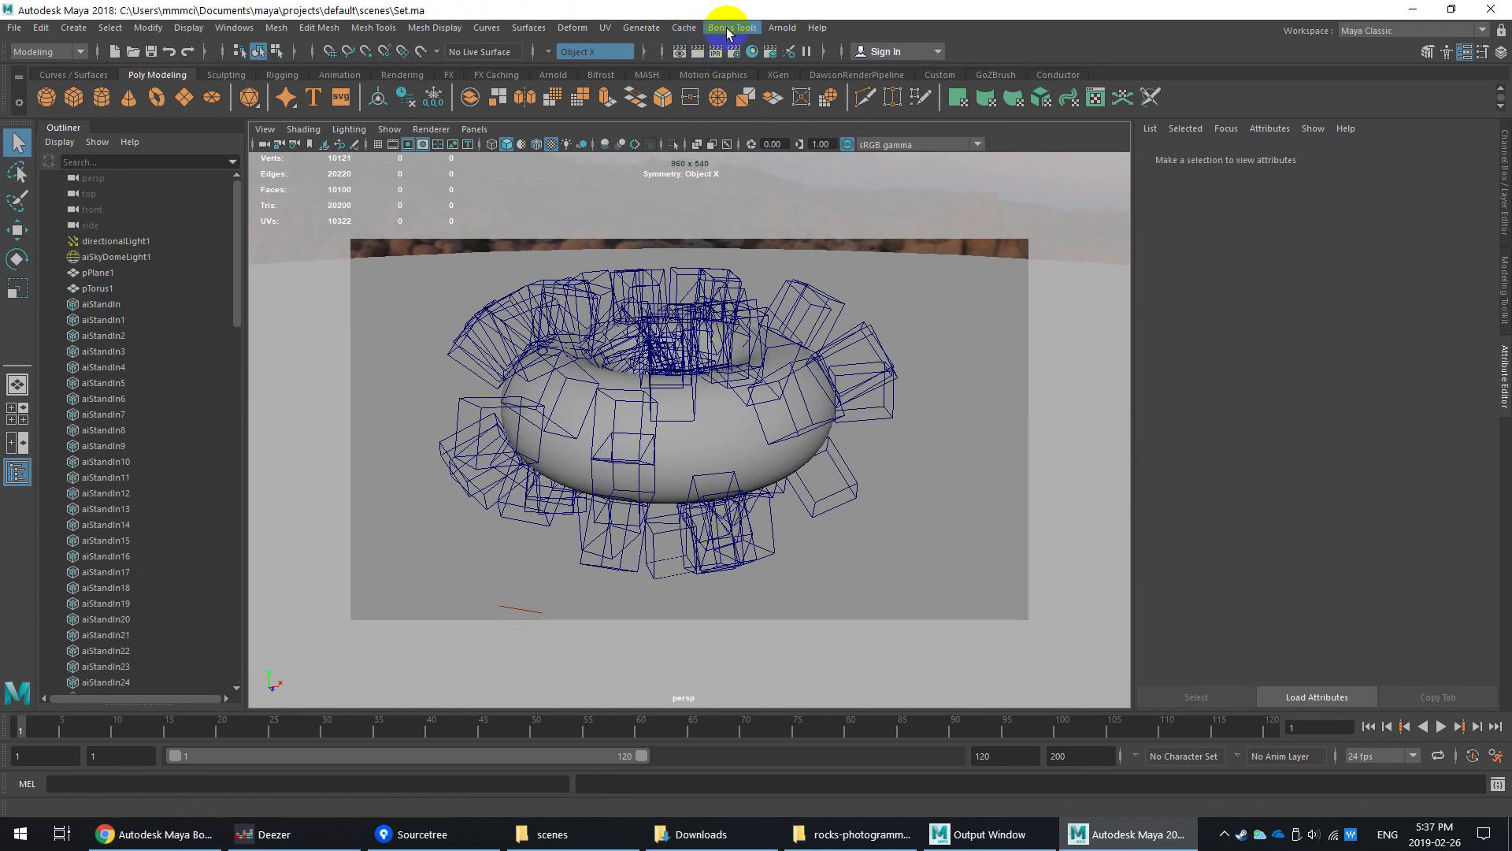
{"action": "left_click", "coordinate": [768, 28]}
{"action": "left_click", "coordinate": [816, 58]}
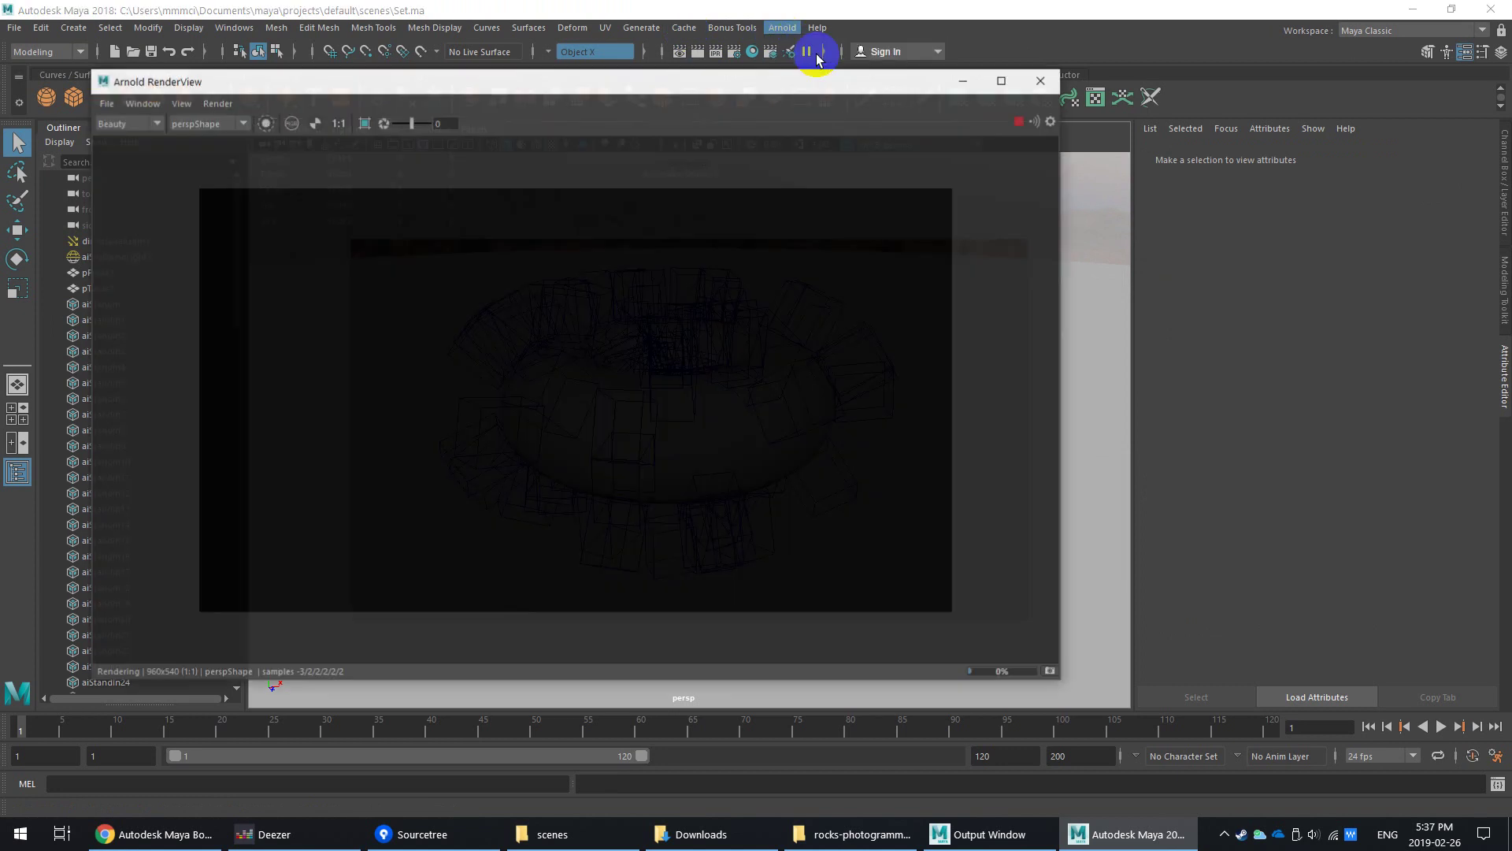